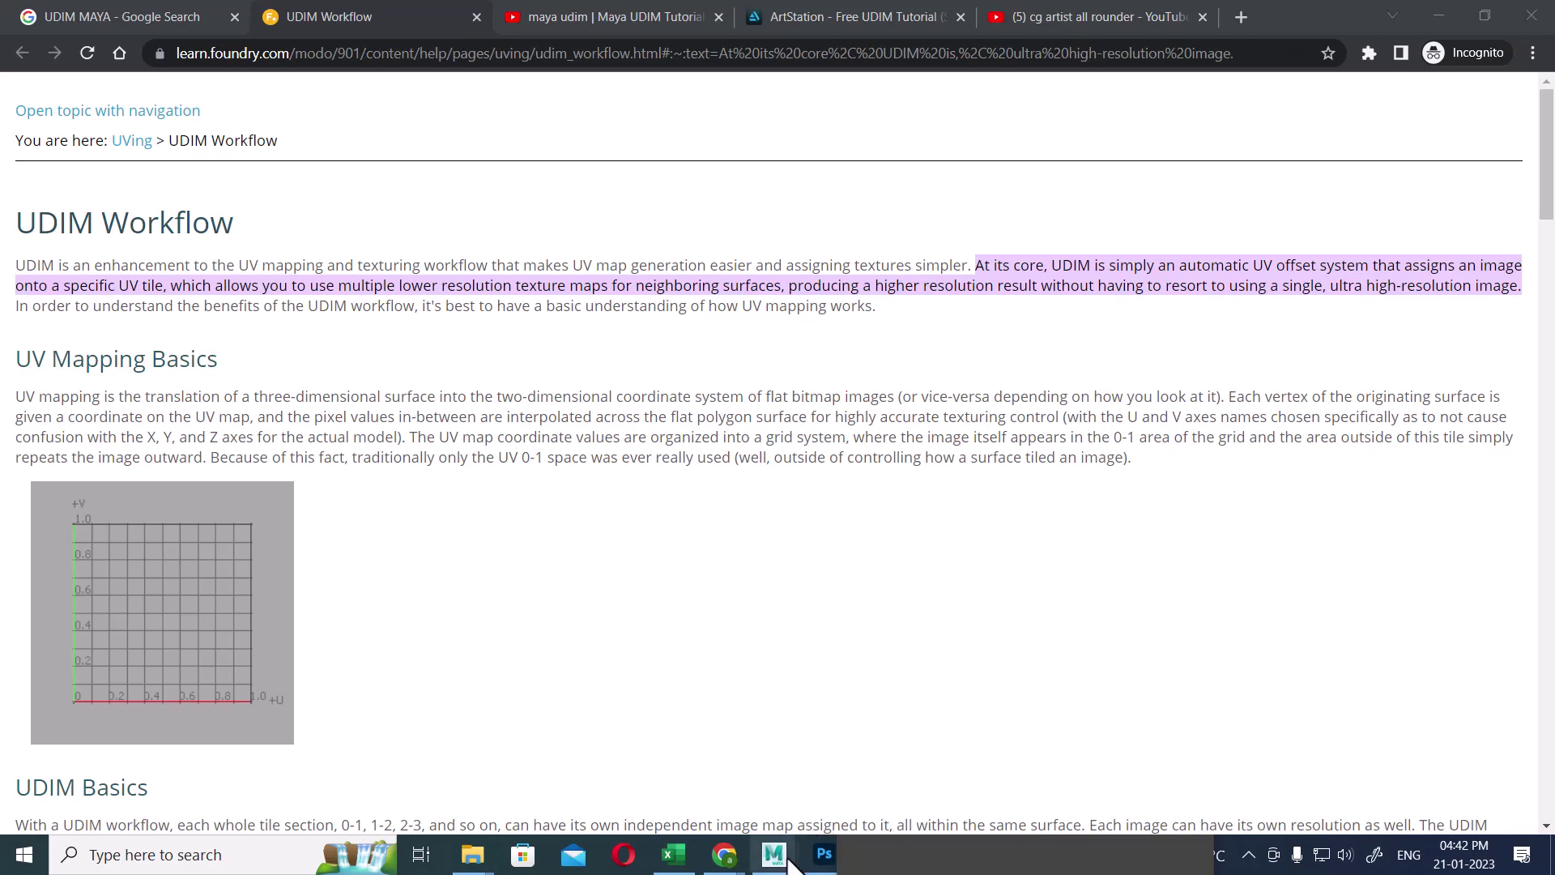
- Switch to the untitled Maya scene and show the motorbike model in the perspective view
{"action": "mouse_move", "coordinate": [774, 855]}
{"action": "left_click", "coordinate": [684, 775]}
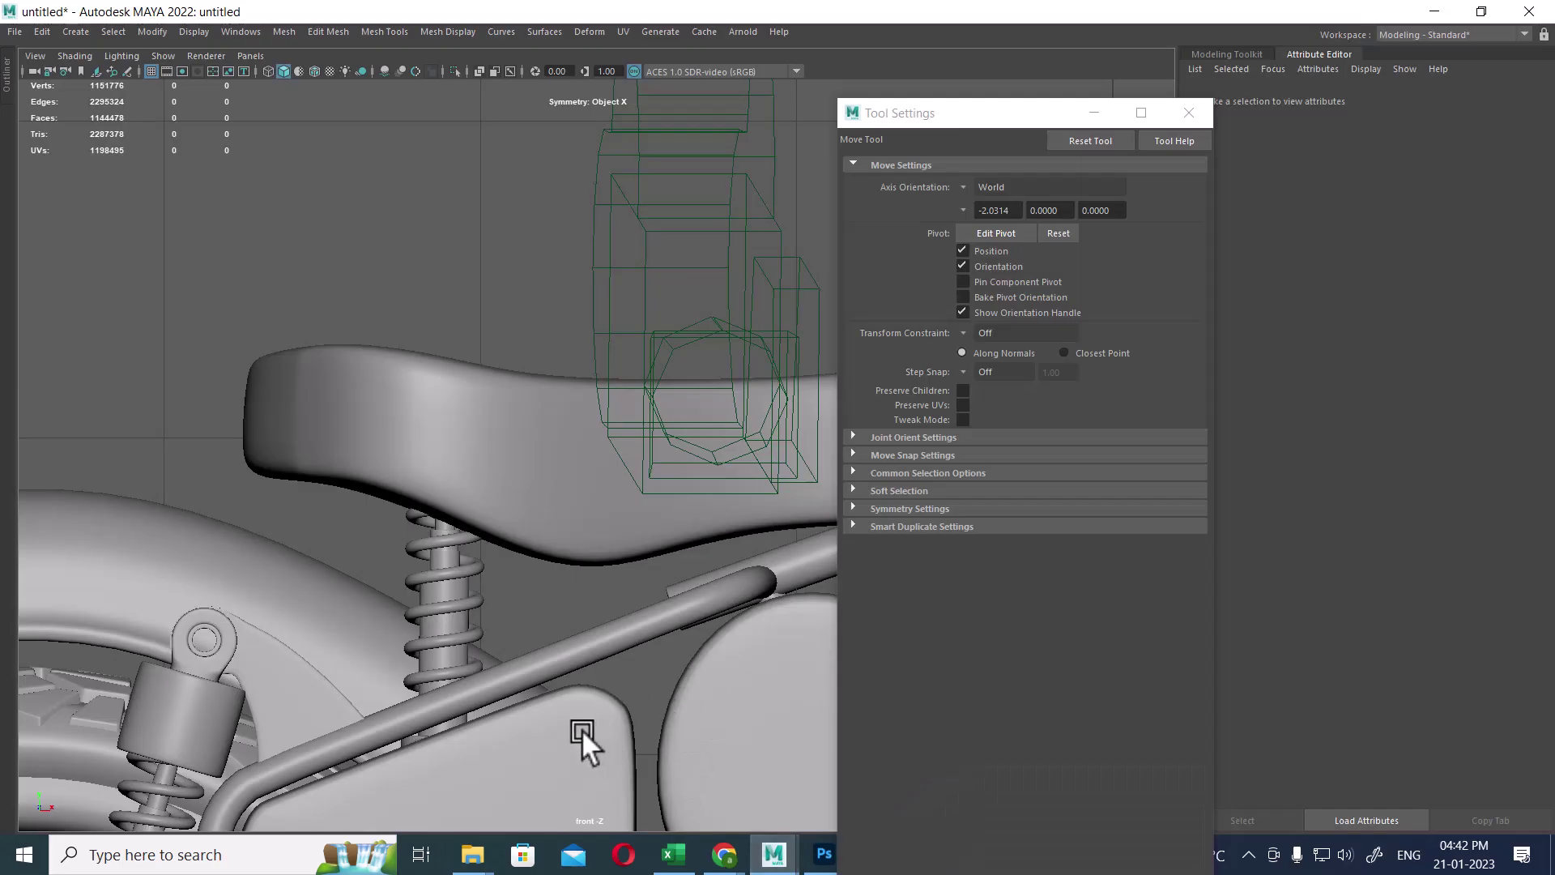
{"action": "right_click_drag", "start_coordinate": [582, 729], "coordinate": [426, 560], "text": "alt"}
{"action": "key", "text": "space"}
{"action": "left_click_drag", "start_coordinate": [572, 648], "coordinate": [577, 596]}
{"action": "left_click_drag", "start_coordinate": [687, 585], "coordinate": [625, 573], "text": "alt"}
- Hide everything in the scene except the motorbike seat and leave the seat selected
{"action": "left_click", "coordinate": [486, 260]}
{"action": "left_click_drag", "start_coordinate": [591, 451], "coordinate": [683, 548], "text": "alt"}
{"action": "key", "text": "alt+h"}
{"action": "left_click", "coordinate": [799, 562]}
{"action": "left_click_drag", "start_coordinate": [799, 562], "coordinate": [523, 474], "text": "alt"}
{"action": "left_click", "coordinate": [523, 475]}
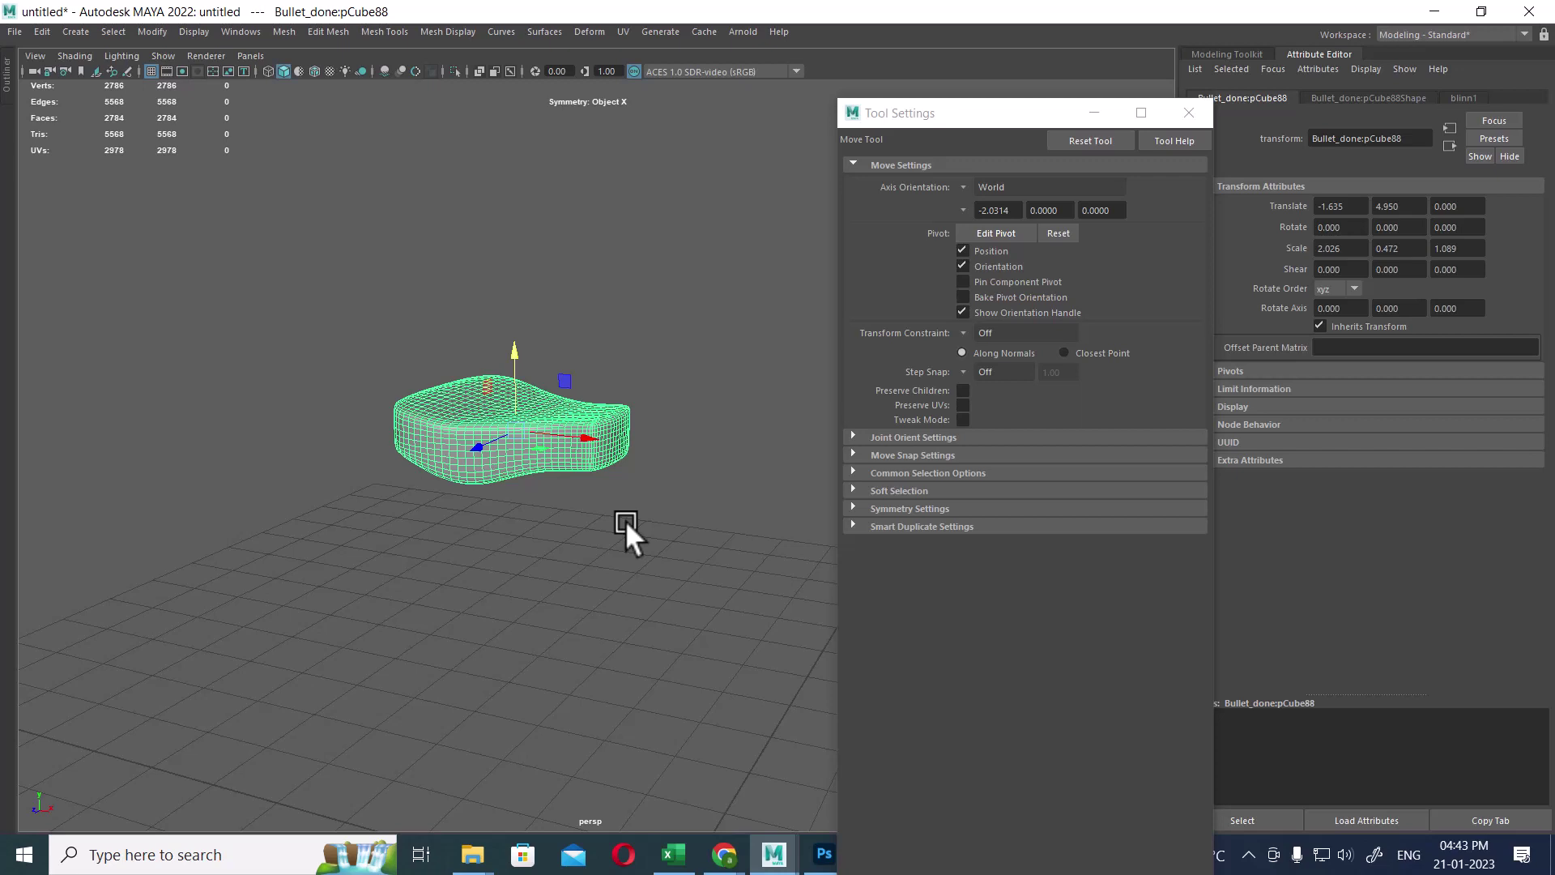
{"action": "left_click", "coordinate": [582, 615]}
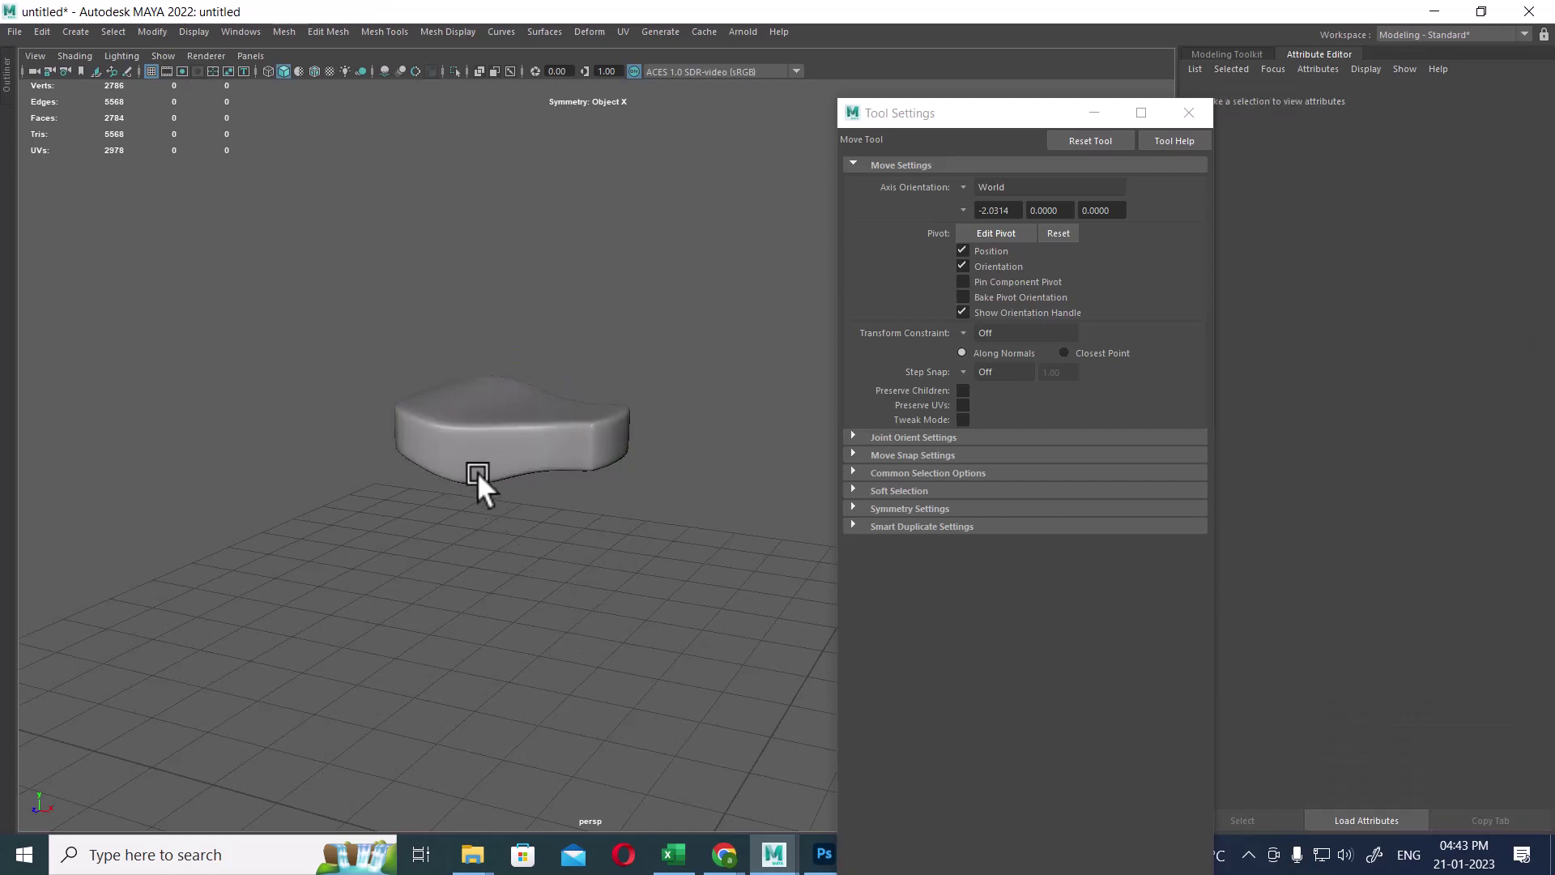
{"action": "left_click", "coordinate": [474, 470]}
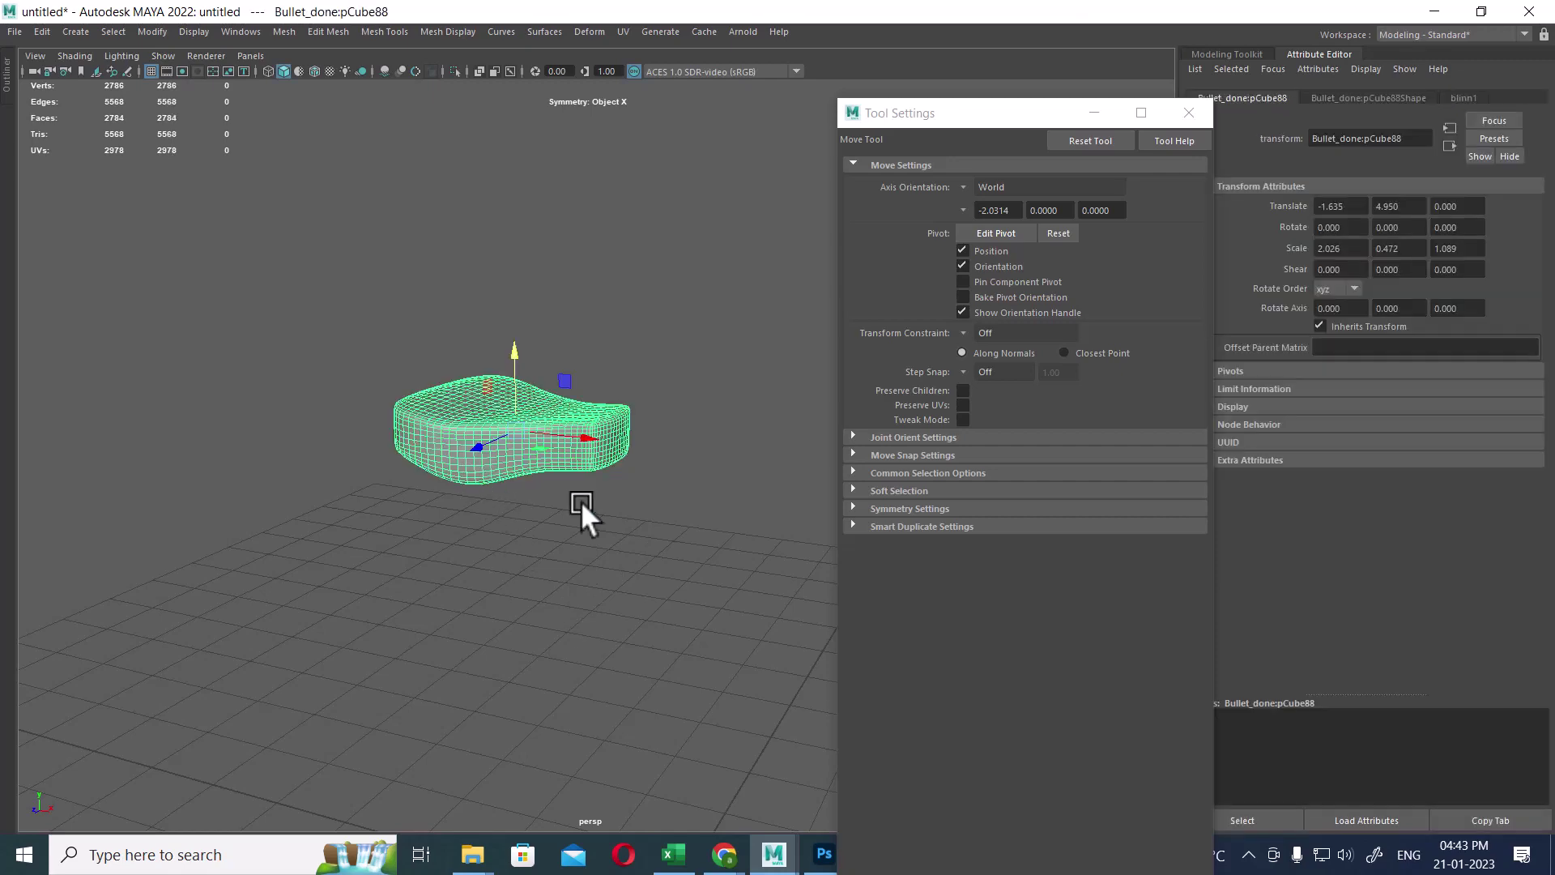
- Switch to the UDIM Workflow page in Chrome and highlight "two-dimensional" in the UV Mapping Basics text
{"action": "mouse_move", "coordinate": [724, 855]}
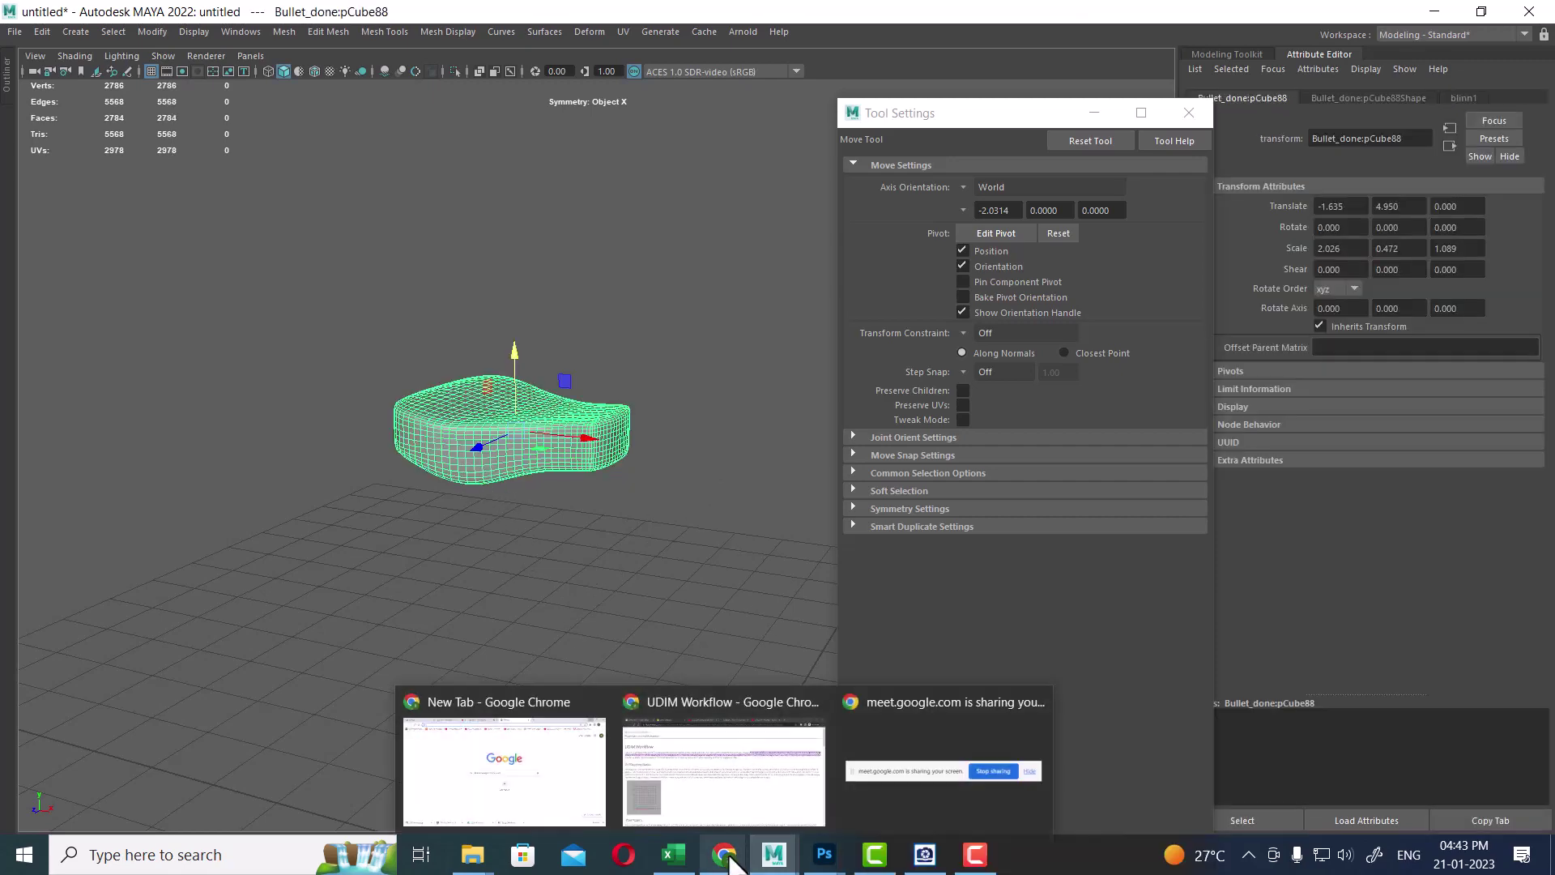
{"action": "left_click", "coordinate": [727, 782]}
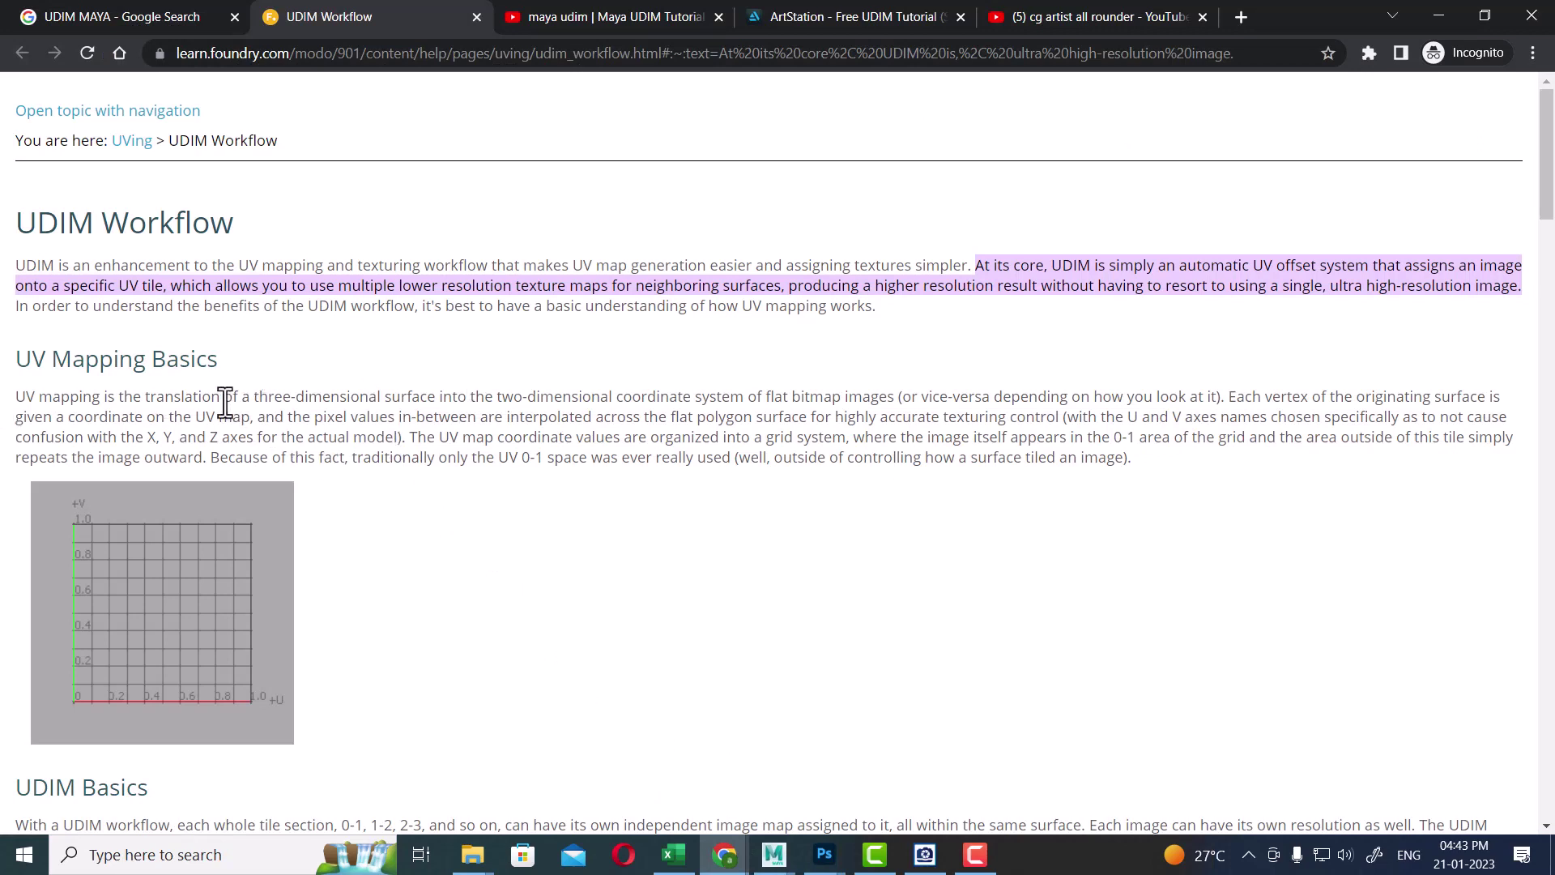
{"action": "left_click_drag", "start_coordinate": [260, 397], "coordinate": [618, 399]}
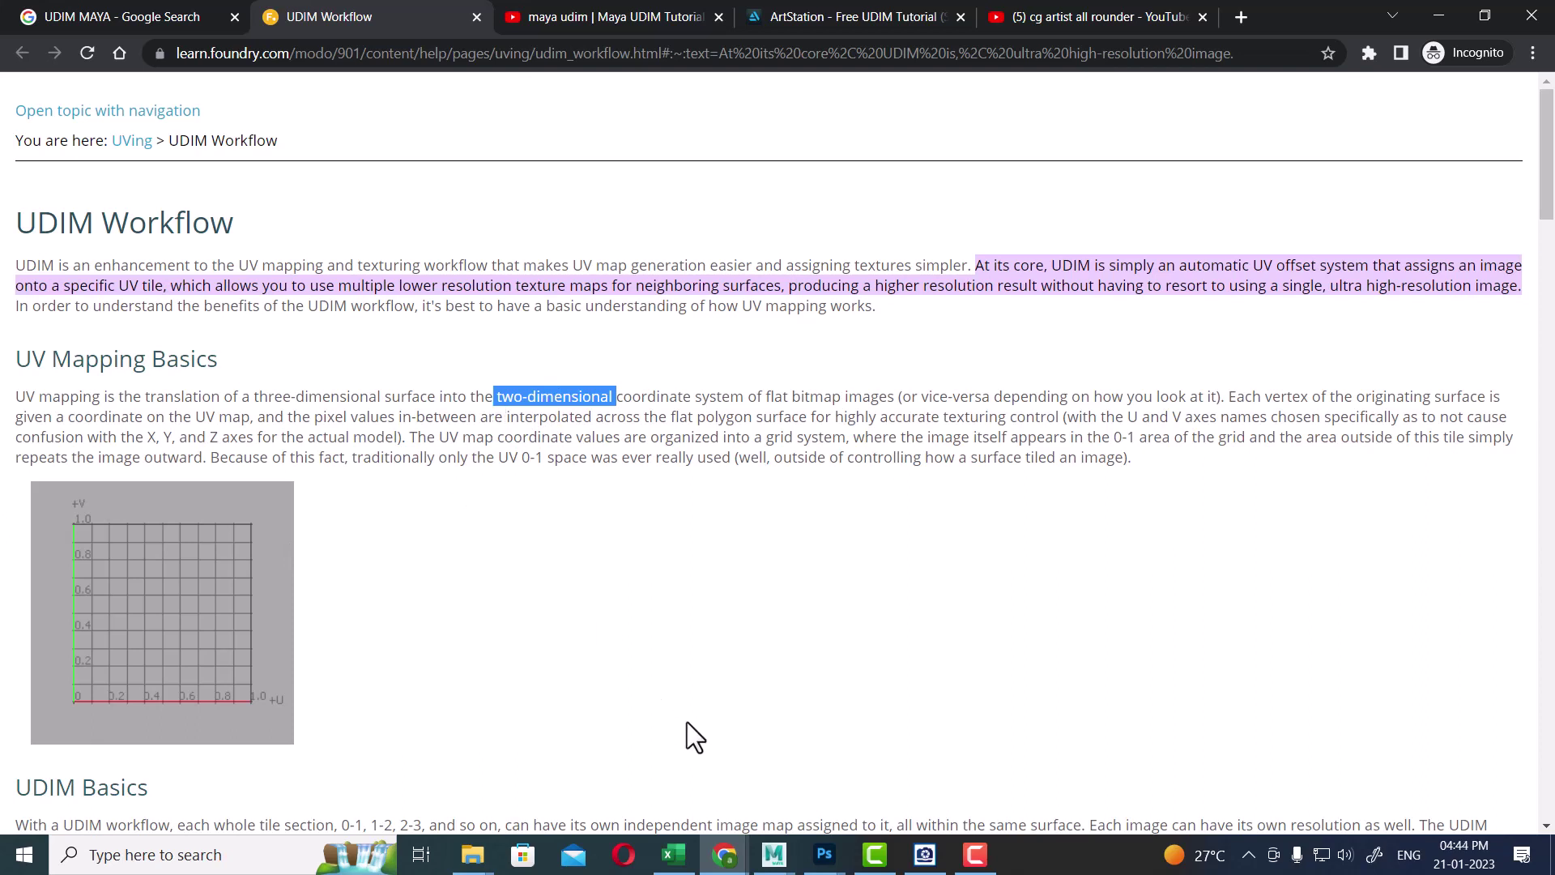
- Browse the video list of the cg artist all rounder YouTube channel
{"action": "left_click", "coordinate": [1064, 11]}
{"action": "scroll", "coordinate": [701, 383], "scroll_direction": "down", "scroll_amount": 15}
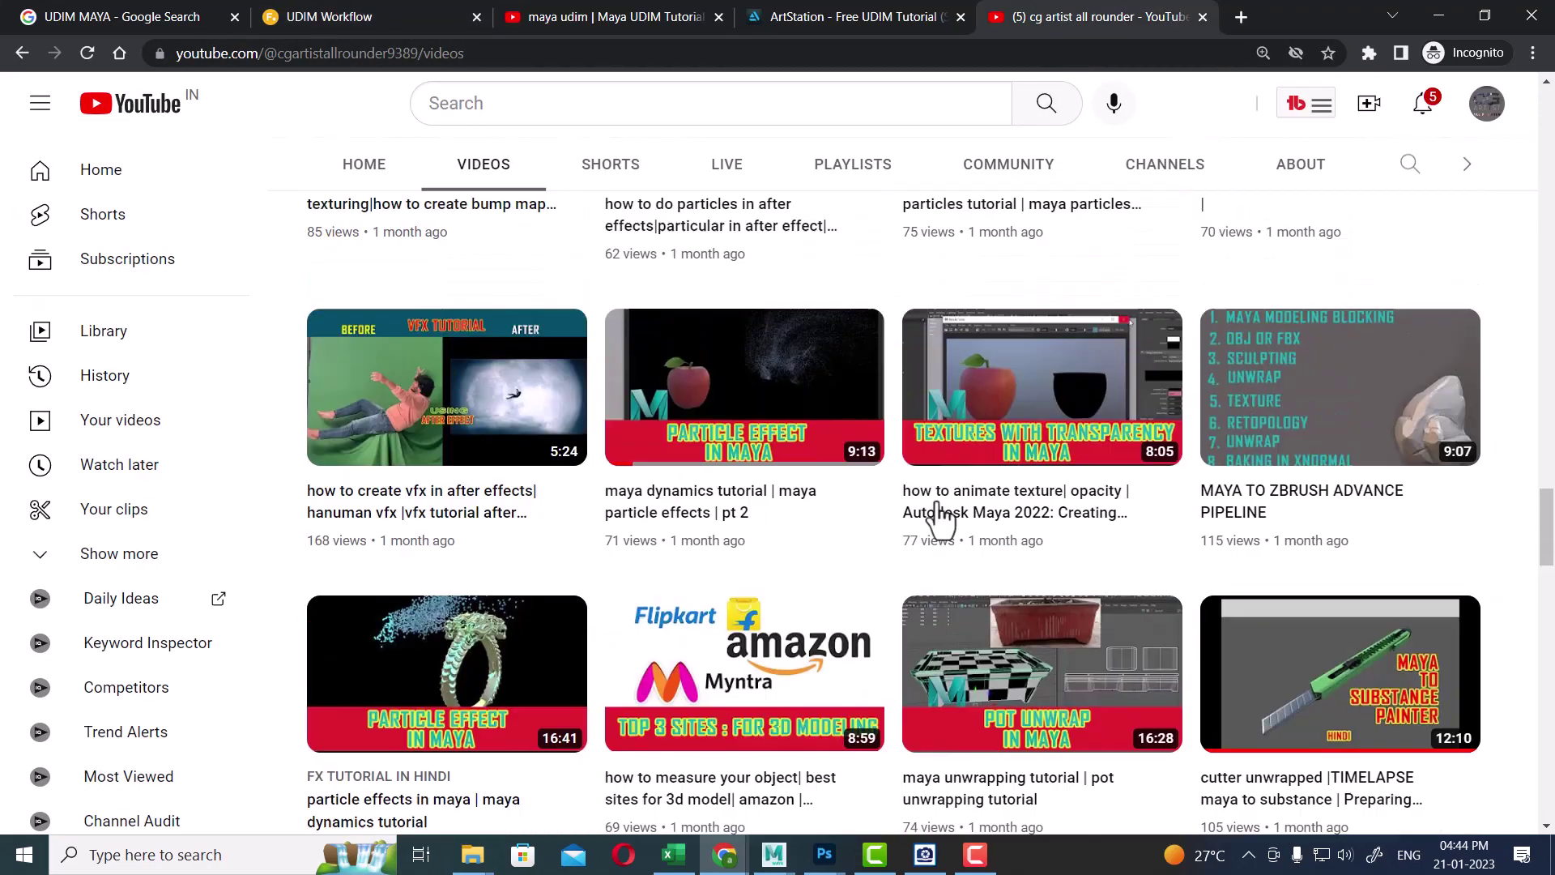
{"action": "scroll", "coordinate": [1073, 373], "scroll_direction": "up", "scroll_amount": 15}
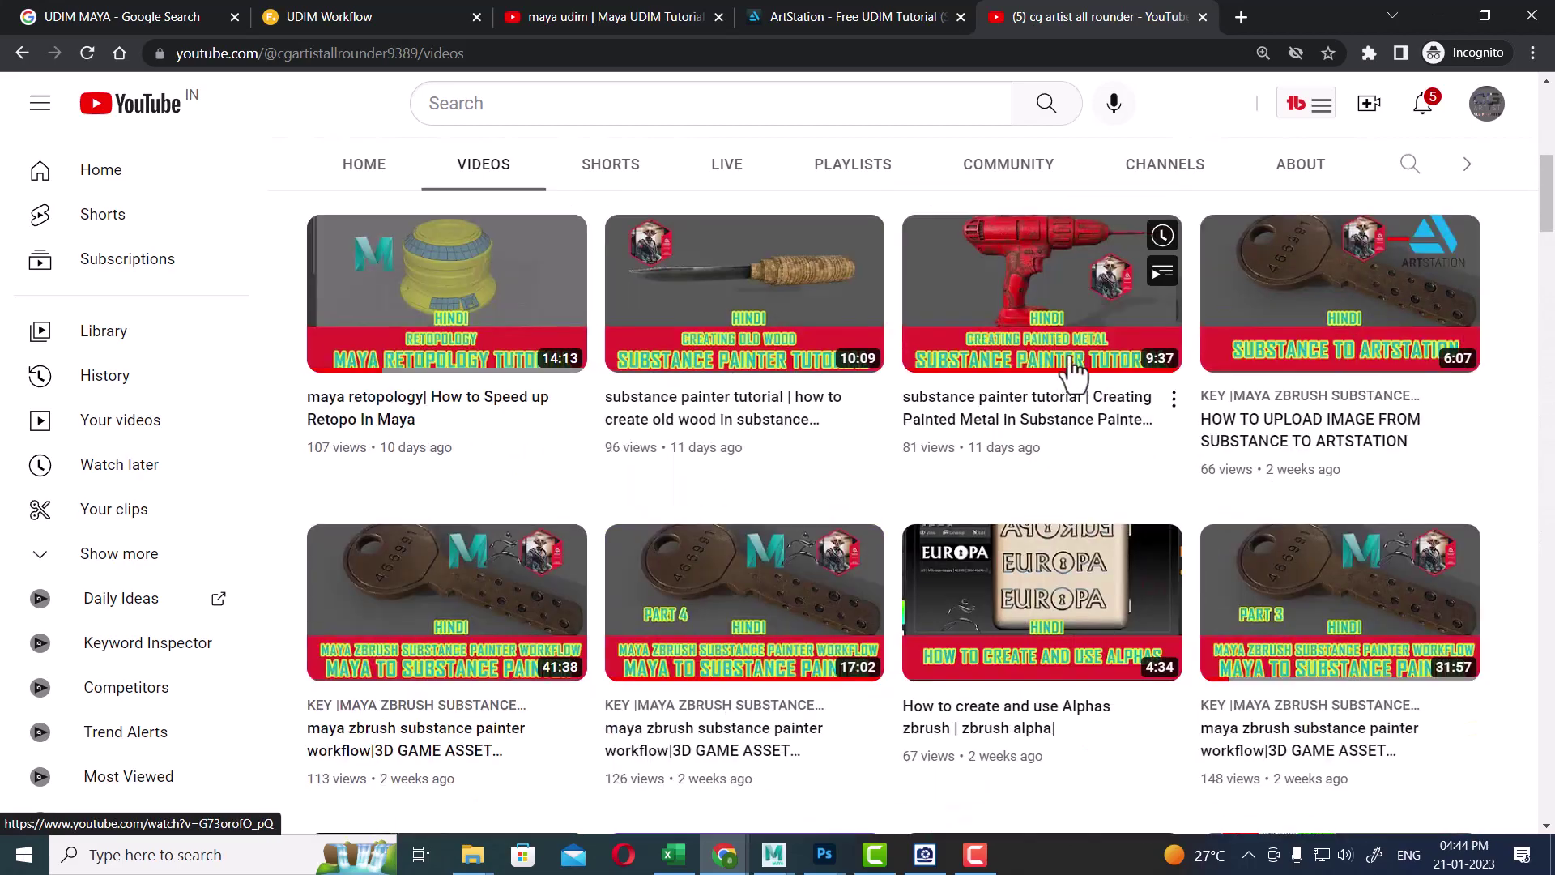
{"action": "scroll", "coordinate": [1420, 508], "scroll_direction": "down", "scroll_amount": 3}
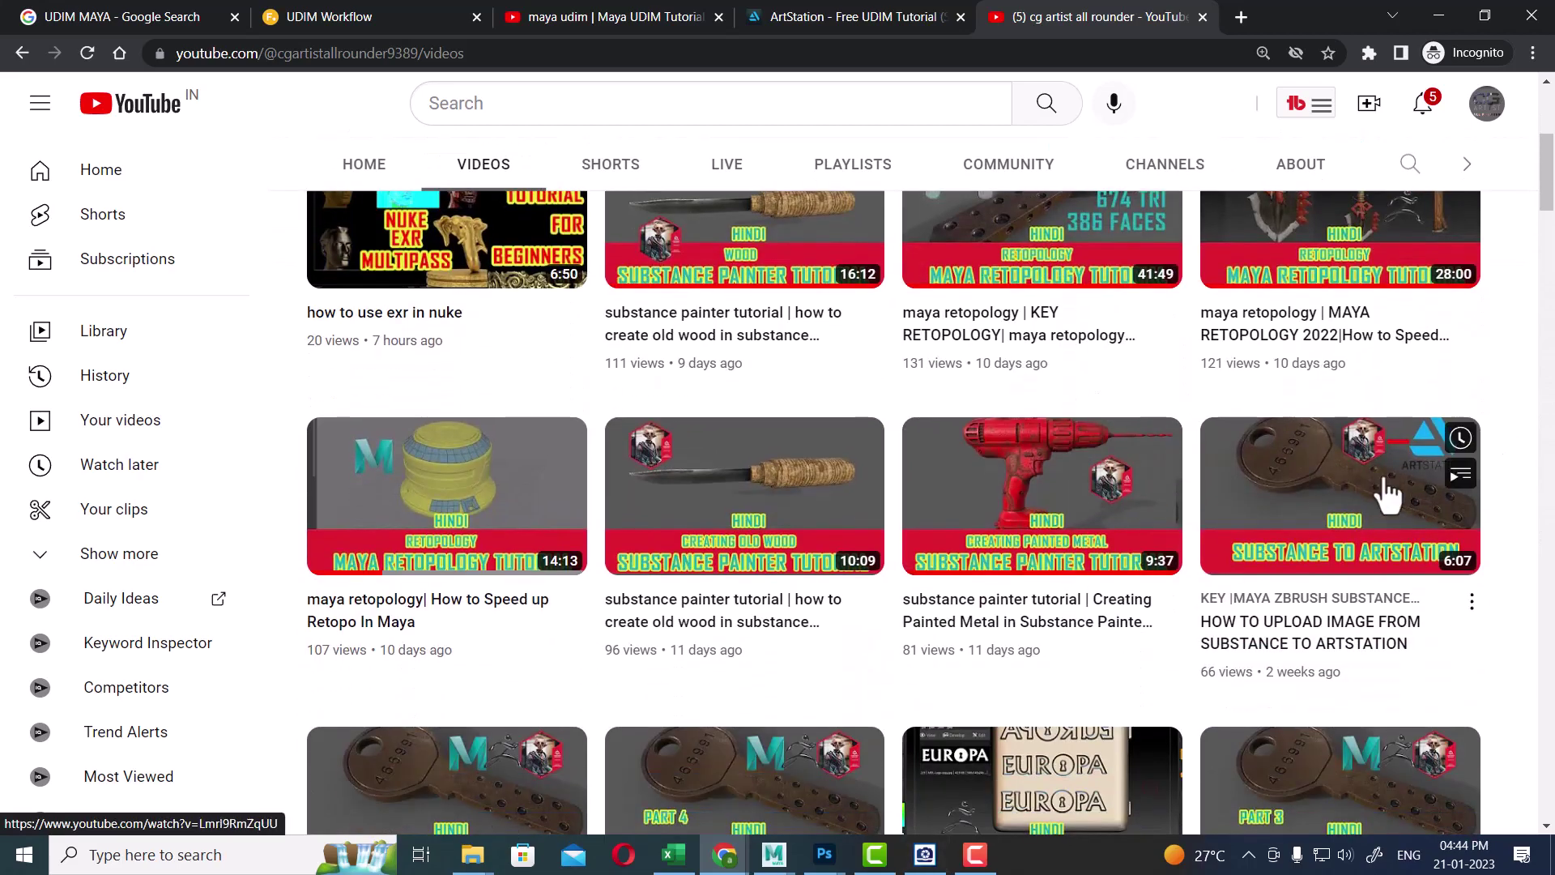
{"action": "mouse_move", "coordinate": [1382, 694]}
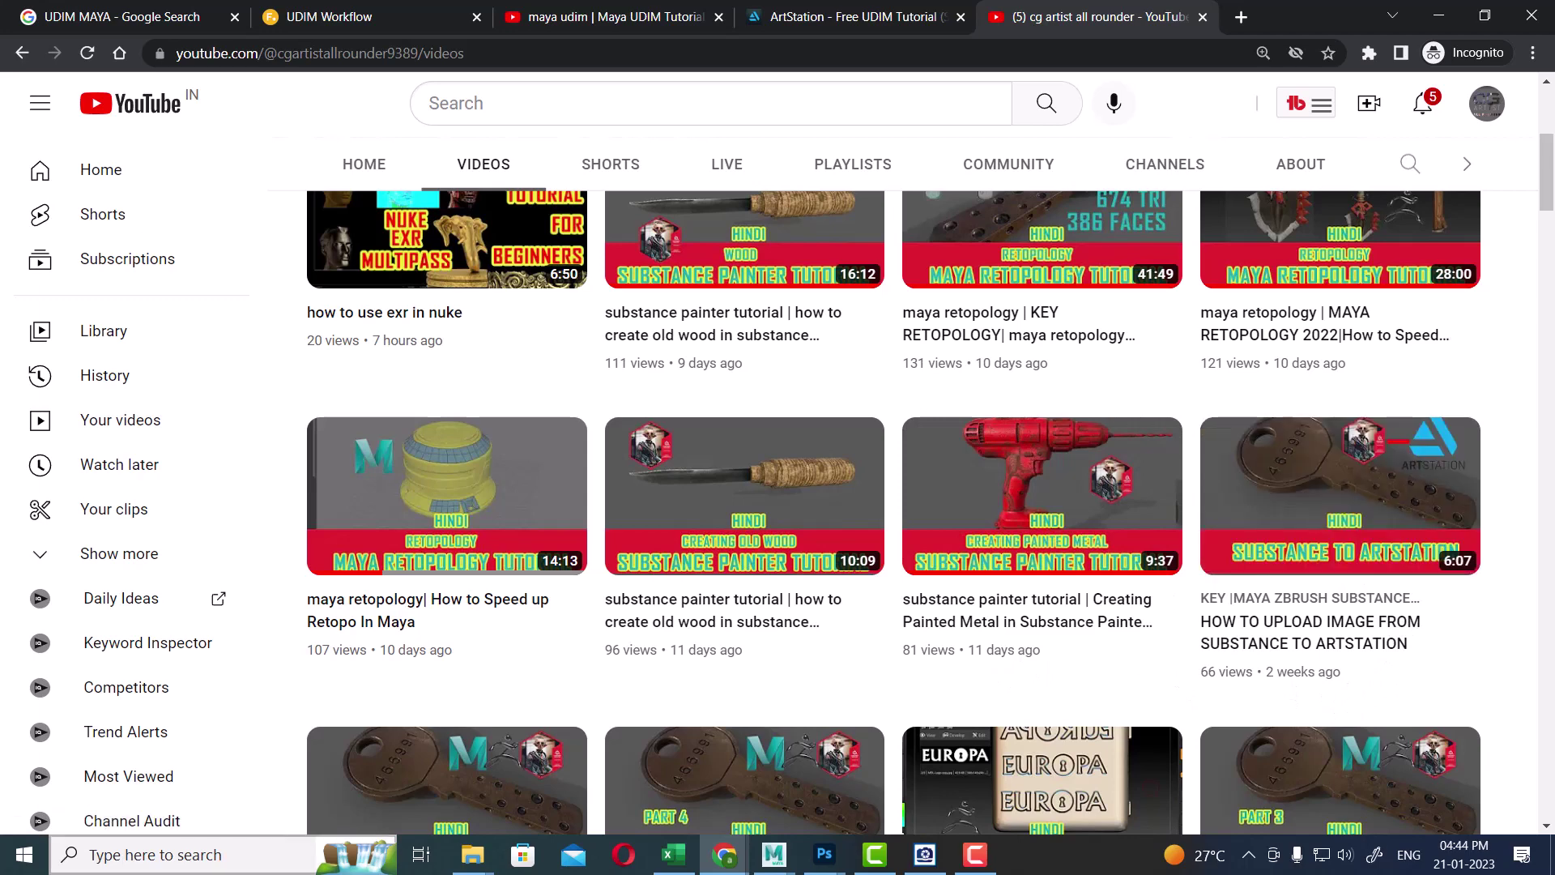
{"action": "left_click", "coordinate": [154, 854]}
- Return to the UDIM Workflow page and highlight "0-1" in the UV Mapping Basics paragraph
{"action": "left_click", "coordinate": [384, 16]}
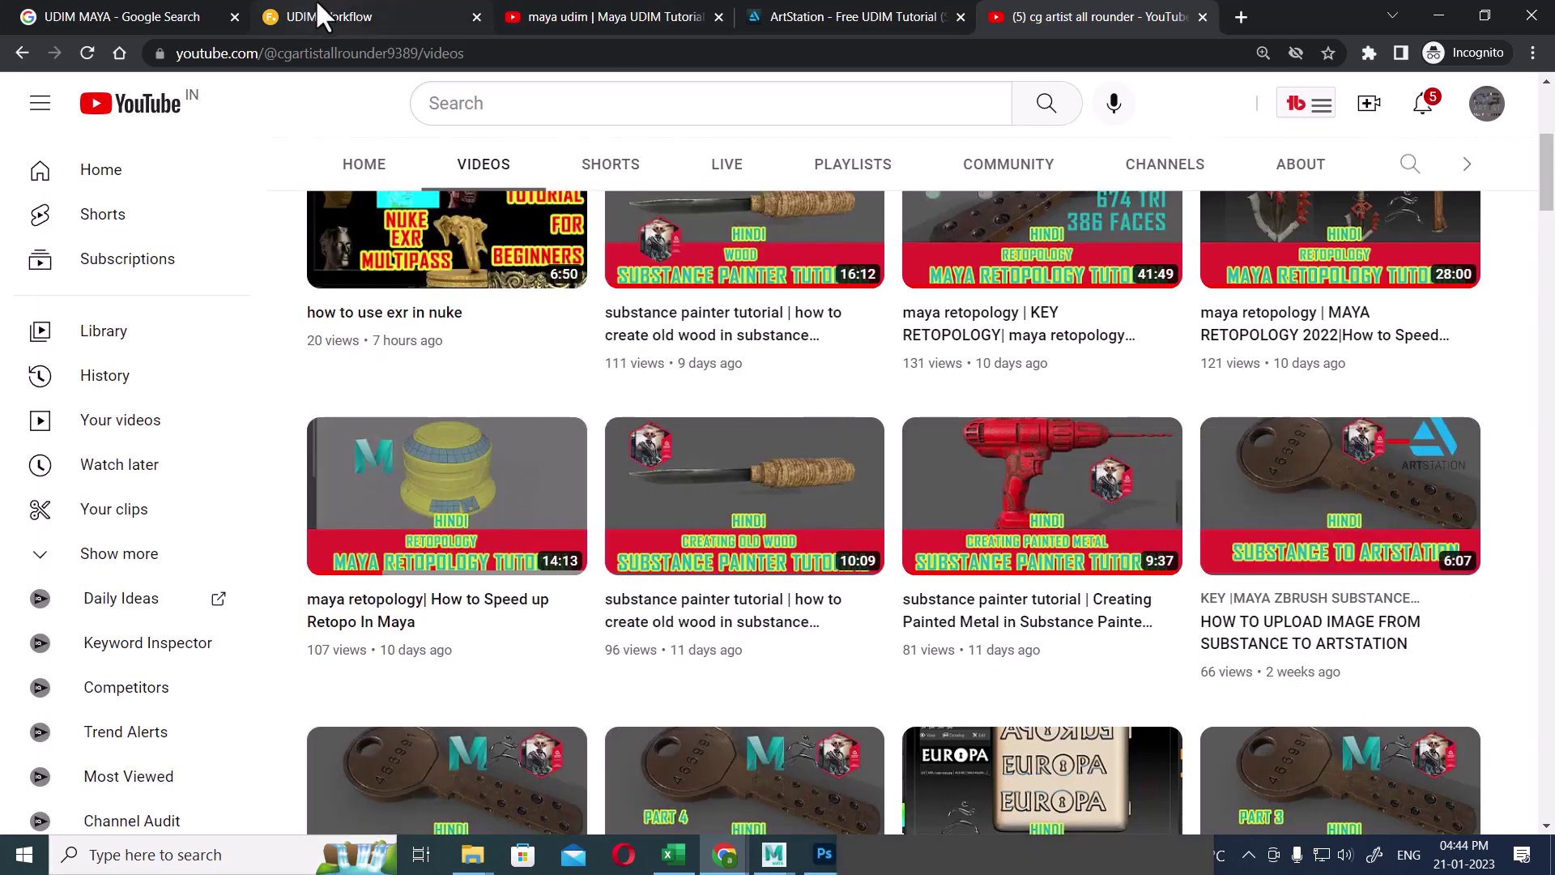
{"action": "left_click", "coordinate": [340, 16]}
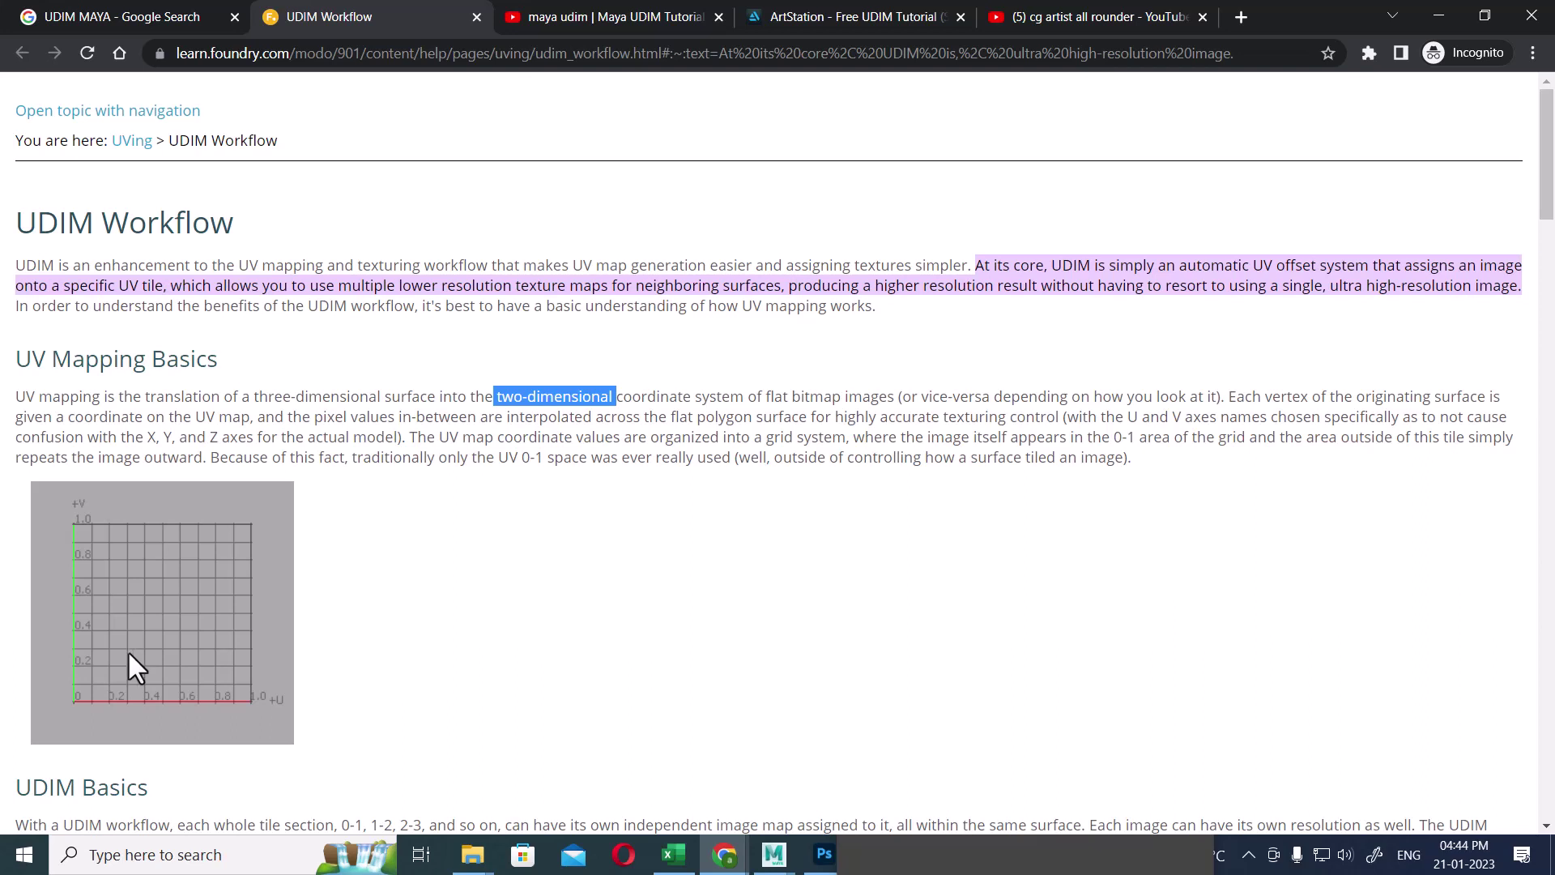
{"action": "left_click_drag", "start_coordinate": [1116, 441], "coordinate": [1139, 439]}
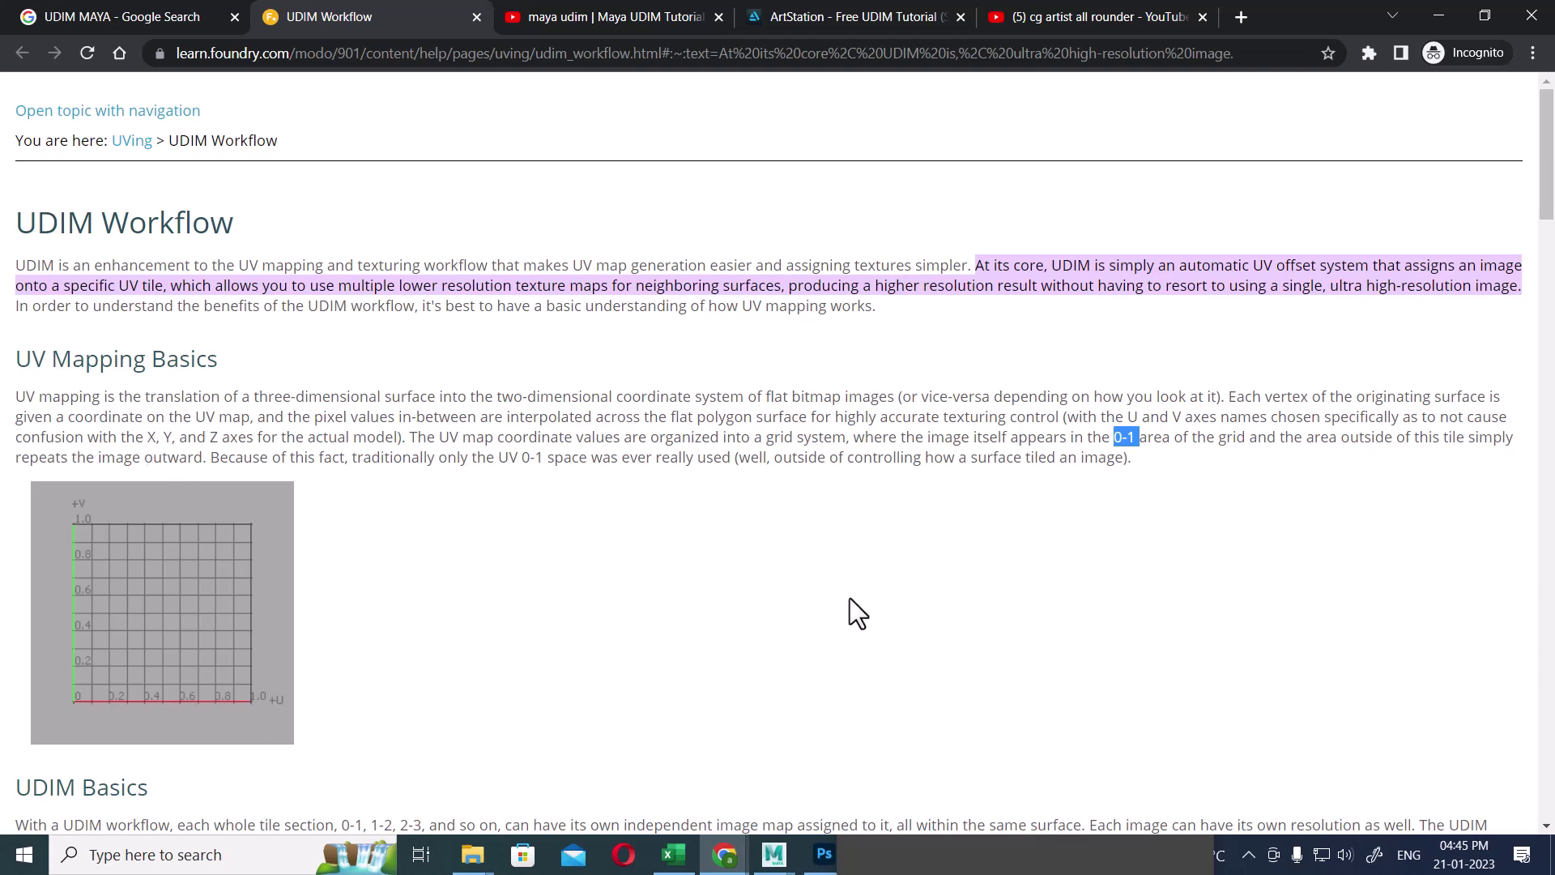
- Switch to the Stylize Airplane Done.mb scene in Maya, return to object mode and select the fuselage side panel below the cockpit
{"action": "mouse_move", "coordinate": [776, 857]}
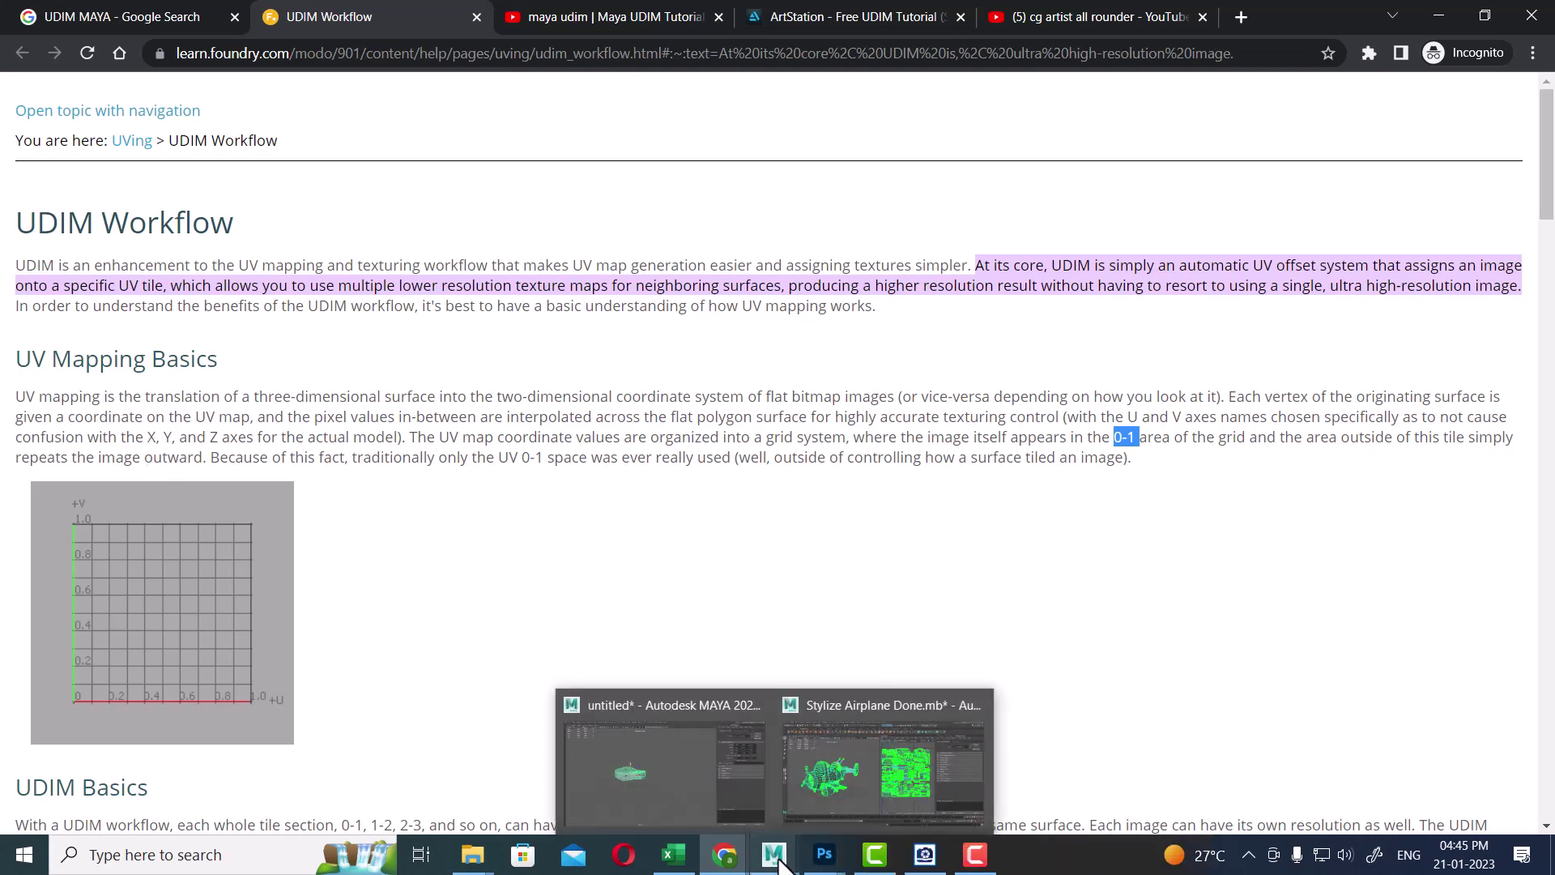
{"action": "left_click", "coordinate": [854, 775]}
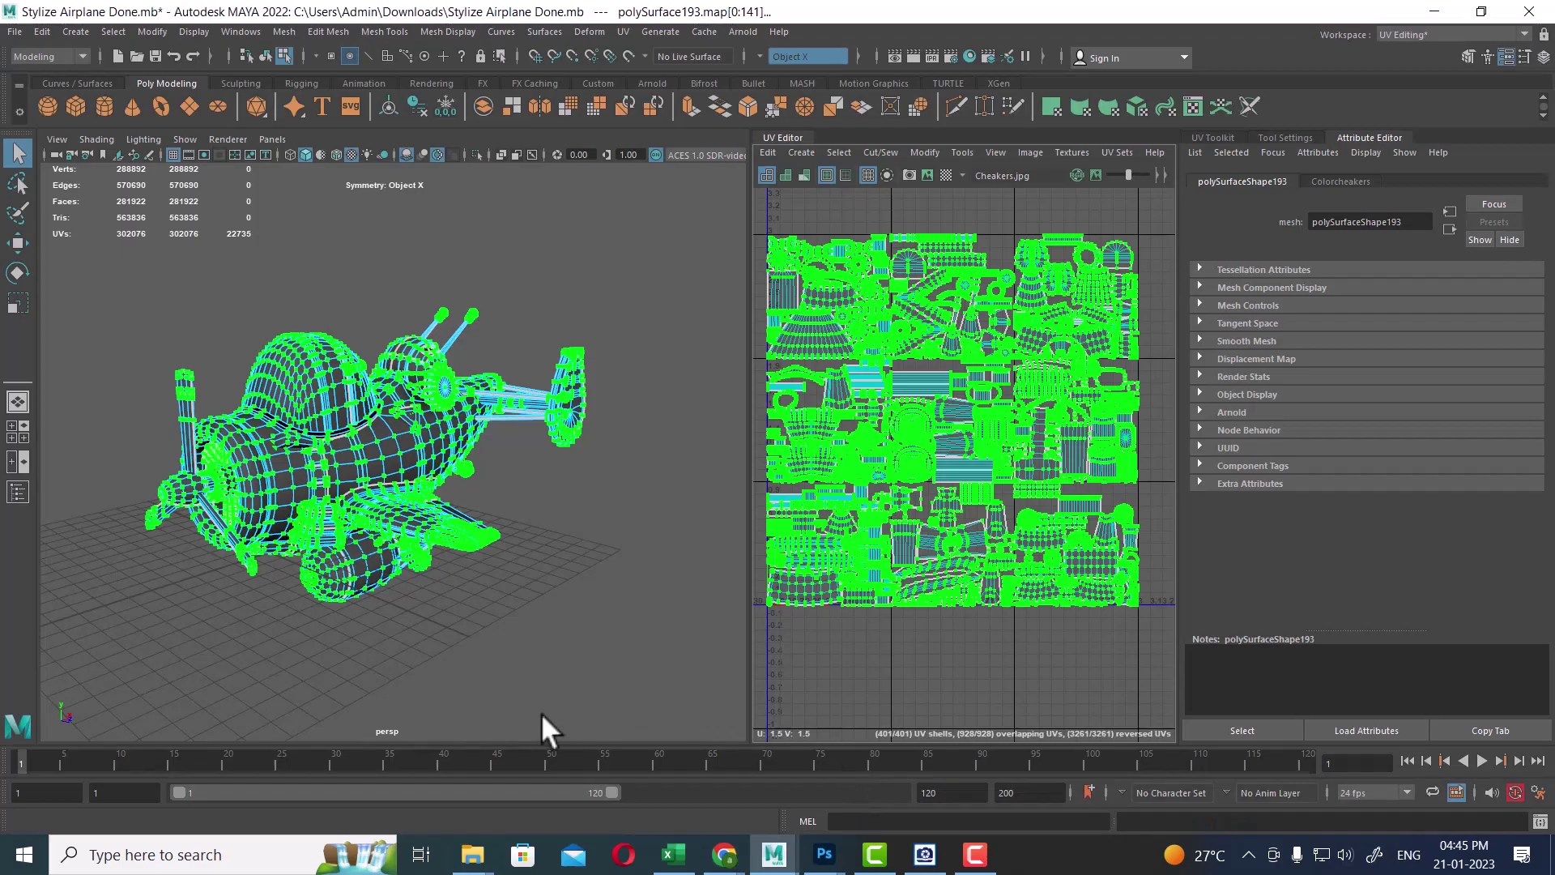
{"action": "left_click", "coordinate": [388, 455]}
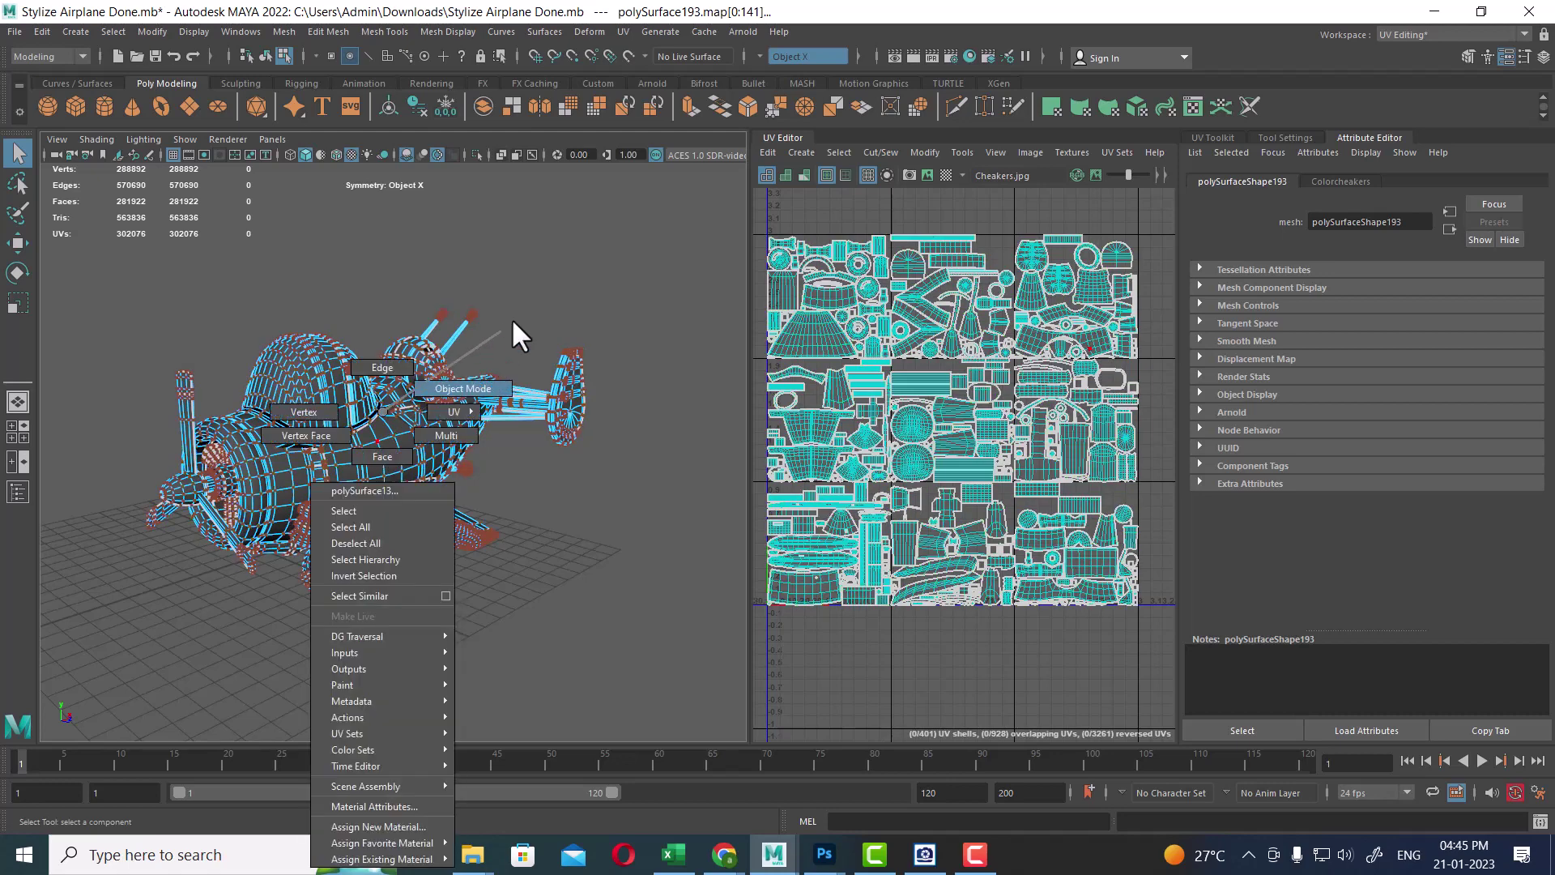
{"action": "key", "text": "F8"}
{"action": "left_click", "coordinate": [357, 455]}
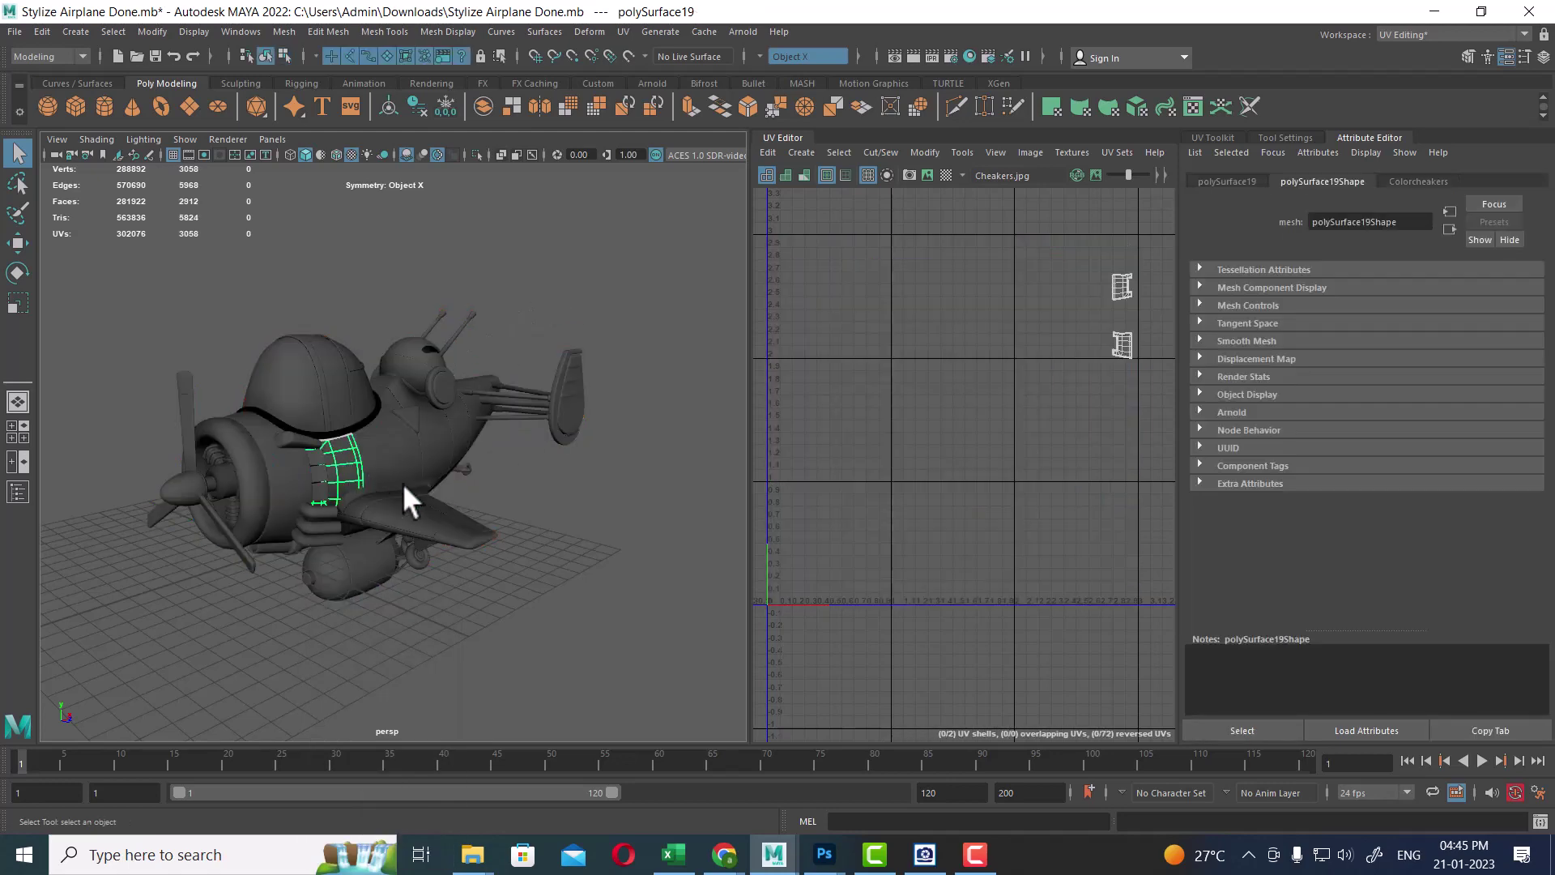
- Inspect the selected fuselage panel's UV shells in the UV Editor alongside the airplane model
{"action": "scroll", "coordinate": [922, 383], "scroll_direction": "up", "scroll_amount": 4}
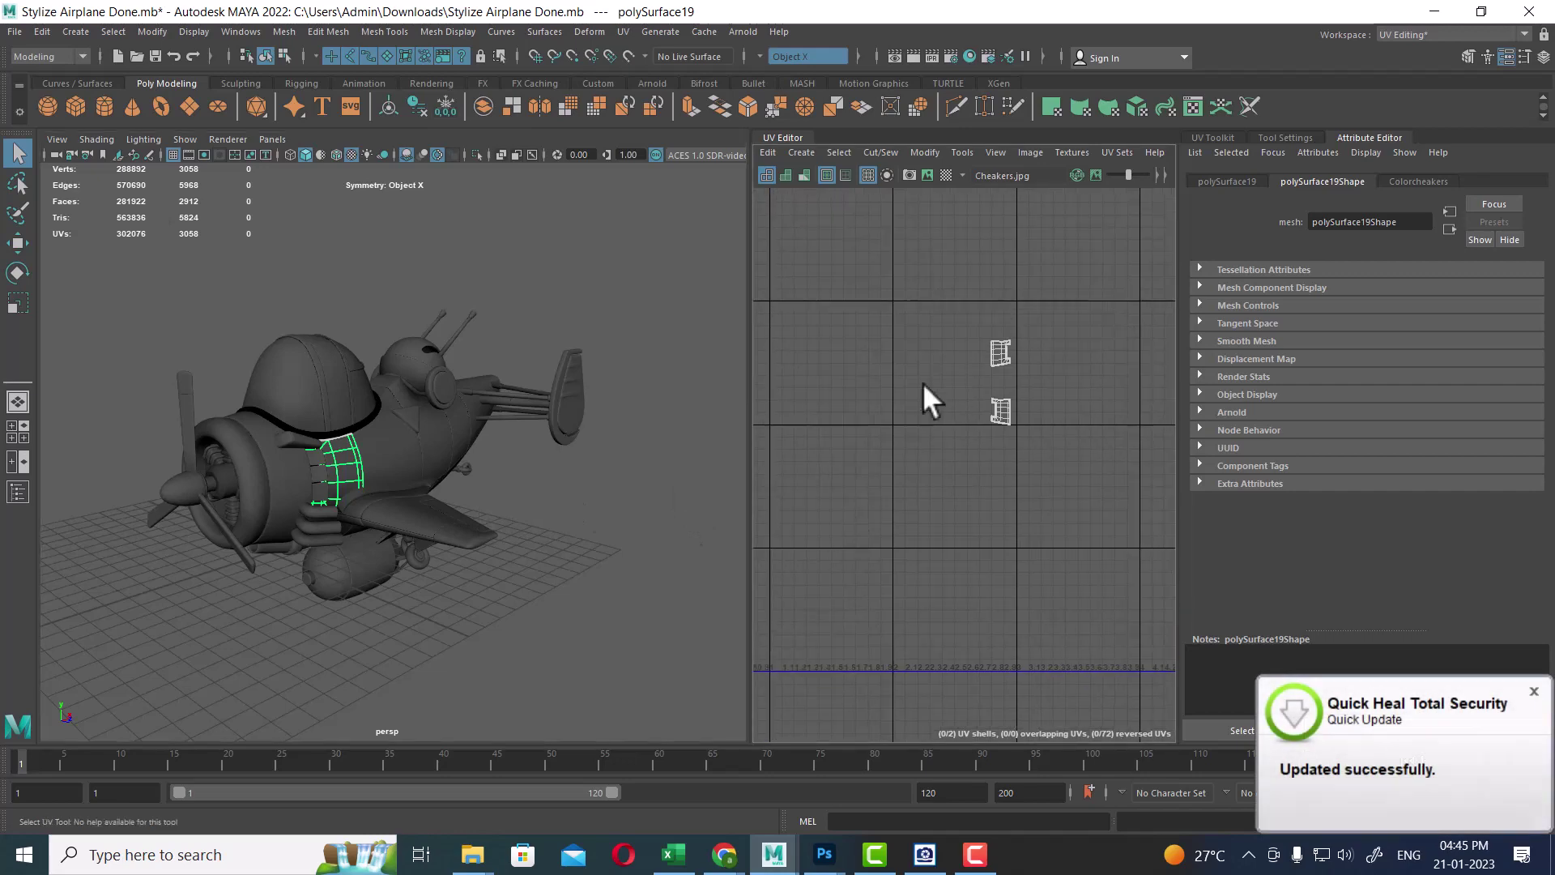
{"action": "scroll", "coordinate": [1077, 405], "scroll_direction": "up", "scroll_amount": 3}
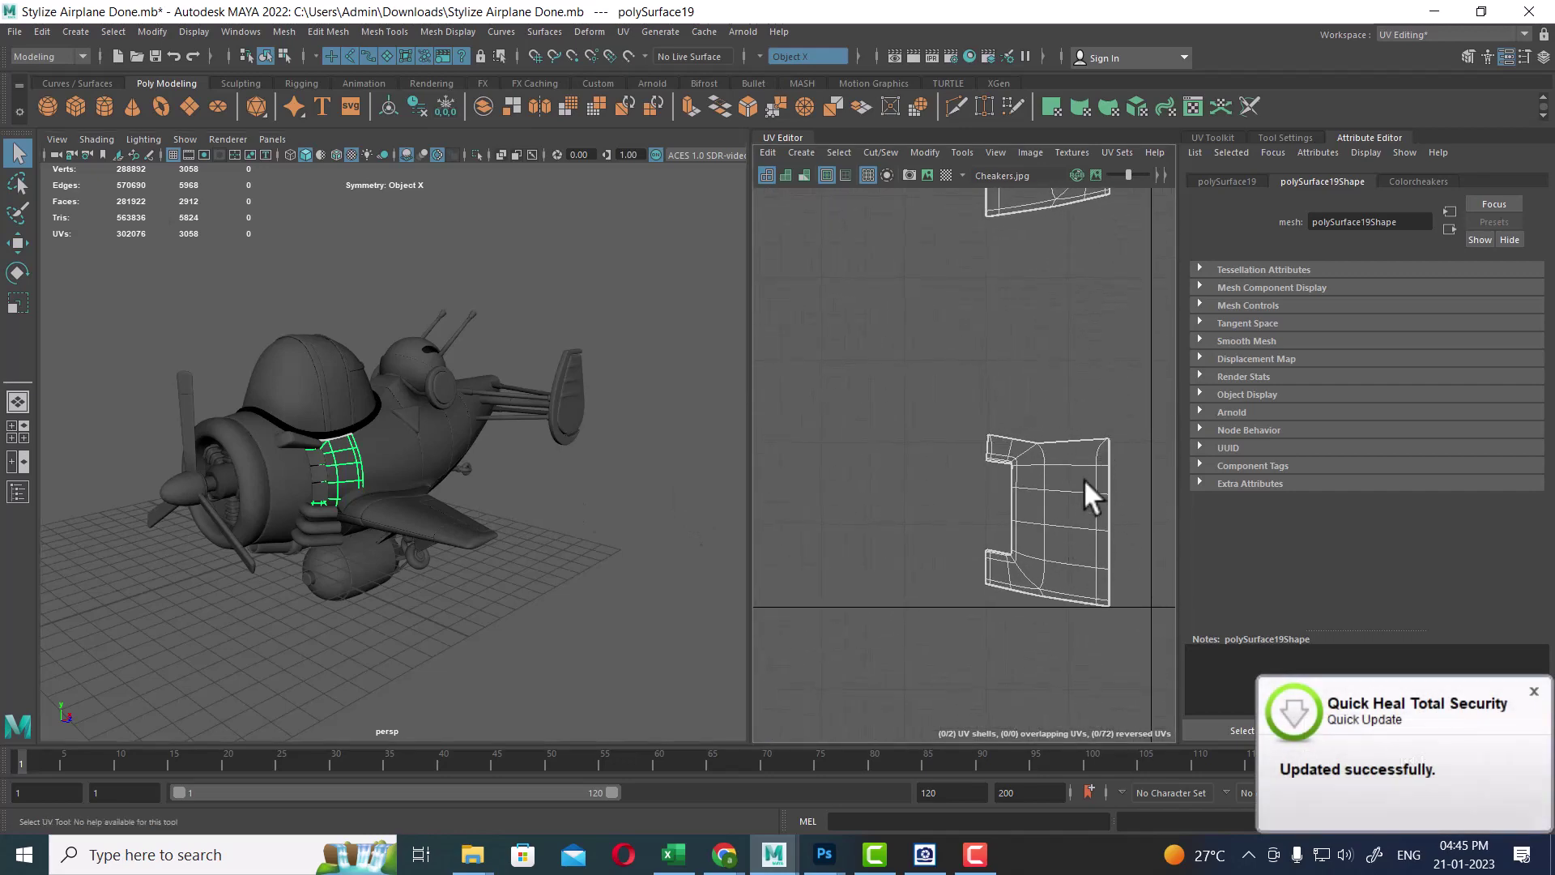
{"action": "right_click_drag", "start_coordinate": [312, 435], "coordinate": [371, 469], "text": "alt"}
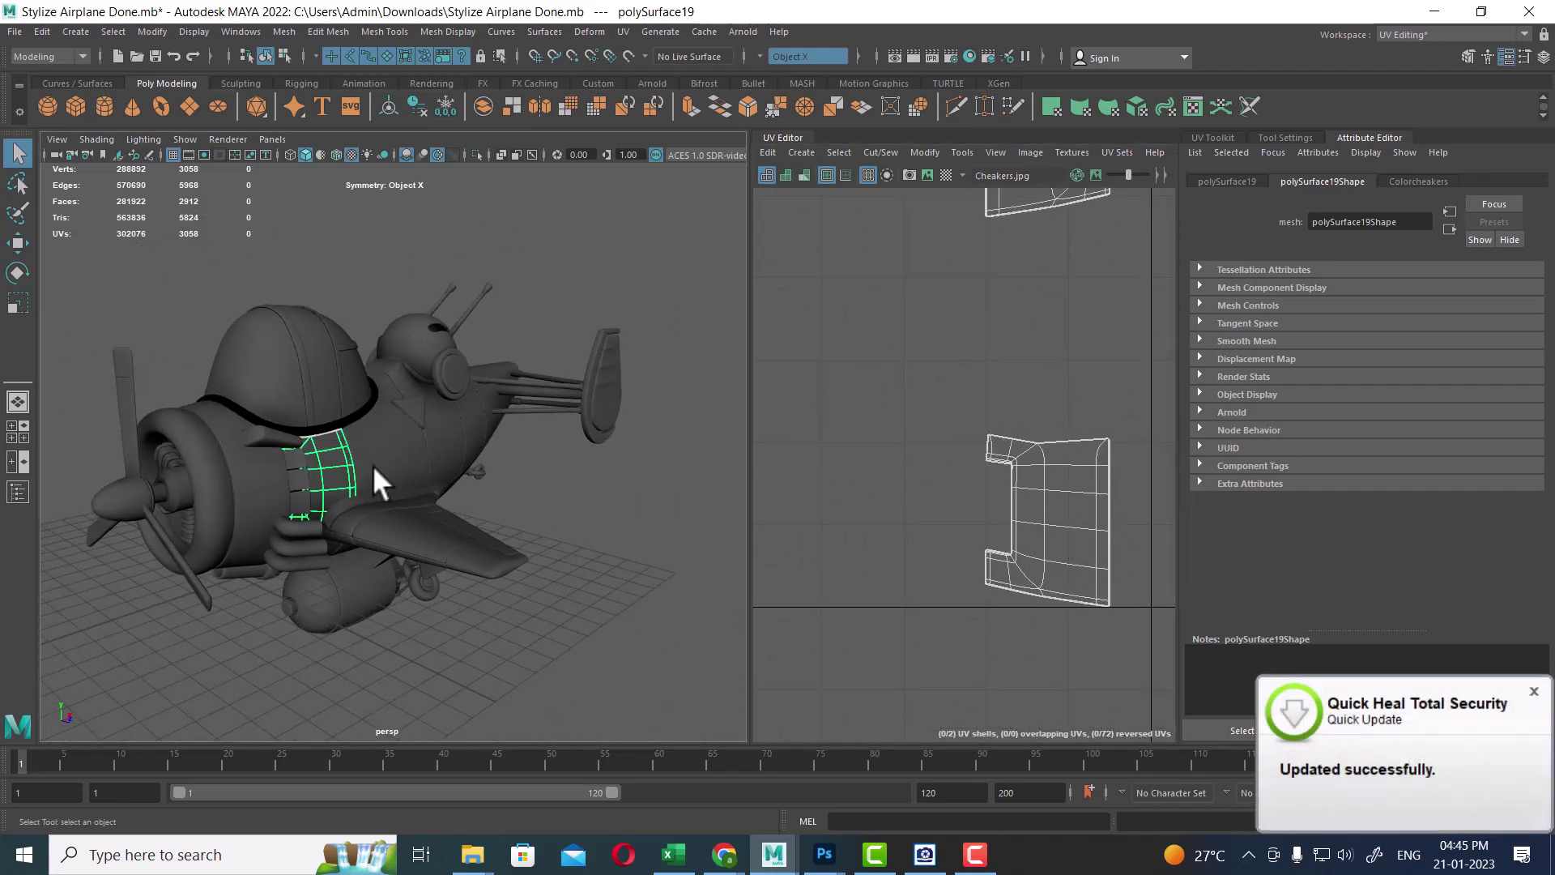
{"action": "right_click_drag", "start_coordinate": [1022, 514], "coordinate": [1008, 460], "text": "alt"}
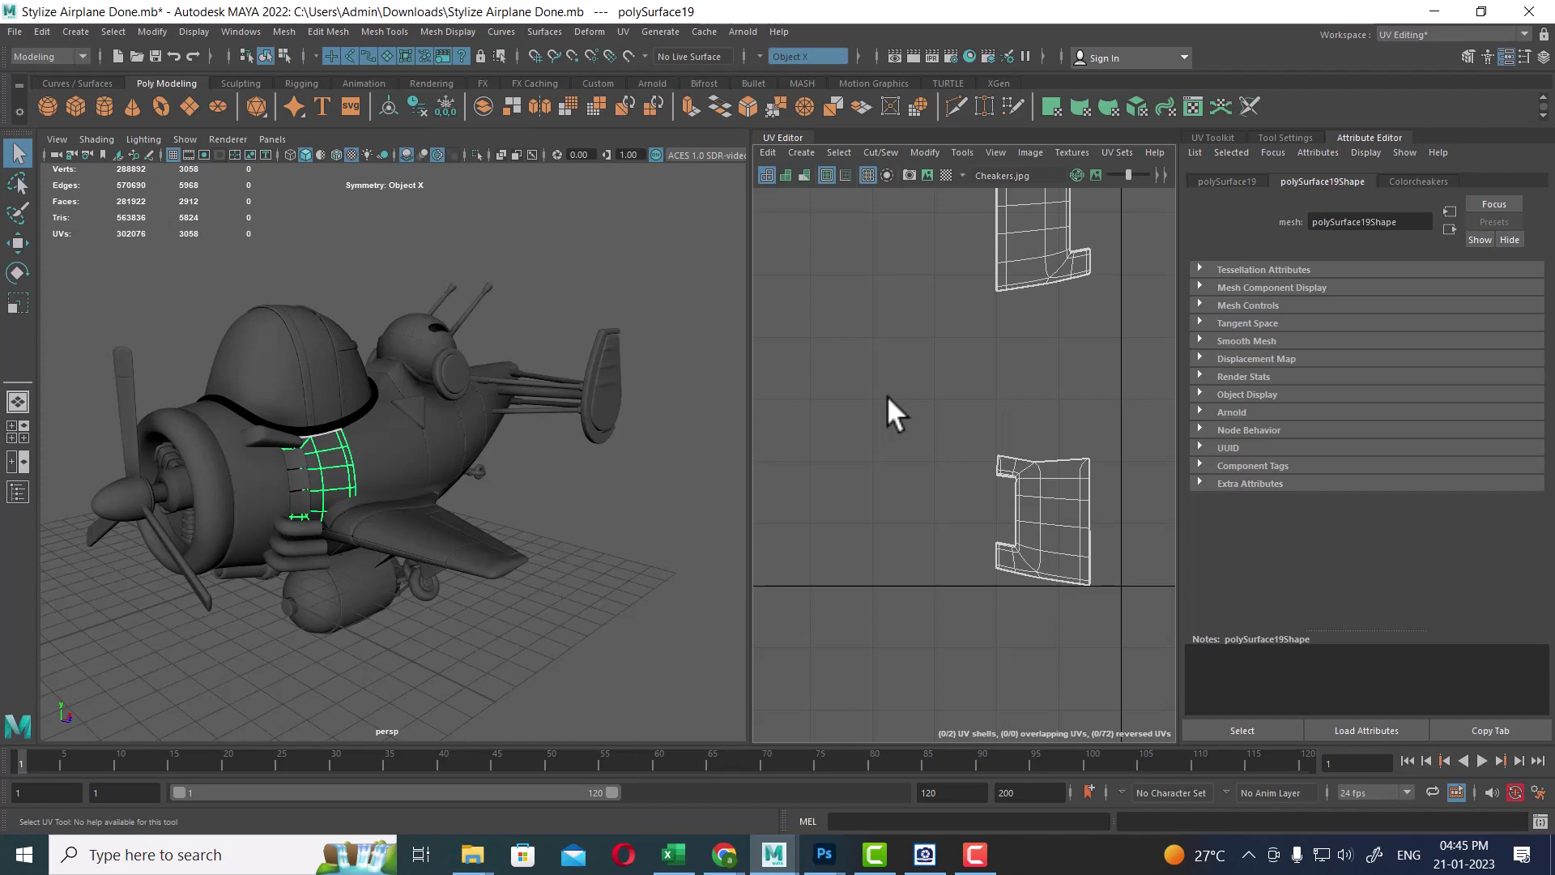
- Consult the UDIM Workflow page in Chrome, clear its text highlight and return to the airplane scene in Maya
{"action": "mouse_move", "coordinate": [729, 858]}
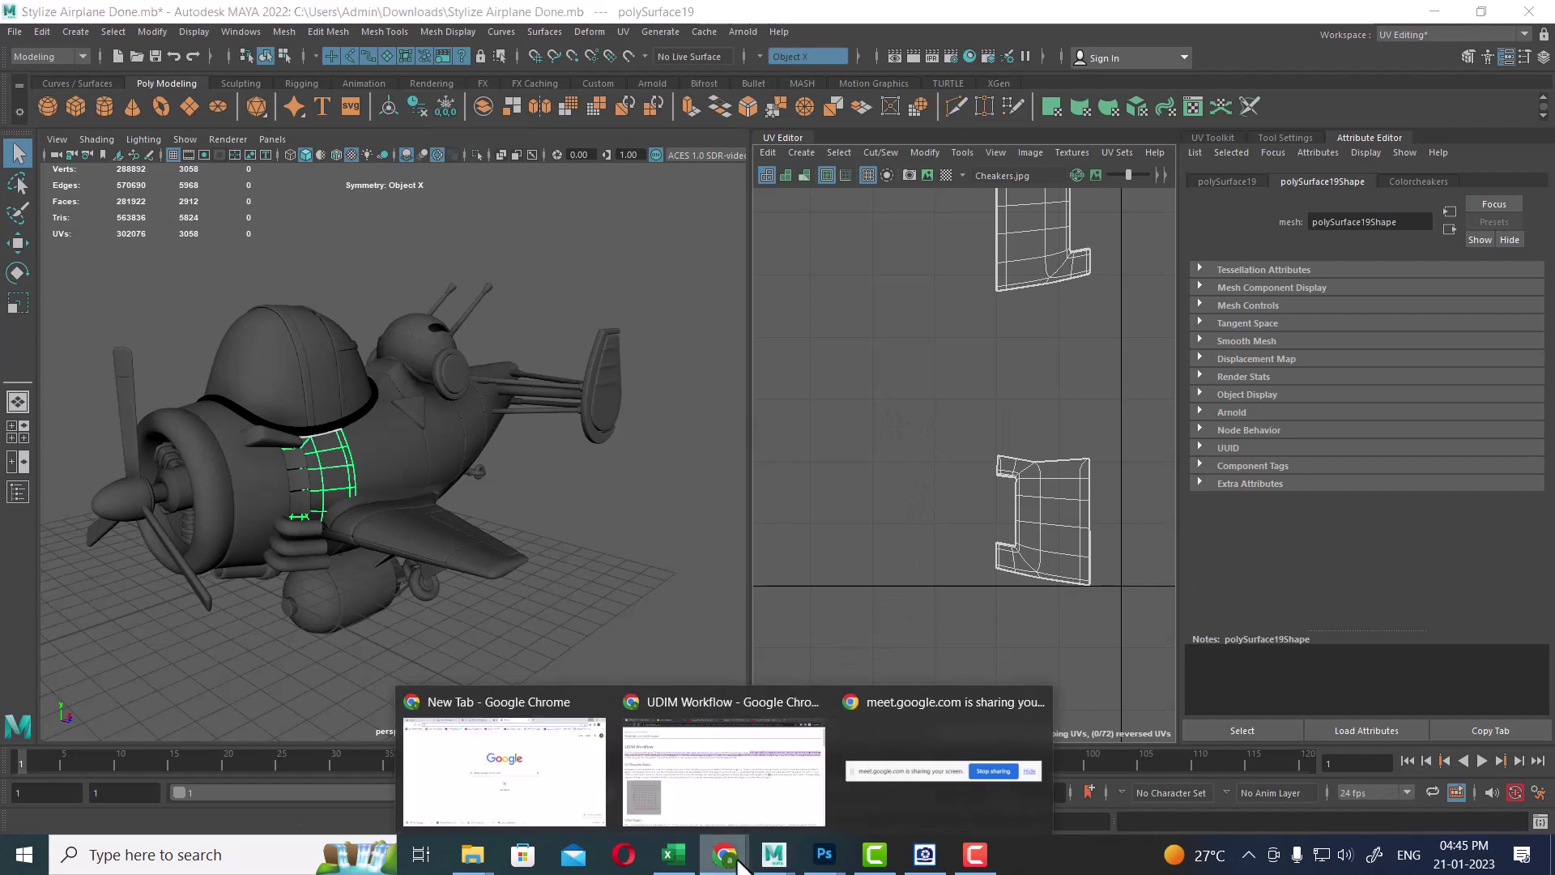
{"action": "left_click", "coordinate": [736, 798]}
{"action": "left_click", "coordinate": [248, 387]}
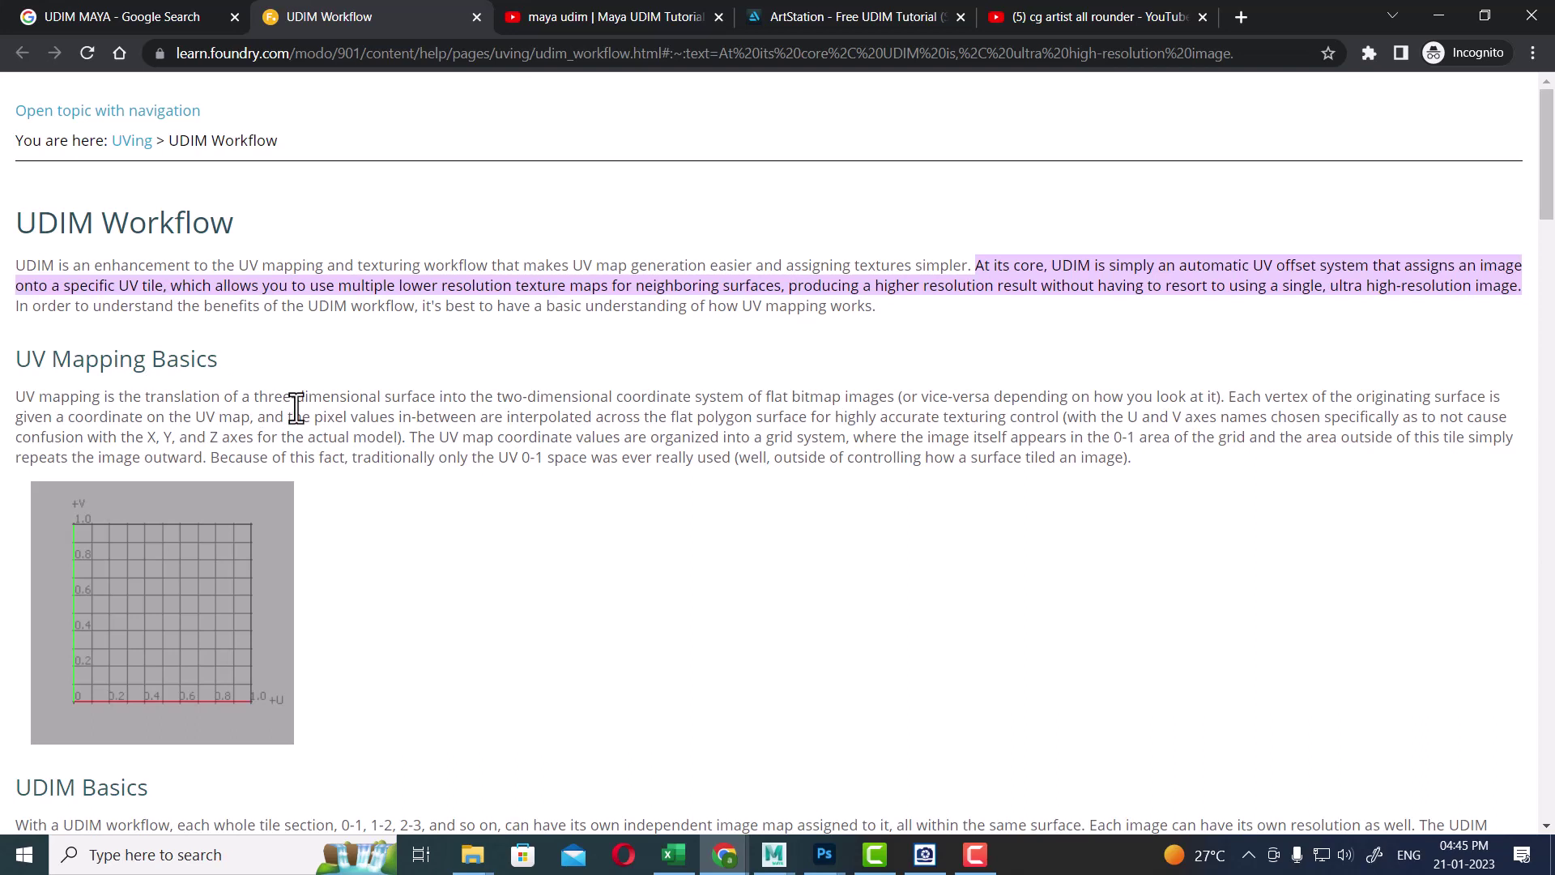
{"action": "left_click", "coordinate": [1438, 16]}
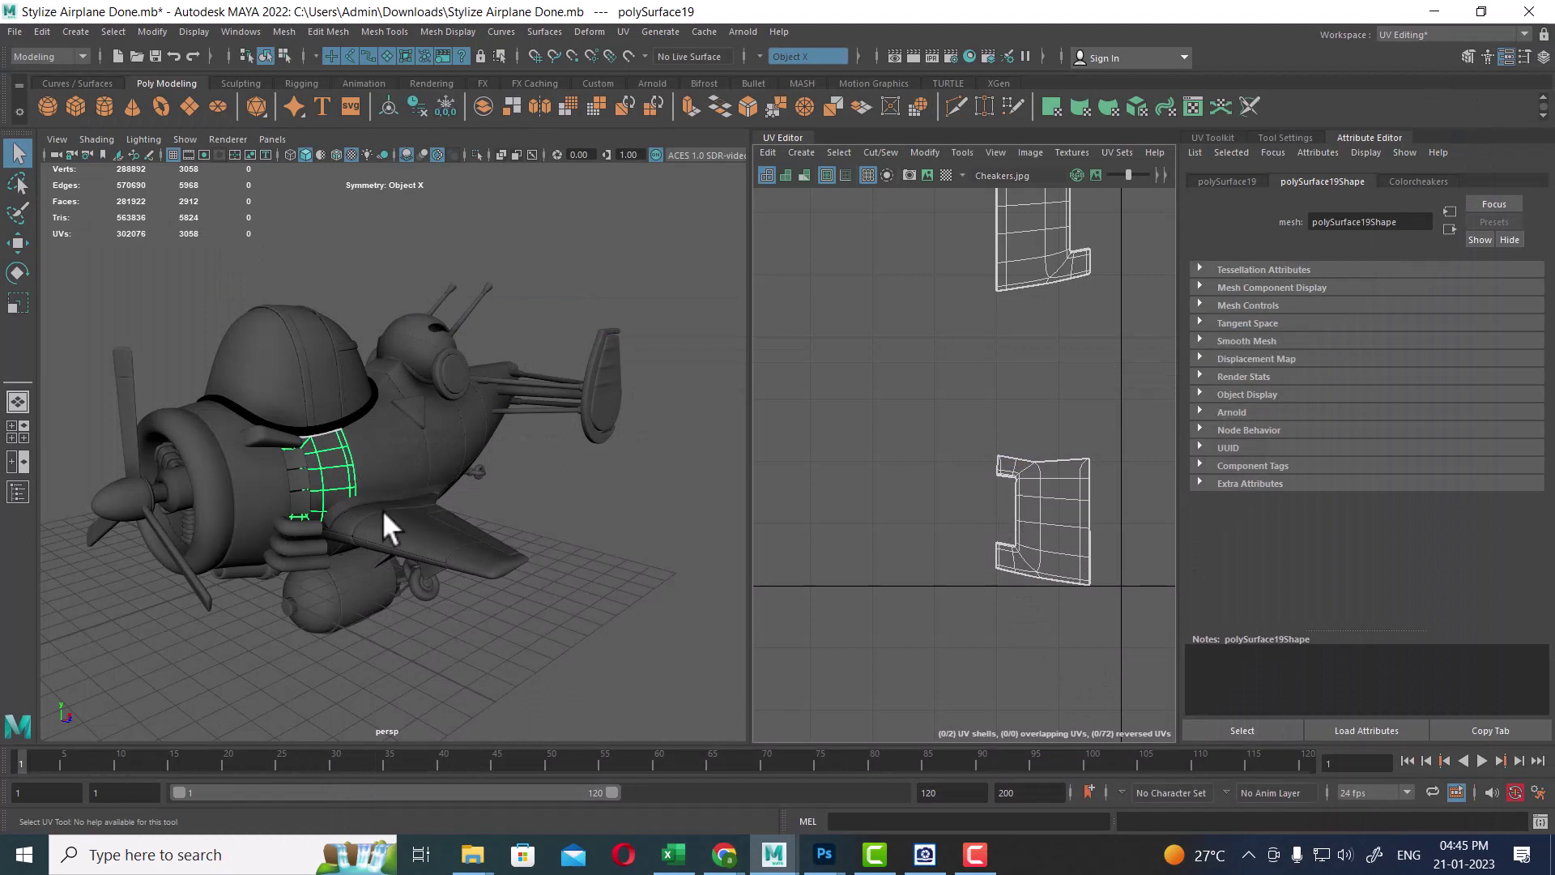
- Select UVs along the notched edge of the panel's upper shell, and return to object mode to select the topmost curved pipe below the panel
{"action": "key", "text": "w"}
{"action": "scroll", "coordinate": [353, 494], "scroll_direction": "up", "scroll_amount": 3}
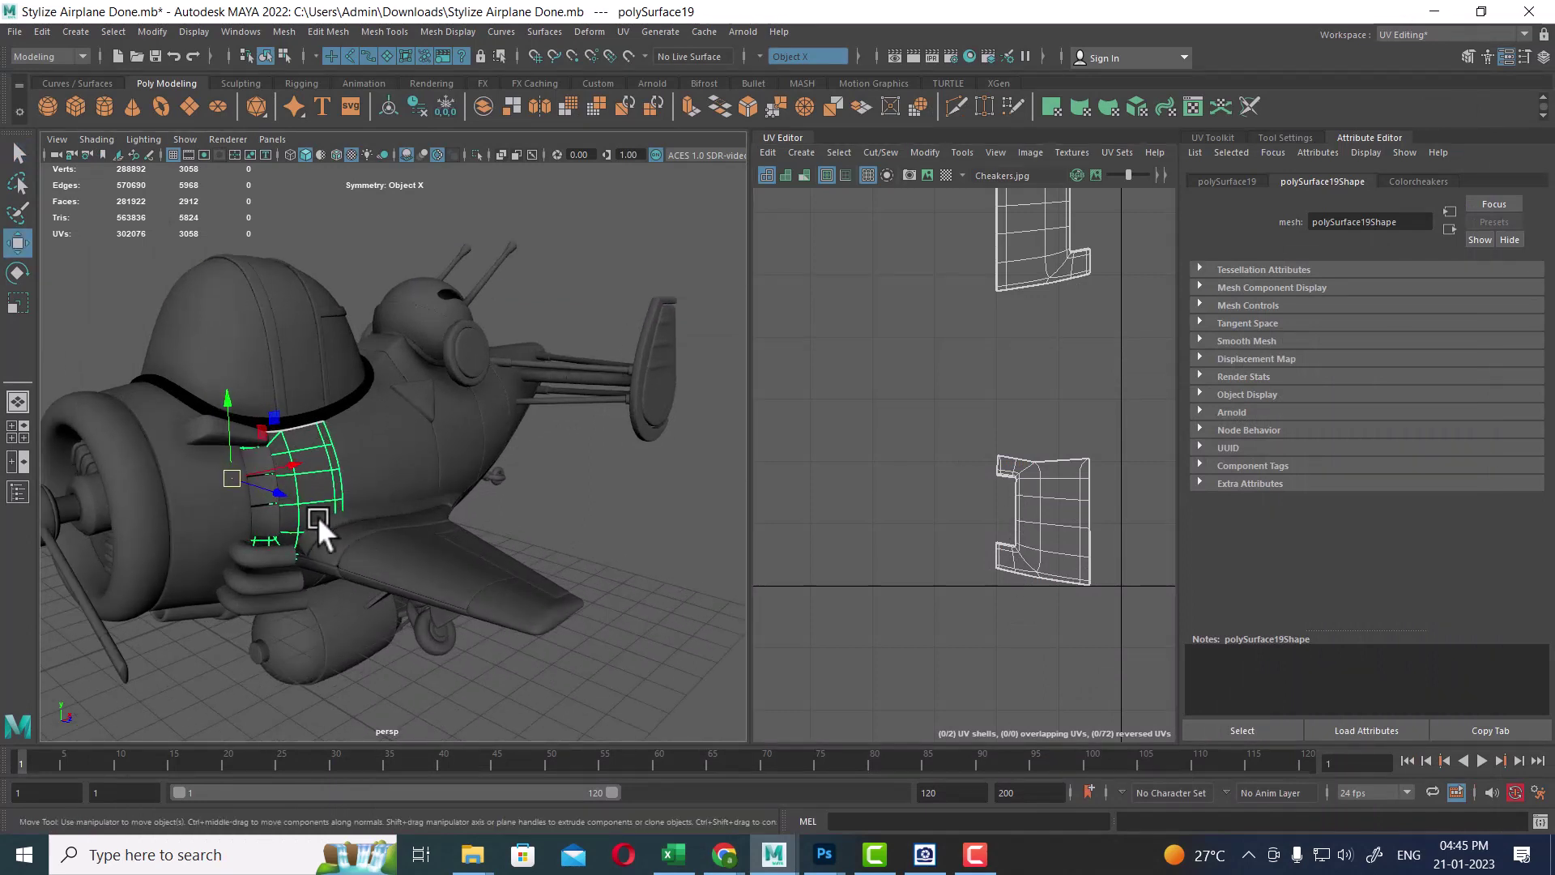
{"action": "middle_click_drag", "start_coordinate": [1031, 371], "coordinate": [1005, 489], "text": "alt"}
{"action": "right_click_drag", "start_coordinate": [1004, 488], "coordinate": [1097, 308], "text": "ctrl"}
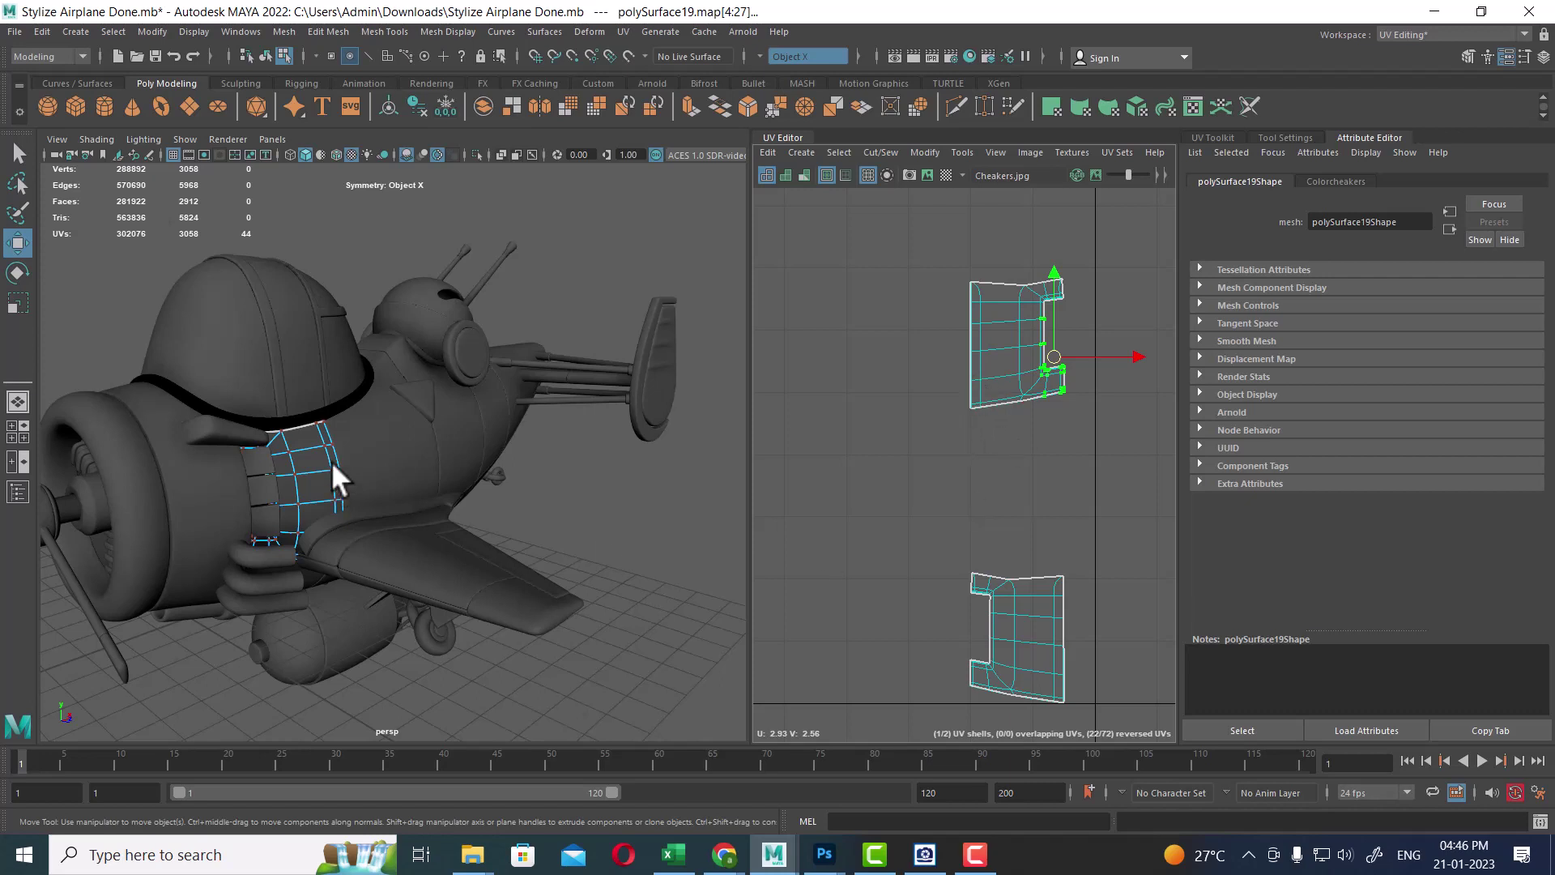
{"action": "right_click_drag", "start_coordinate": [333, 460], "coordinate": [462, 395]}
{"action": "left_click", "coordinate": [277, 553]}
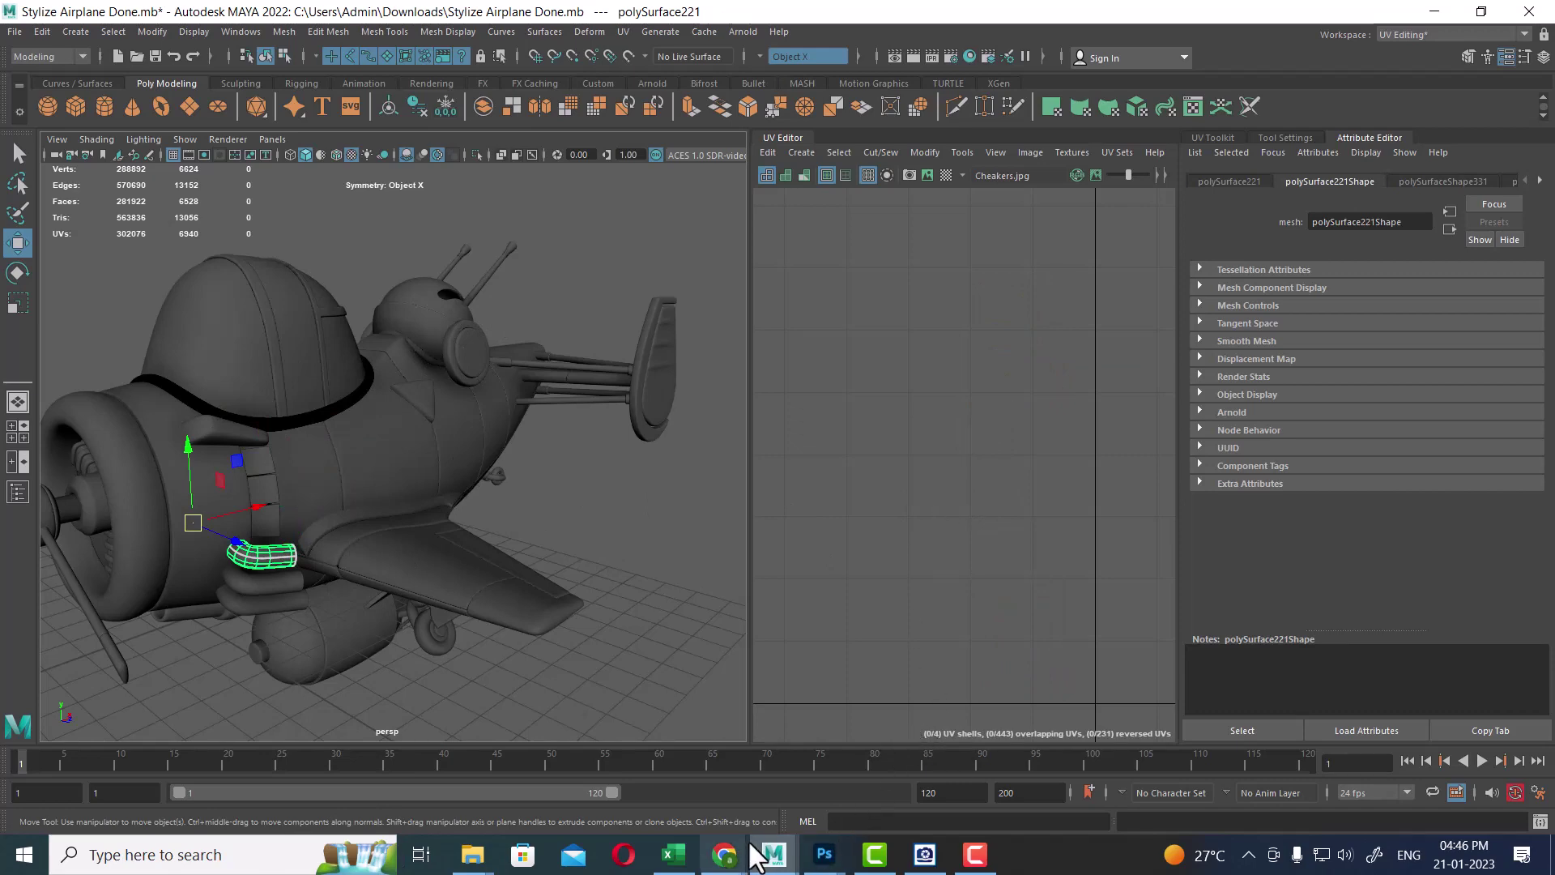
- Switch to the UDIM Workflow page and highlight the introduction's phrases on UV mapping enhancement, the UV offset system and multiple lower resolution maps
{"action": "mouse_move", "coordinate": [727, 834]}
{"action": "left_click", "coordinate": [708, 732]}
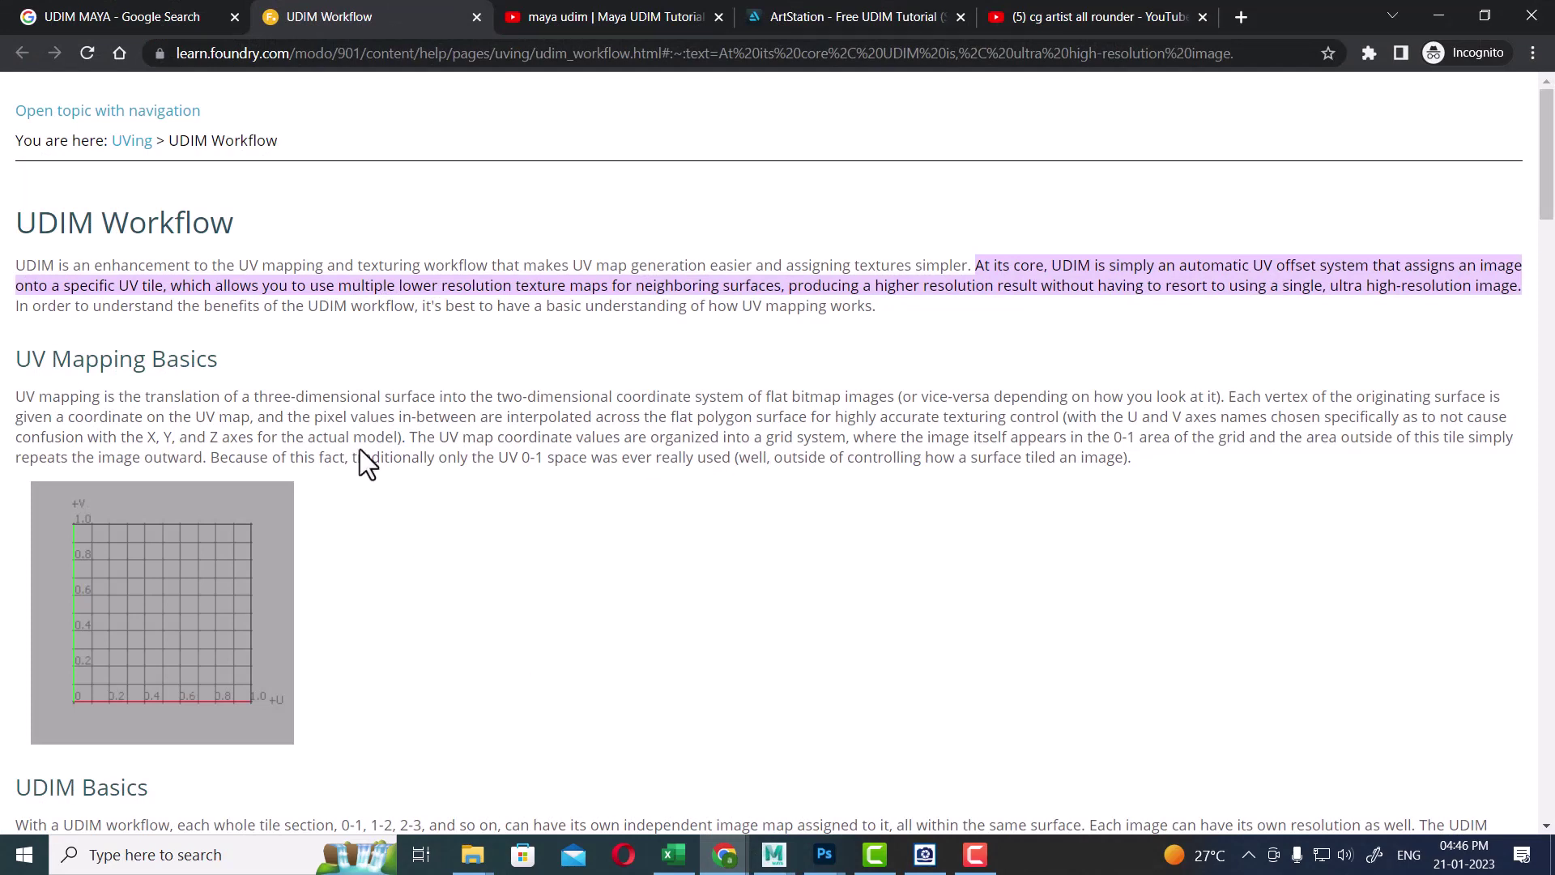
{"action": "left_click_drag", "start_coordinate": [95, 268], "coordinate": [344, 267]}
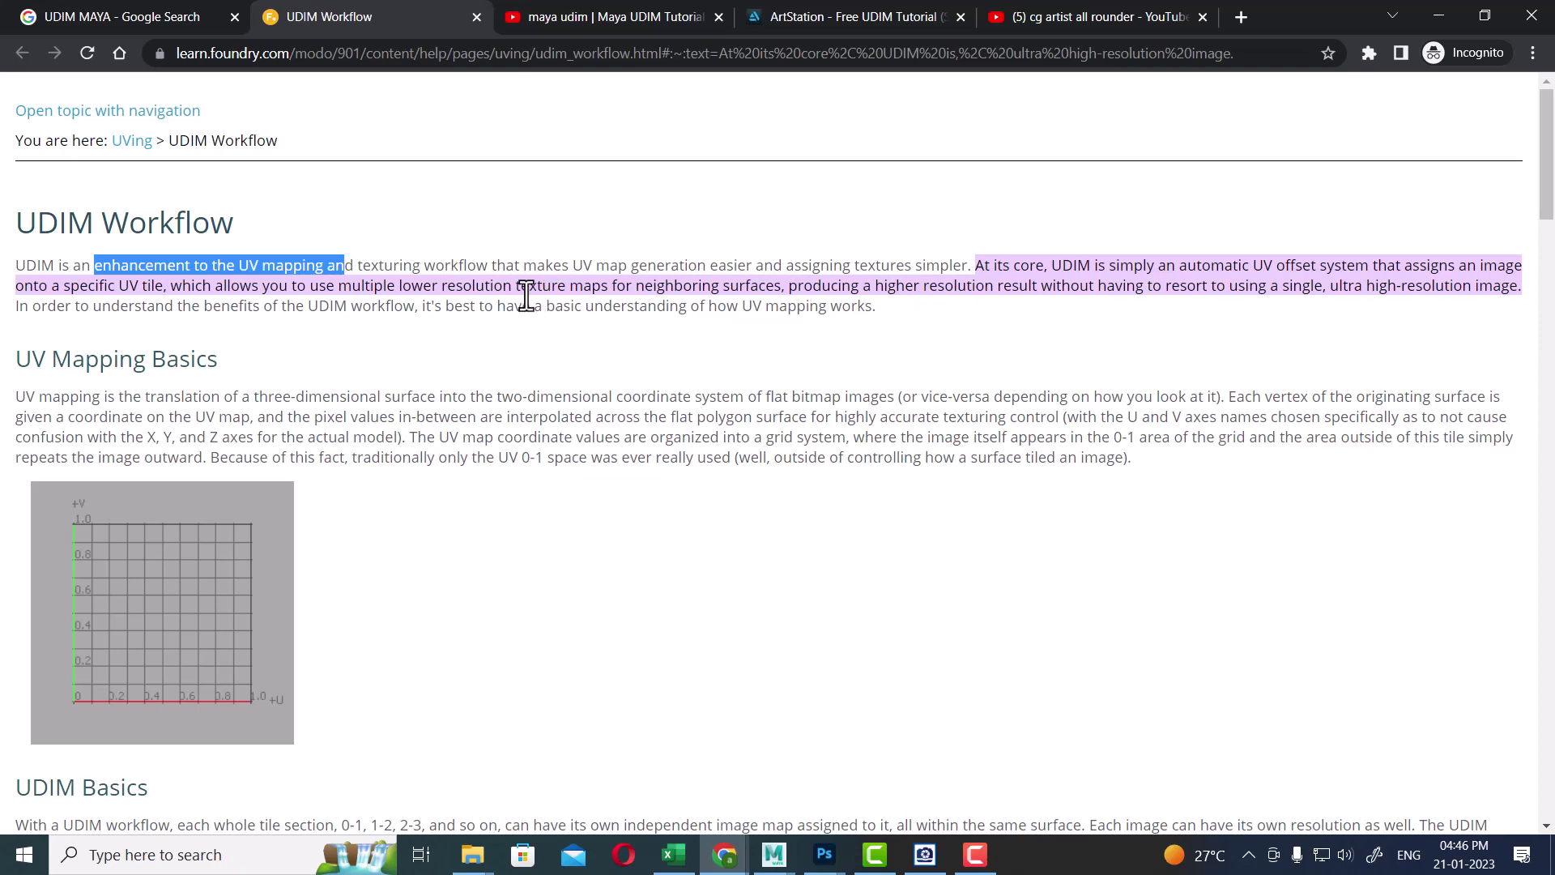
{"action": "left_click", "coordinate": [920, 322]}
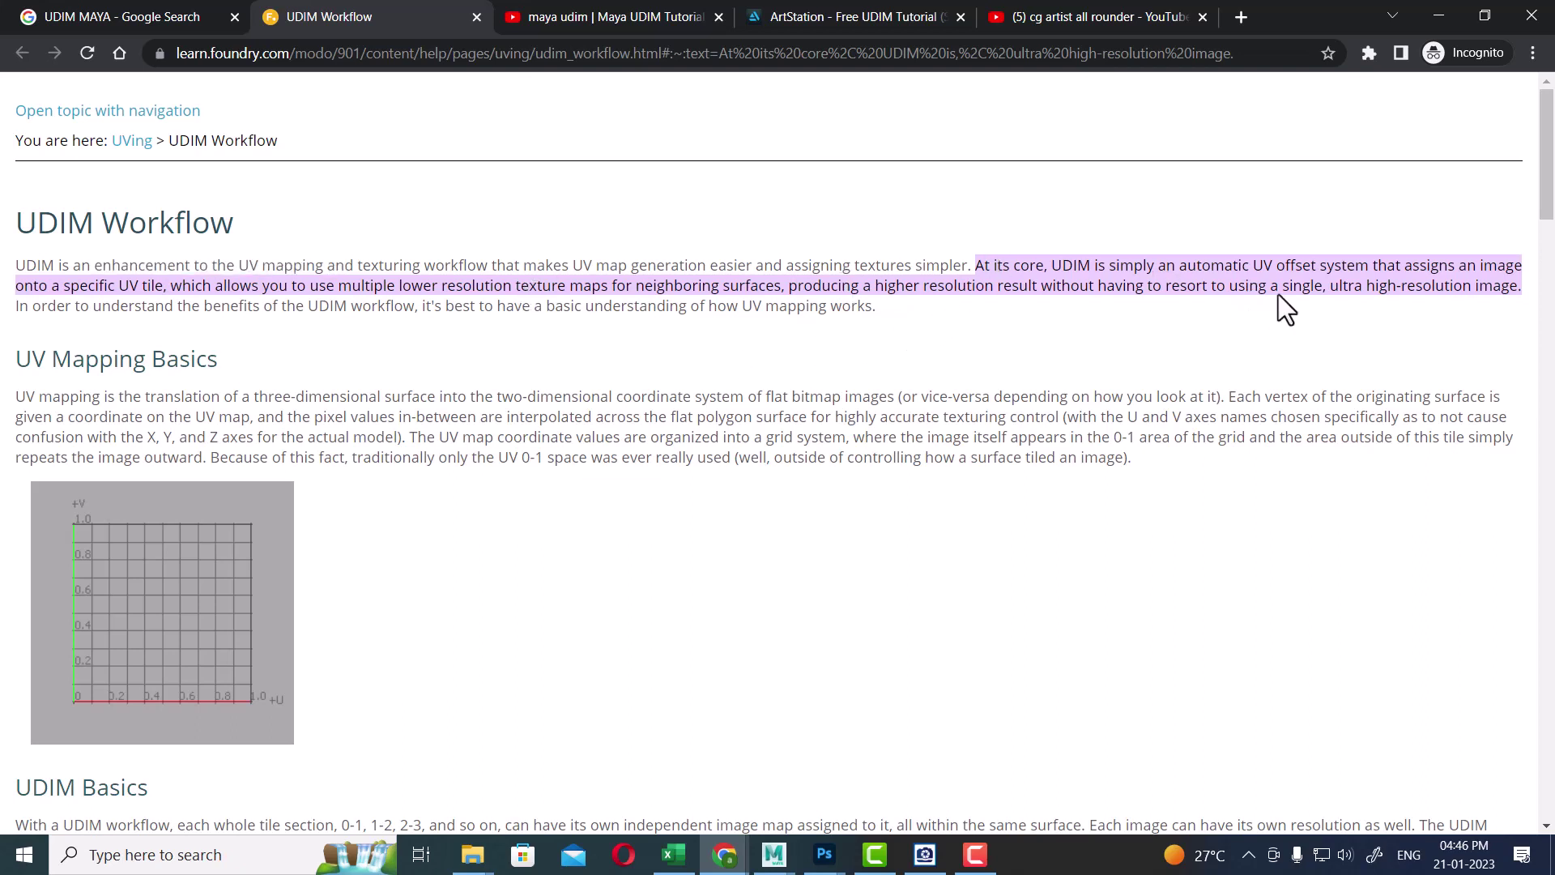
{"action": "left_click_drag", "start_coordinate": [1232, 265], "coordinate": [1468, 265]}
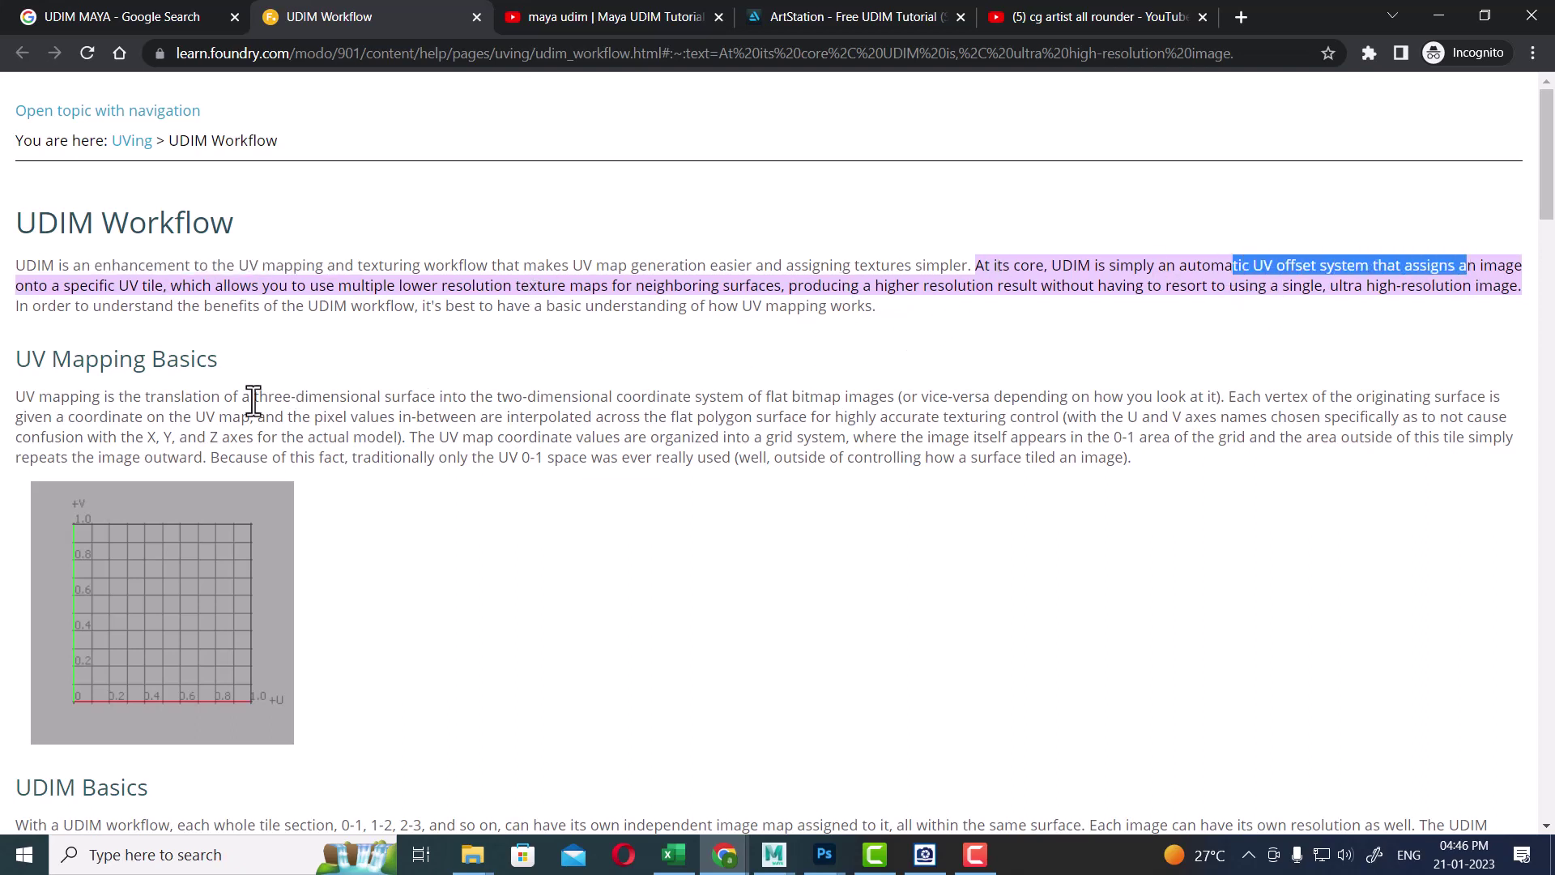
{"action": "double_click", "coordinate": [361, 286]}
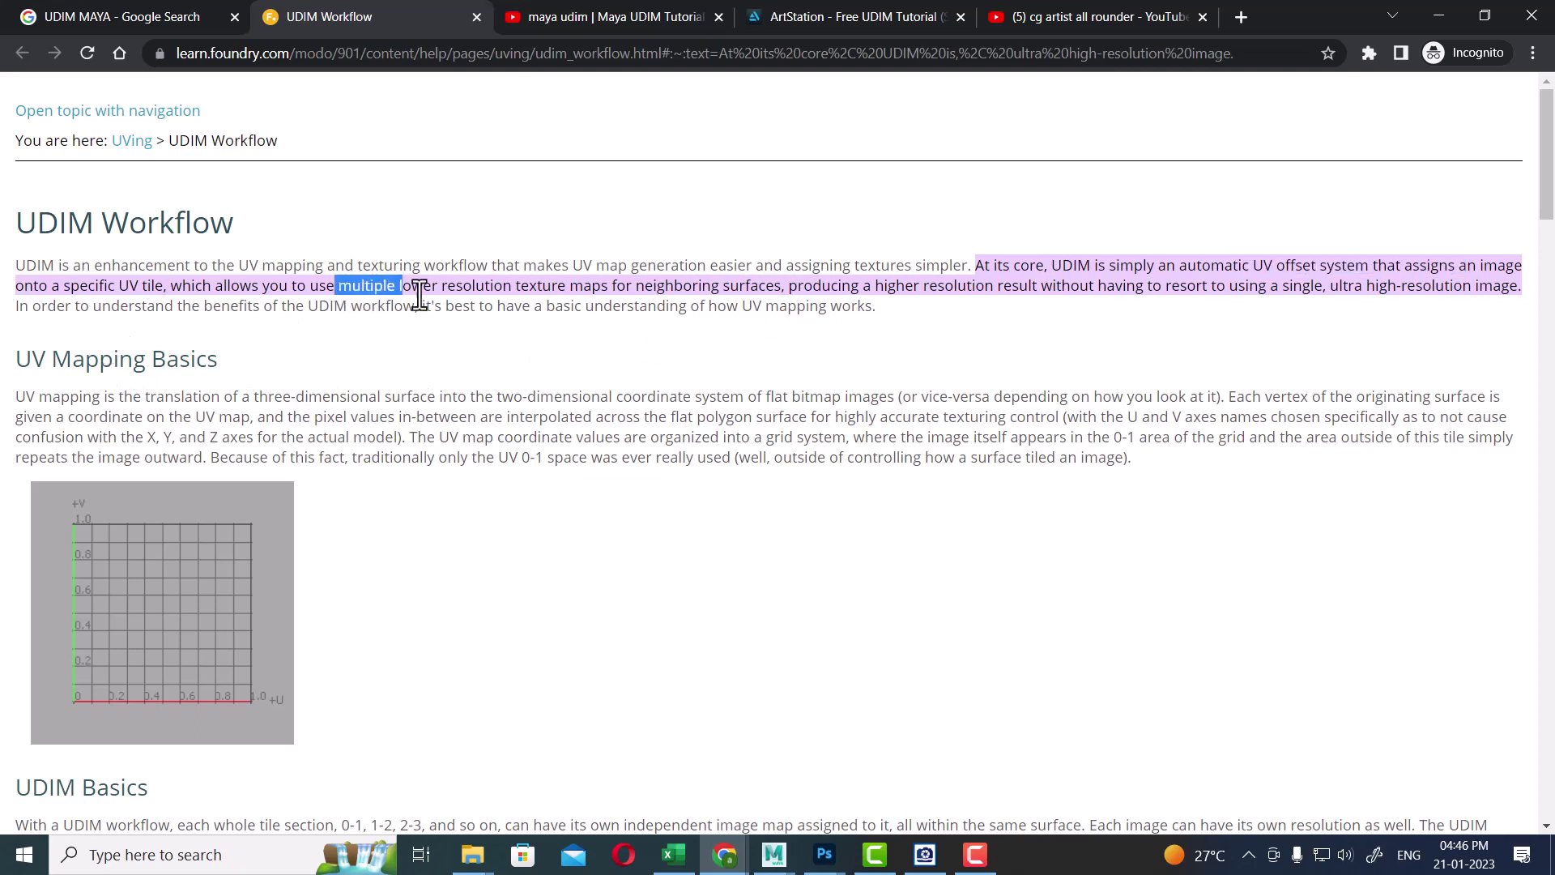
{"action": "left_click_drag", "start_coordinate": [419, 295], "coordinate": [470, 285]}
- Switch back to the Stylize Airplane Done.mb scene in Maya and bring the whole airplane into view
{"action": "mouse_move", "coordinate": [784, 847]}
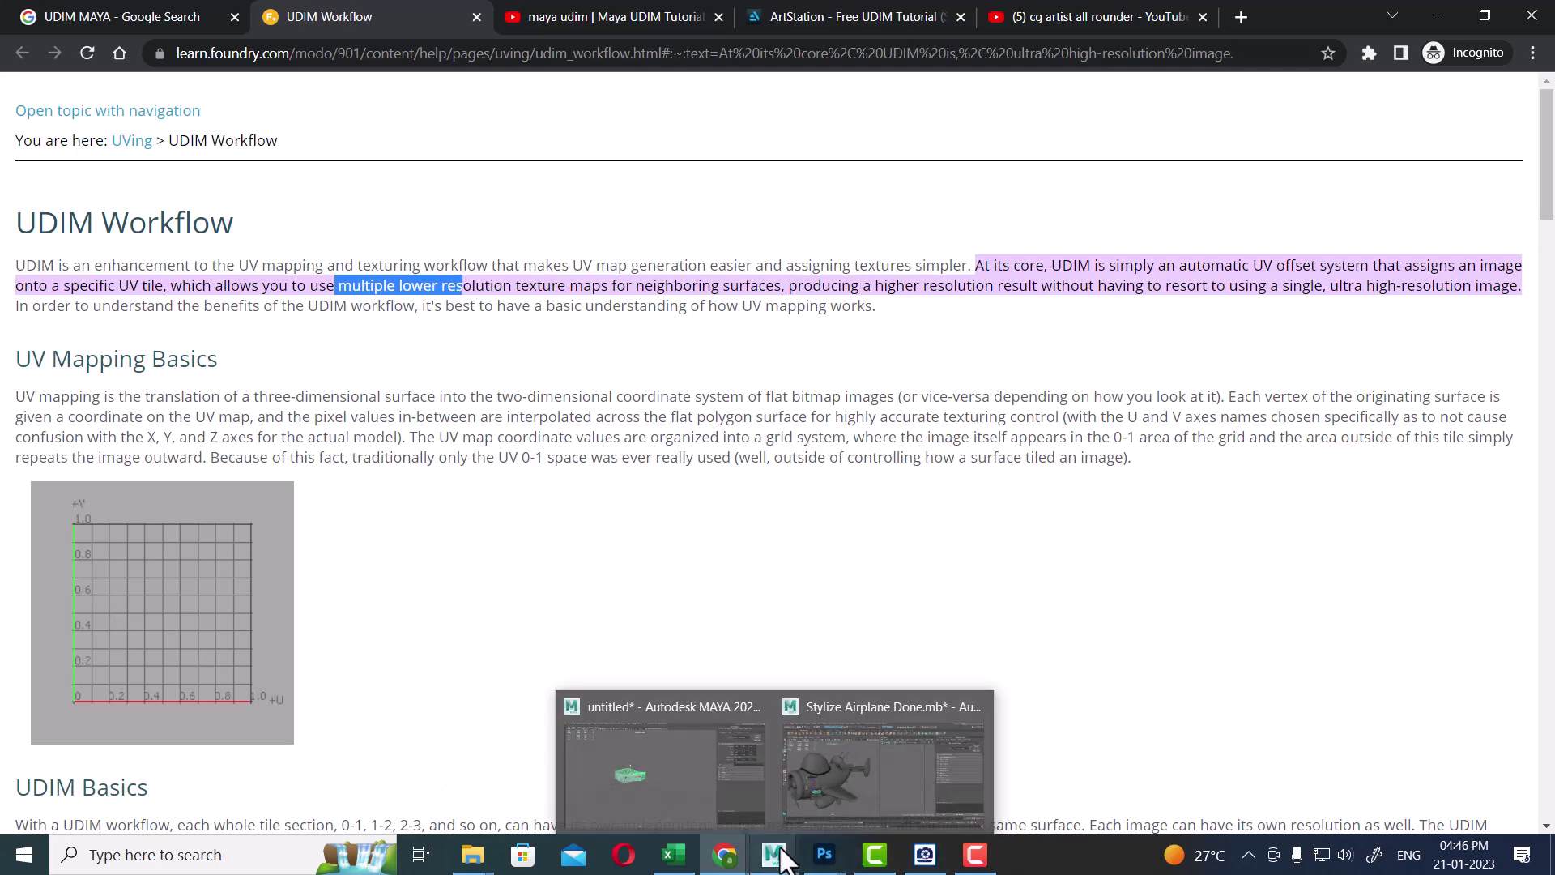
{"action": "left_click", "coordinate": [810, 754]}
{"action": "scroll", "coordinate": [567, 379], "scroll_direction": "down", "scroll_amount": 6}
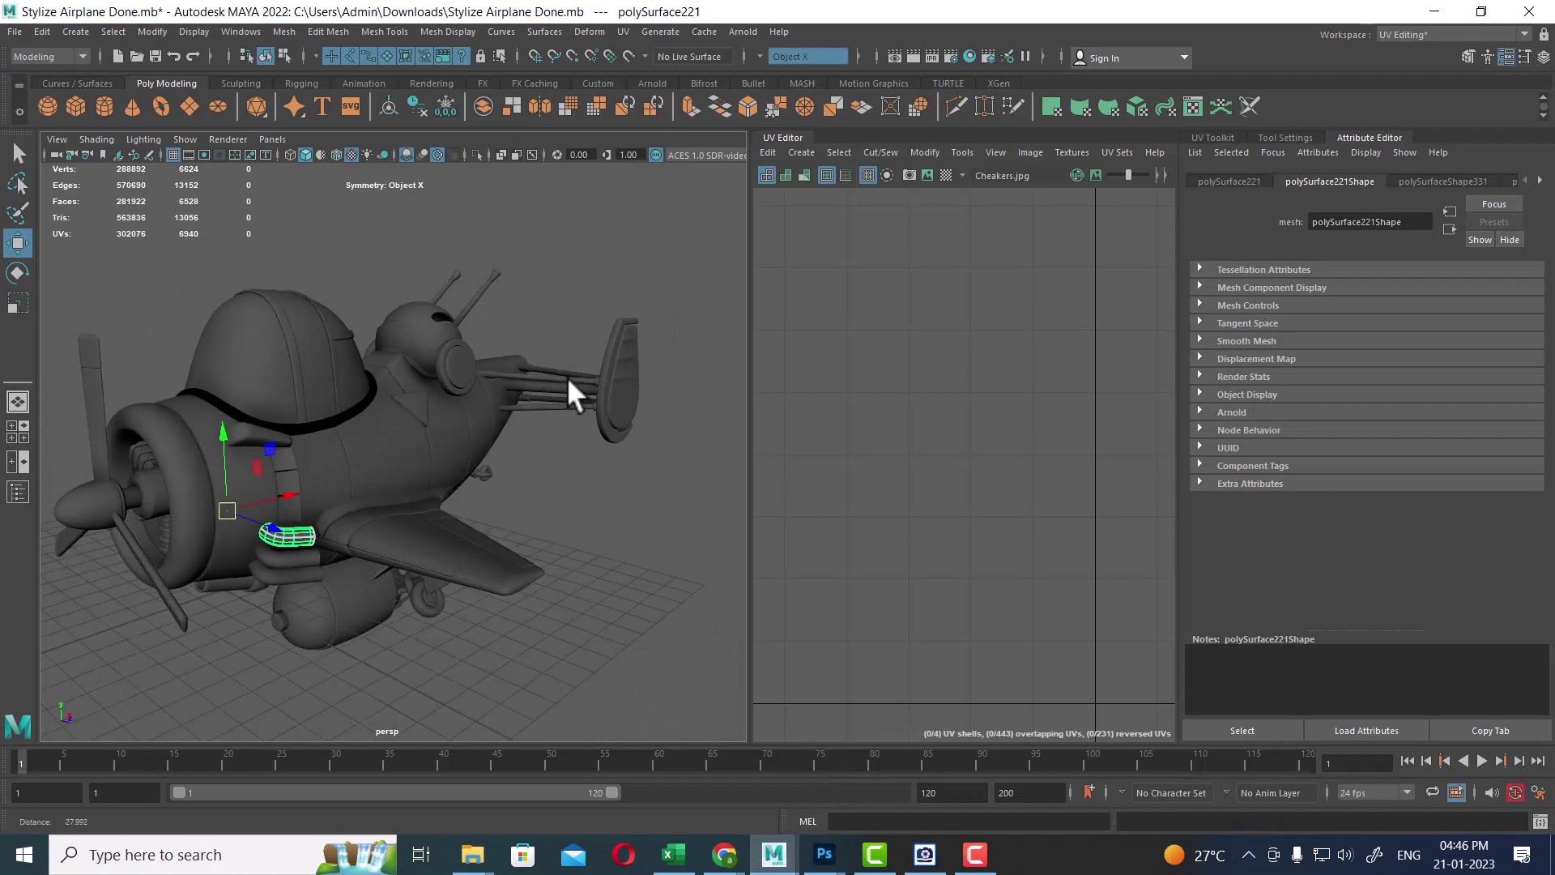
- Select all parts of the airplane and all of their UVs in the UV Editor
{"action": "left_click_drag", "start_coordinate": [628, 258], "coordinate": [265, 619]}
{"action": "scroll", "coordinate": [1046, 464], "scroll_direction": "down", "scroll_amount": 6}
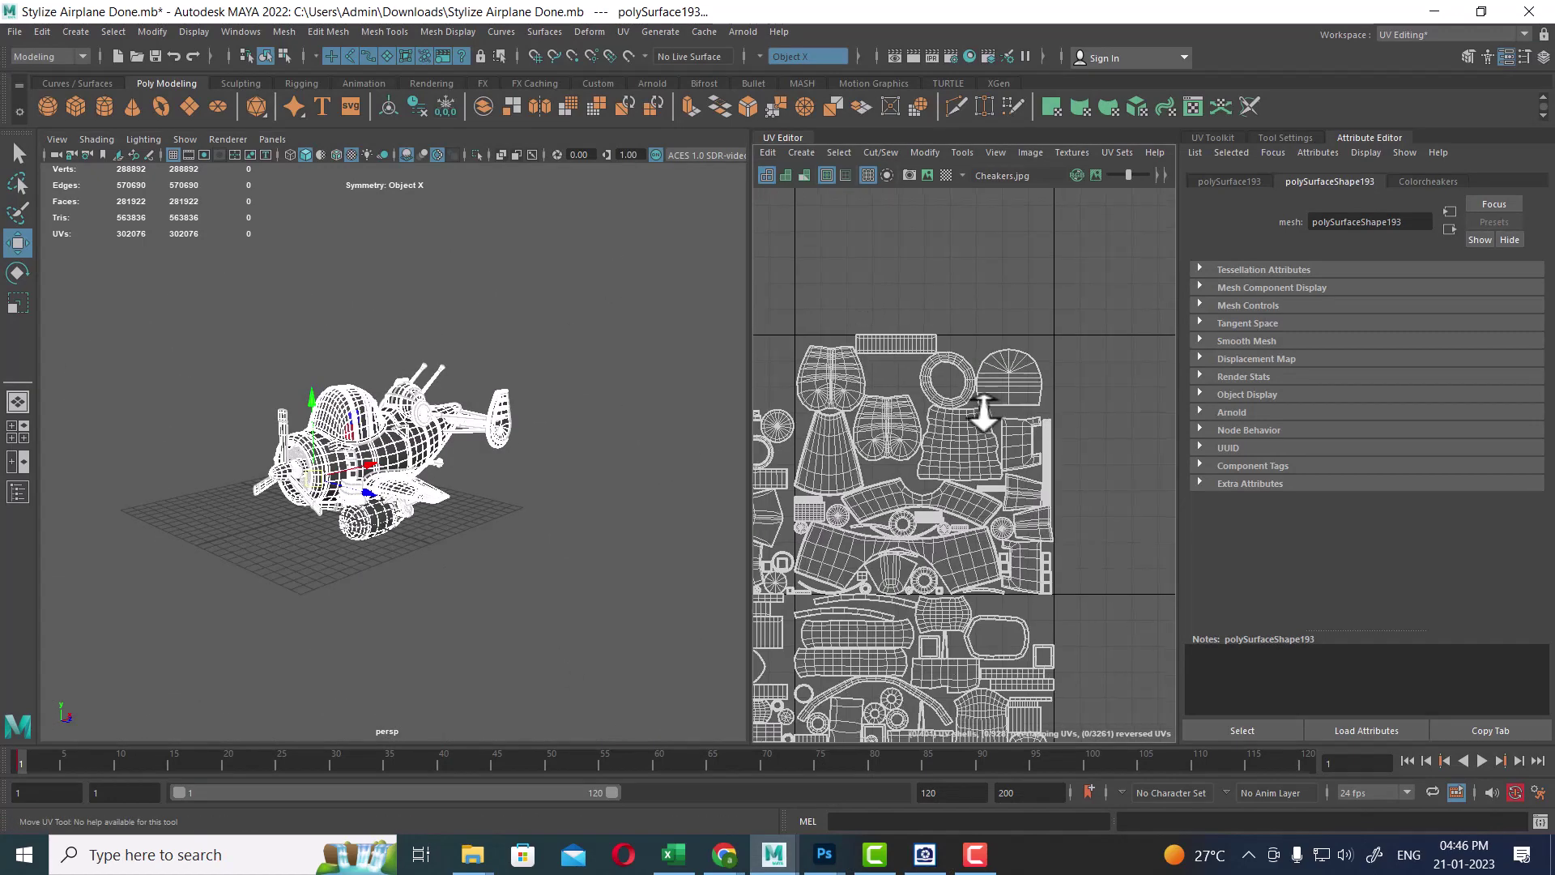
{"action": "right_click", "coordinate": [980, 332]}
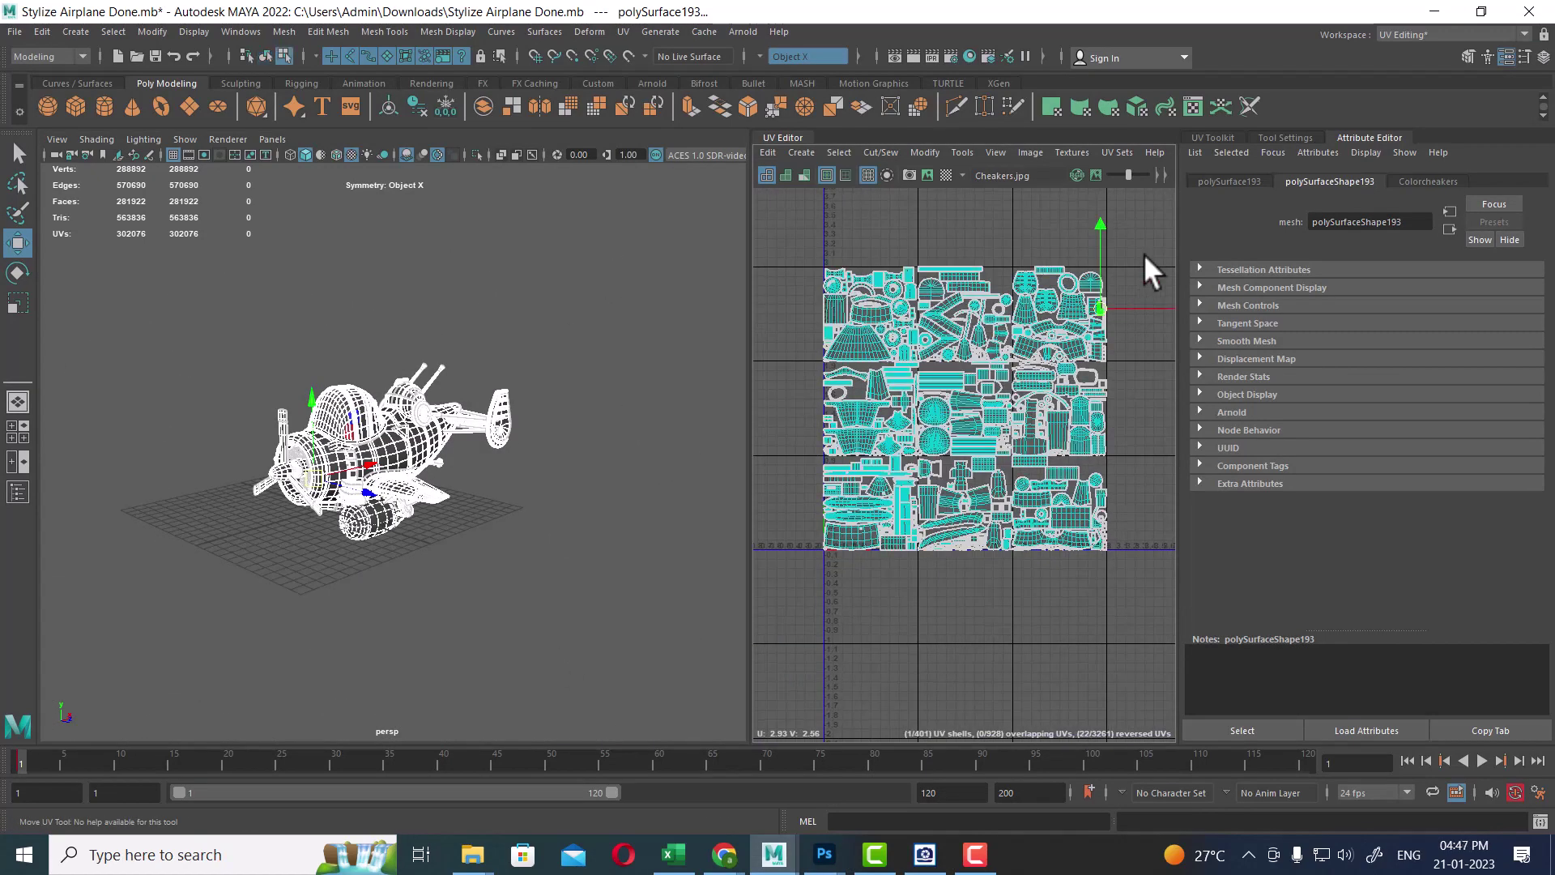
{"action": "left_click_drag", "start_coordinate": [1146, 237], "coordinate": [768, 647]}
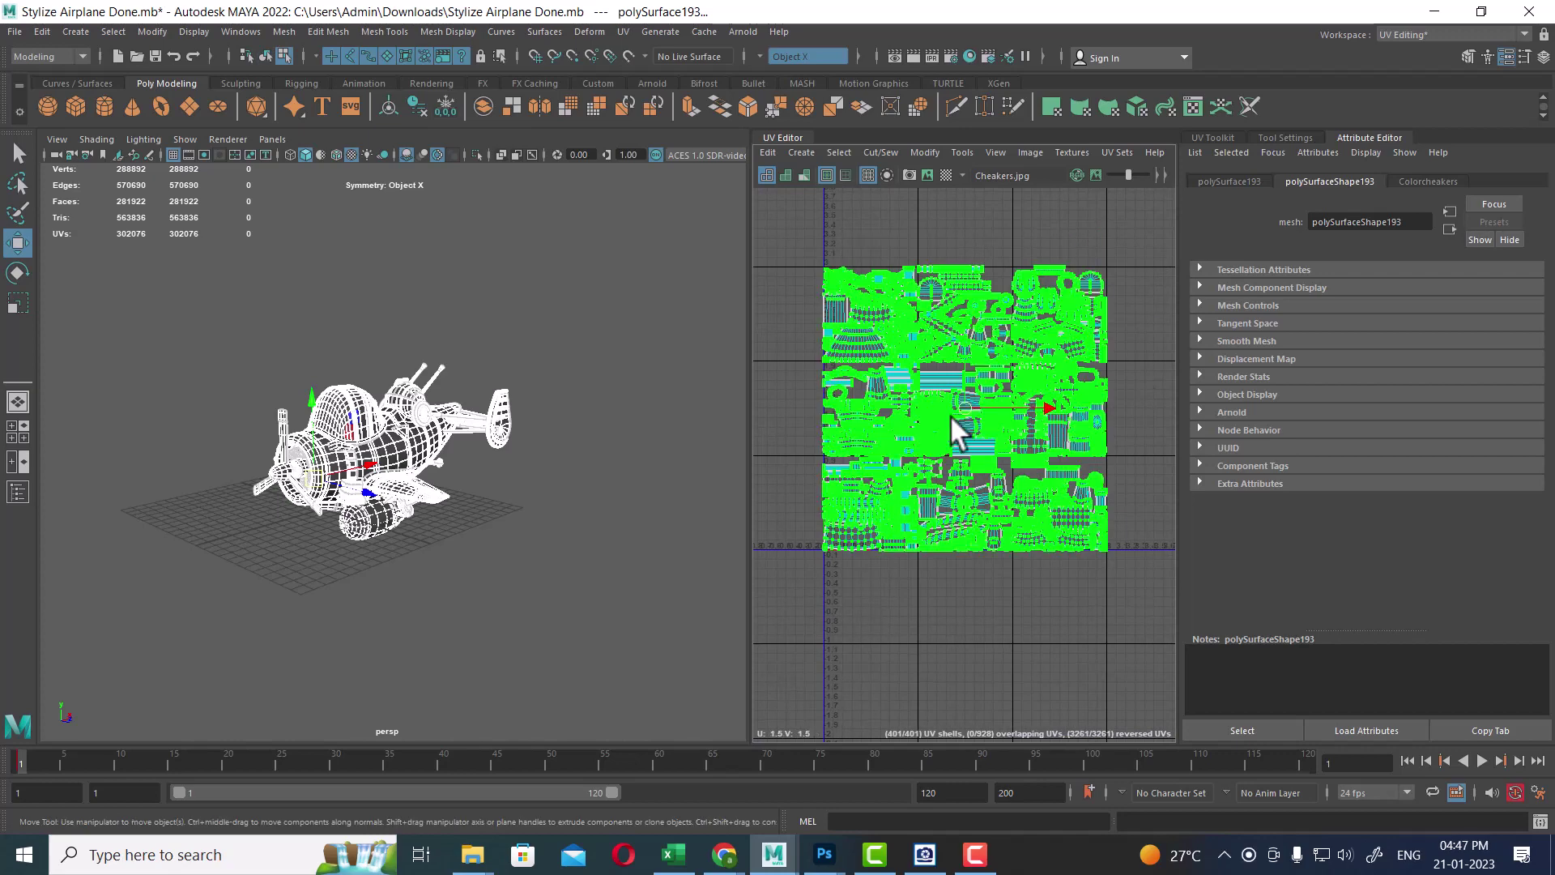
- Reset the Layout UVs options, set the texture map size to 4096 and lay out all selected UVs in a single tile
{"action": "right_click_drag", "start_coordinate": [1013, 289], "coordinate": [911, 353], "text": "shift"}
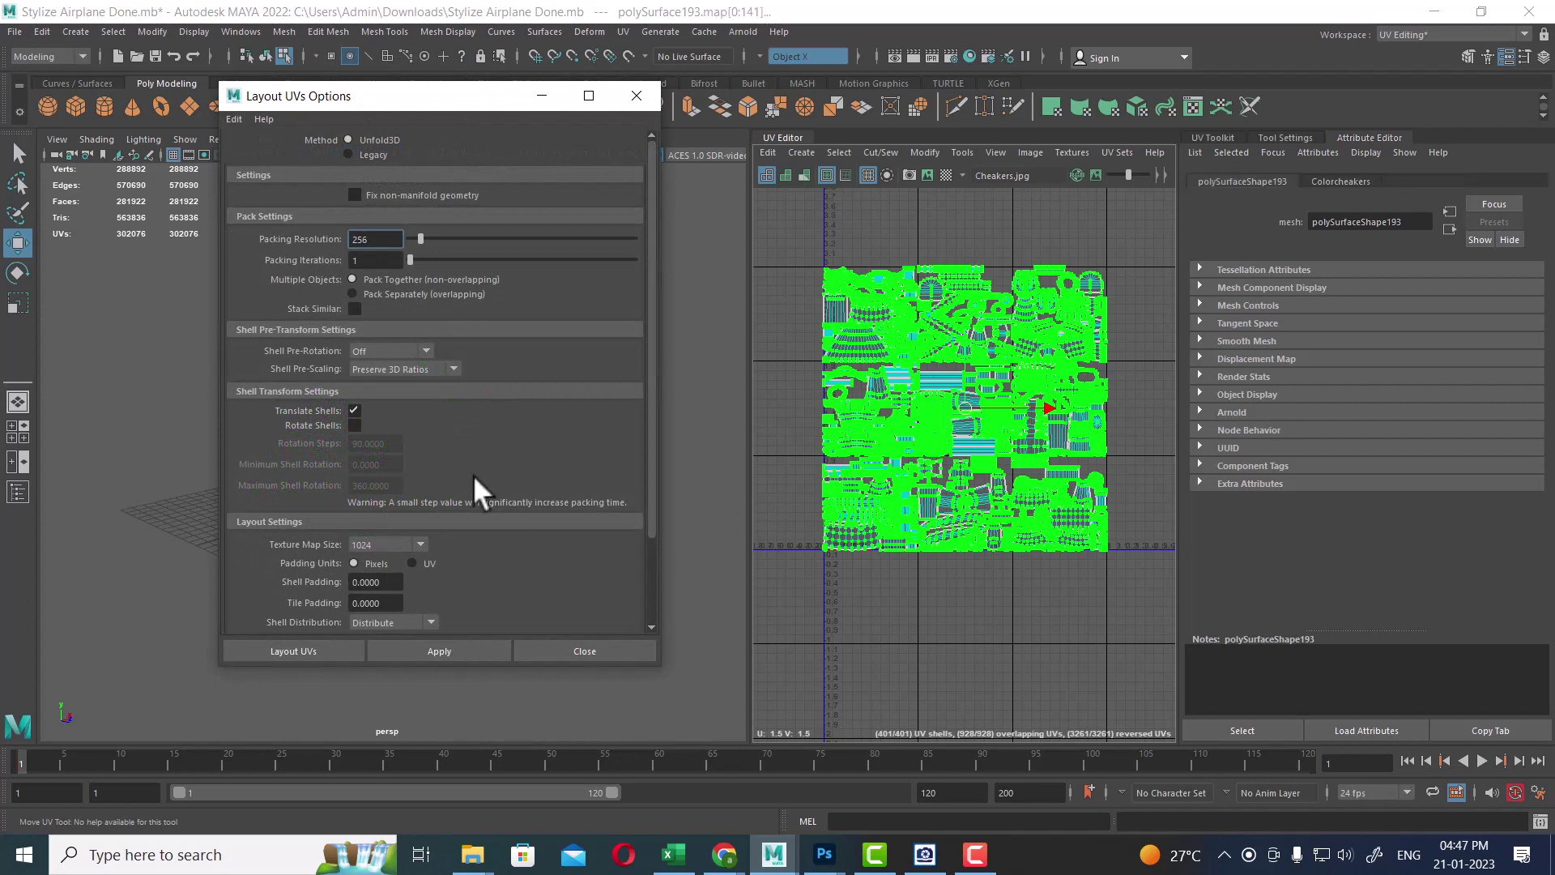
{"action": "left_click", "coordinate": [237, 119]}
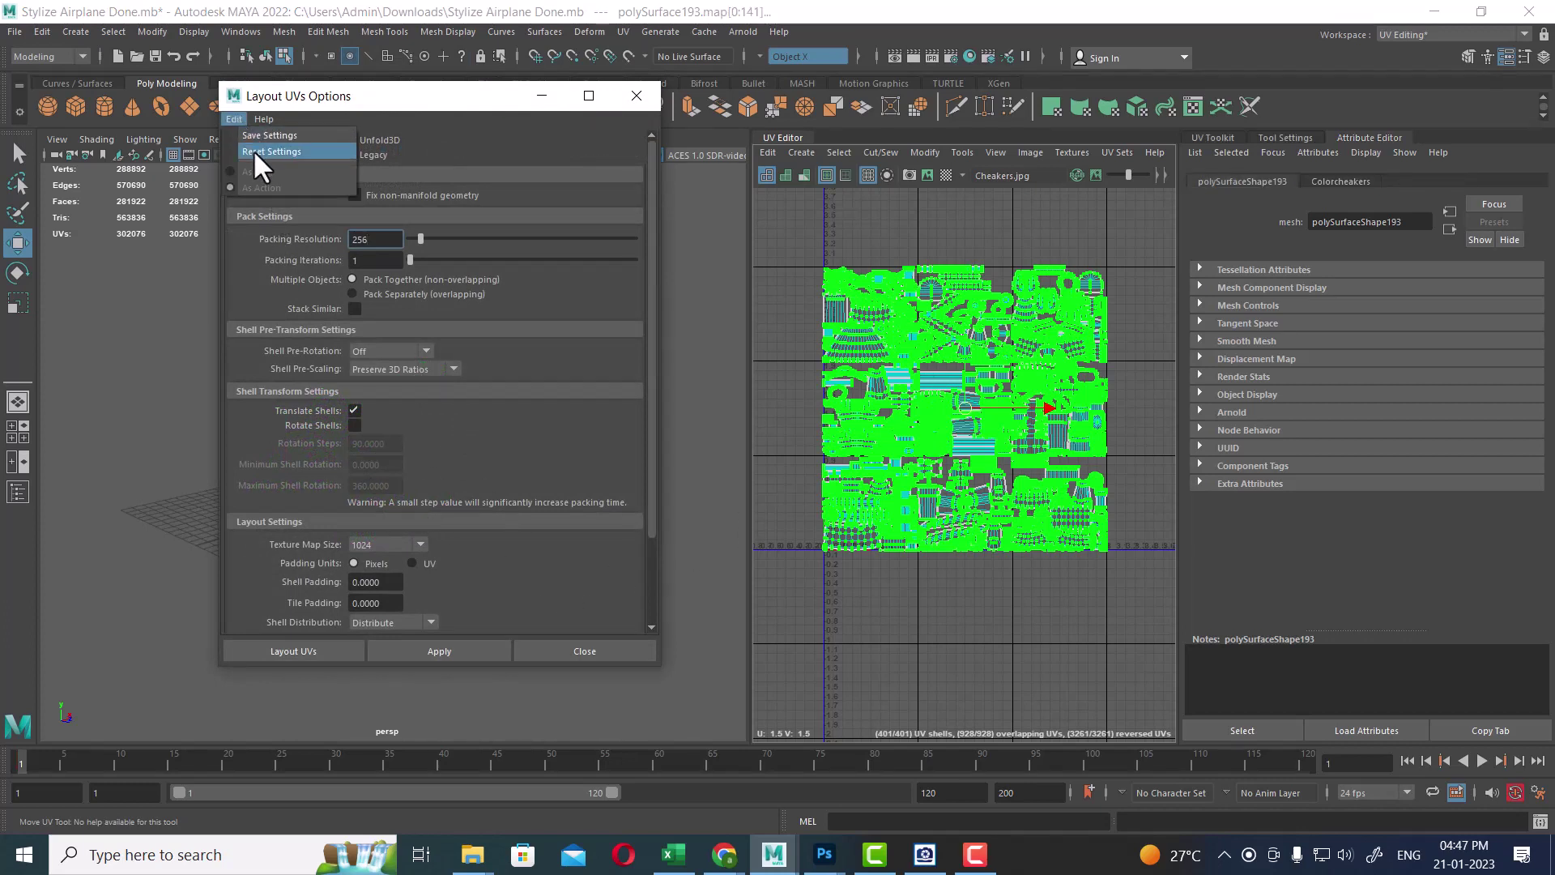
{"action": "left_click", "coordinate": [253, 149]}
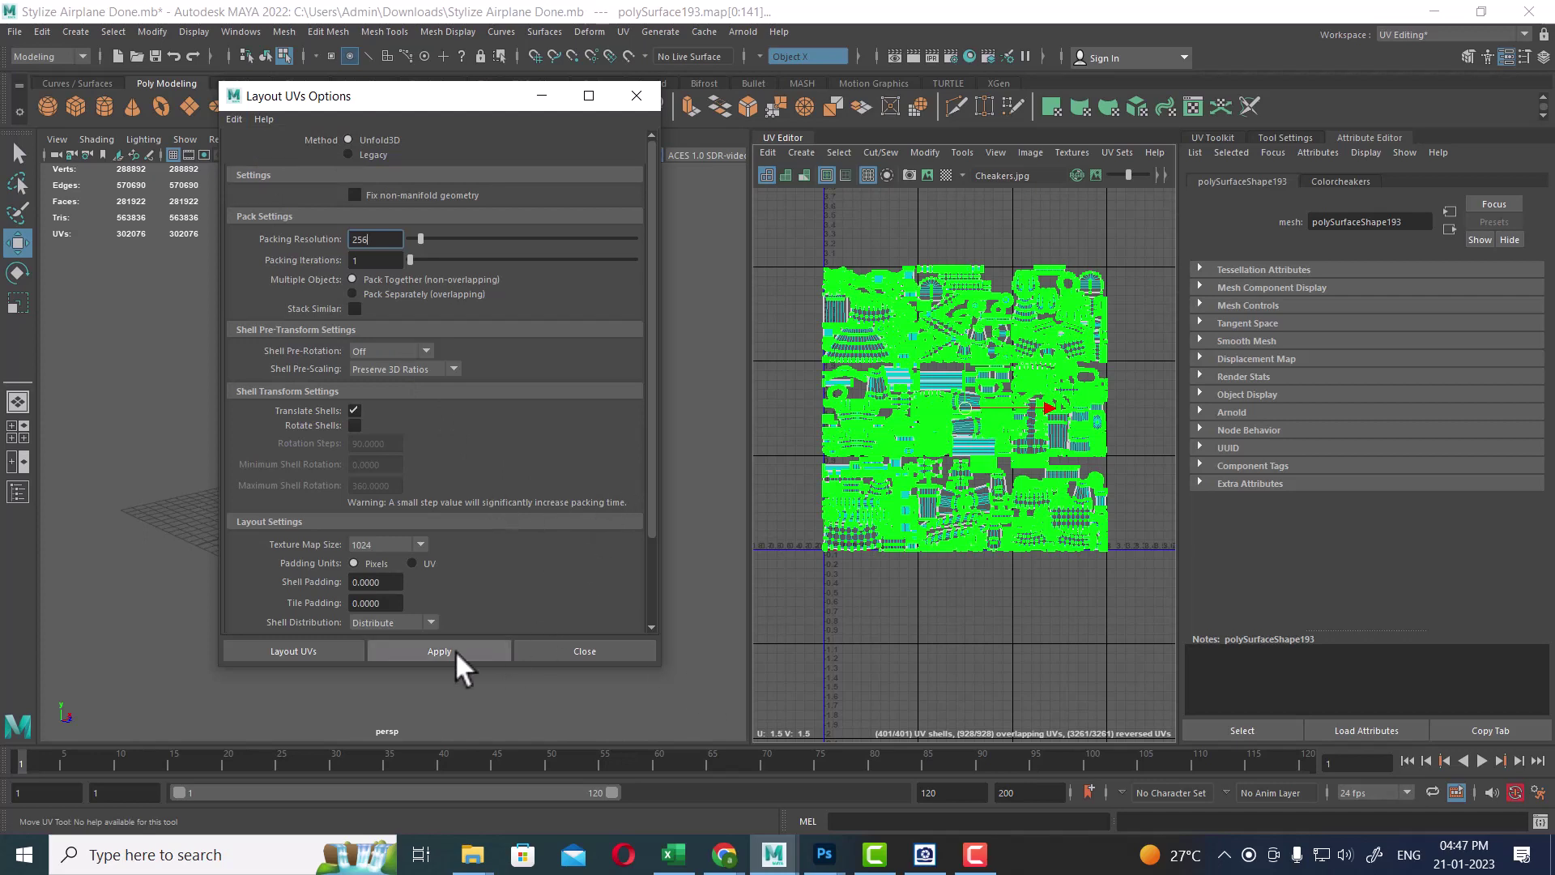
{"action": "left_click", "coordinate": [390, 546]}
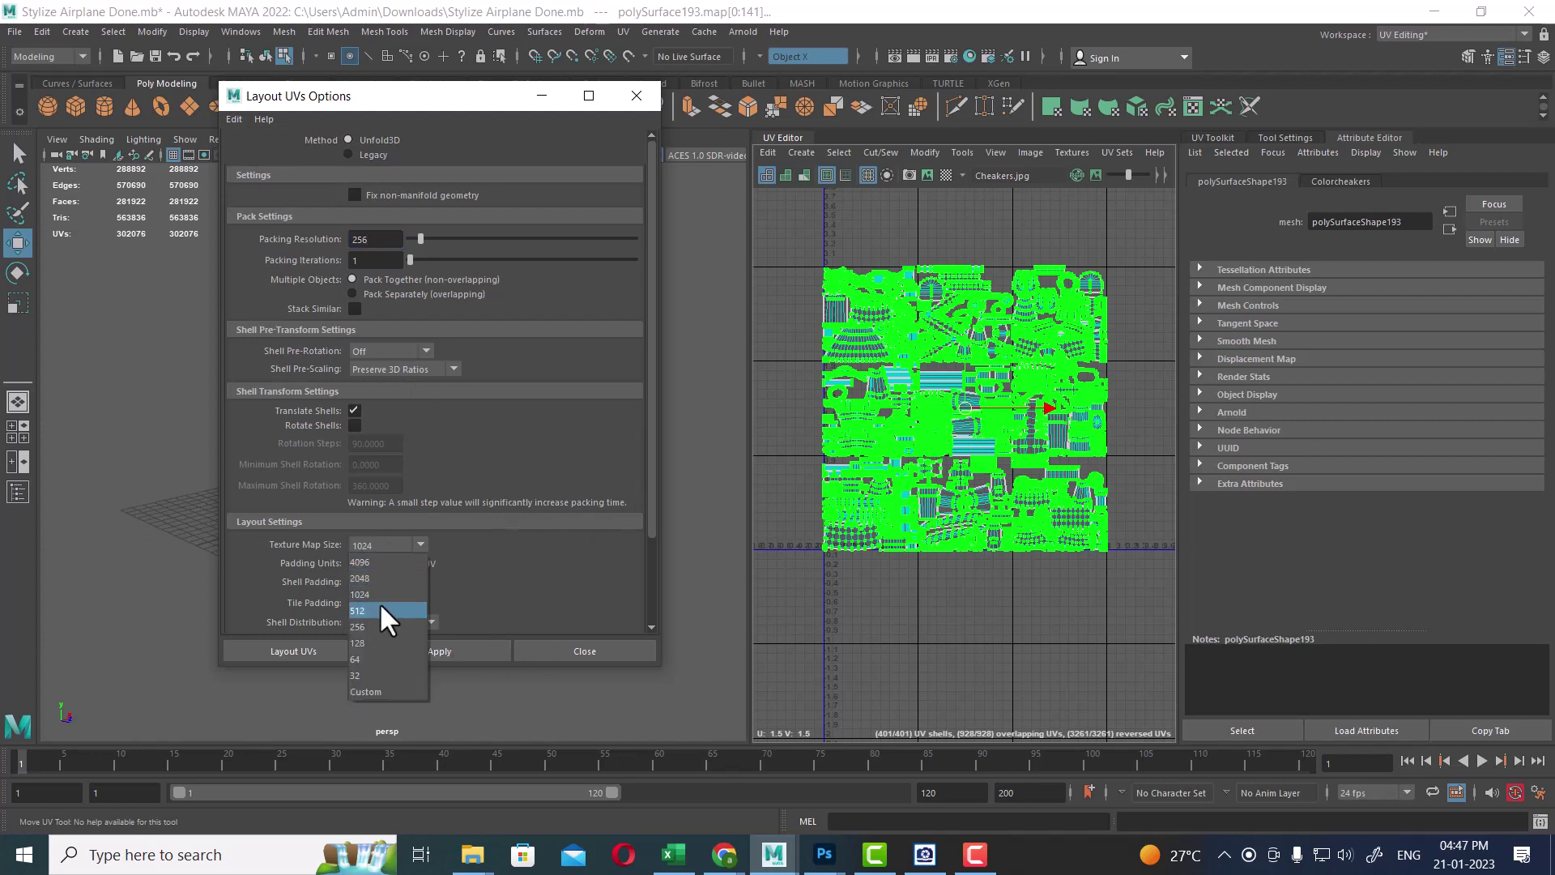
{"action": "left_click", "coordinate": [370, 560]}
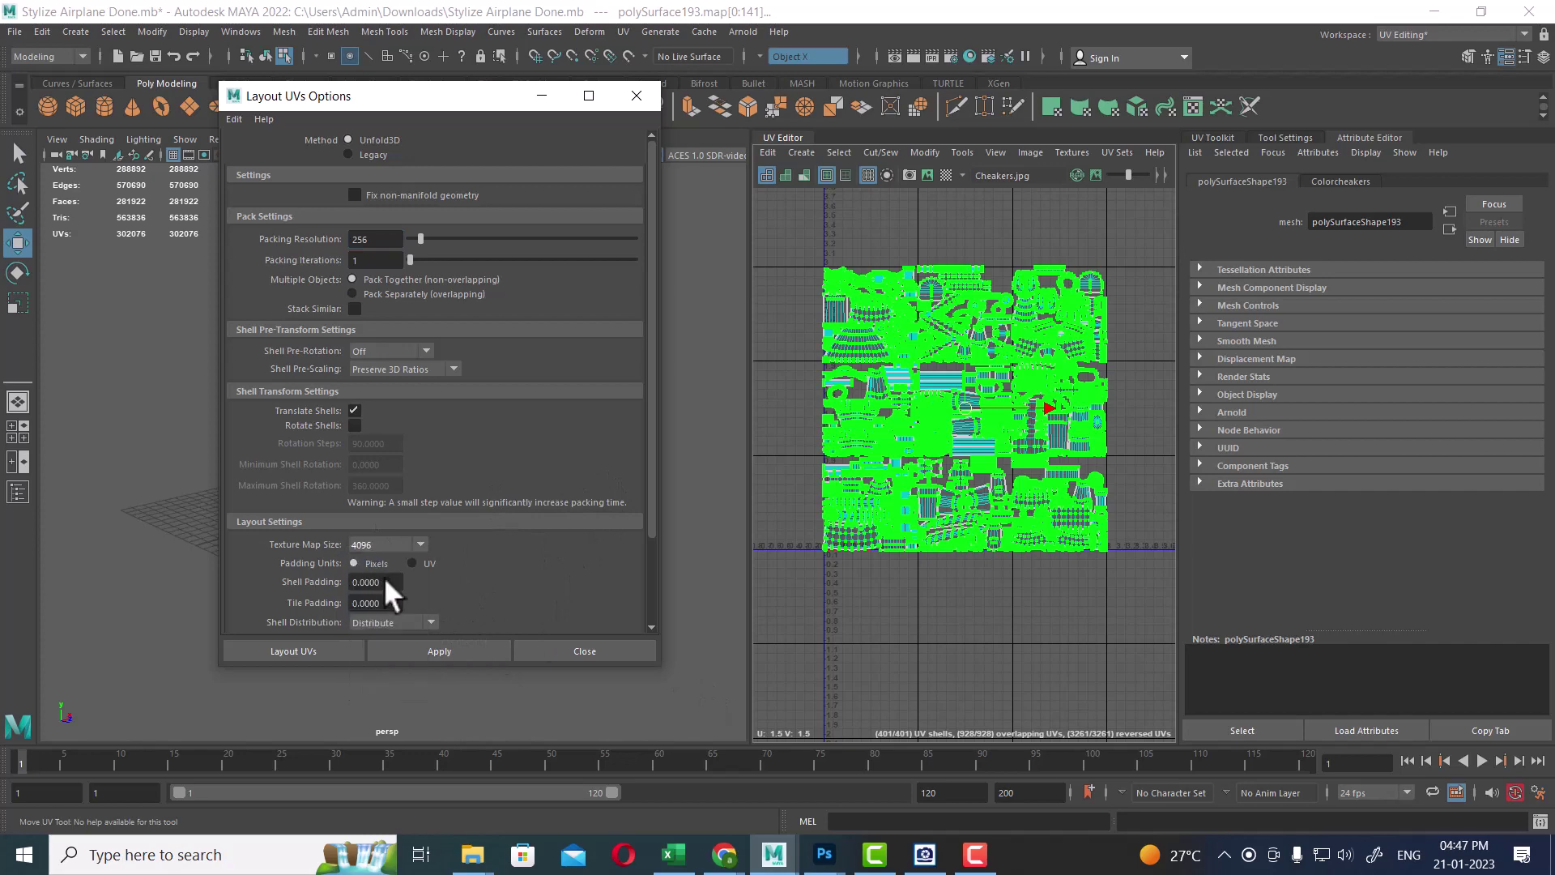
{"action": "left_click", "coordinate": [449, 653]}
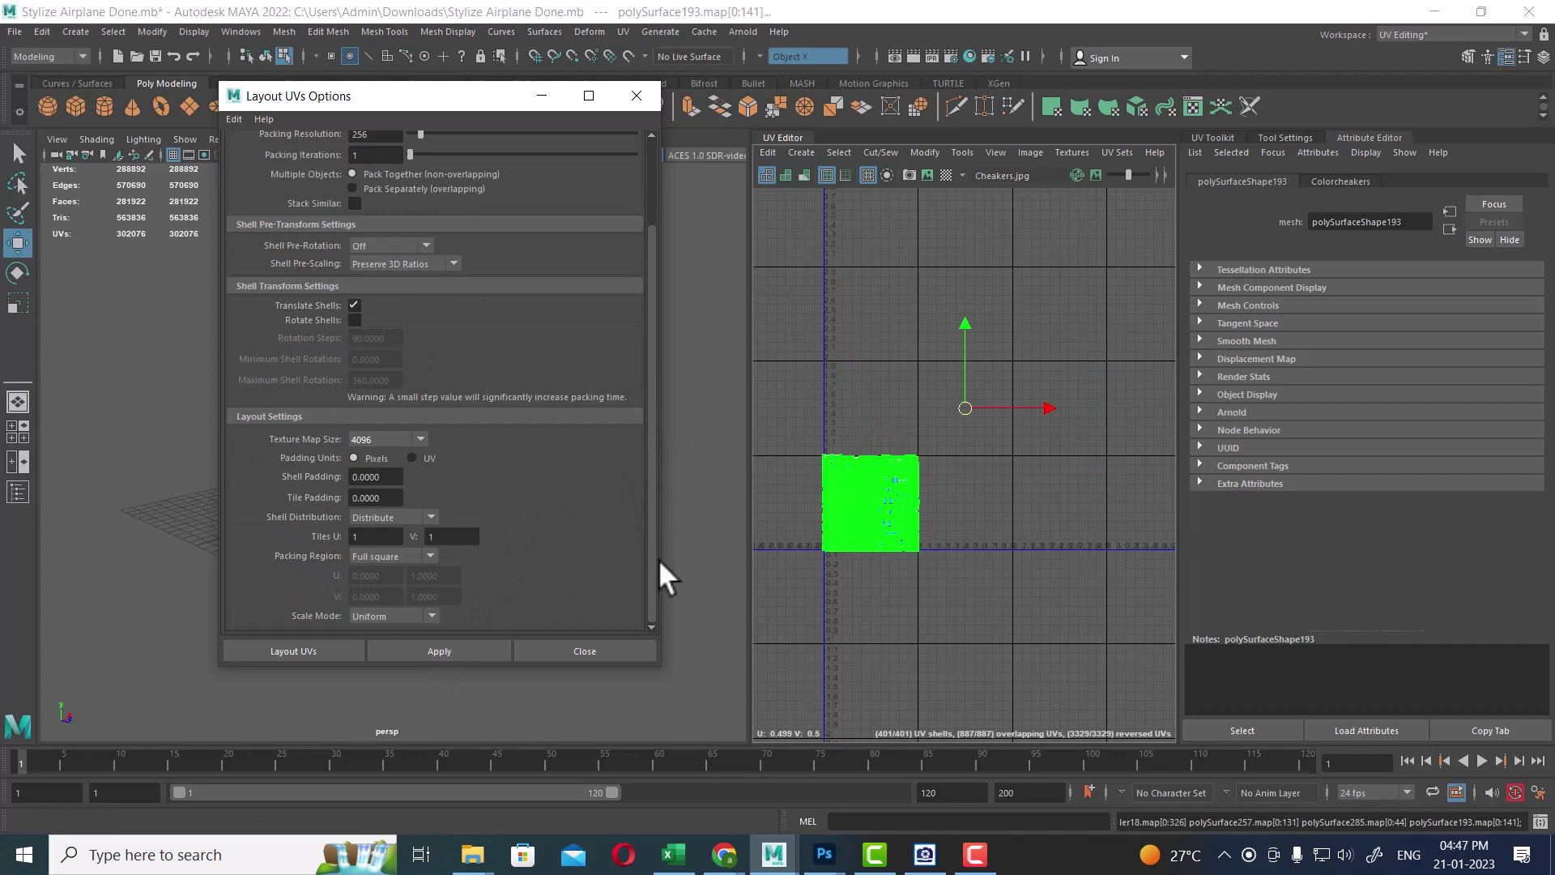
{"action": "scroll", "coordinate": [652, 571], "scroll_direction": "down", "scroll_amount": 2}
{"action": "scroll", "coordinate": [956, 503], "scroll_direction": "up", "scroll_amount": 5}
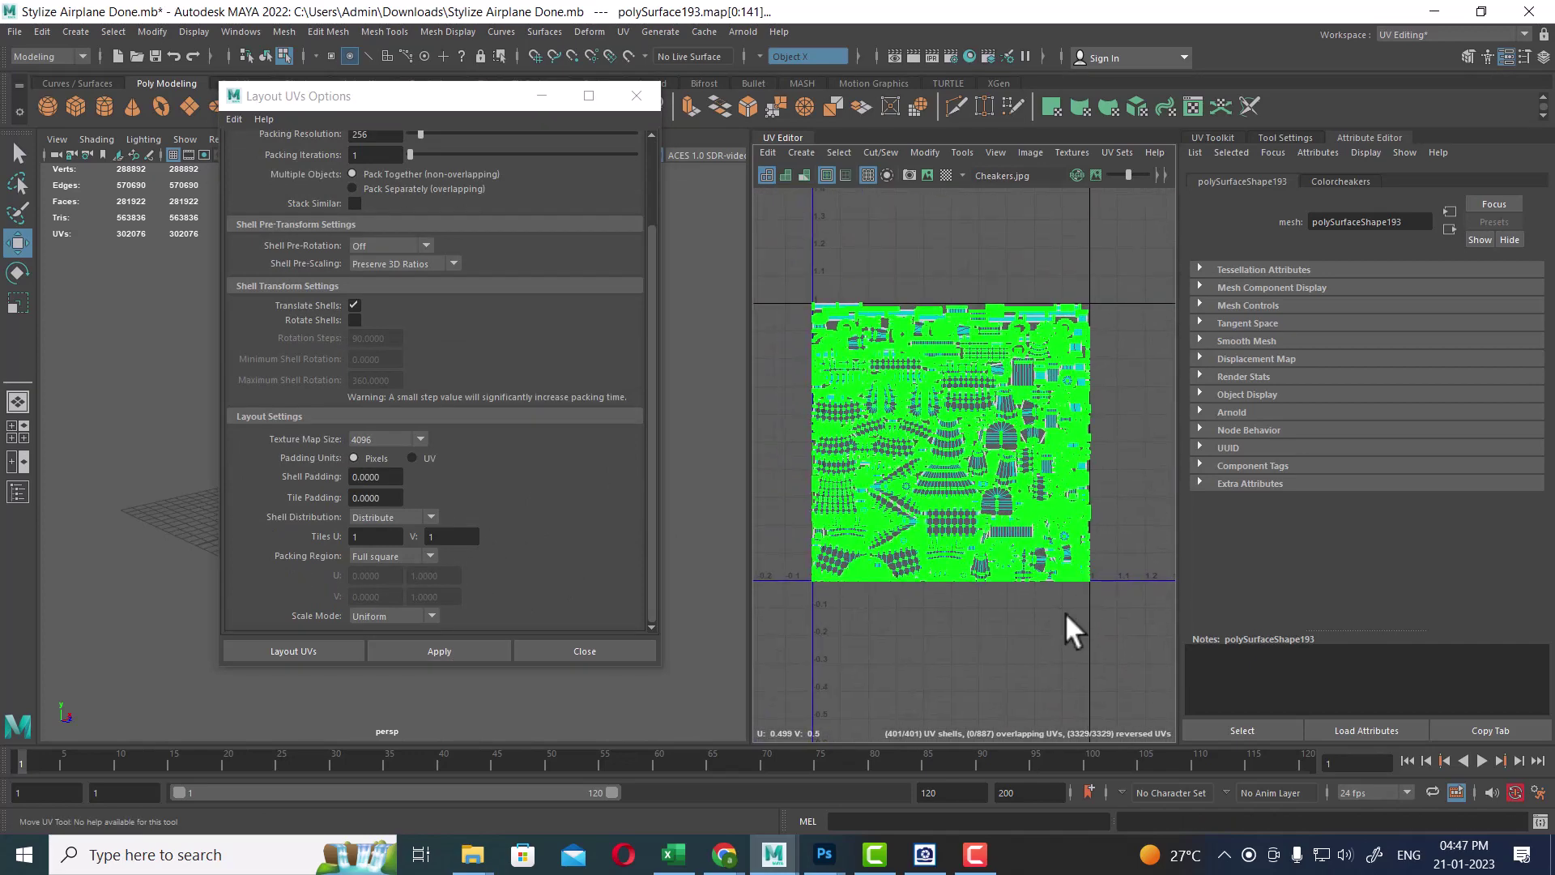
{"action": "scroll", "coordinate": [996, 590], "scroll_direction": "up", "scroll_amount": 1}
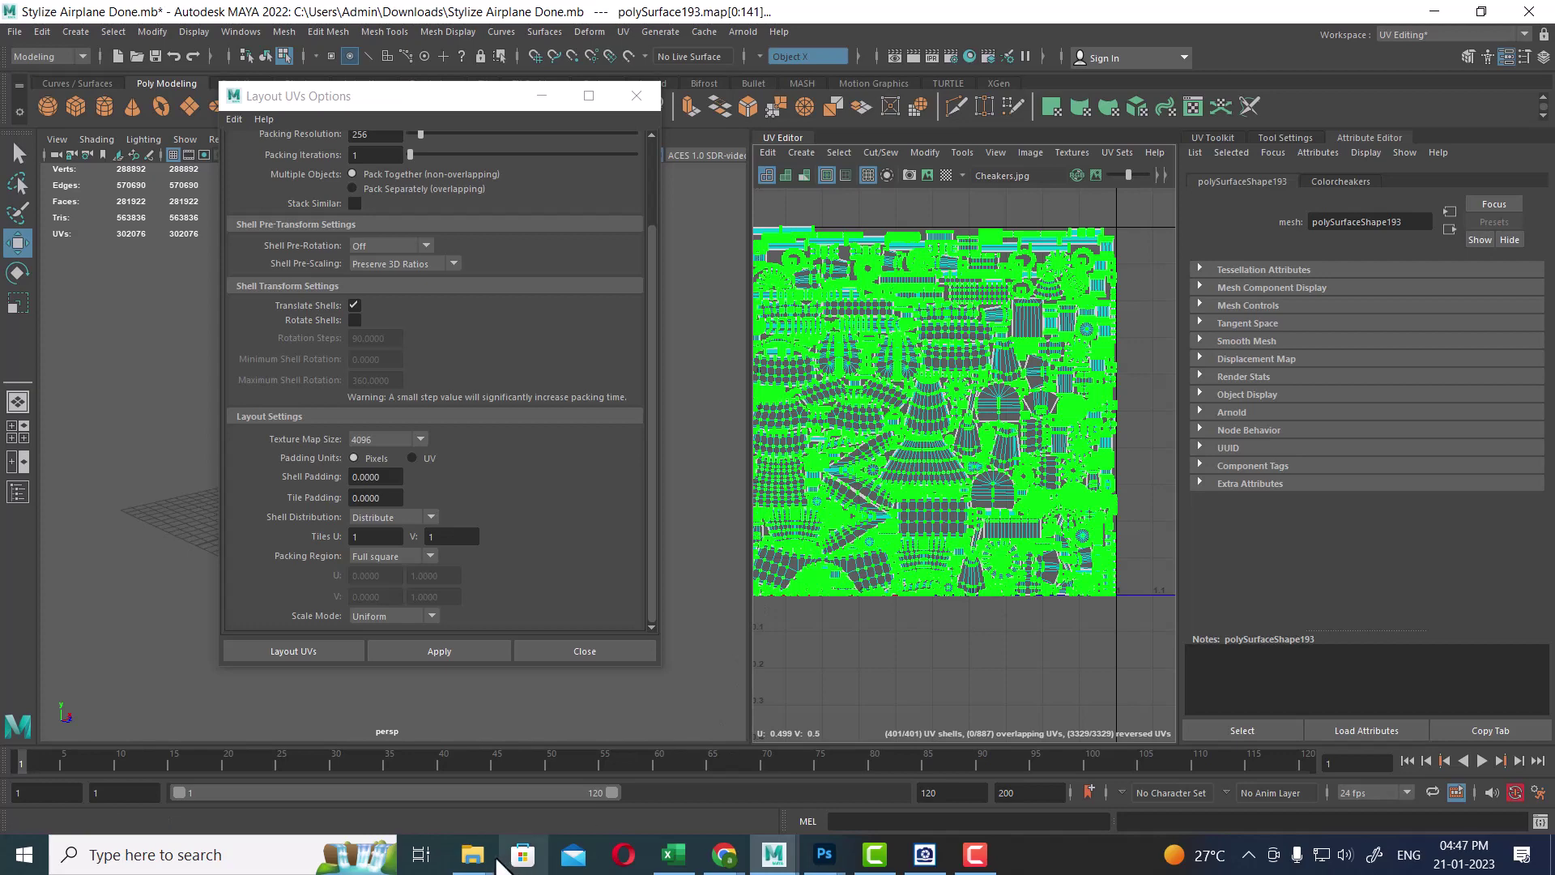
- Switch to the Portfolio Work window in File Explorer and open the batches folder on Local Disk (G:)
{"action": "mouse_move", "coordinate": [471, 866]}
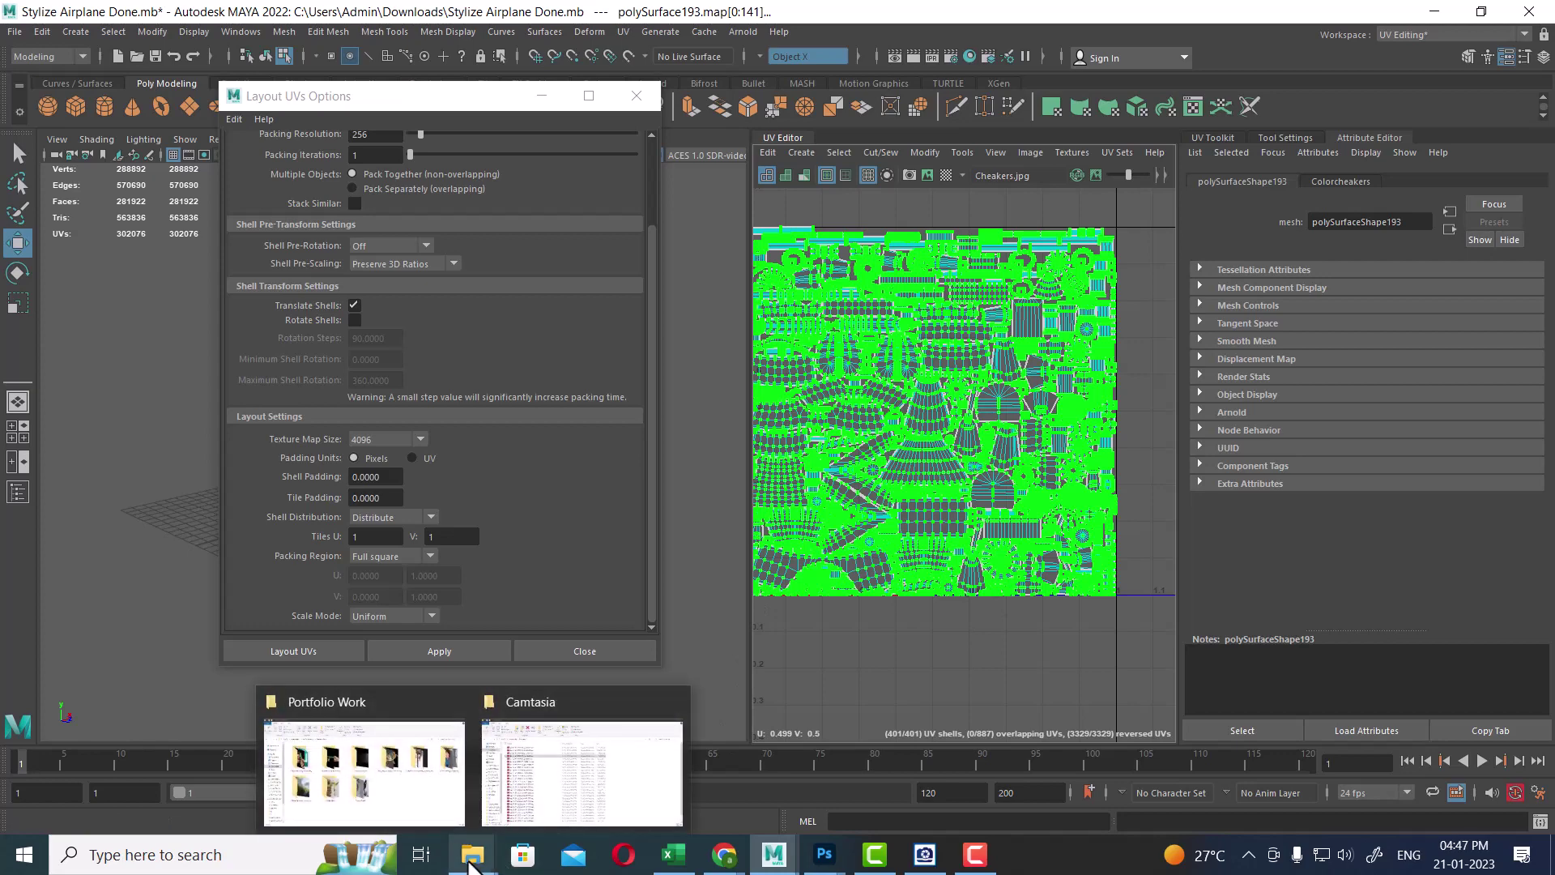
{"action": "left_click", "coordinate": [420, 758]}
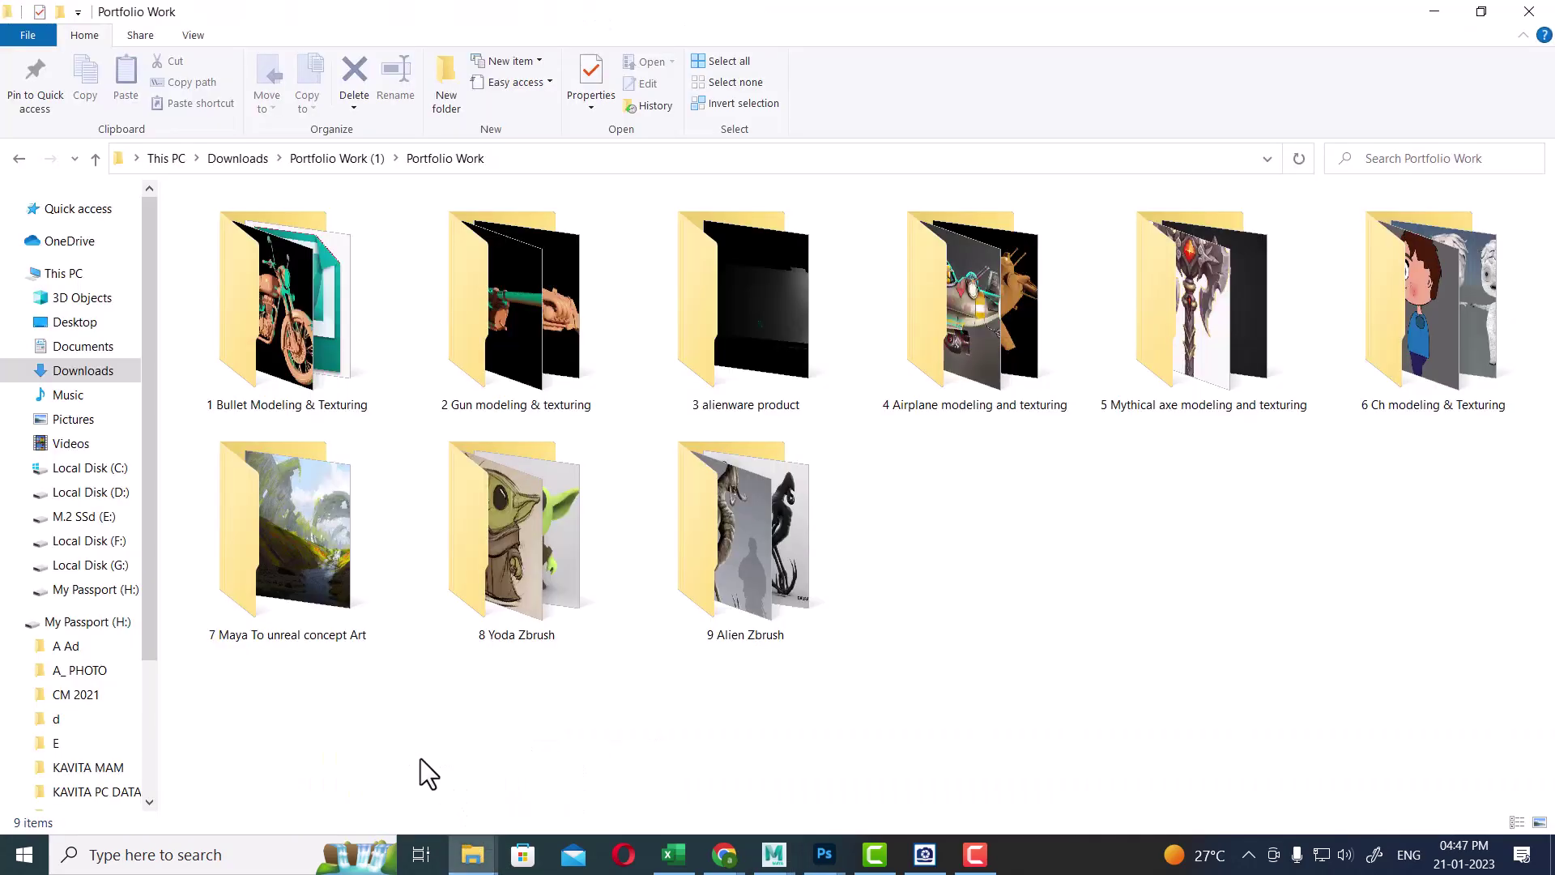
{"action": "left_click", "coordinate": [118, 567]}
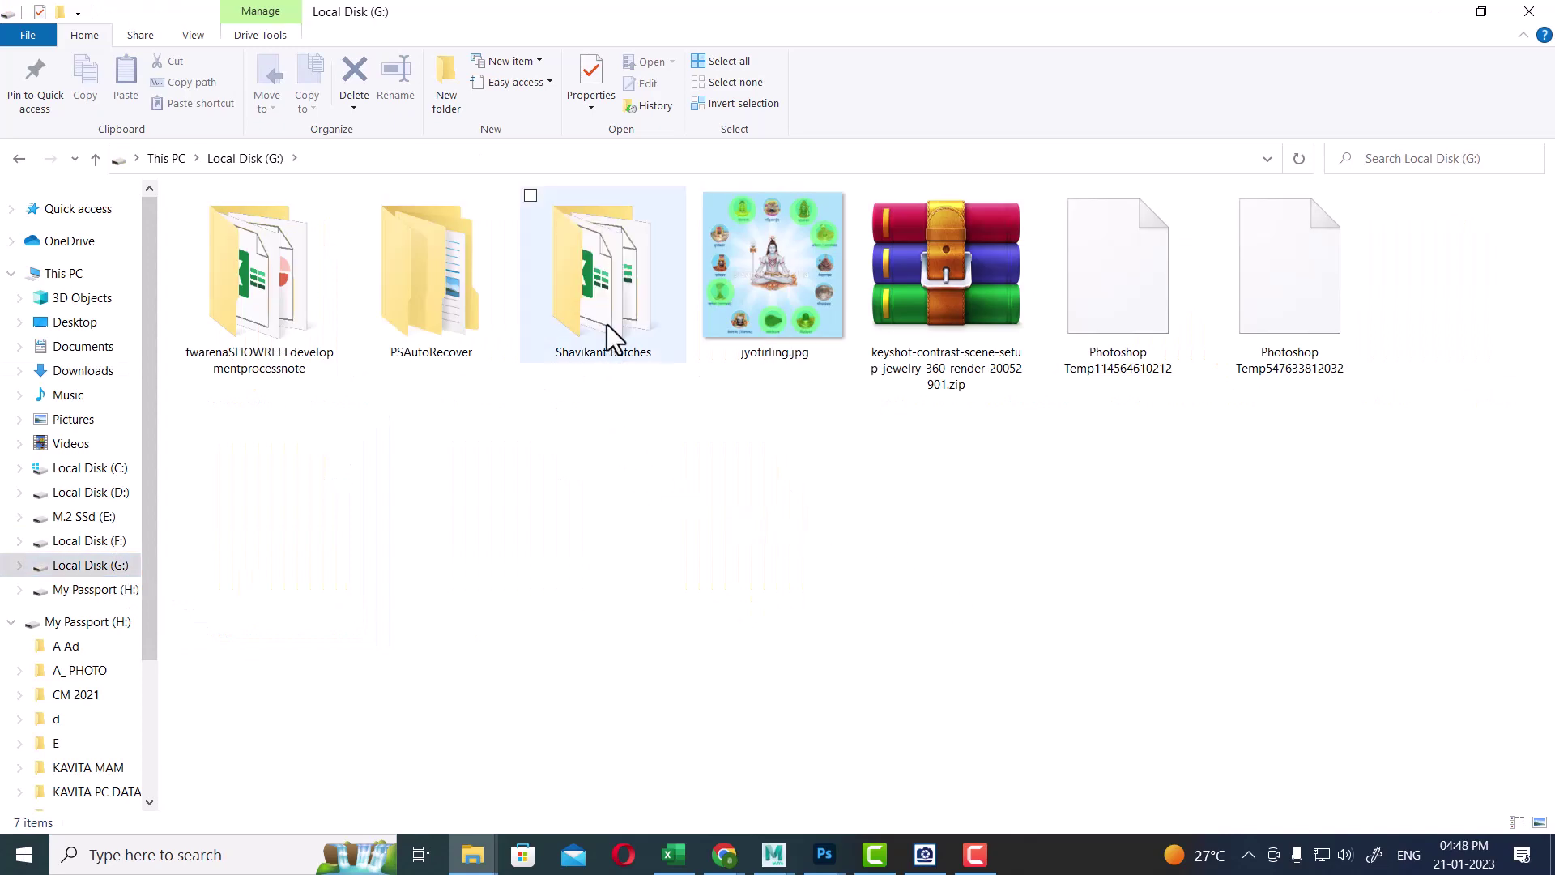
{"action": "double_click", "coordinate": [606, 324]}
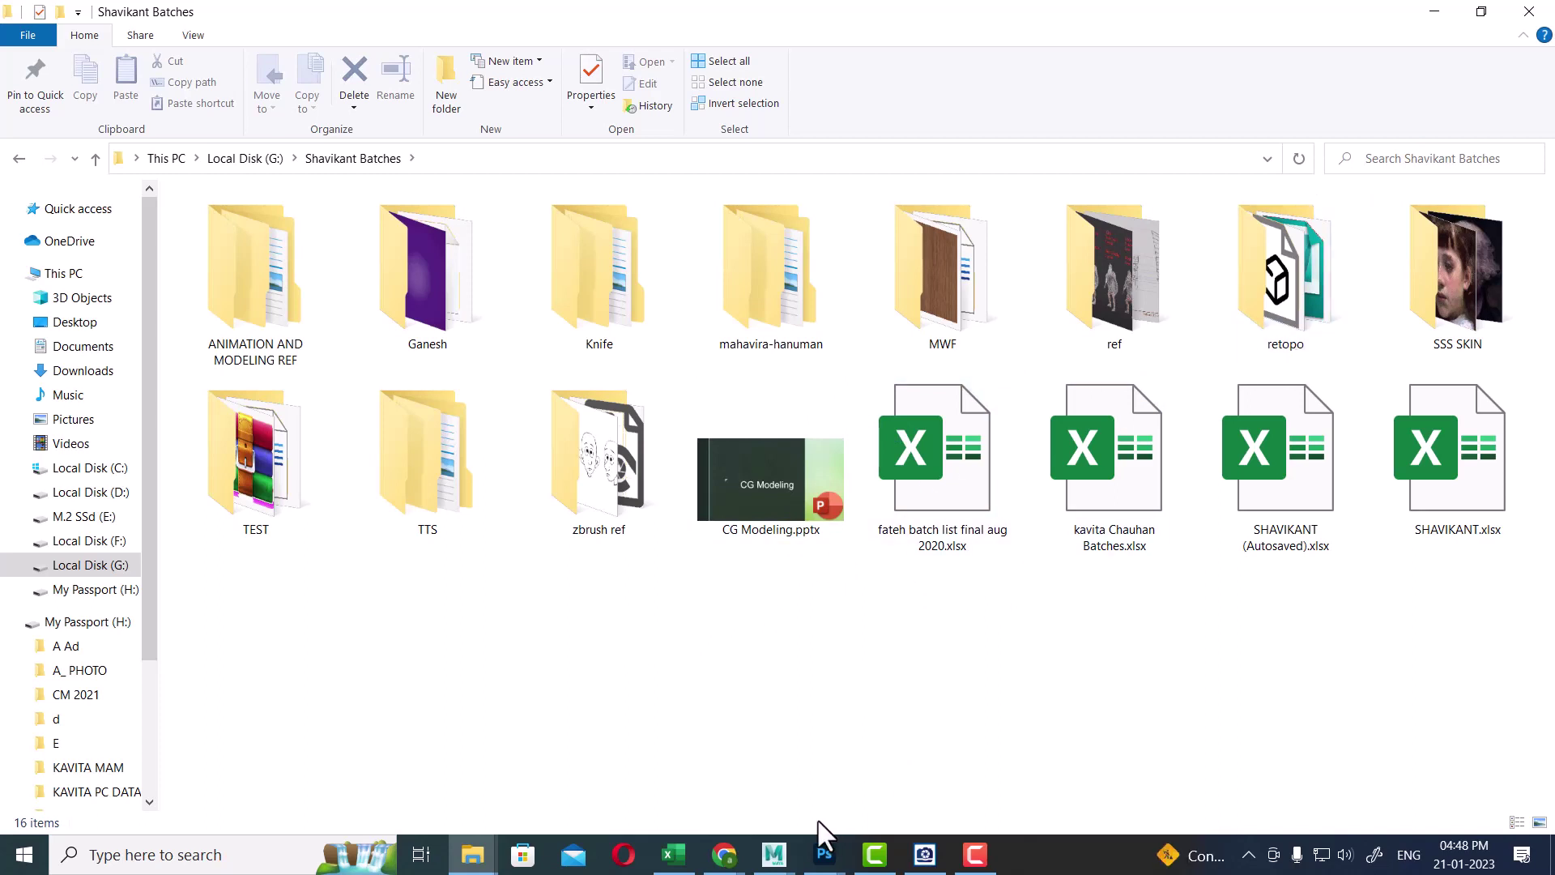
- Switch to the UDIM Workflow page in Chrome and highlight the UDIM Basics phrases on stacked rows, the UDIM workflow and tile sections
{"action": "left_click", "coordinate": [726, 849]}
{"action": "left_click", "coordinate": [732, 782]}
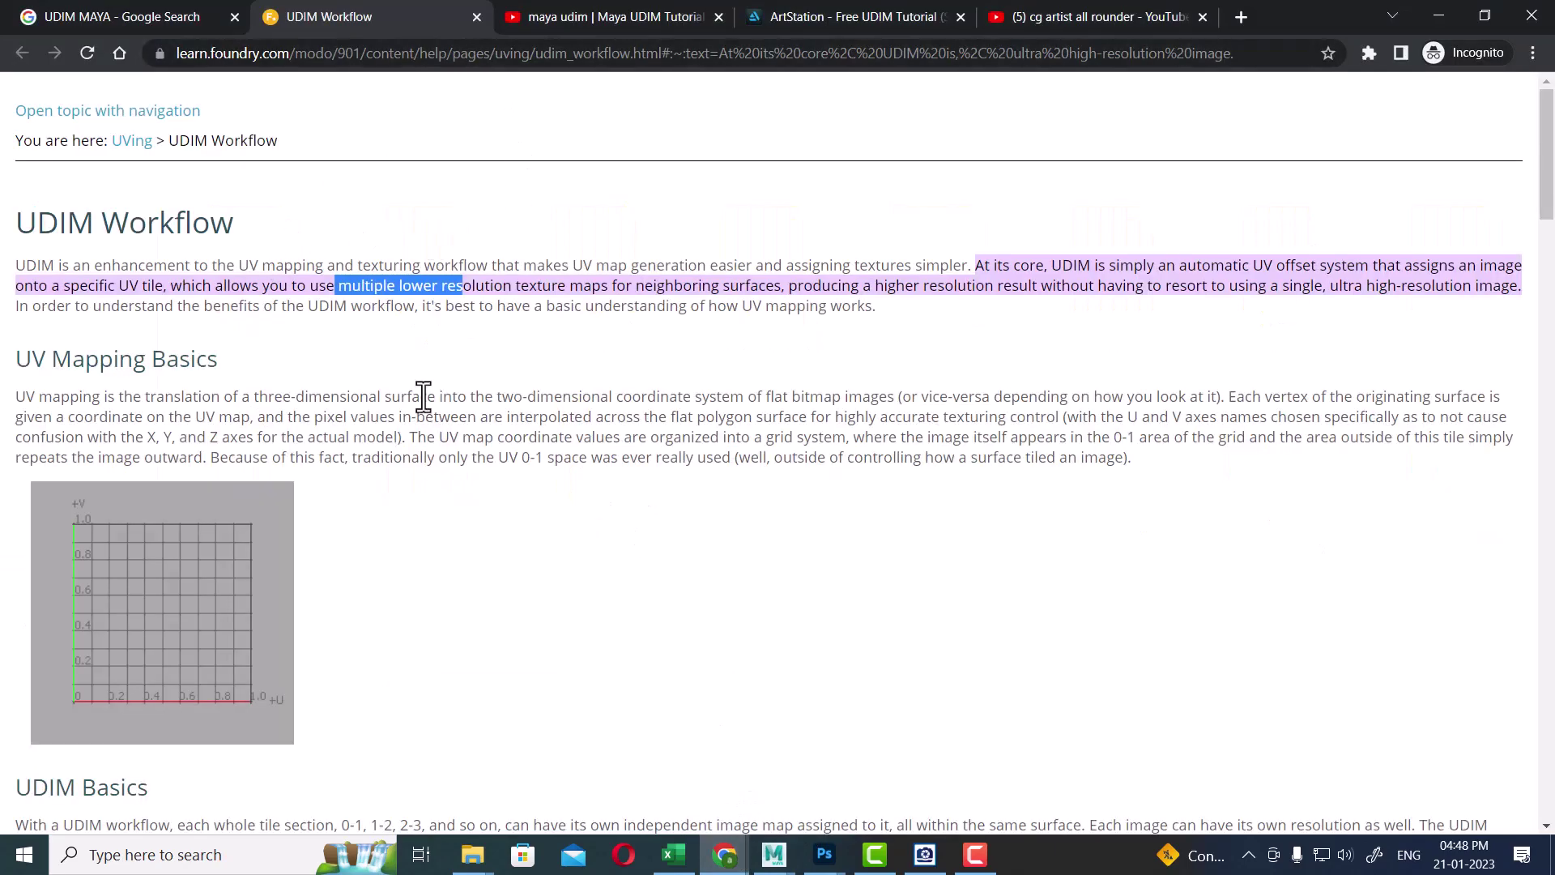
{"action": "scroll", "coordinate": [345, 395], "scroll_direction": "down", "scroll_amount": 7}
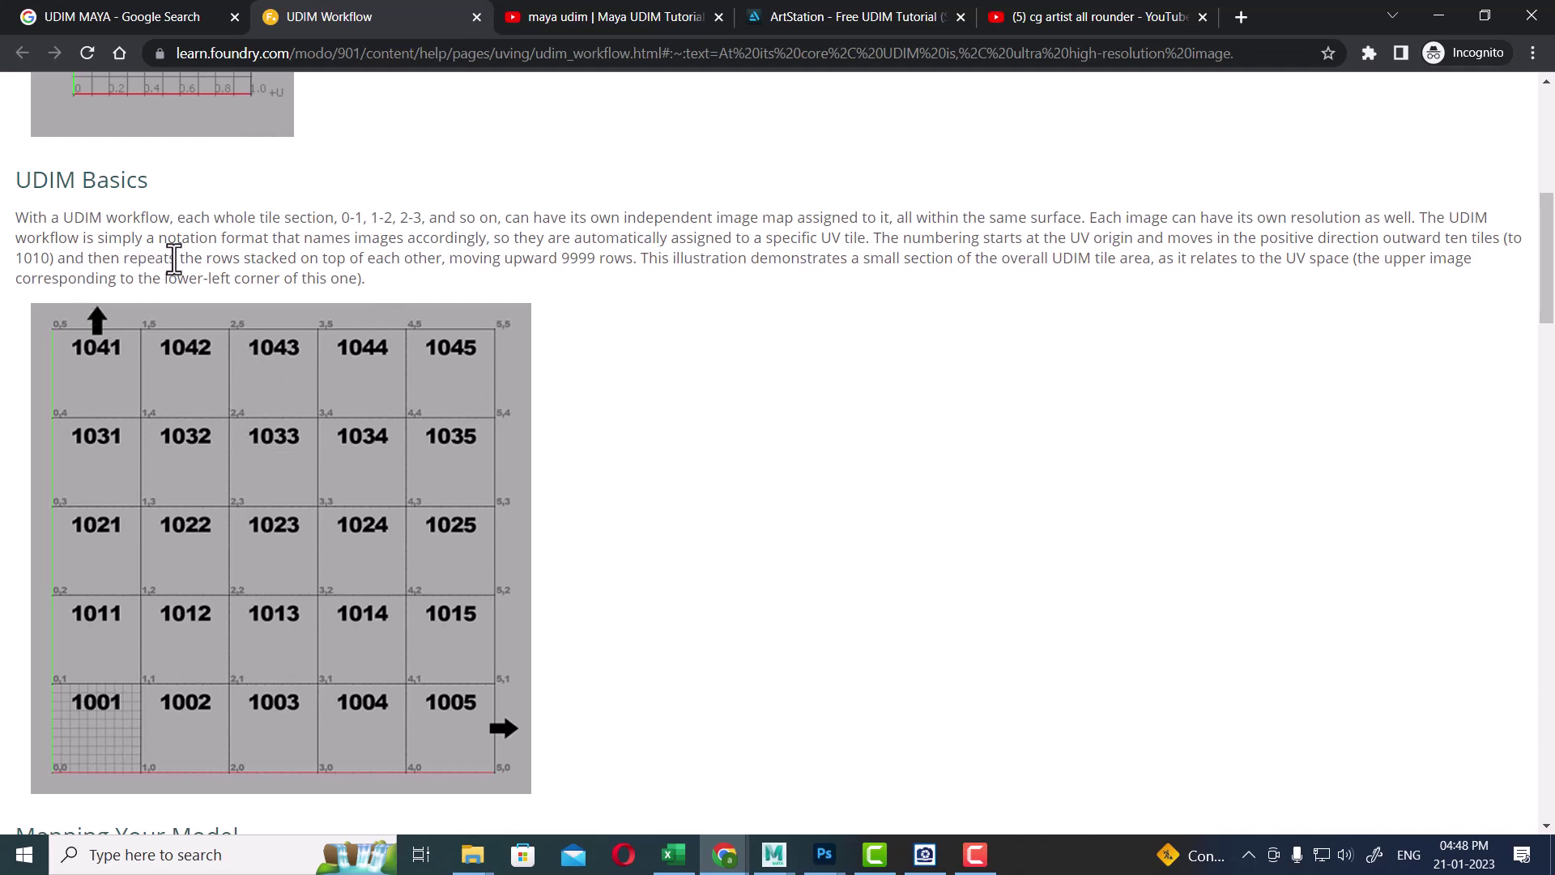
{"action": "left_click_drag", "start_coordinate": [271, 257], "coordinate": [639, 258]}
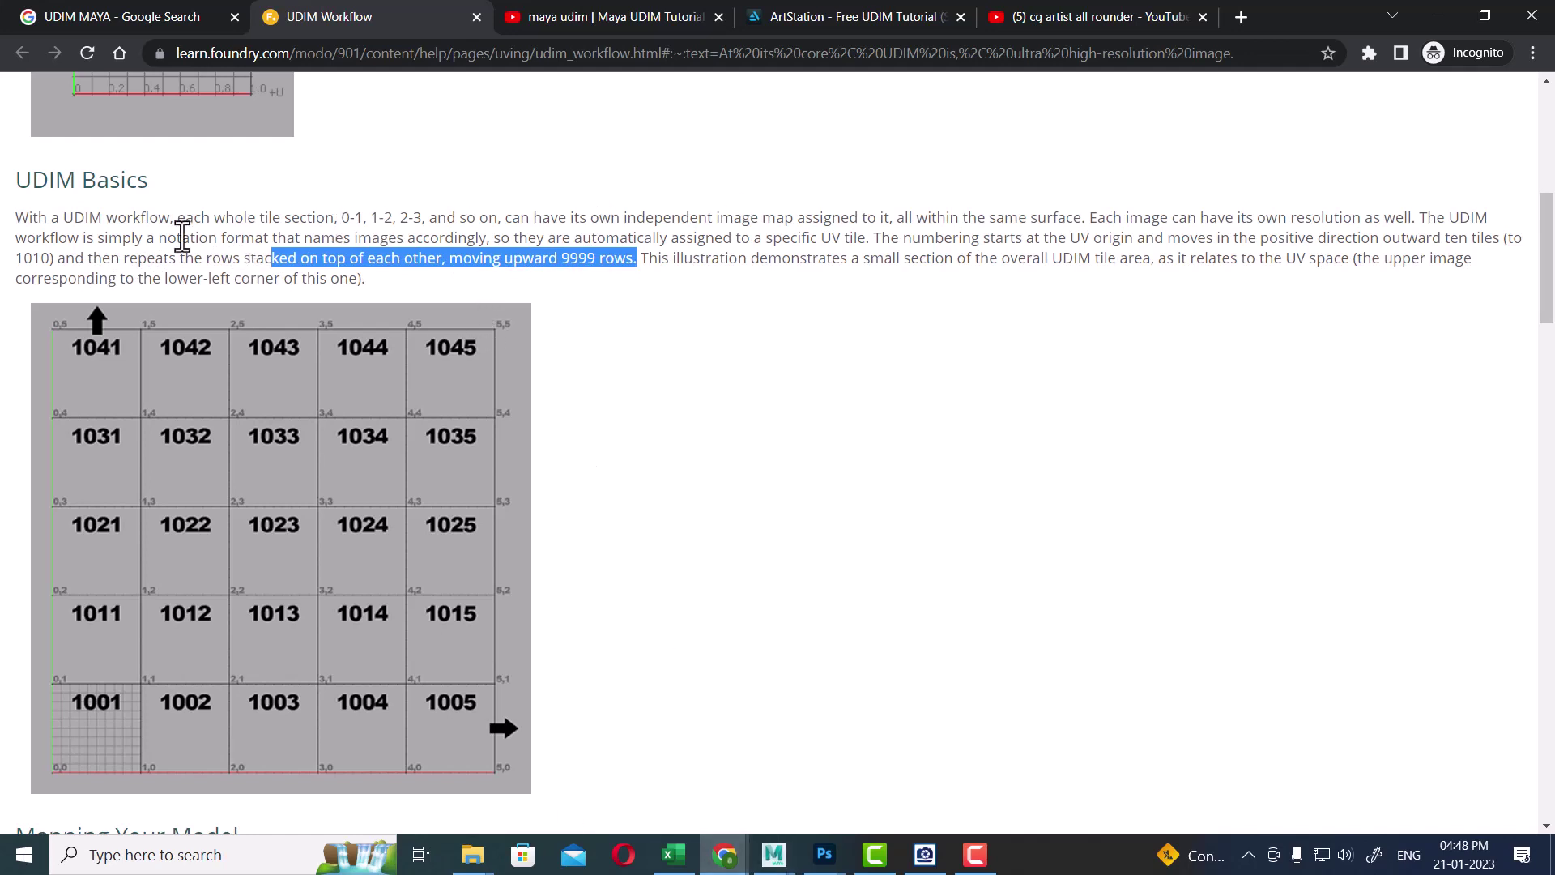
{"action": "left_click_drag", "start_coordinate": [15, 217], "coordinate": [141, 217]}
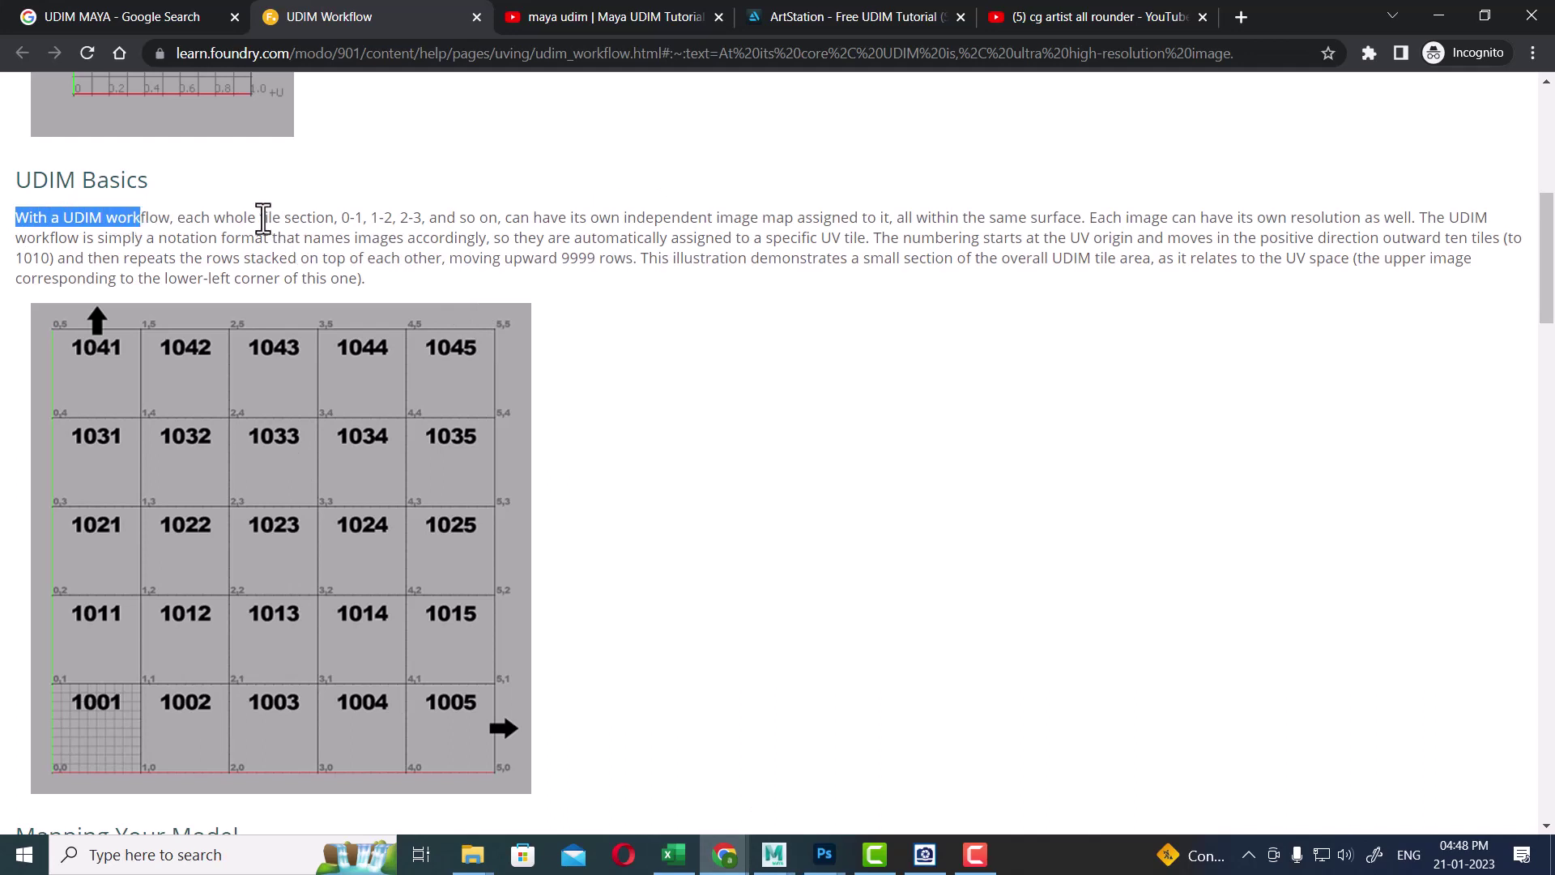
{"action": "left_click_drag", "start_coordinate": [260, 217], "coordinate": [414, 218]}
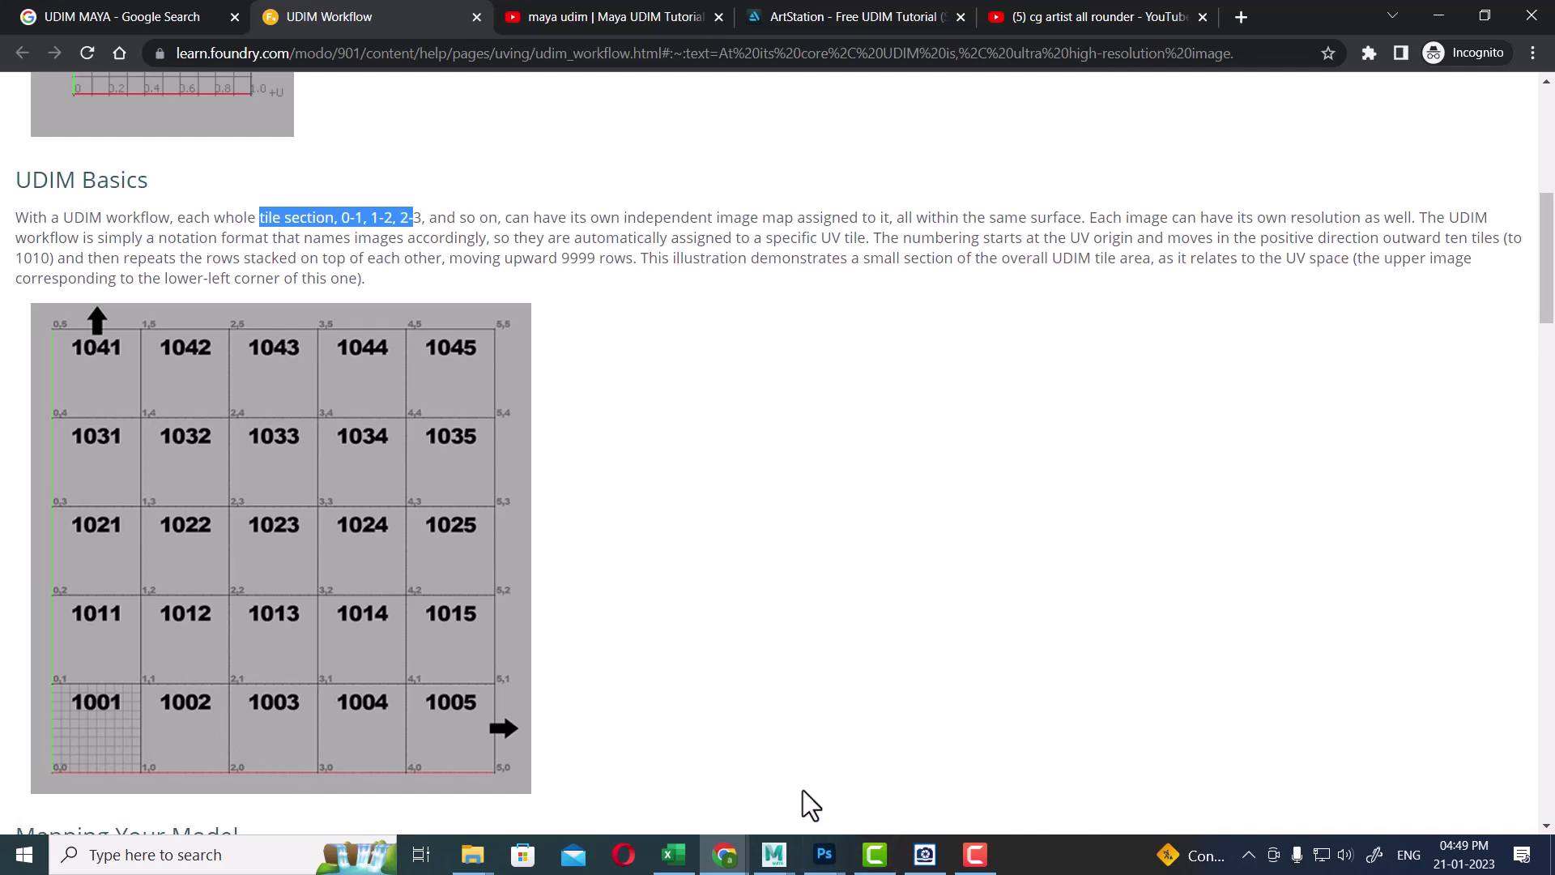
- Return to the airplane scene in Maya and lay out the UVs across 4 by 4 tiles with a texture map size of 1024
{"action": "mouse_move", "coordinate": [781, 861]}
{"action": "left_click", "coordinate": [847, 798]}
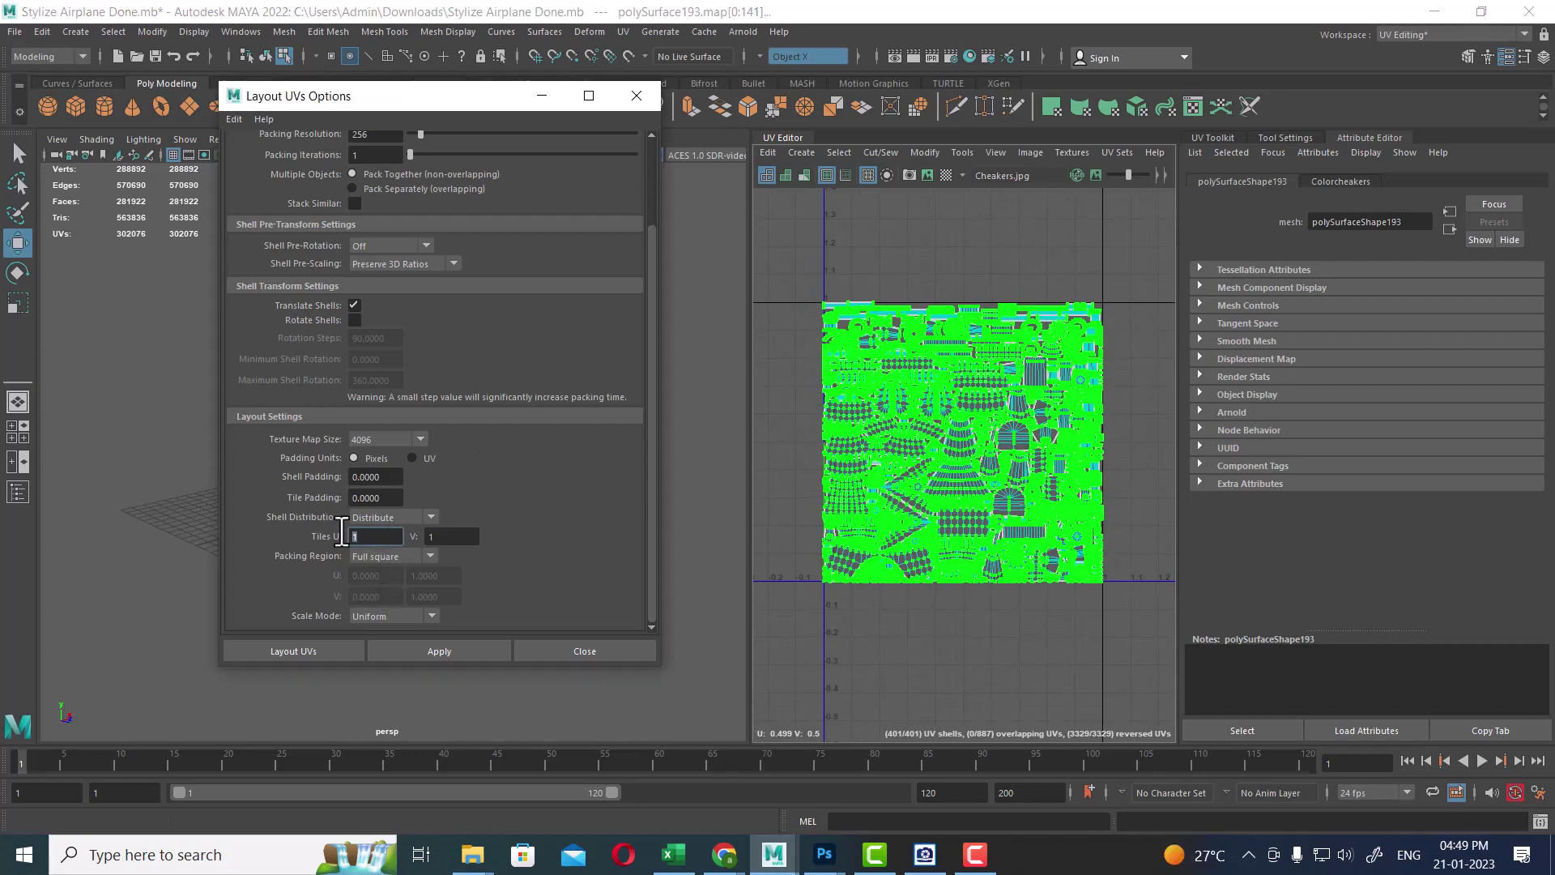
{"action": "left_click", "coordinate": [393, 440]}
{"action": "double_click", "coordinate": [382, 537]}
{"action": "key", "text": "Tab"}
{"action": "type", "text": "4"}
{"action": "left_click", "coordinate": [435, 648]}
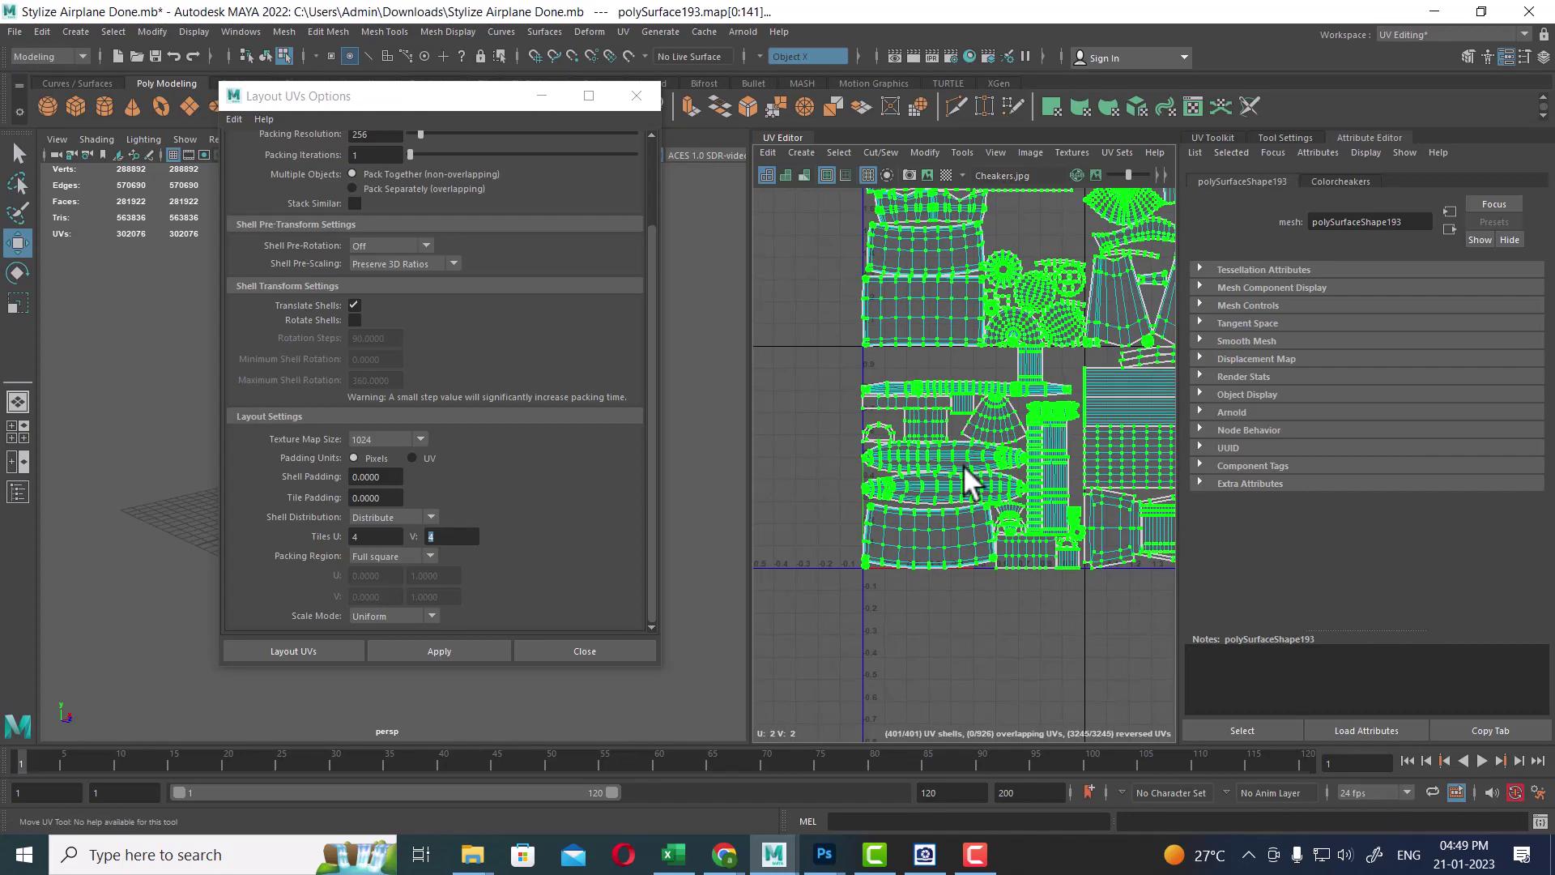
{"action": "scroll", "coordinate": [1004, 532], "scroll_direction": "down", "scroll_amount": 5}
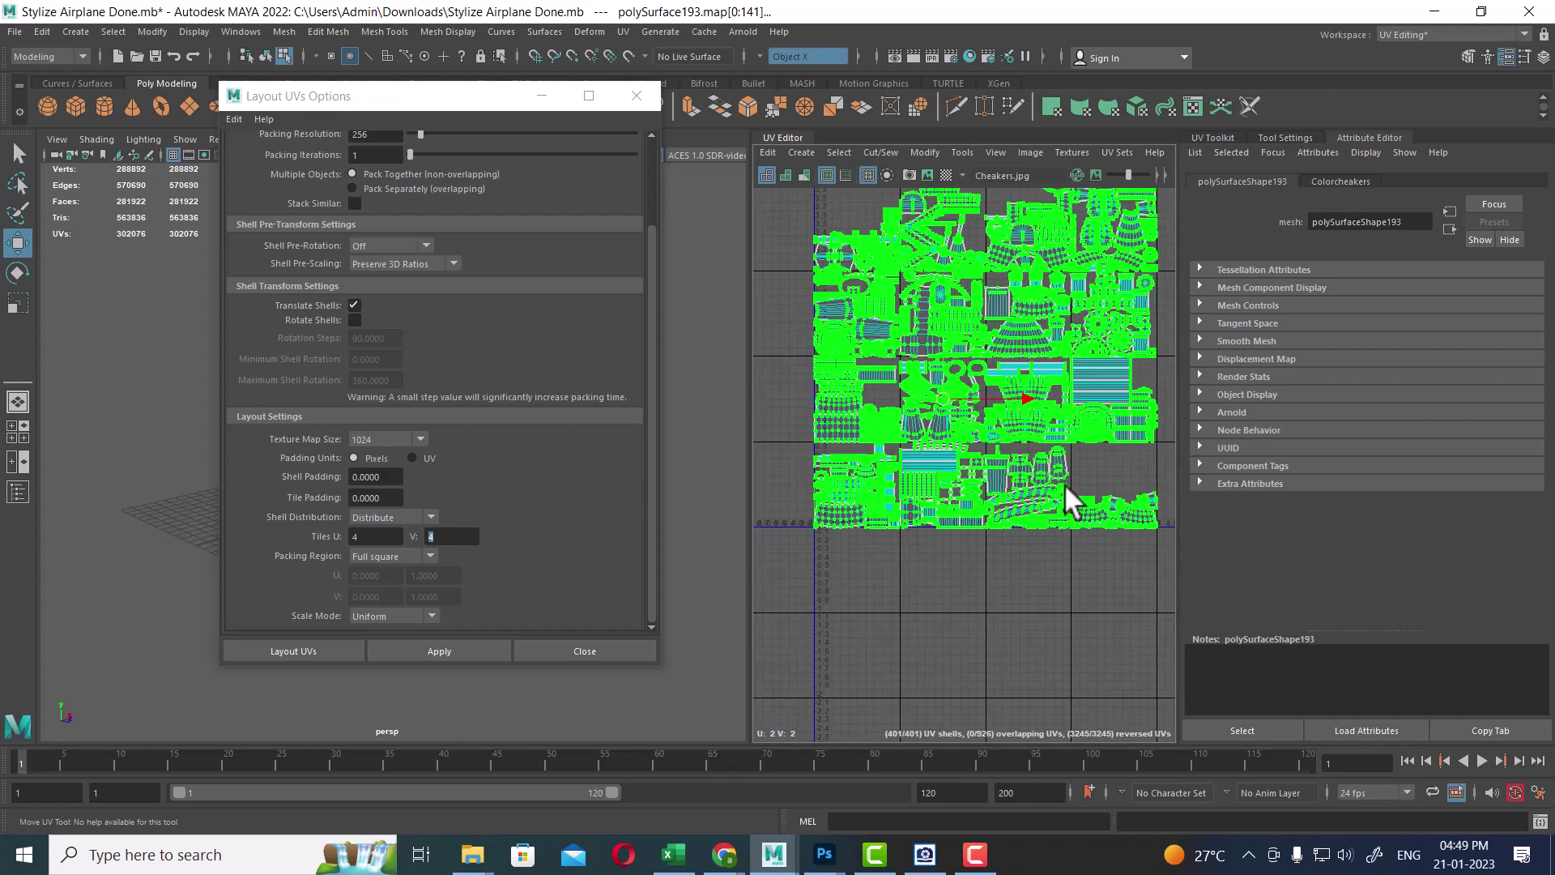
{"action": "middle_click_drag", "start_coordinate": [1066, 496], "coordinate": [1070, 510], "text": "alt"}
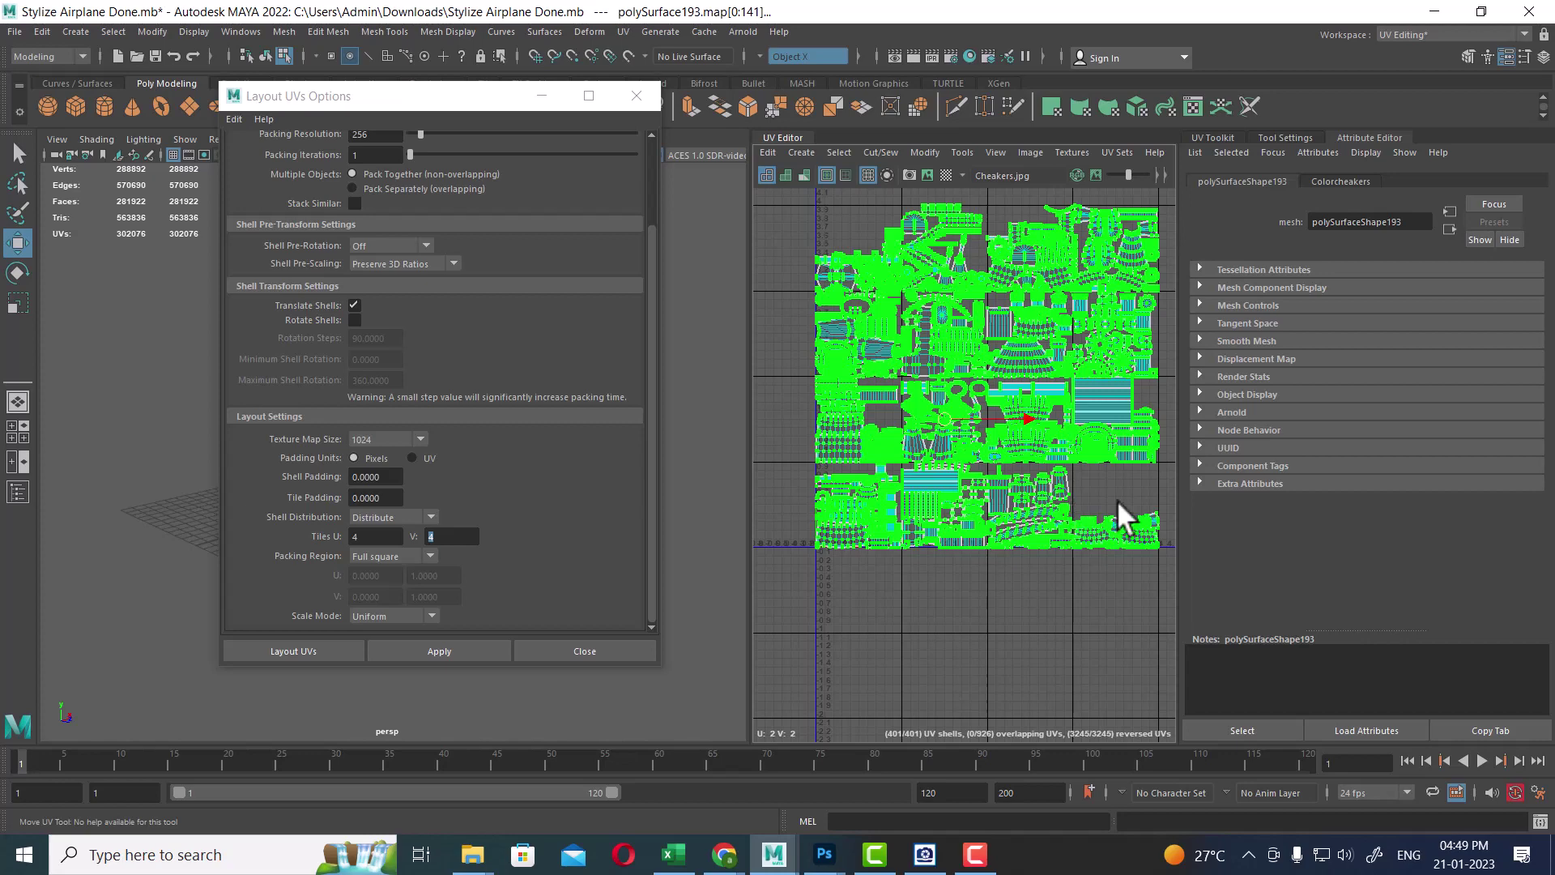
{"action": "middle_click_drag", "start_coordinate": [1085, 501], "coordinate": [1034, 518], "text": "alt"}
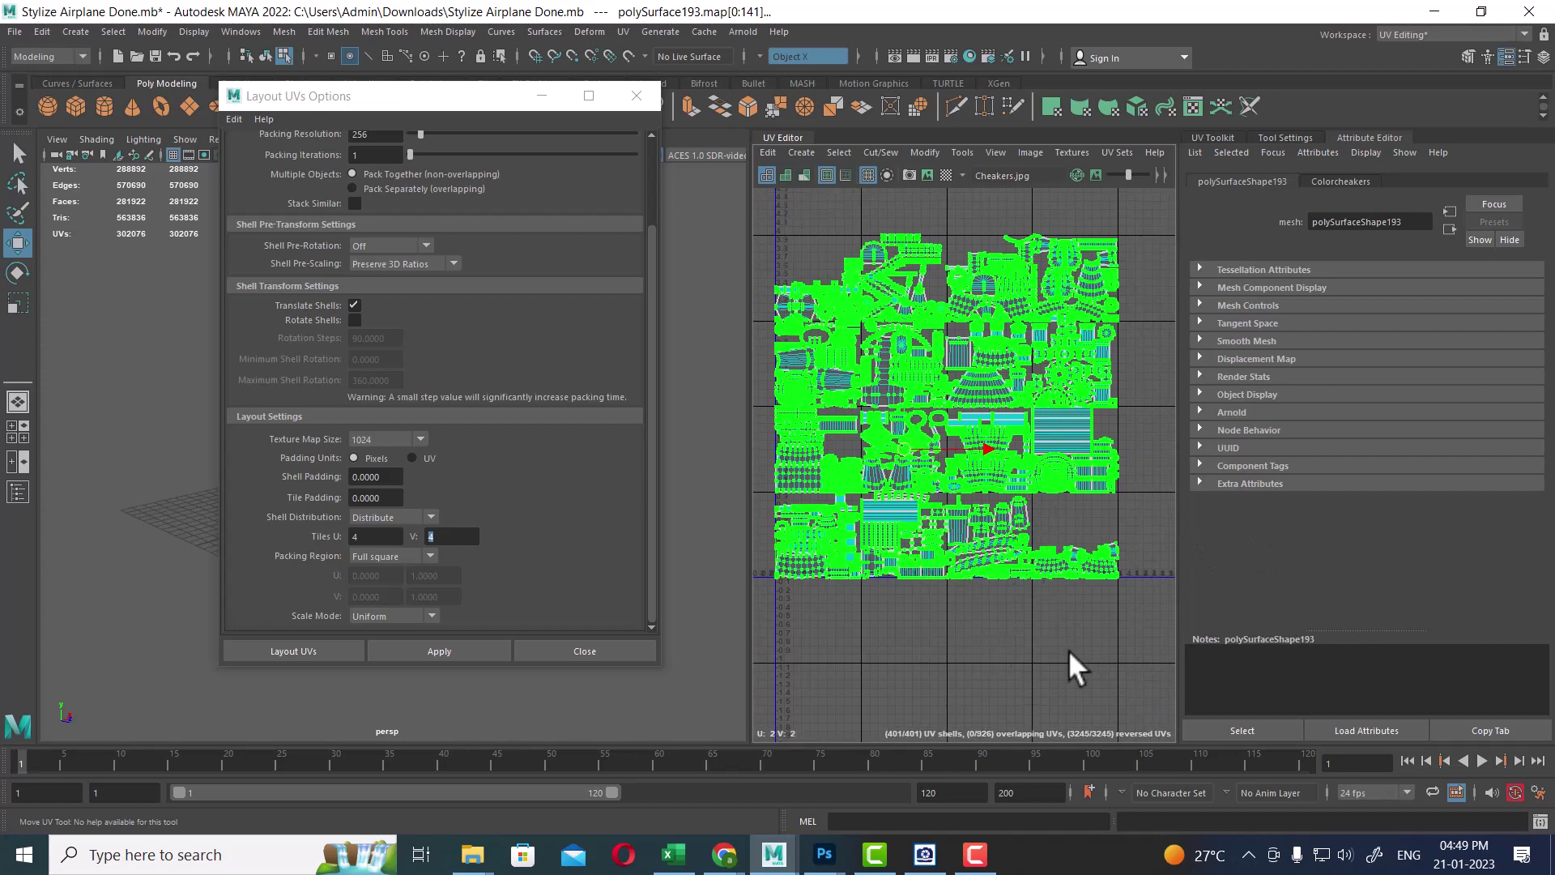
- Lay out the airplane's UVs again across 3 tiles in U and 3 tiles in V
{"action": "left_click", "coordinate": [372, 539]}
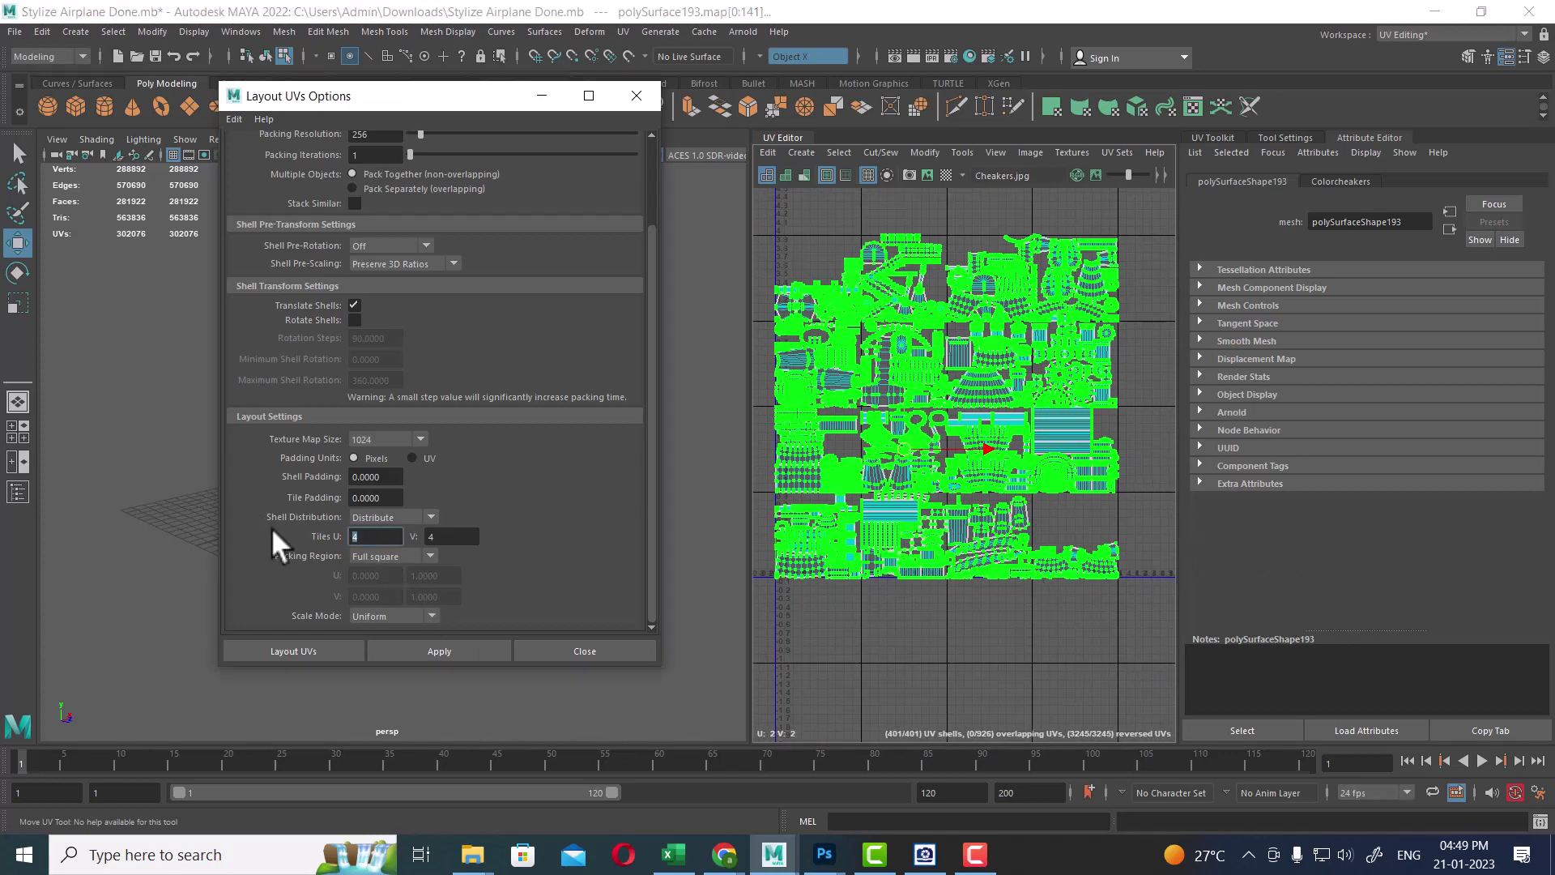
{"action": "type", "text": "3"}
{"action": "key", "text": "Tab"}
{"action": "type", "text": "3"}
{"action": "left_click", "coordinate": [439, 650]}
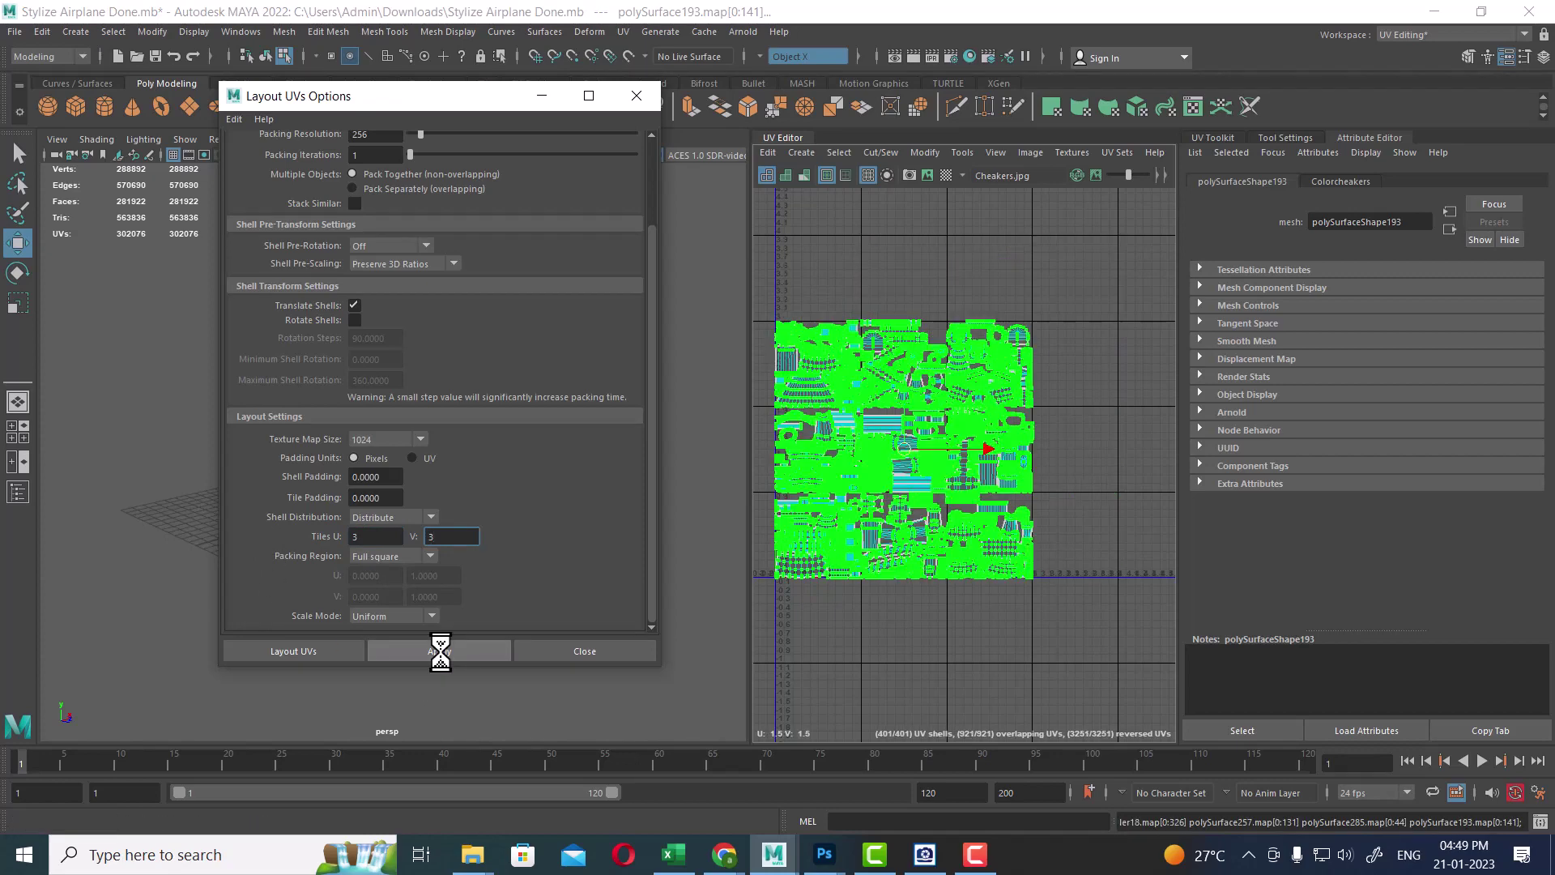
- Change the UV layout to 2 tiles in U and 4 tiles in V
{"action": "key", "text": "shift+Tab"}
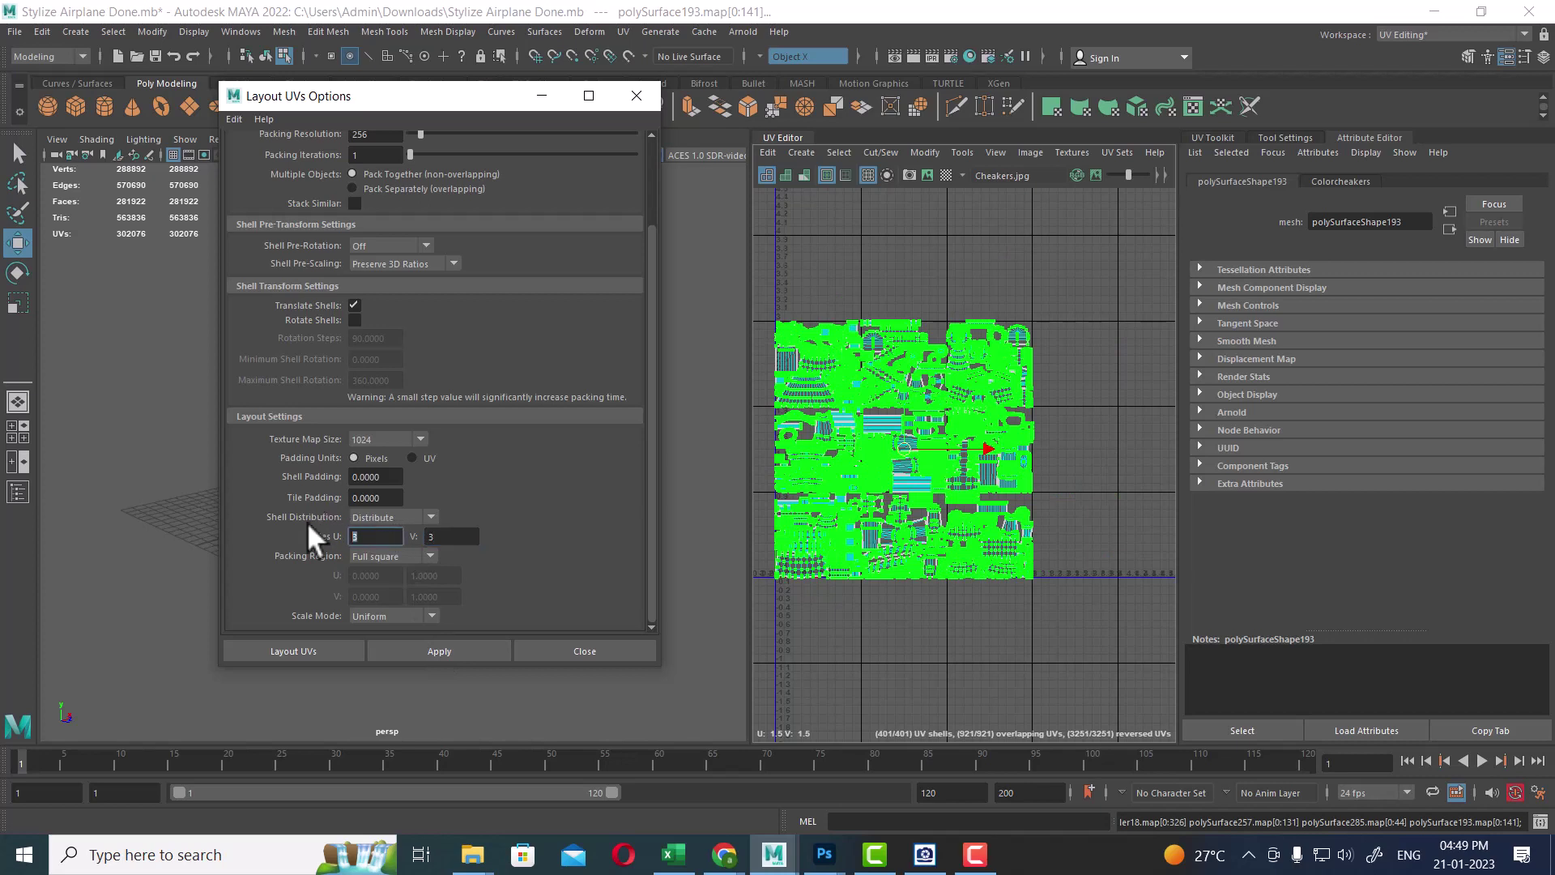
{"action": "key", "text": "Tab"}
{"action": "type", "text": "4"}
{"action": "key", "text": "shift+Tab"}
{"action": "type", "text": "2"}
{"action": "left_click", "coordinate": [430, 648]}
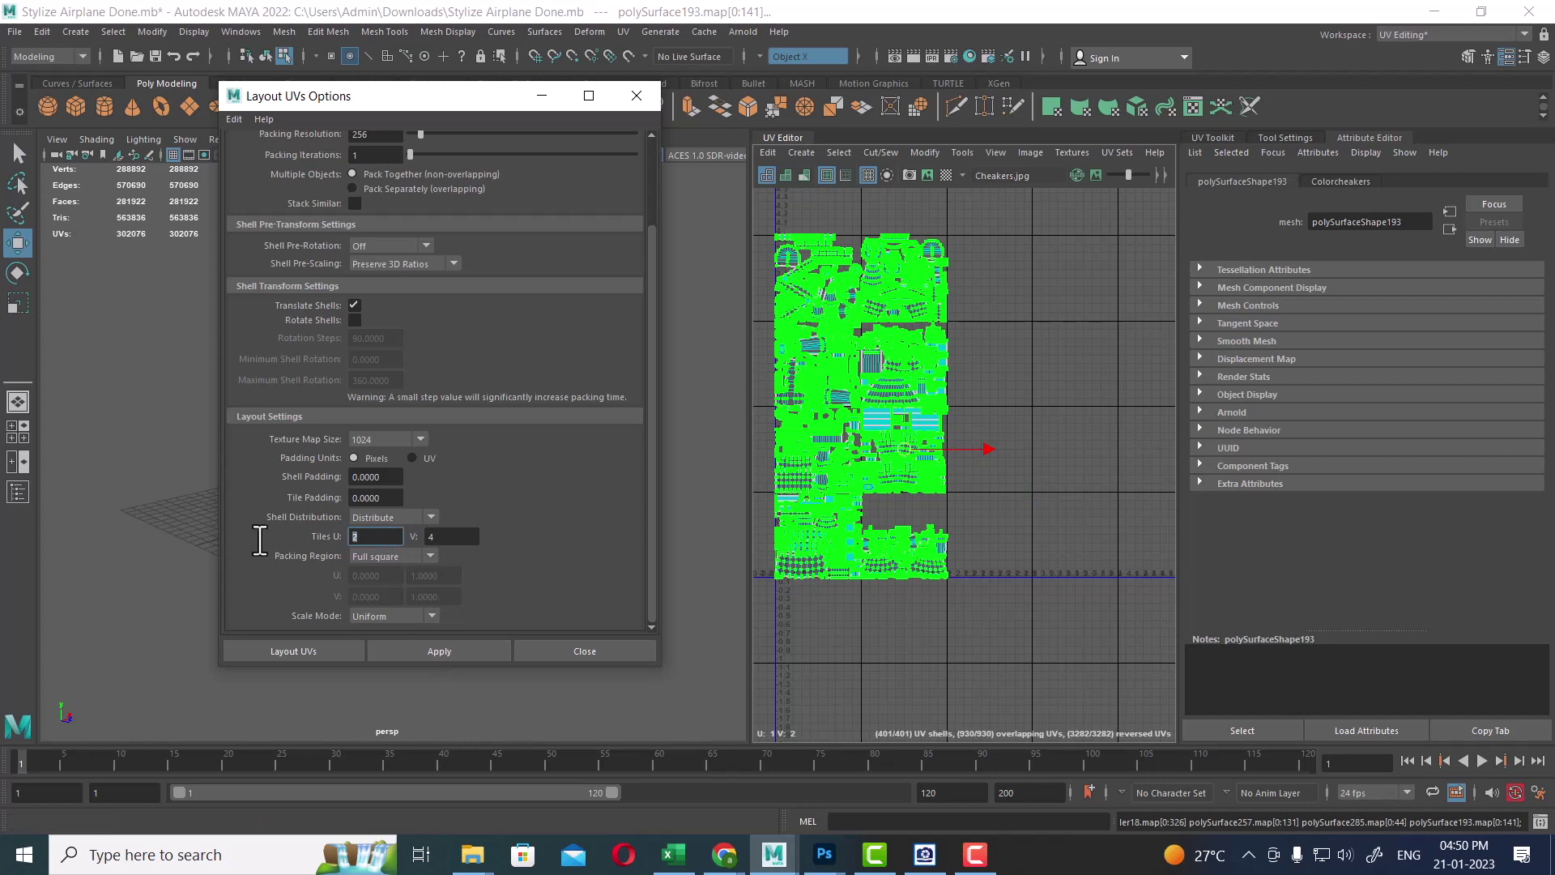
- Change the UV layout to 4 tiles in U and 2 tiles in V
{"action": "type", "text": "4"}
{"action": "key", "text": "Tab"}
{"action": "type", "text": "2"}
{"action": "left_click", "coordinate": [444, 651]}
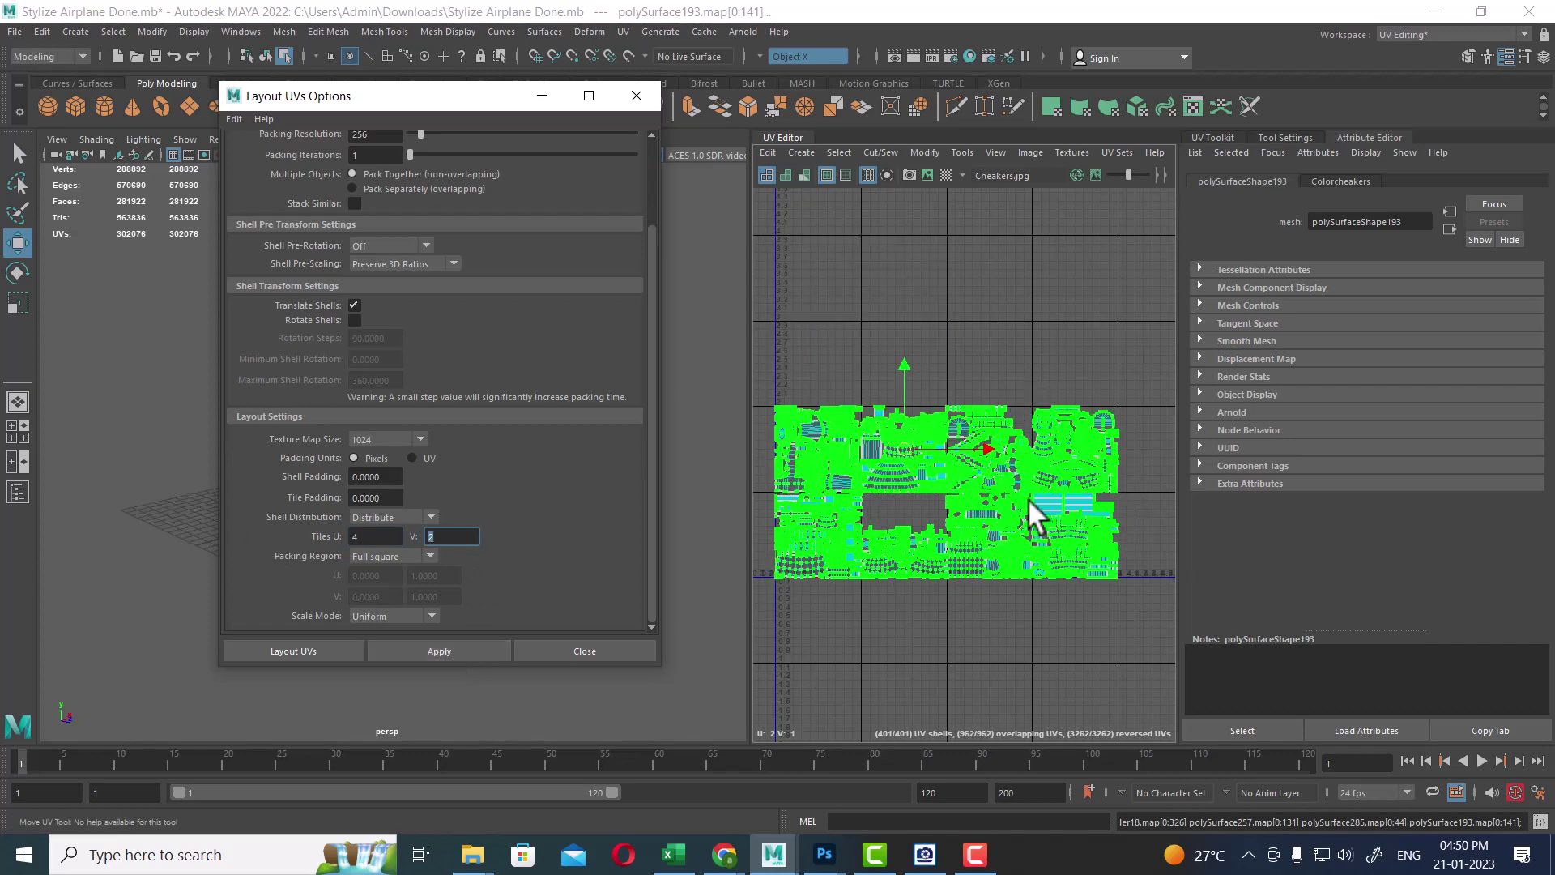
{"action": "right_click_drag", "start_coordinate": [931, 517], "coordinate": [937, 535], "text": "alt"}
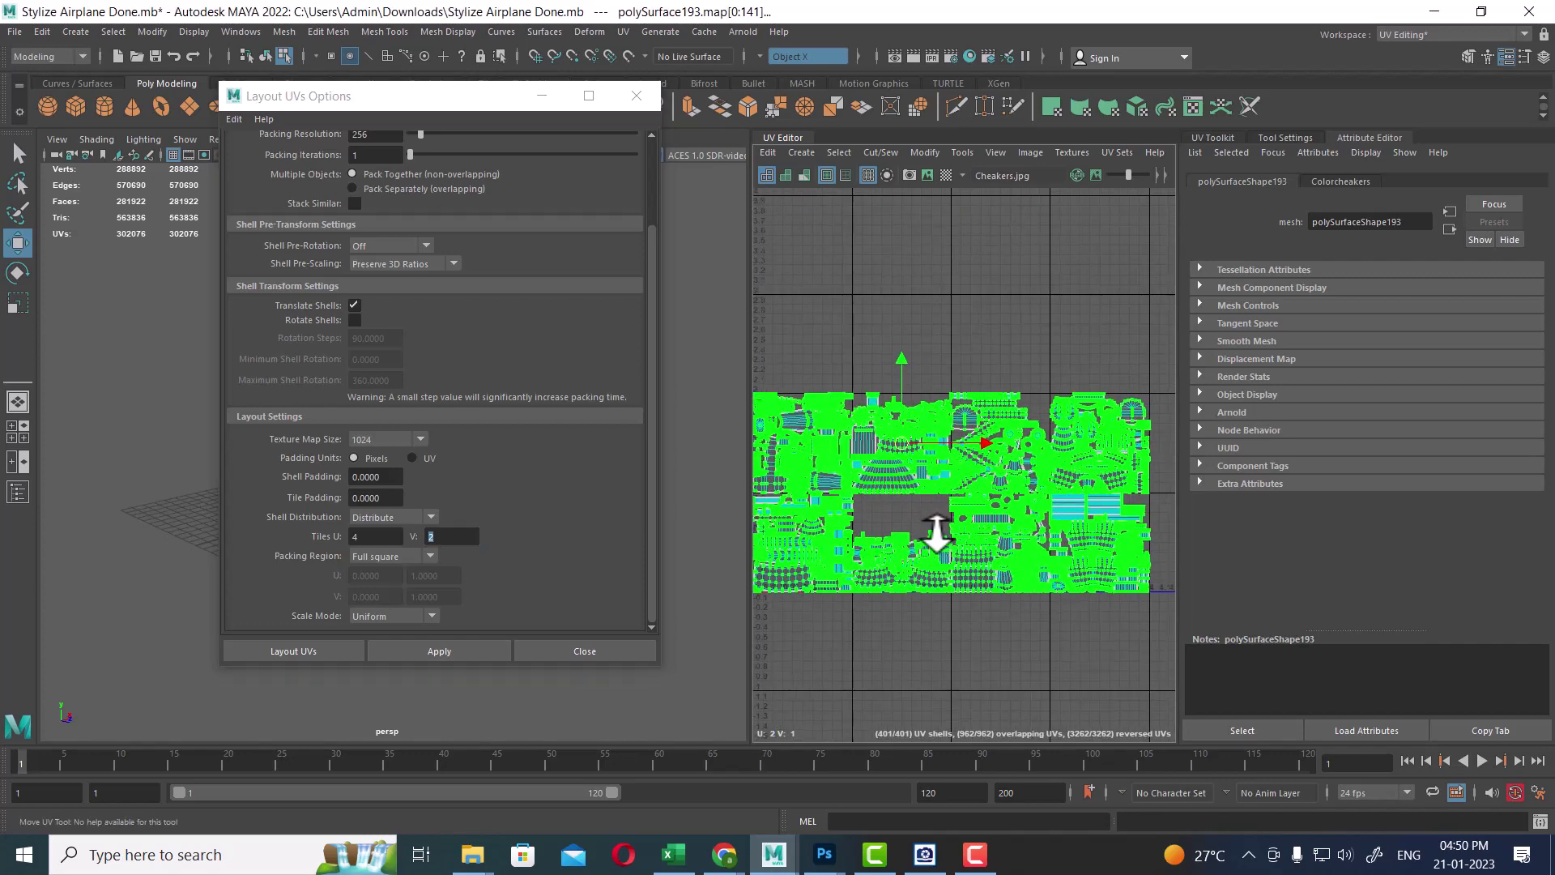
{"action": "middle_click_drag", "start_coordinate": [909, 538], "coordinate": [944, 490], "text": "alt"}
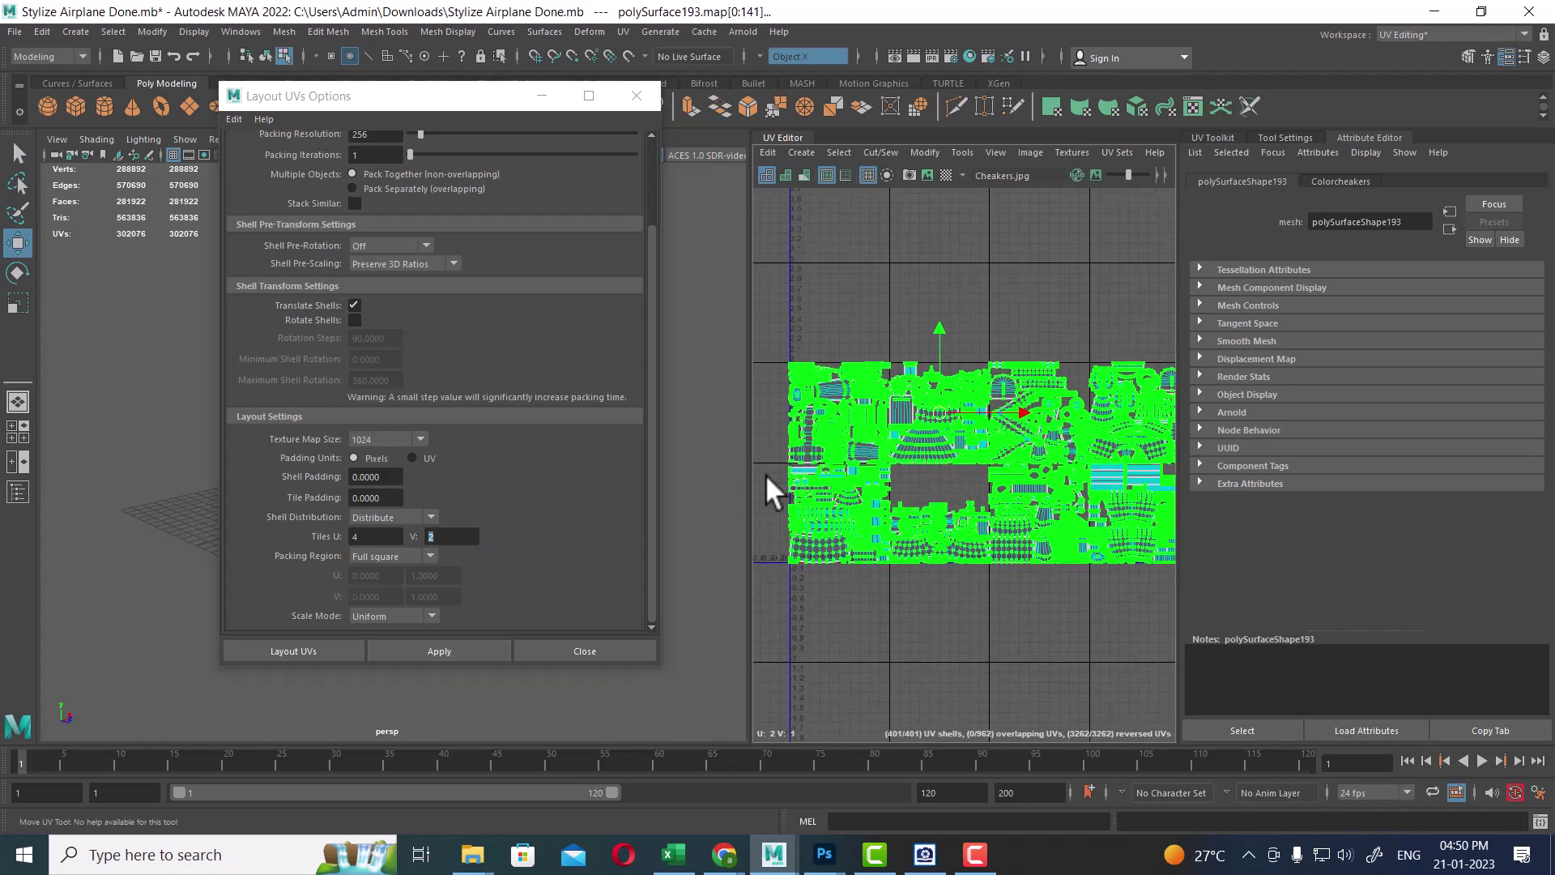
- Close the Layout UVs options and, back in object mode, select only the ring-shaped fuselage panel behind the propeller housing
{"action": "left_click", "coordinate": [636, 97]}
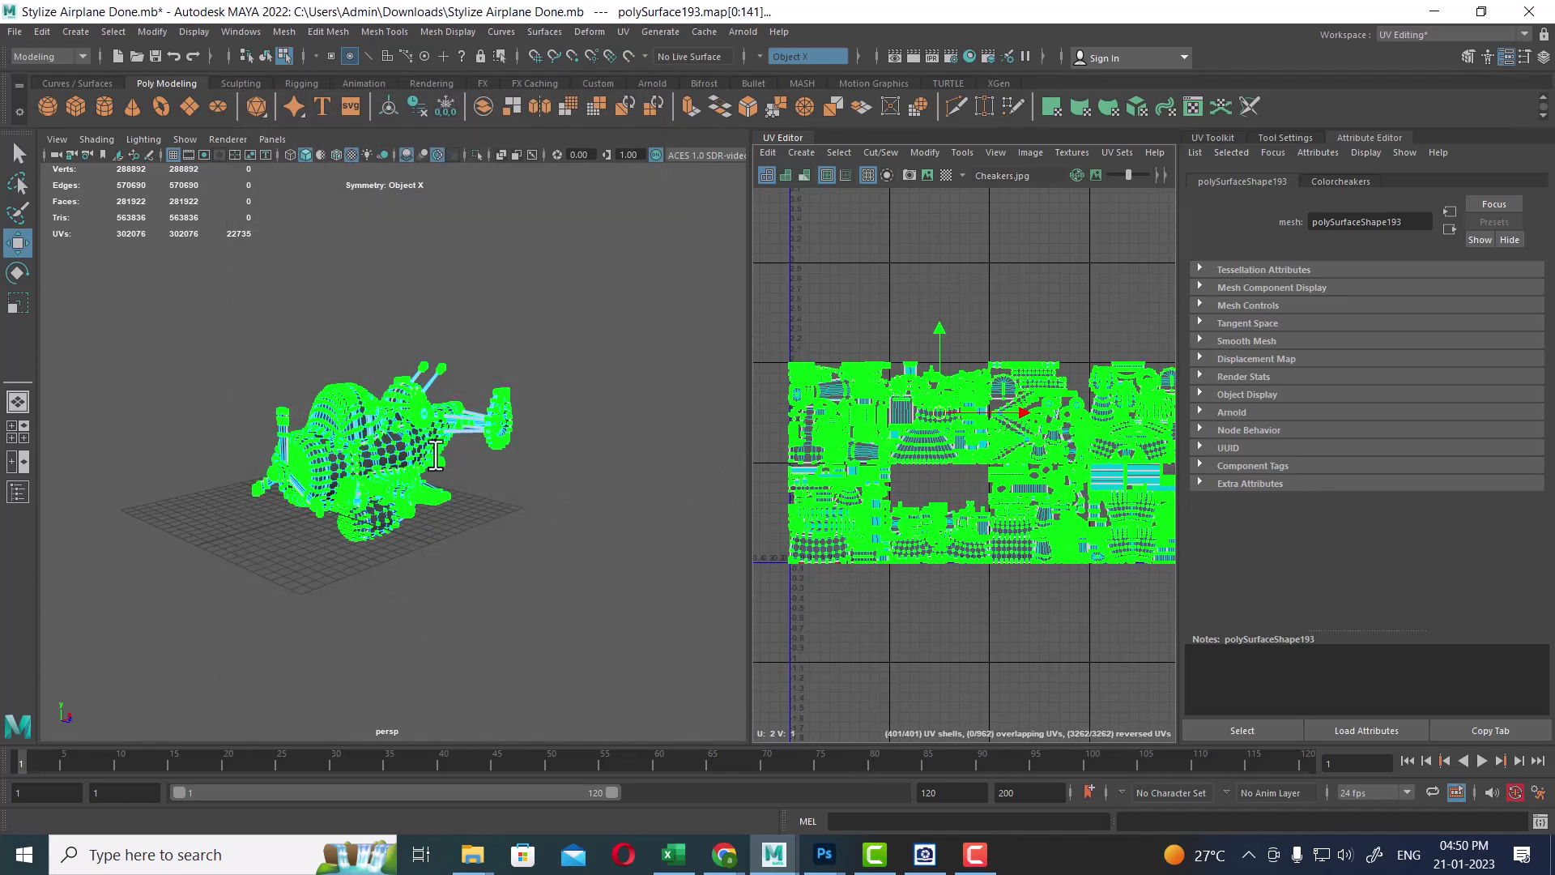
{"action": "right_click_drag", "start_coordinate": [432, 411], "coordinate": [559, 337]}
{"action": "left_click", "coordinate": [578, 308]}
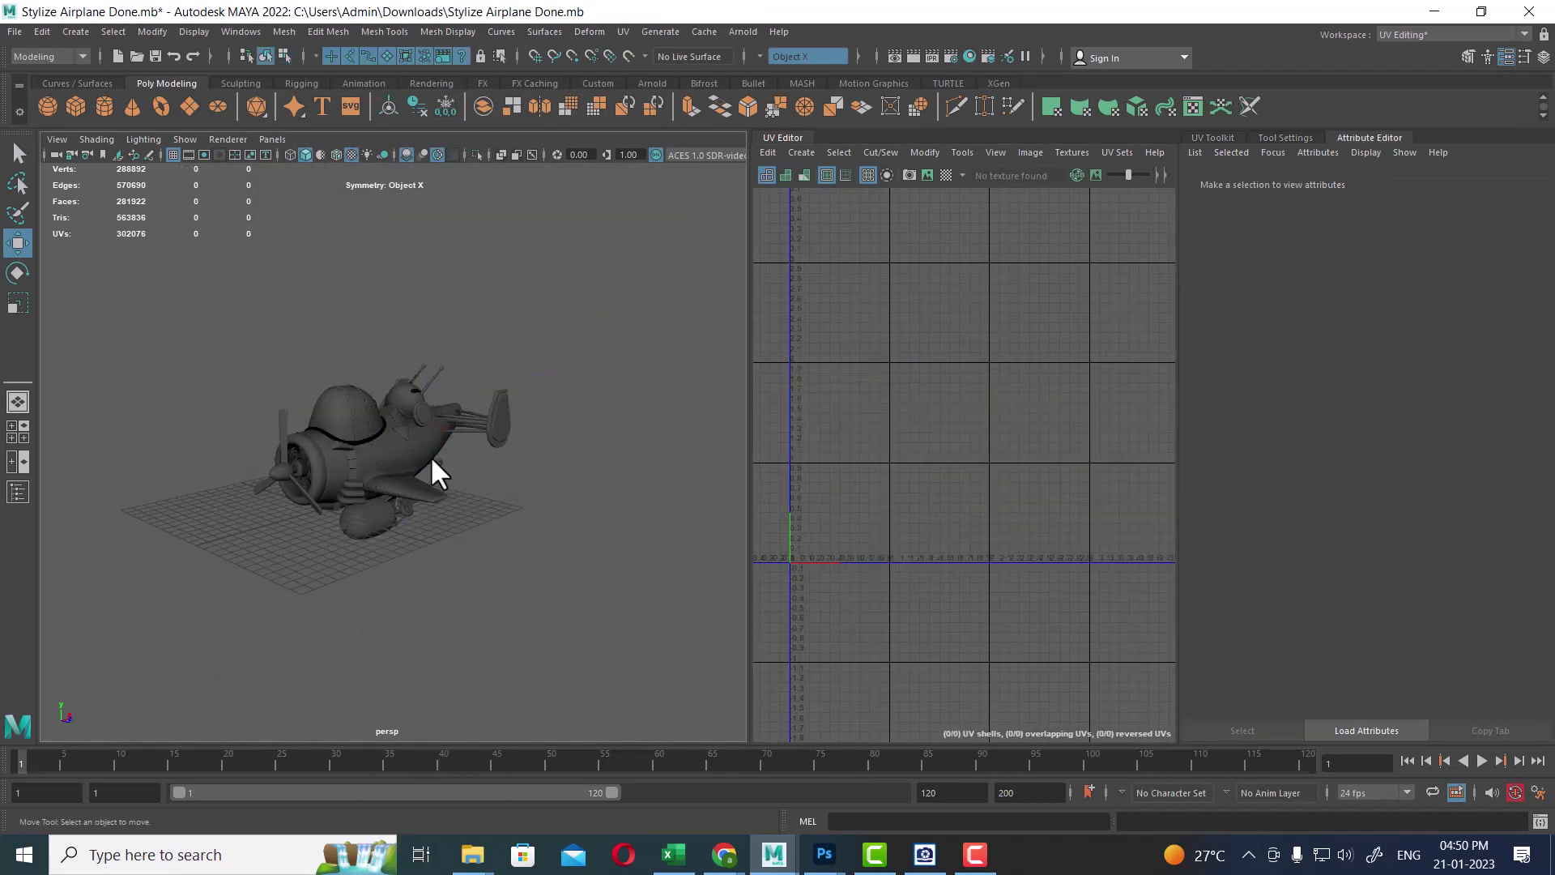
{"action": "left_click", "coordinate": [332, 474]}
{"action": "left_click_drag", "start_coordinate": [334, 481], "coordinate": [355, 514], "text": "alt"}
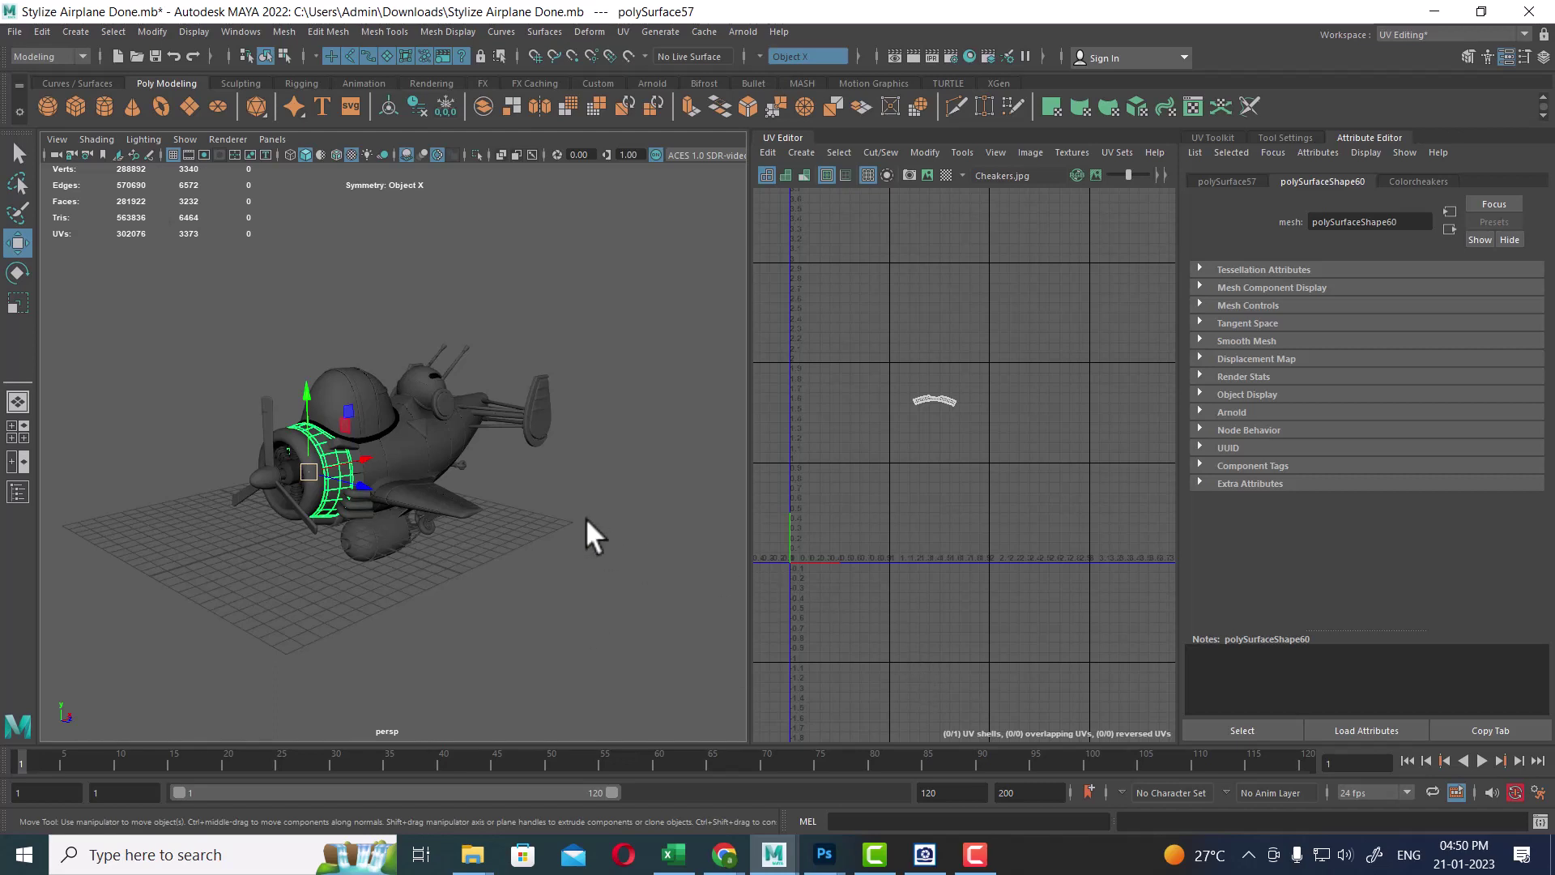
- Assign a new Lambert material to the ring-shaped fuselage panel behind the propeller housing
{"action": "scroll", "coordinate": [531, 439], "scroll_direction": "up", "scroll_amount": 3}
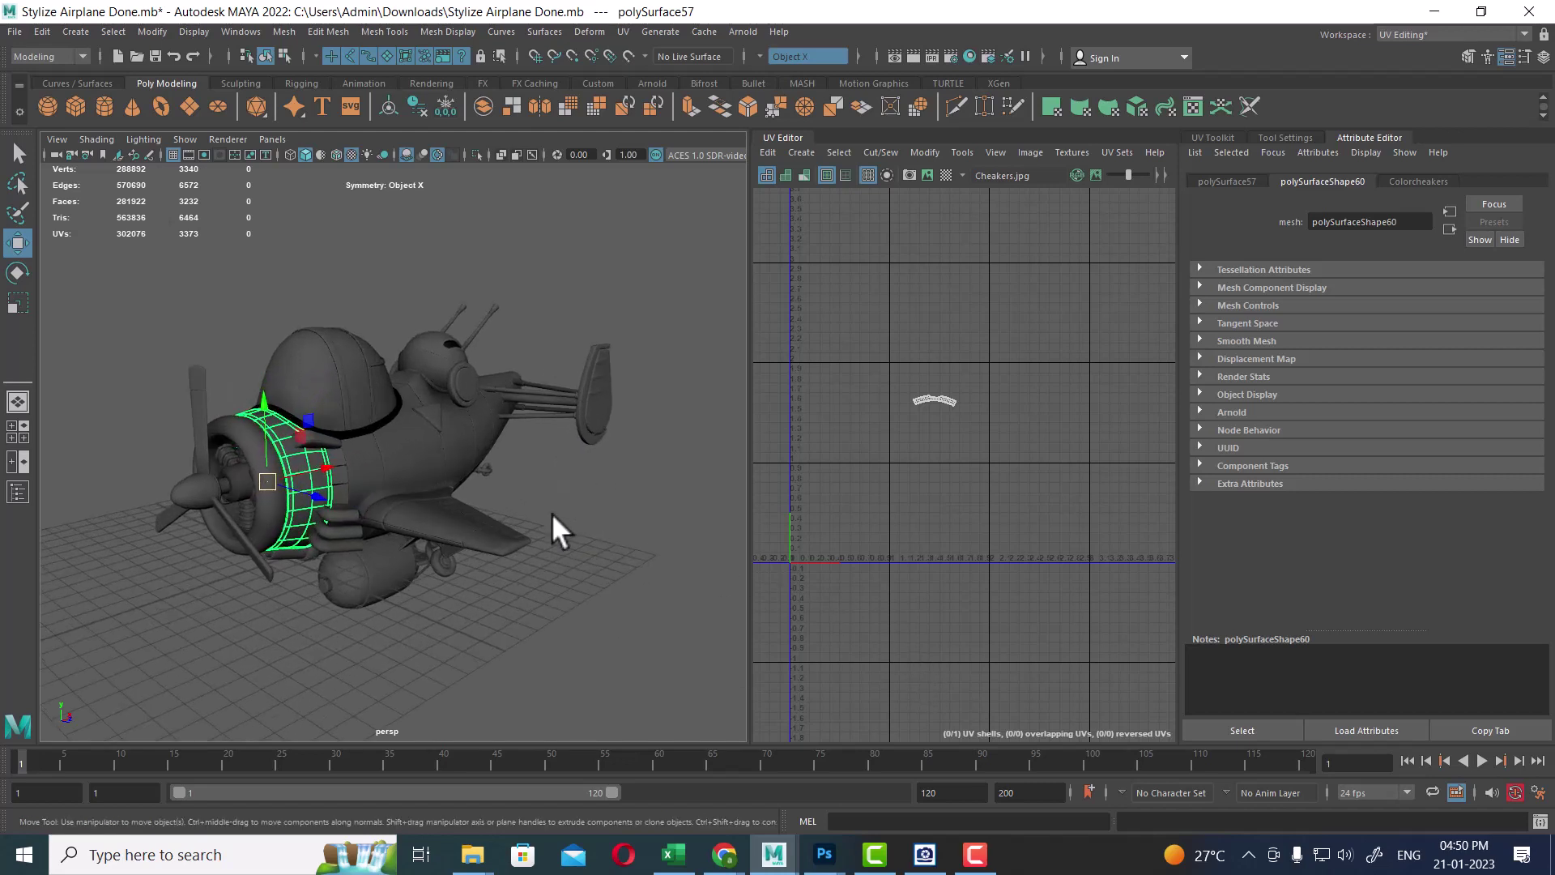
{"action": "right_click_drag", "start_coordinate": [299, 460], "coordinate": [412, 746]}
- Map a Noise texture to the Lambert material's color and break that connection again
{"action": "left_click", "coordinate": [1516, 364]}
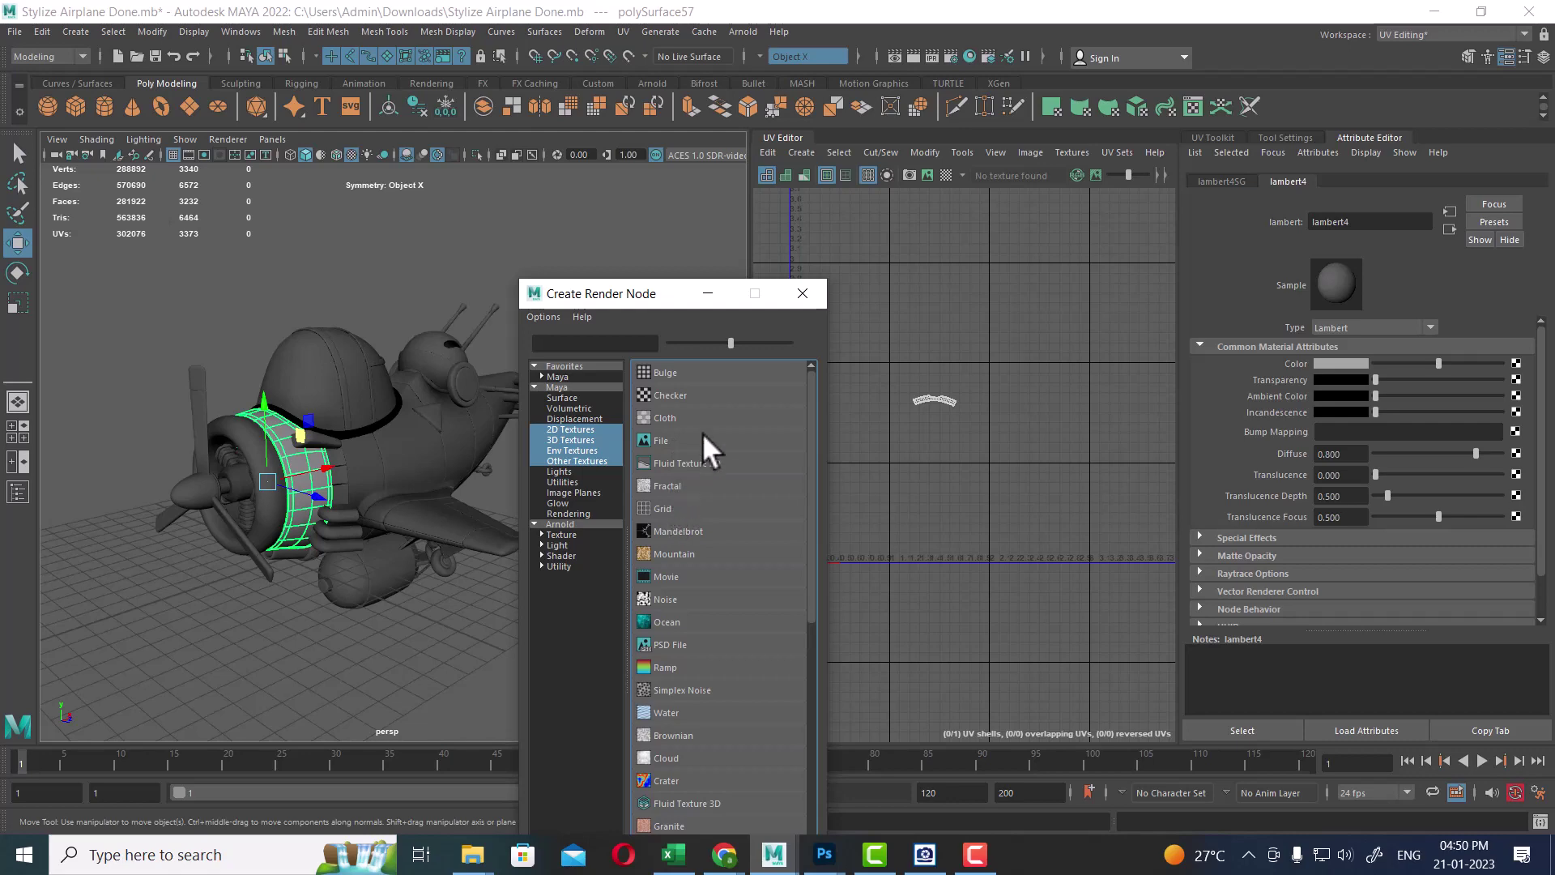
{"action": "left_click", "coordinate": [669, 599]}
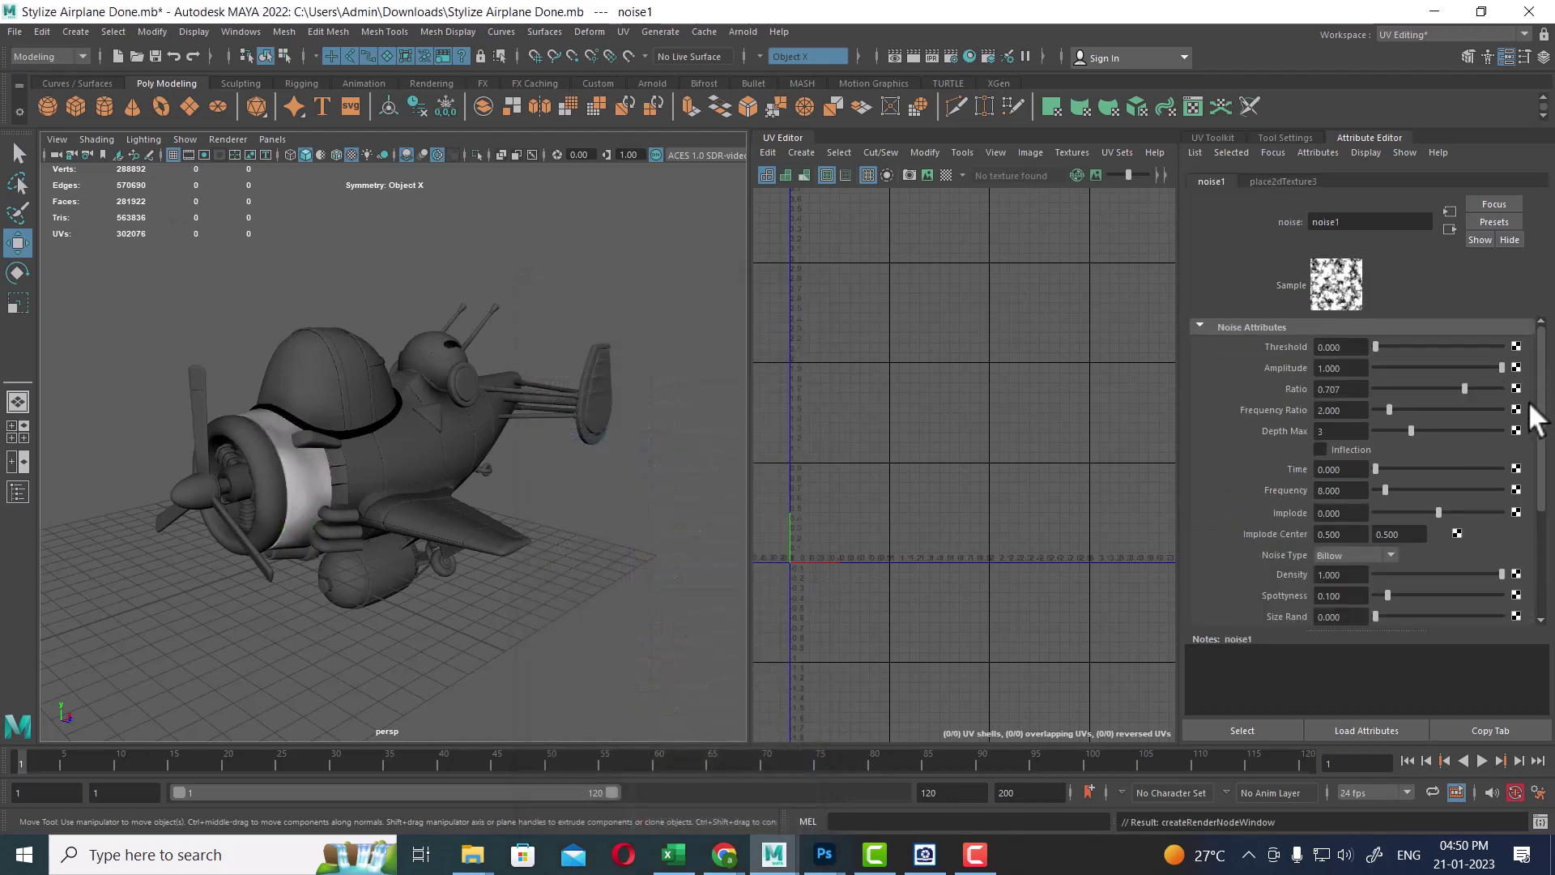
{"action": "left_click", "coordinate": [1449, 230]}
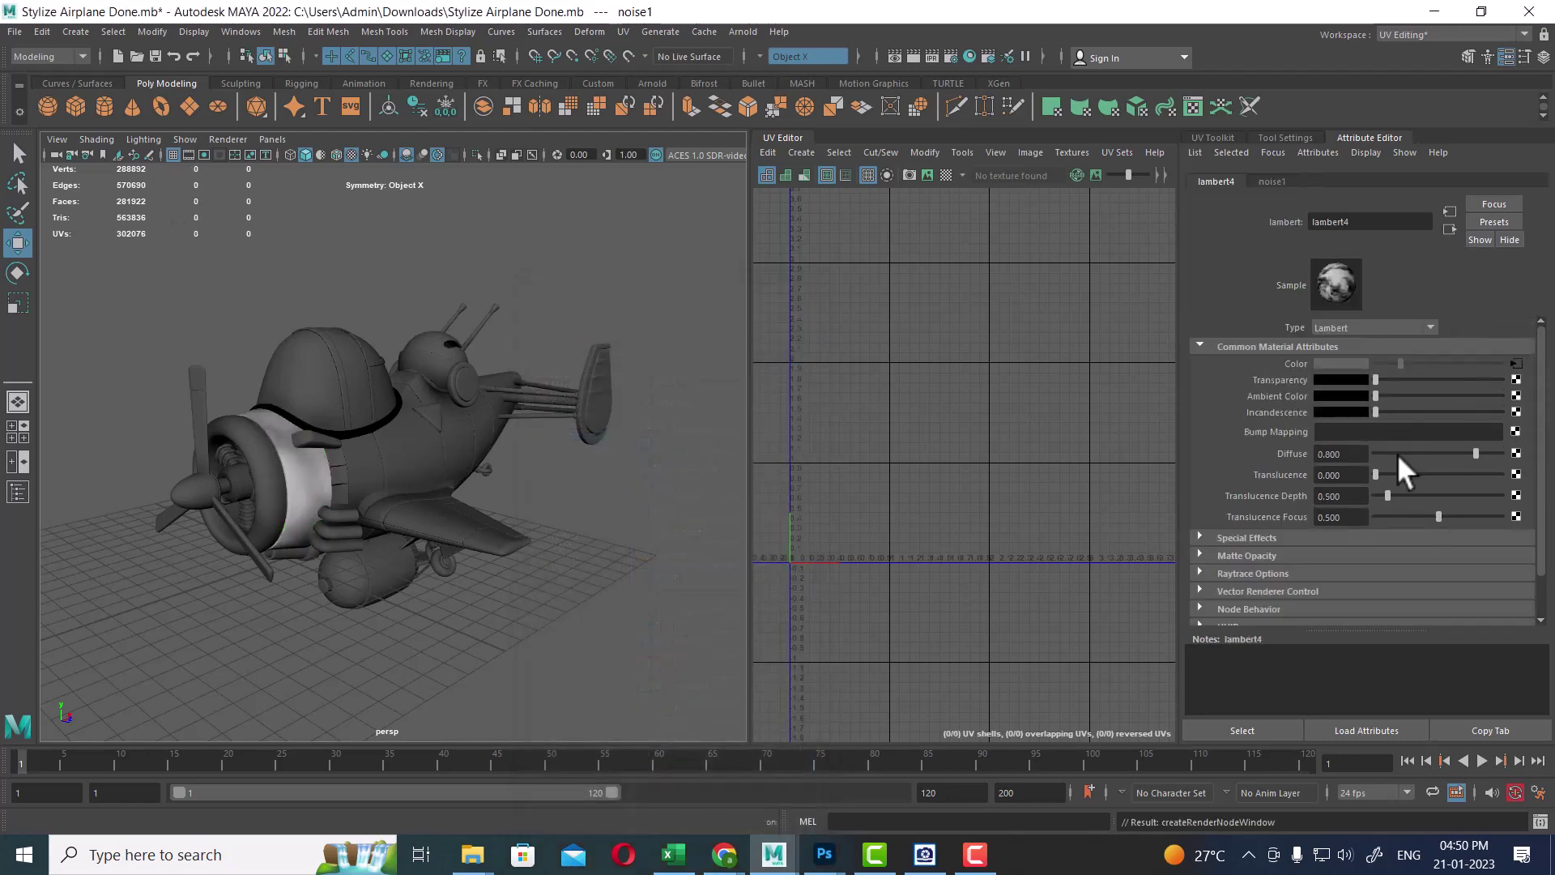
{"action": "right_click", "coordinate": [1286, 362]}
{"action": "left_click", "coordinate": [1369, 405]}
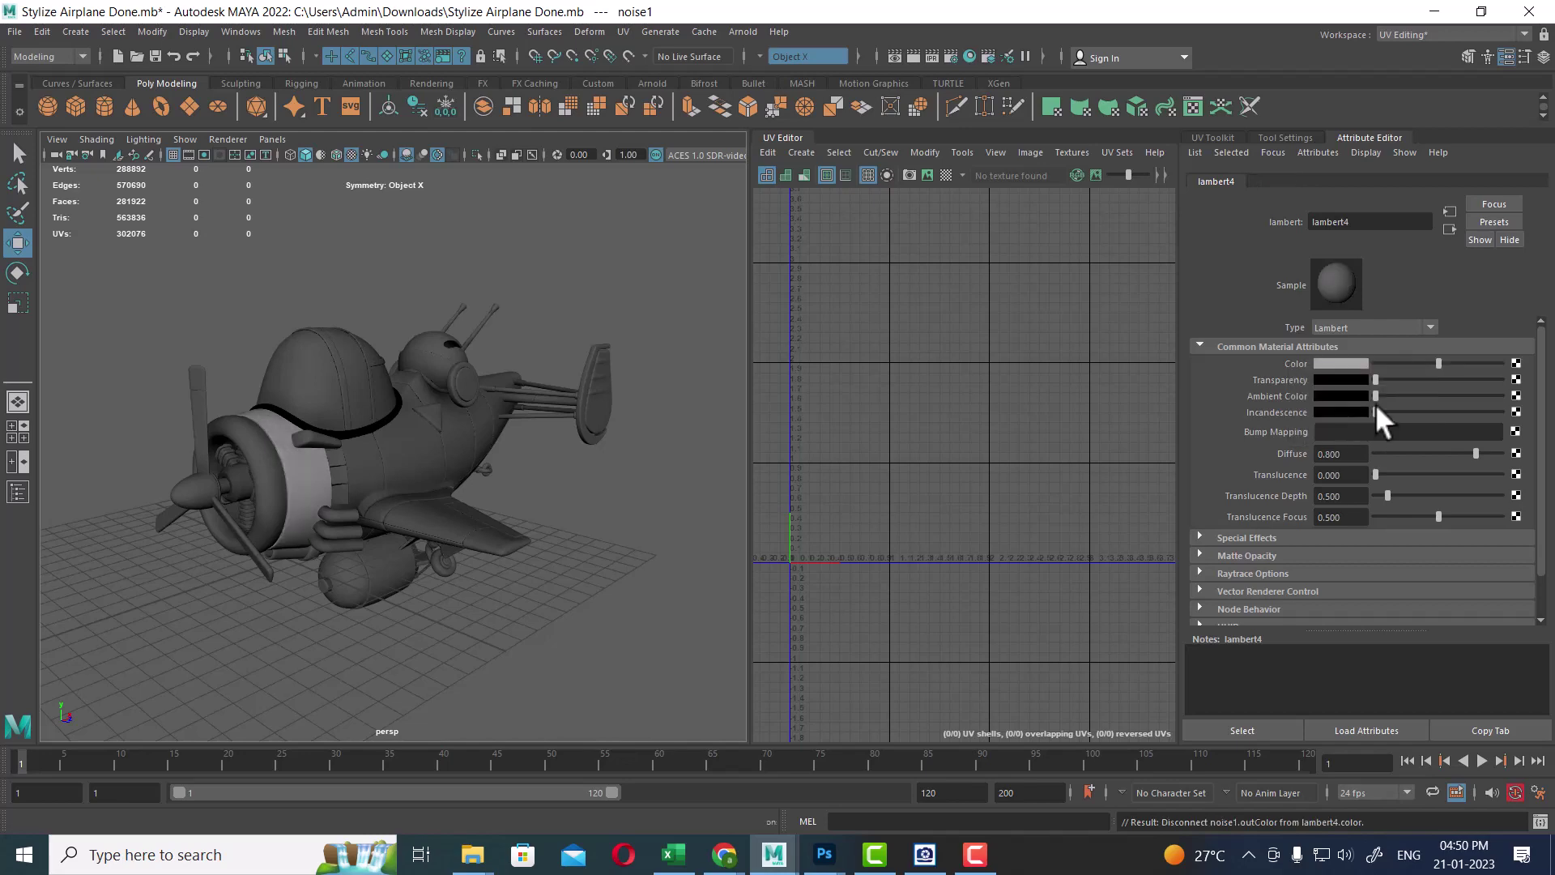
- Map a File texture to the Lambert material's color and load hammer render.jpg as its image
{"action": "left_click", "coordinate": [1516, 364]}
{"action": "left_click", "coordinate": [678, 444]}
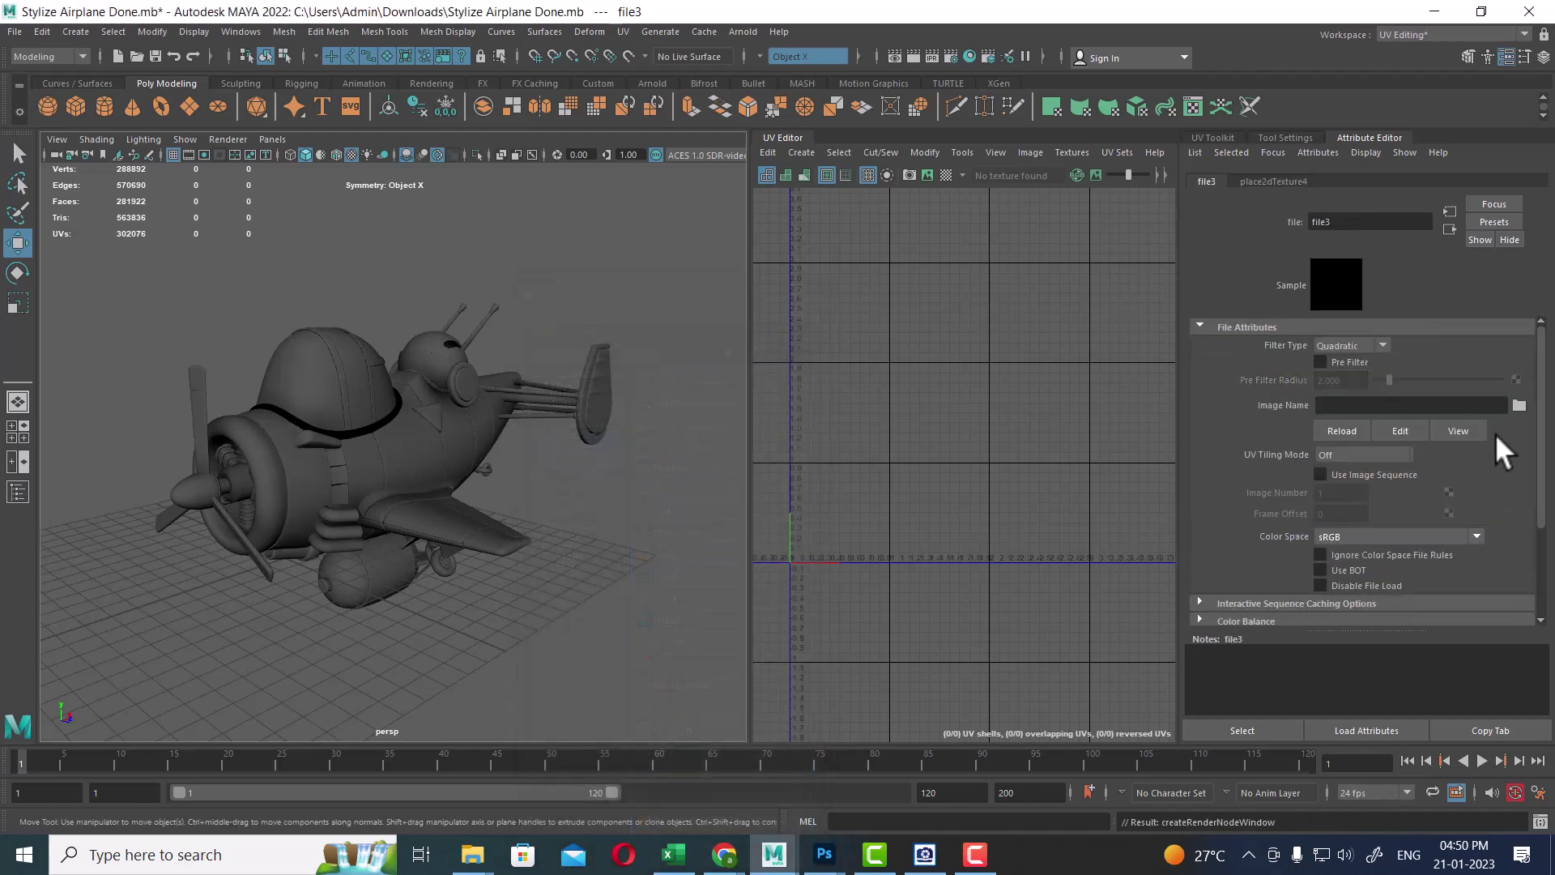
{"action": "left_click", "coordinate": [1519, 403]}
{"action": "double_click", "coordinate": [235, 332]}
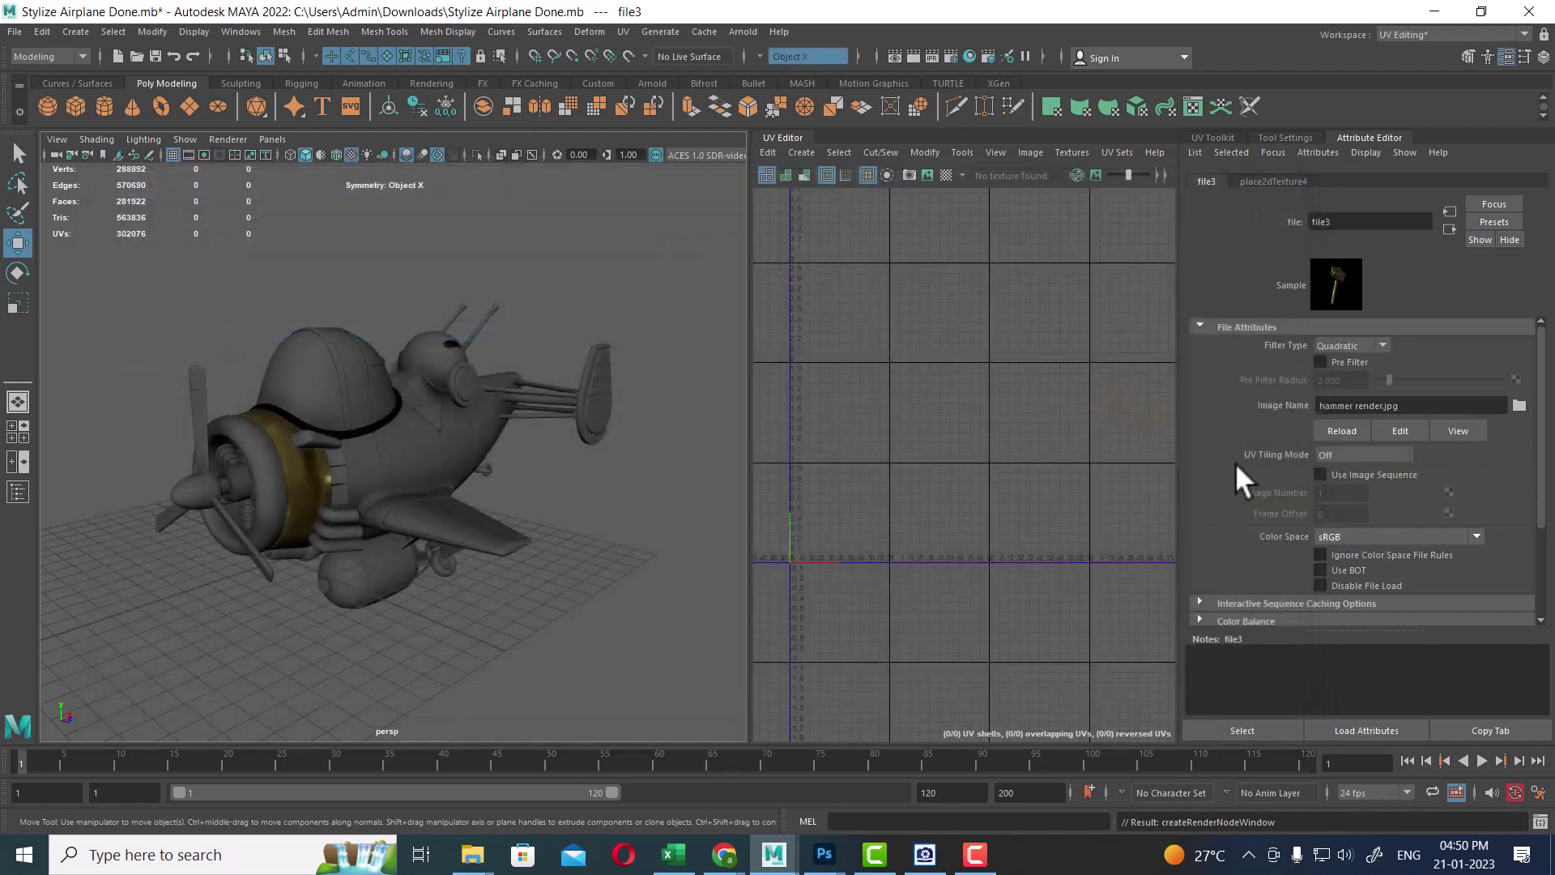
- Set the file texture's UV tiling mode to UDIM (Mari) and generate its preview
{"action": "left_click", "coordinate": [1379, 456]}
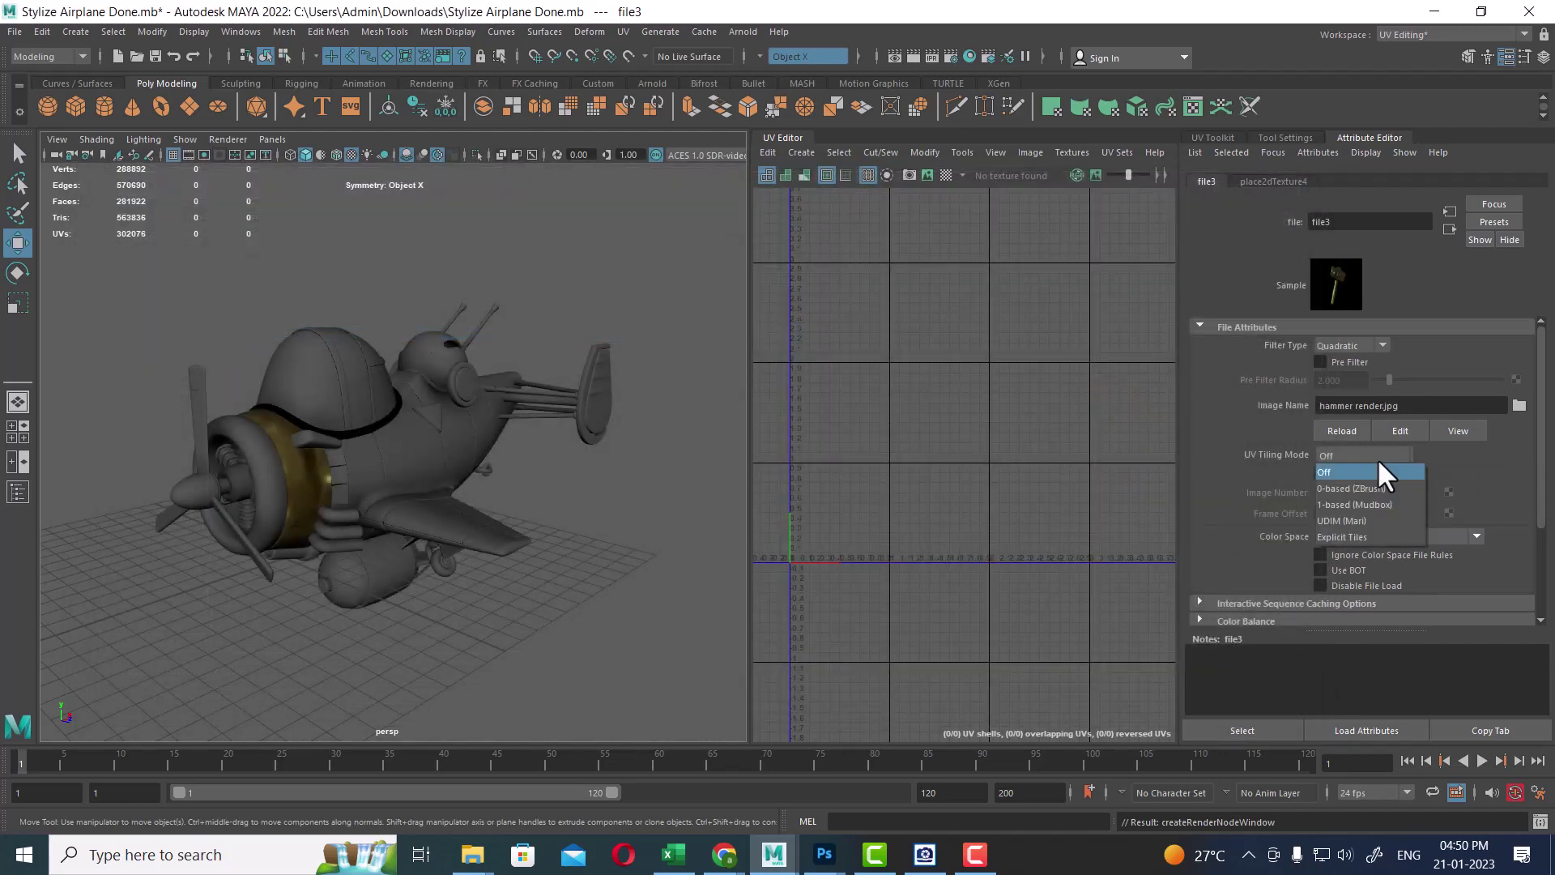
{"action": "left_click", "coordinate": [1378, 521]}
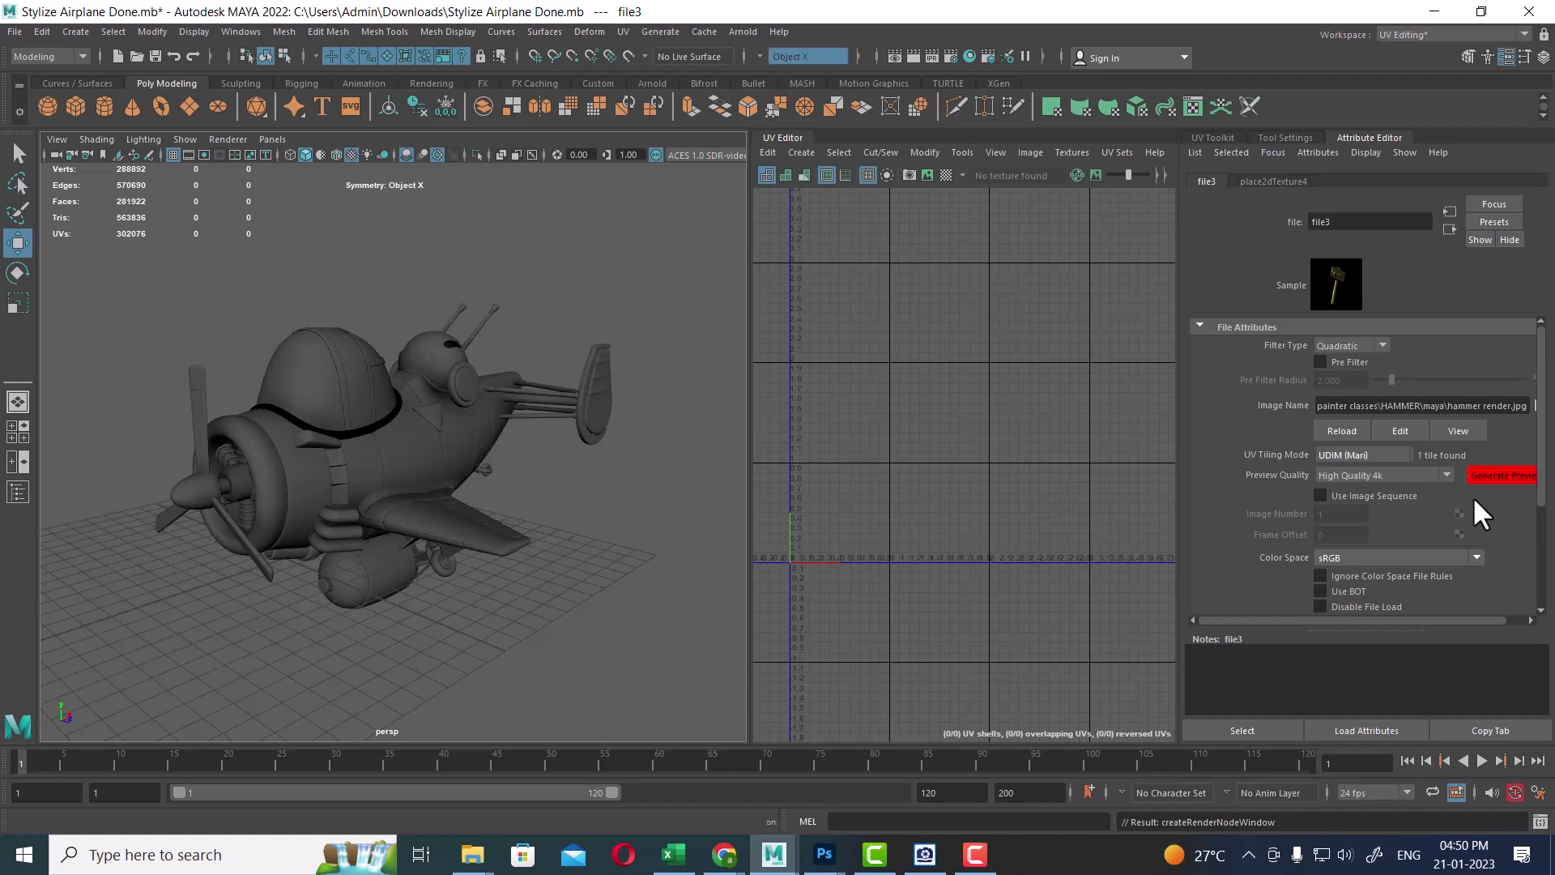
{"action": "left_click", "coordinate": [1520, 475]}
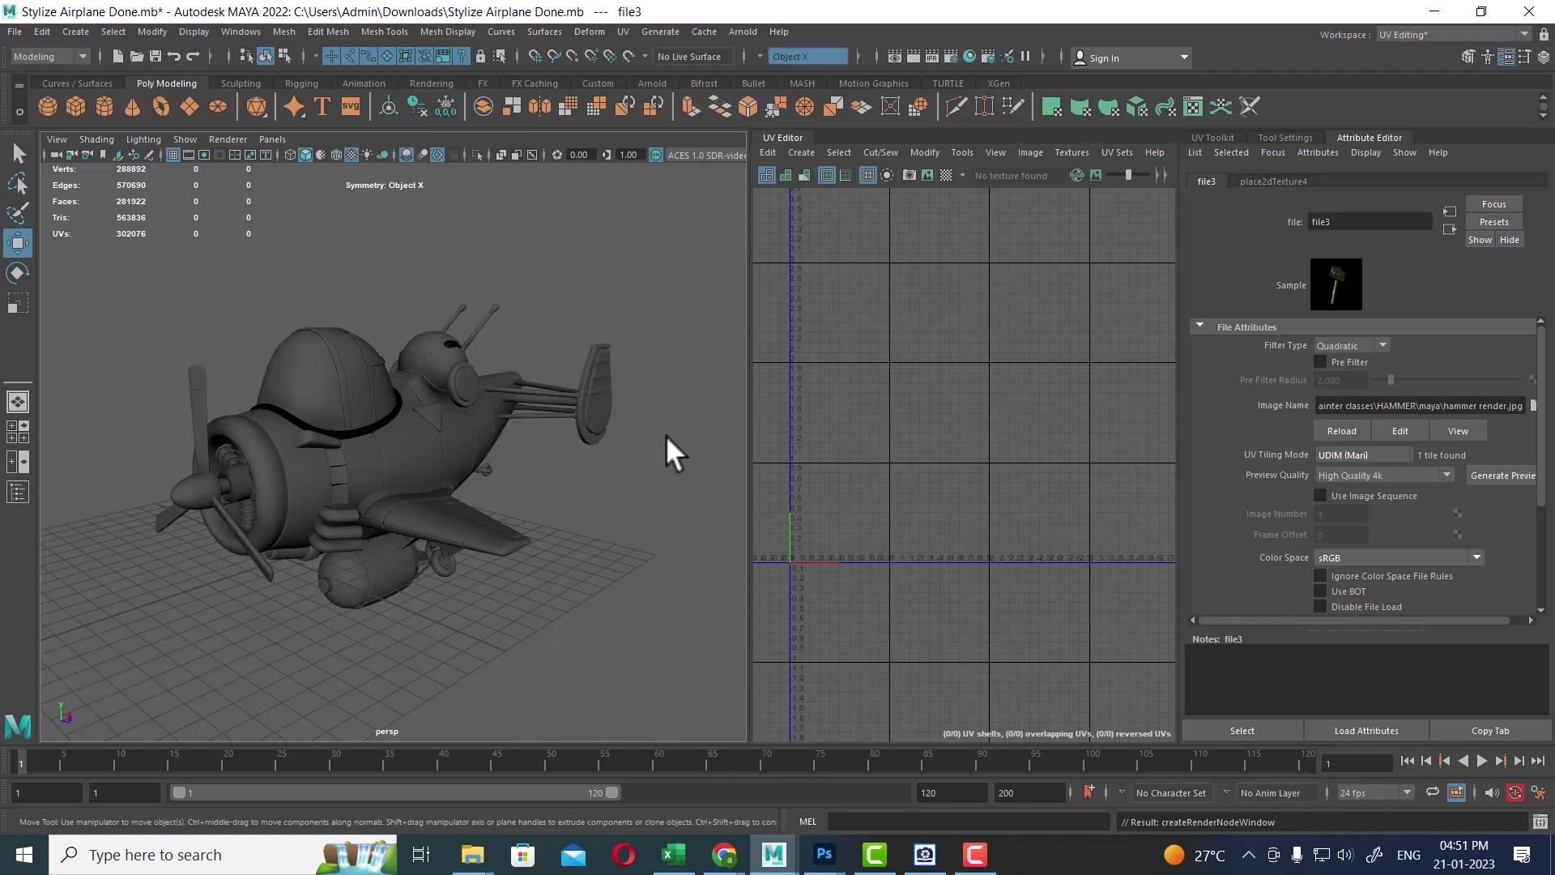
- In File Explorer, look inside the sourceimages folder of Documents > maya > projects > default, and return to Maya
{"action": "left_click", "coordinate": [474, 861]}
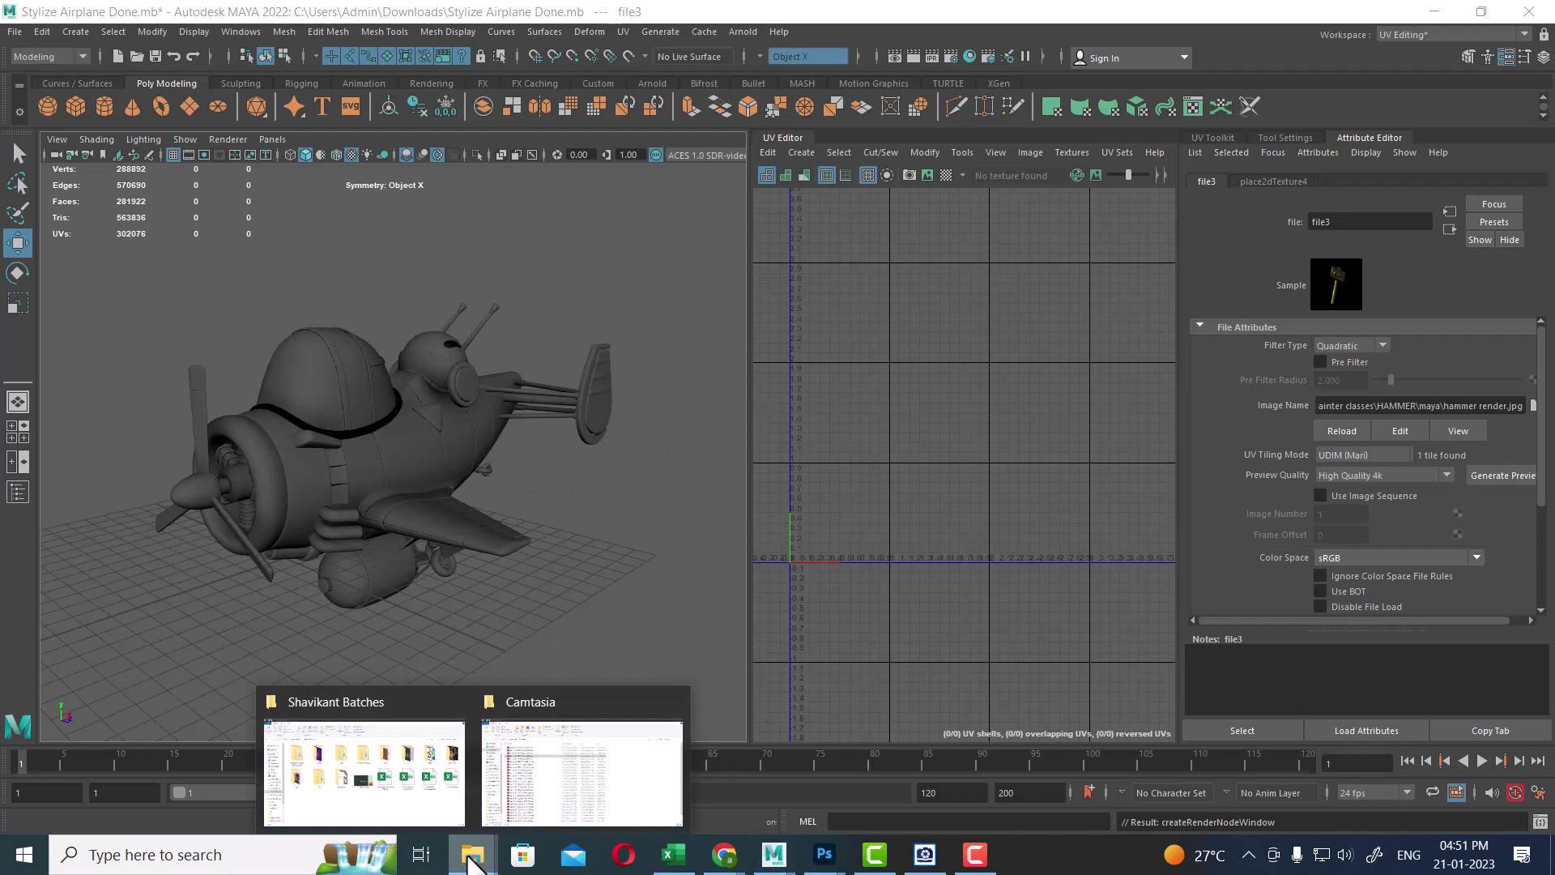
{"action": "left_click", "coordinate": [505, 810]}
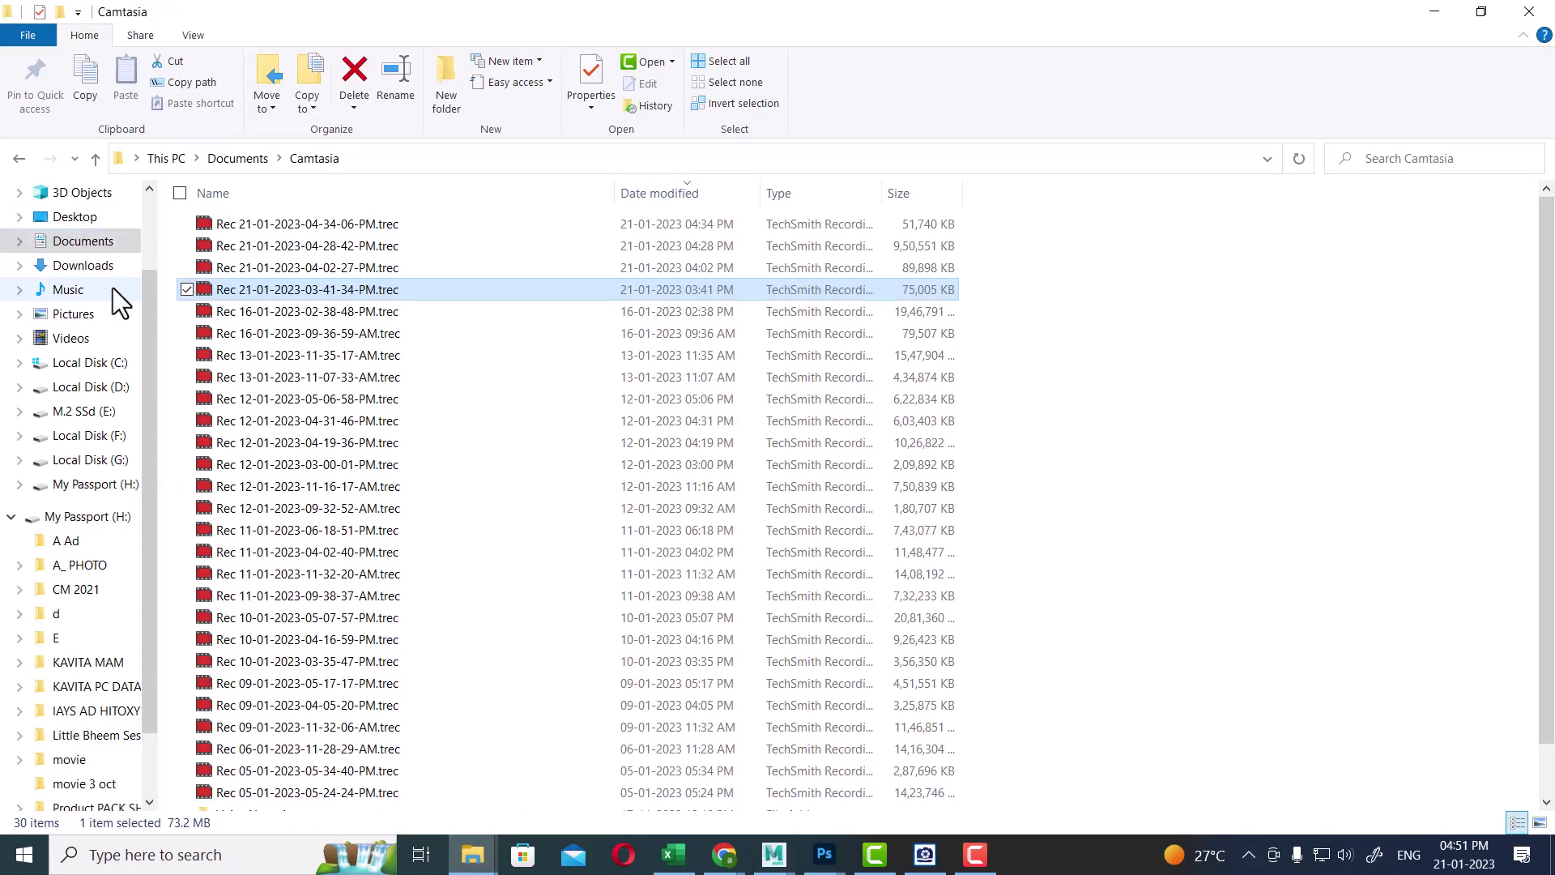
{"action": "left_click", "coordinate": [85, 241]}
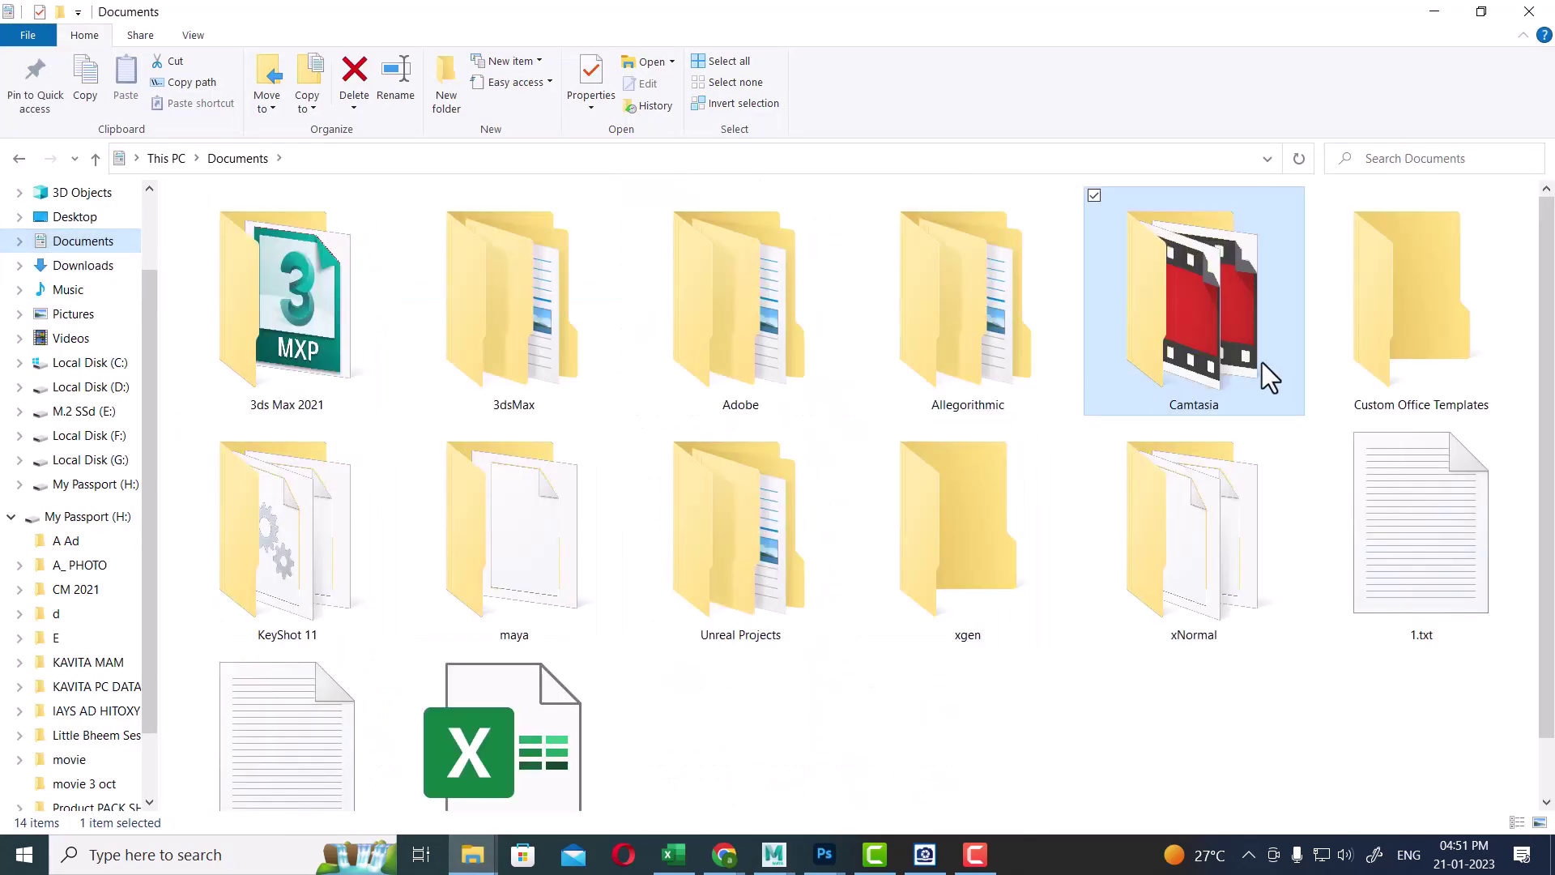
{"action": "left_click", "coordinate": [981, 514]}
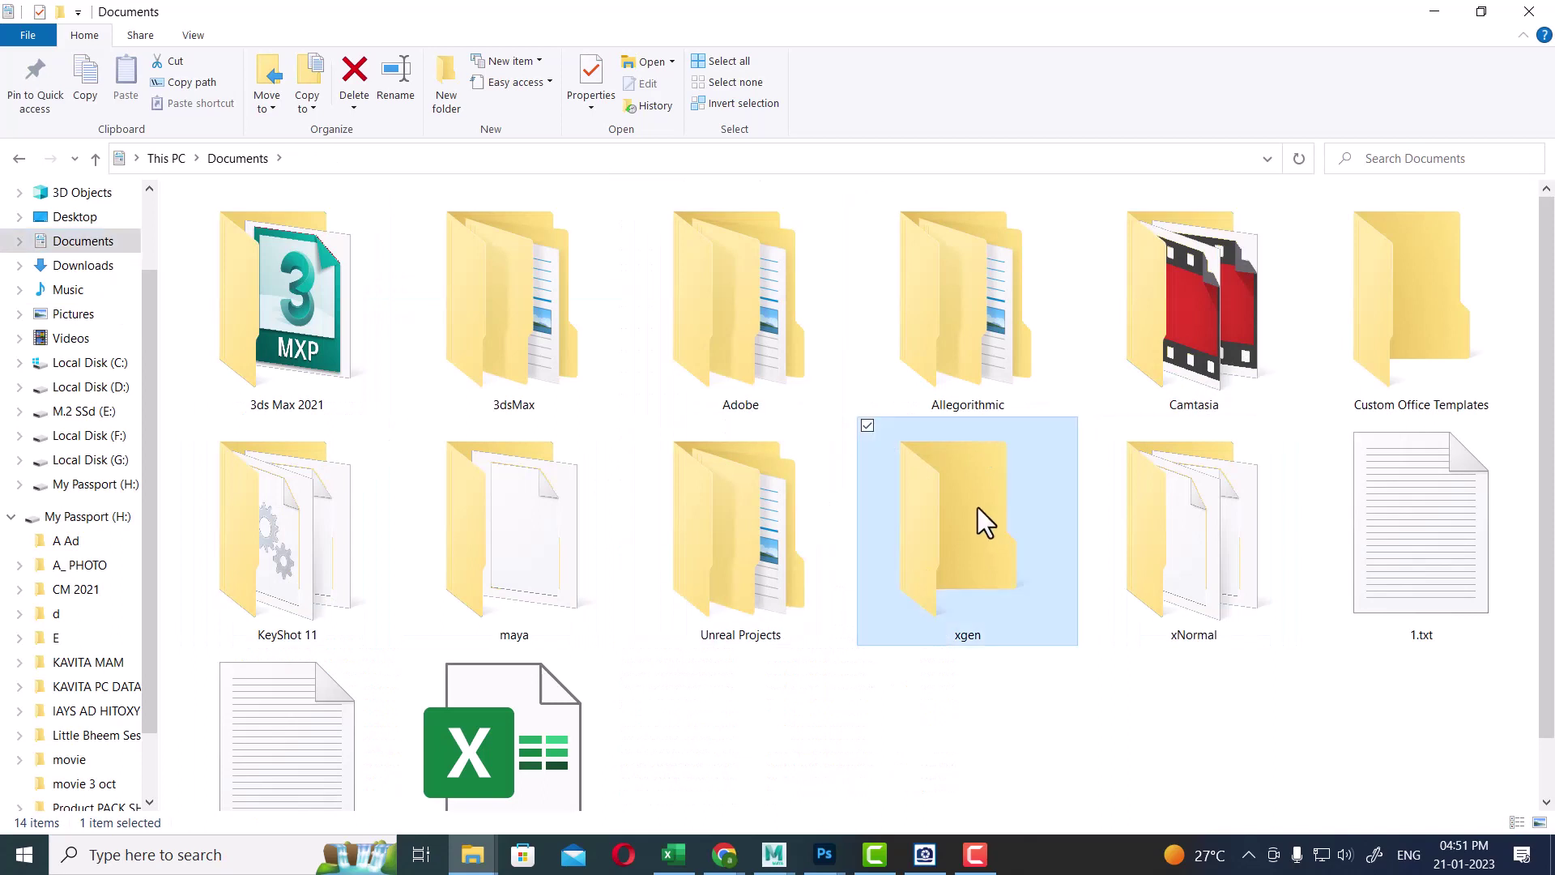
{"action": "key", "text": "m"}
{"action": "double_click", "coordinate": [571, 534]}
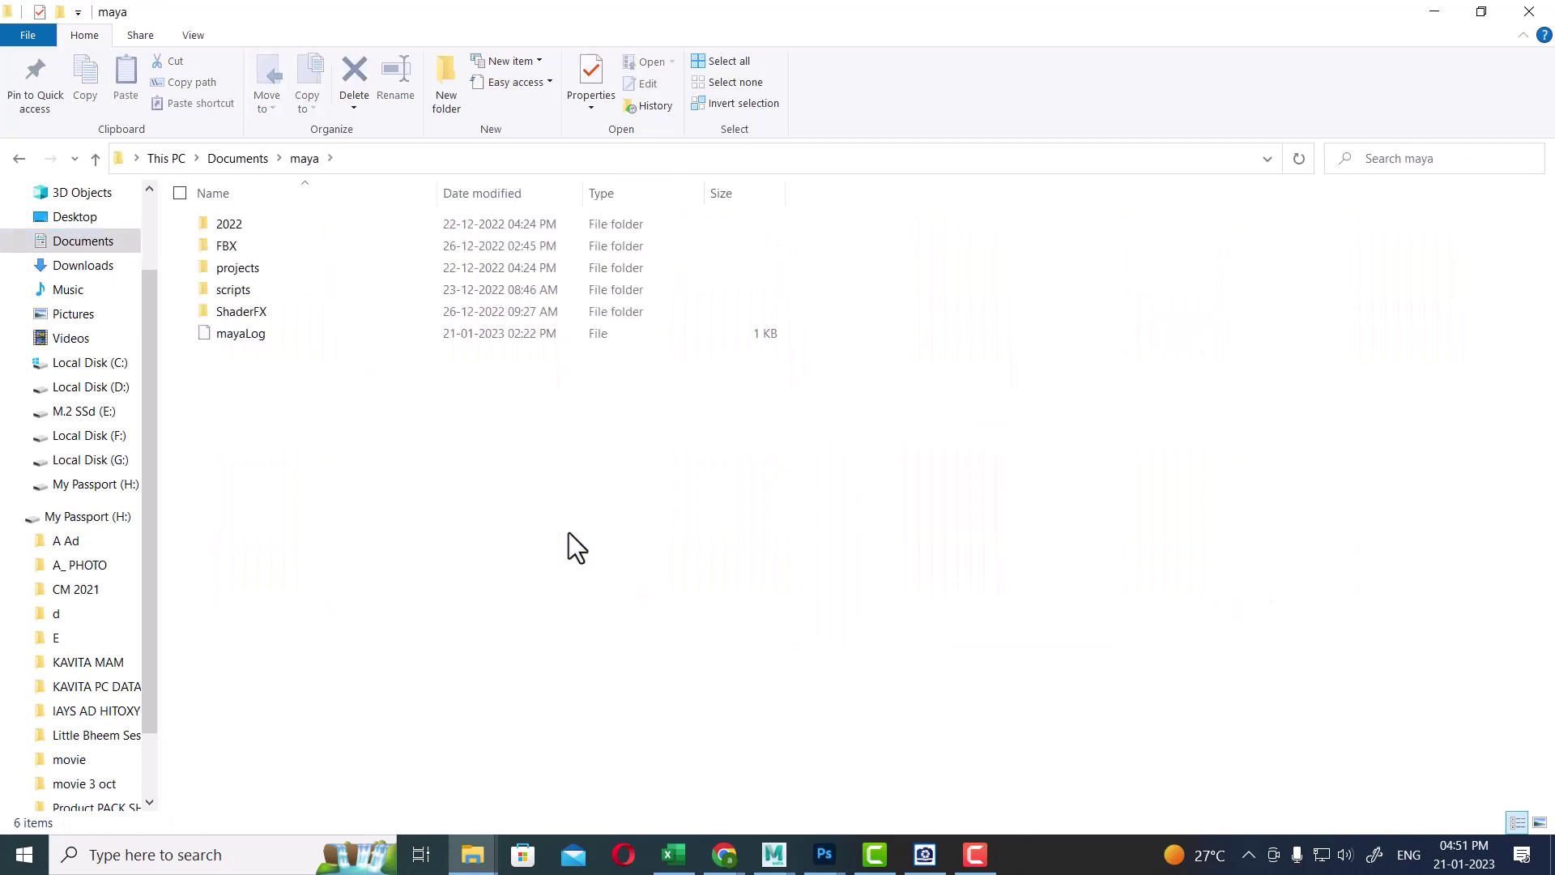
{"action": "double_click", "coordinate": [260, 270]}
{"action": "double_click", "coordinate": [250, 223]}
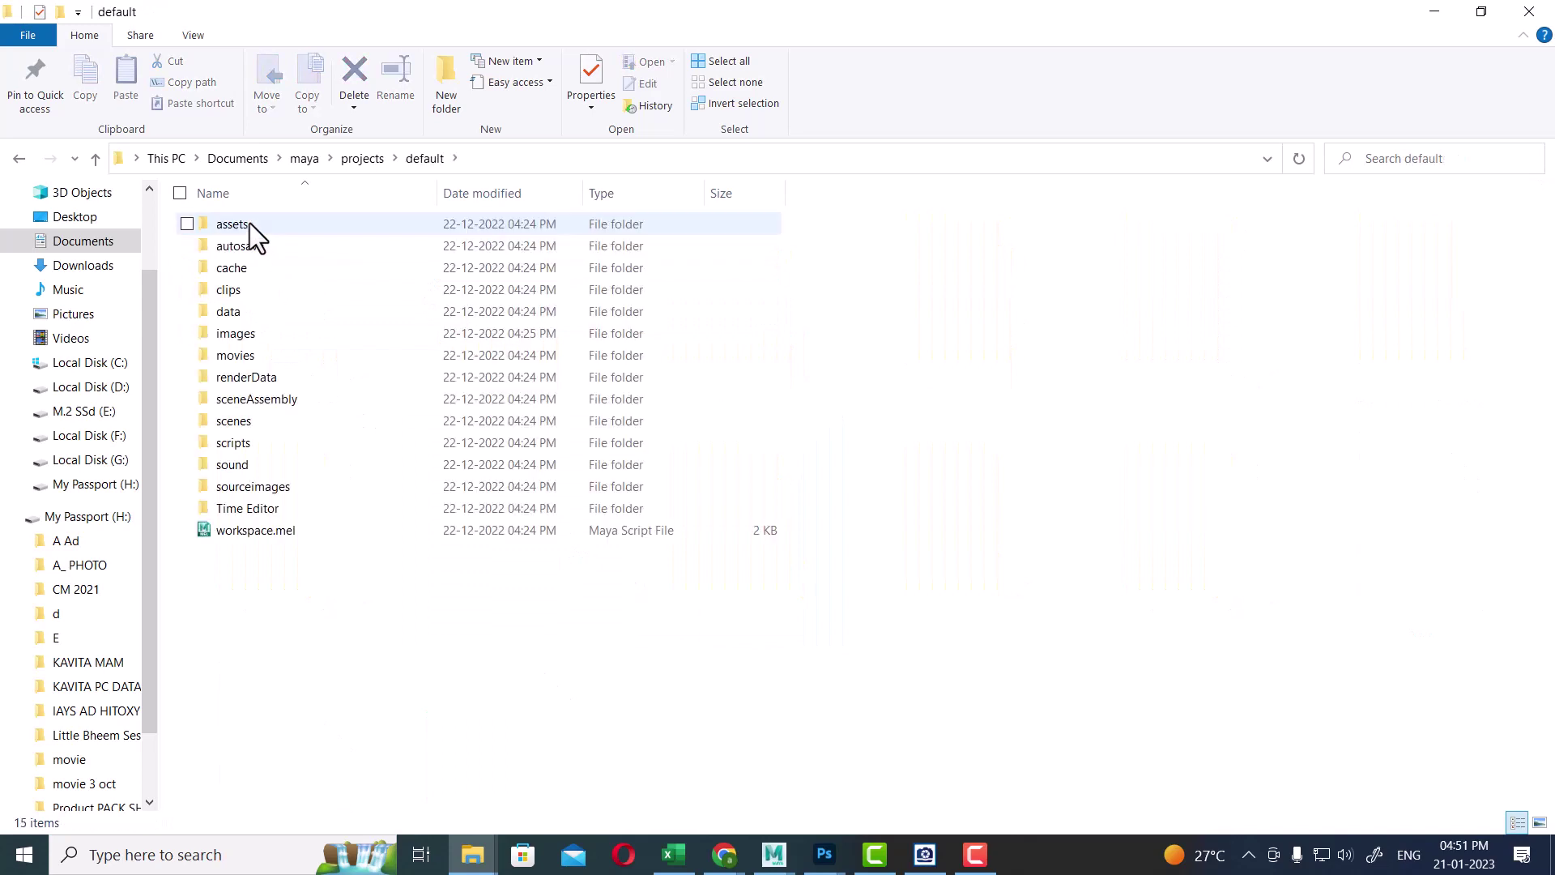
{"action": "double_click", "coordinate": [284, 486]}
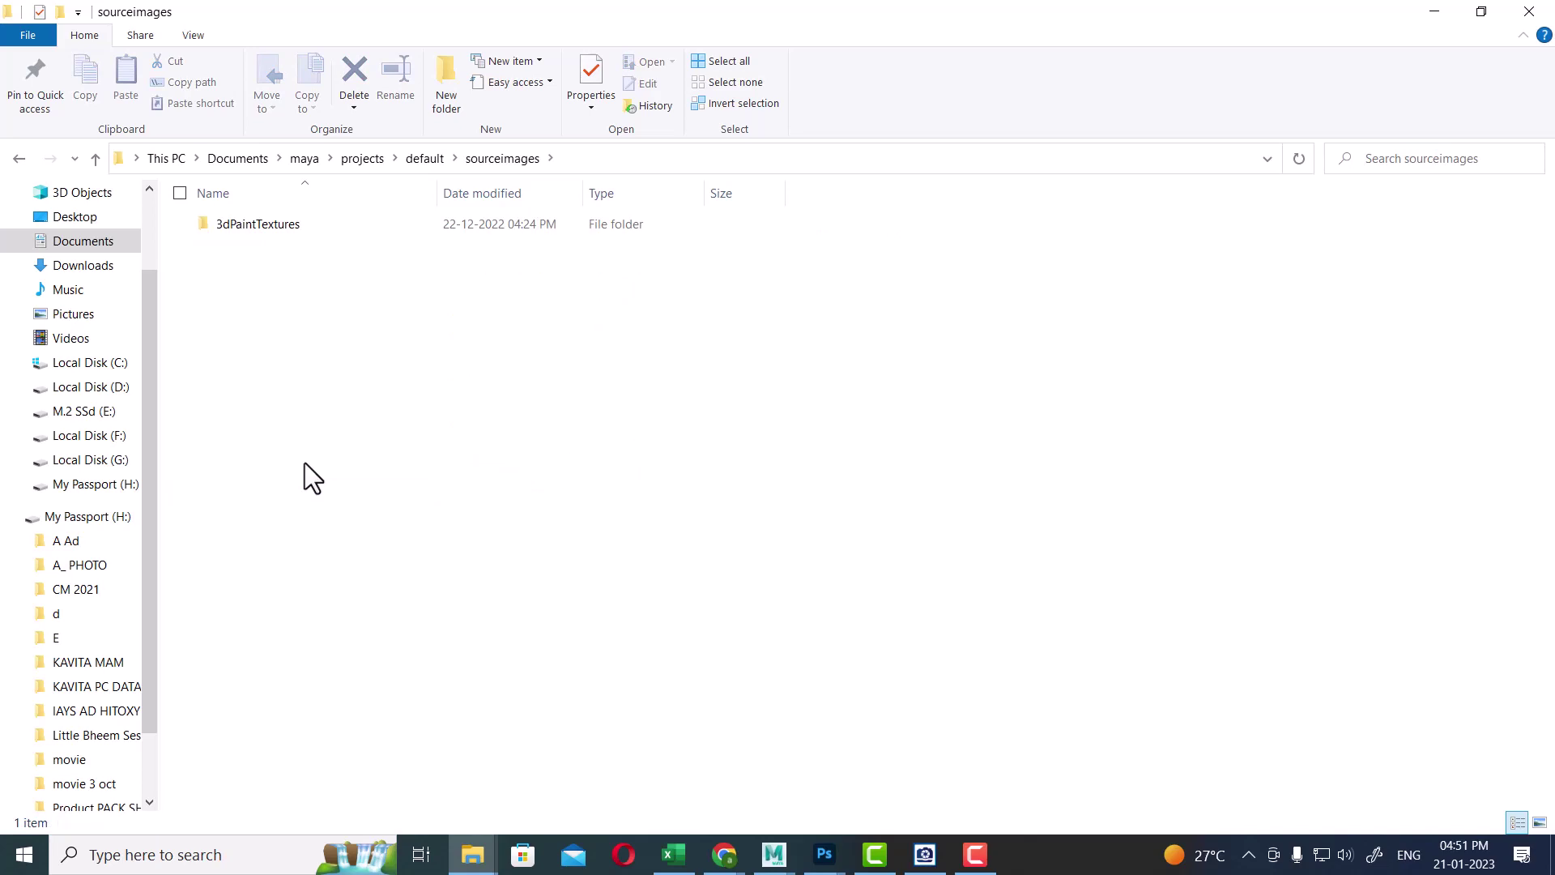
{"action": "left_click", "coordinate": [1432, 18]}
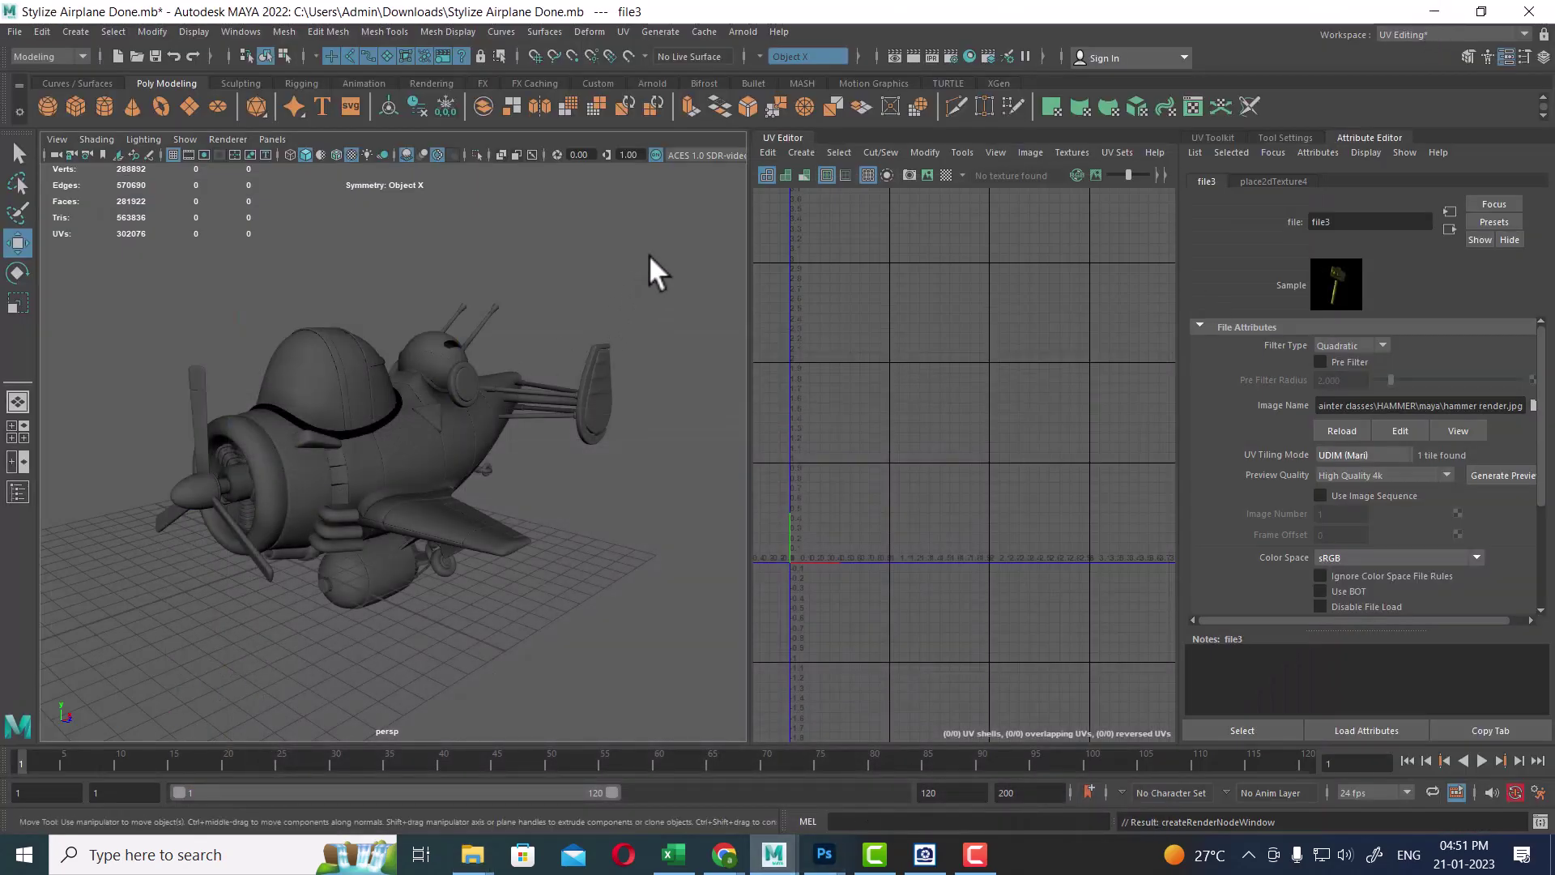
- Select the whole airplane and examine how its UV shells are spread across the tiles
{"action": "left_click_drag", "start_coordinate": [659, 251], "coordinate": [609, 373]}
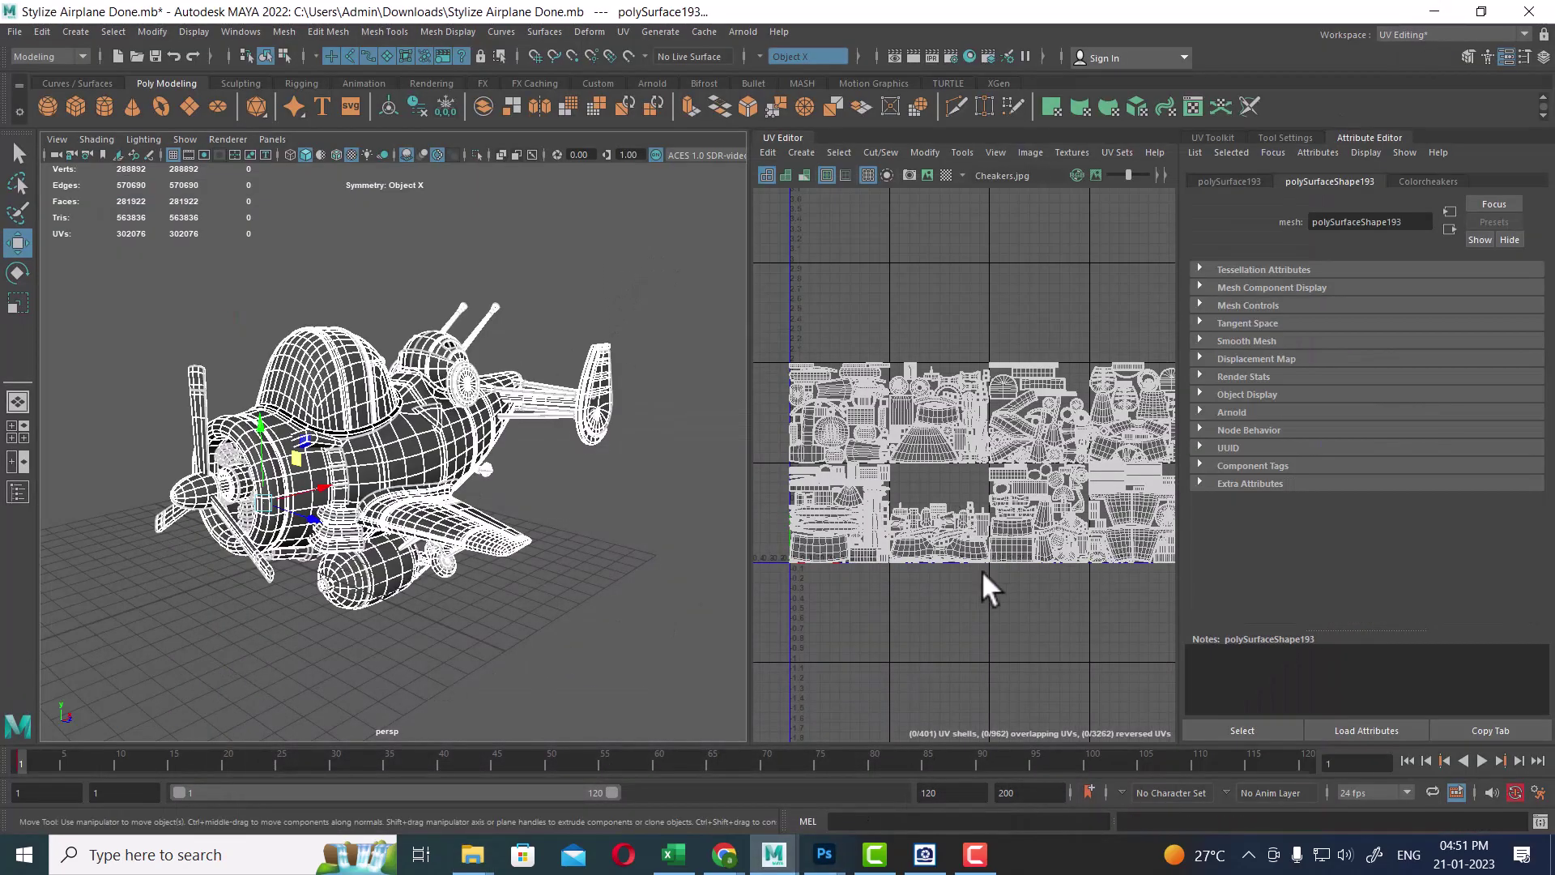
{"action": "scroll", "coordinate": [1004, 514], "scroll_direction": "down", "scroll_amount": 2}
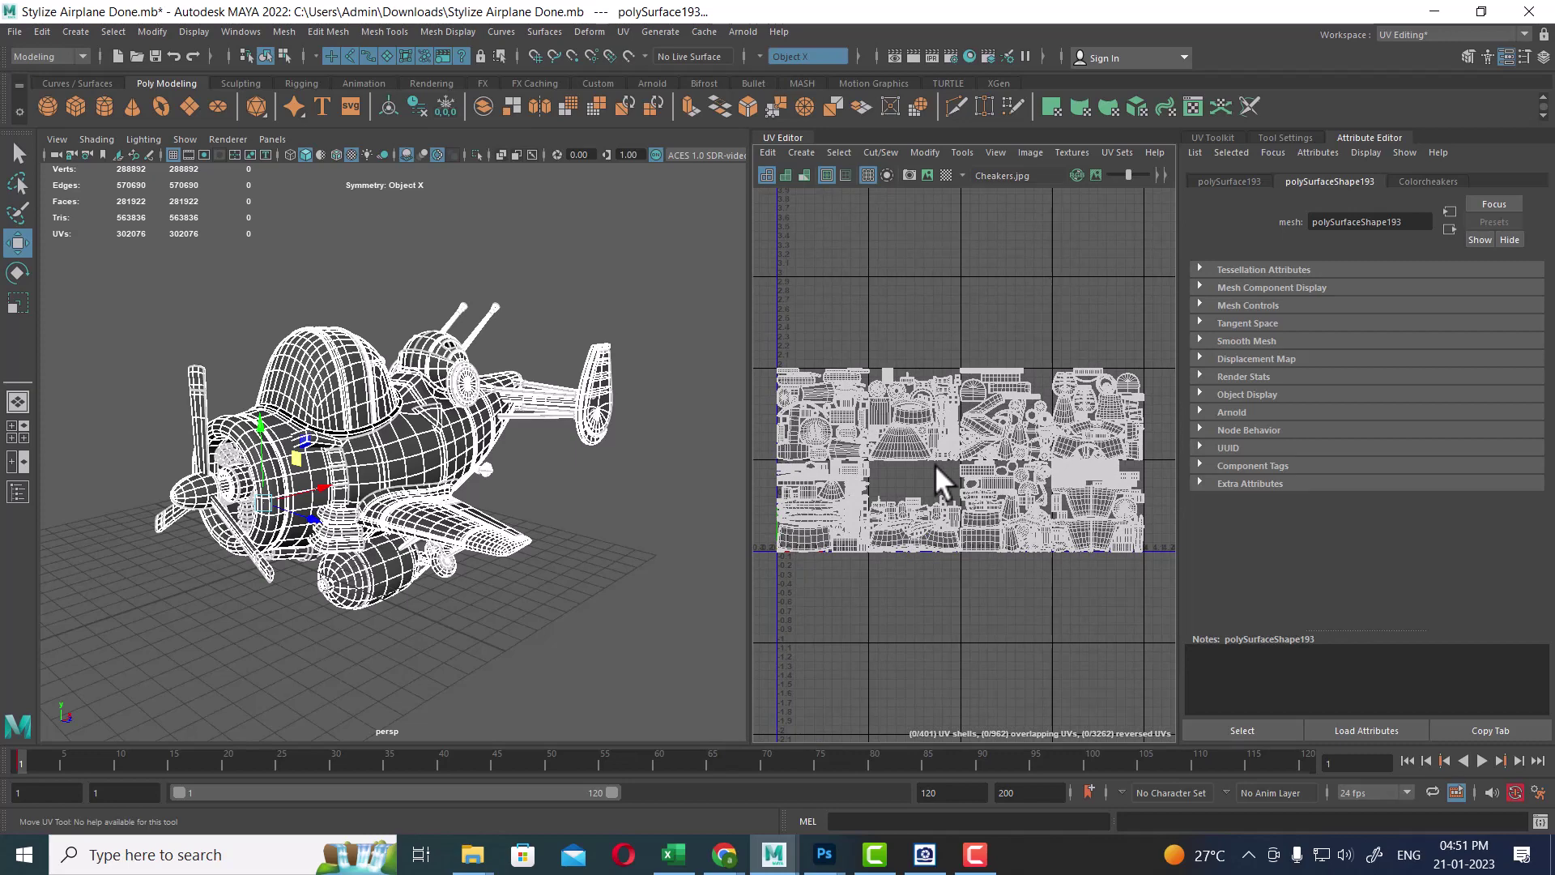
{"action": "left_click", "coordinate": [975, 855]}
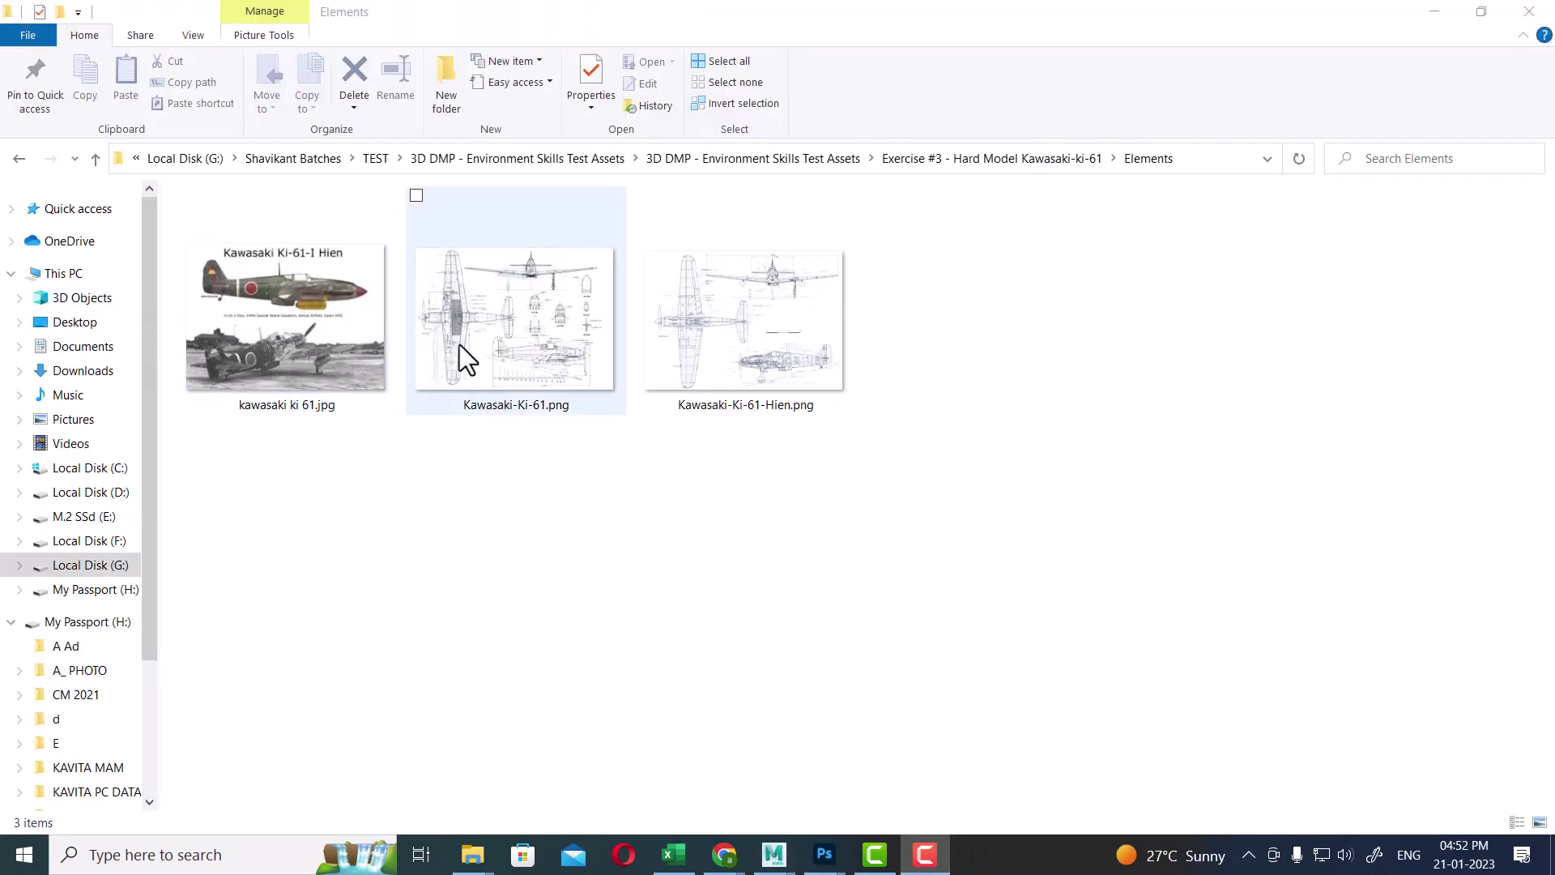
- View the blueprint images Kawasaki-Ki-61.png and Kawasaki-Ki-61-Hien.png, and return to the Elements folder
{"action": "left_click", "coordinate": [478, 338]}
{"action": "double_click", "coordinate": [478, 338]}
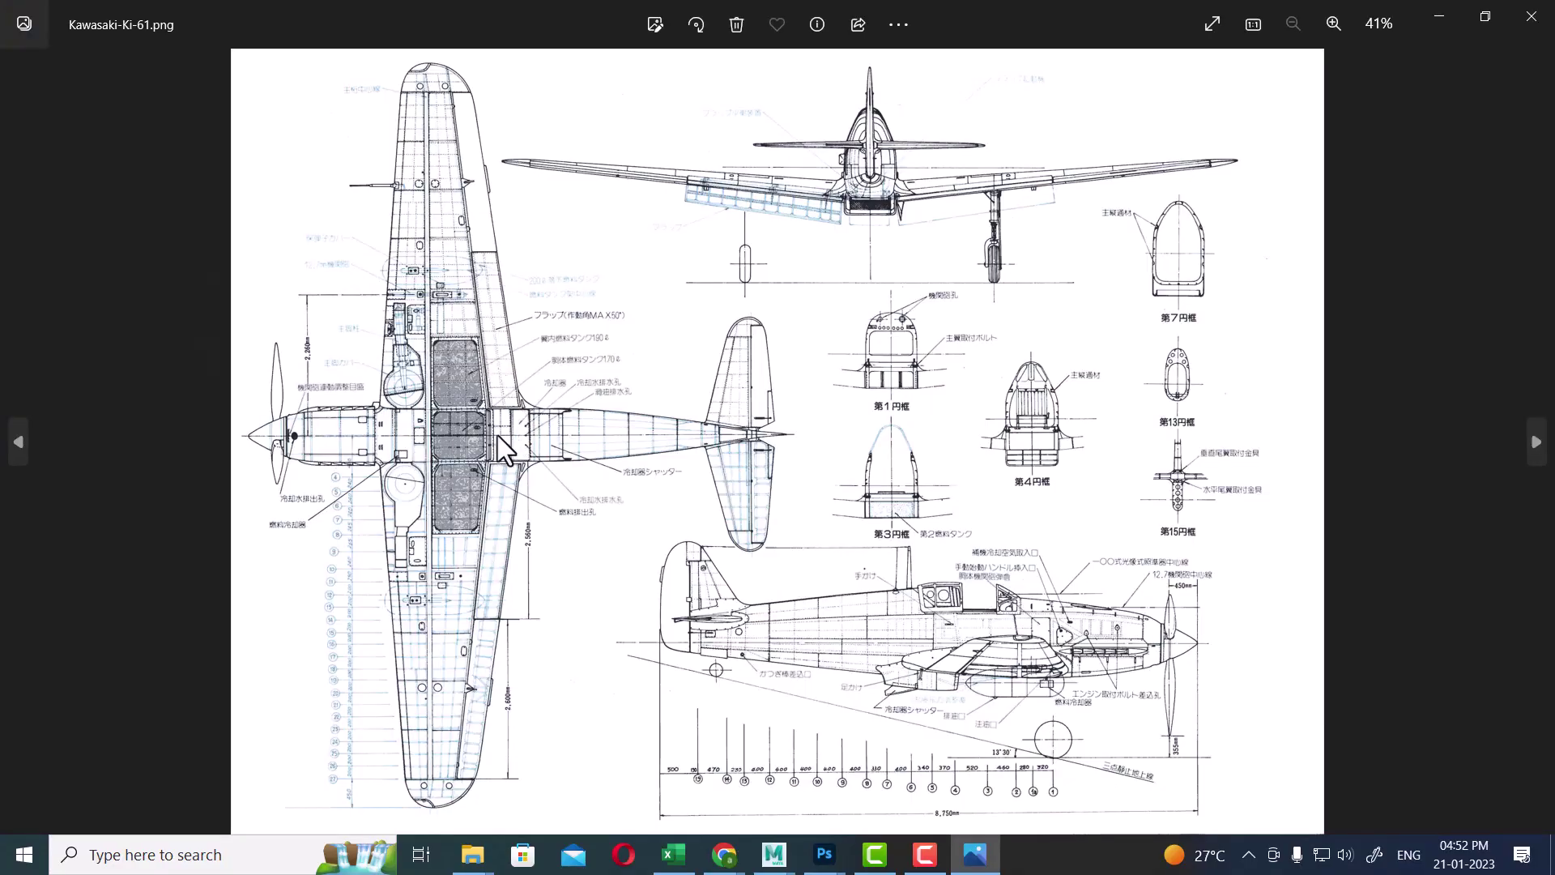
{"action": "left_click", "coordinate": [1536, 441]}
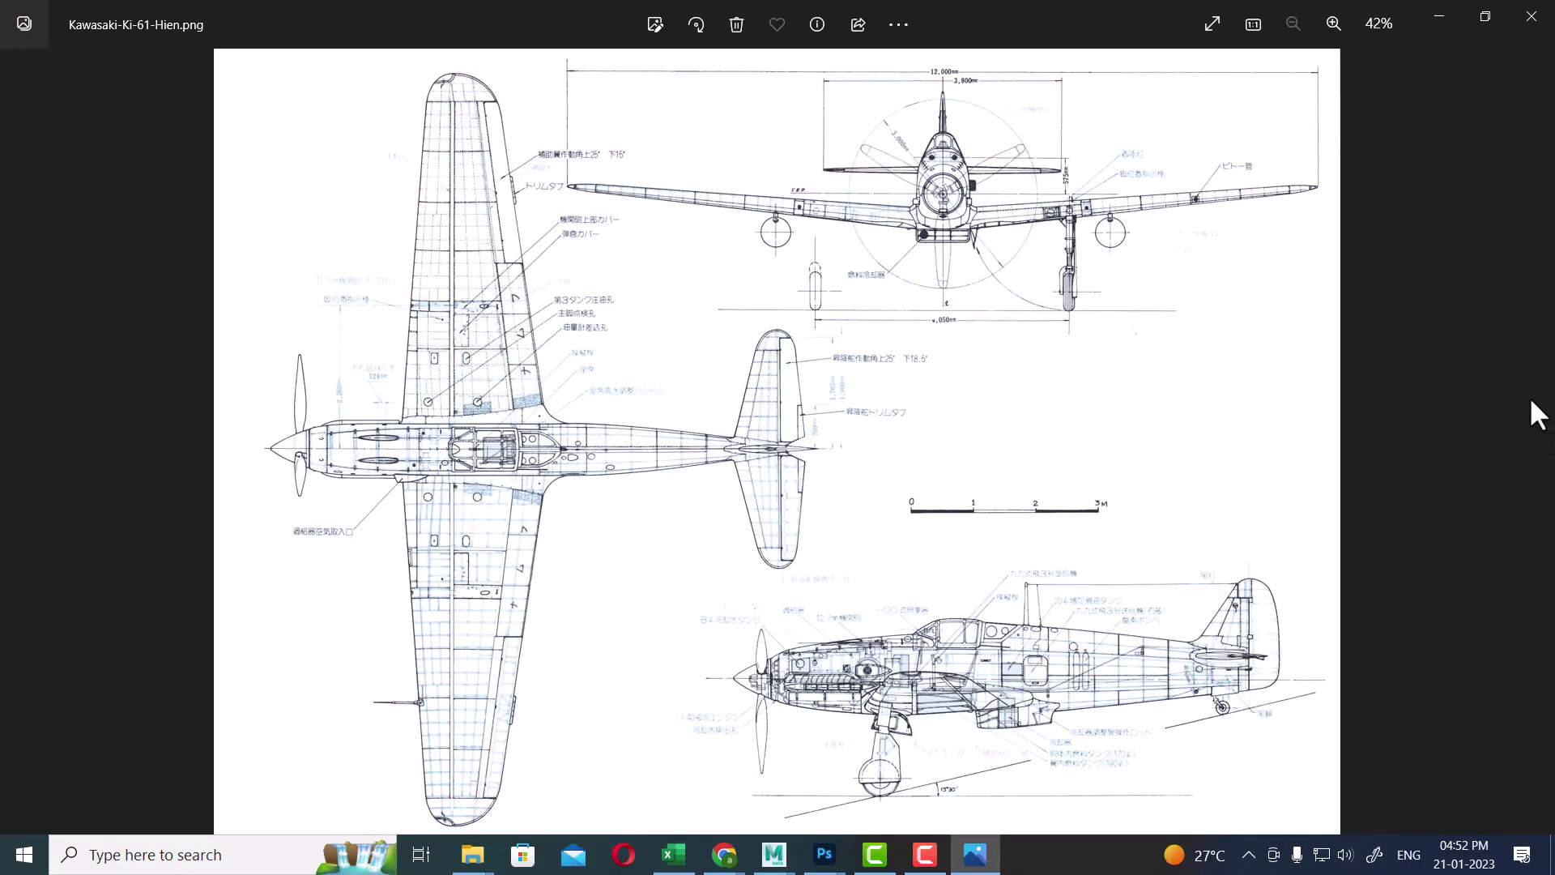
{"action": "left_click", "coordinate": [1441, 31]}
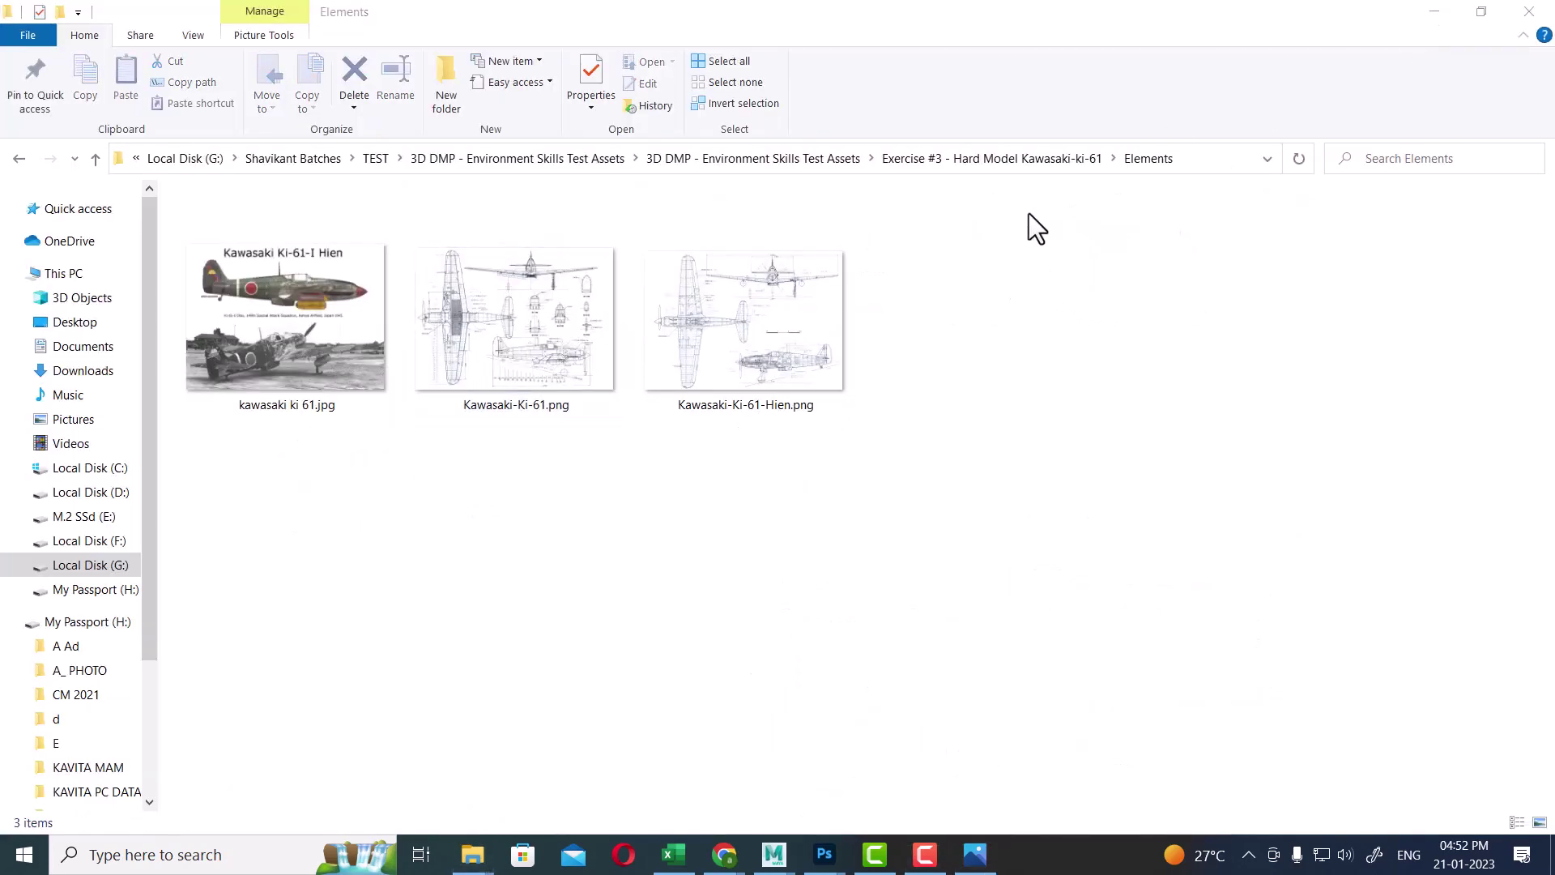
- Open instruction.txt from the outer 3D DMP - Environment Skills Test Assets folder, read its exercises through Exercise #3, and close it
{"action": "left_click", "coordinate": [1002, 160]}
{"action": "left_click", "coordinate": [797, 159]}
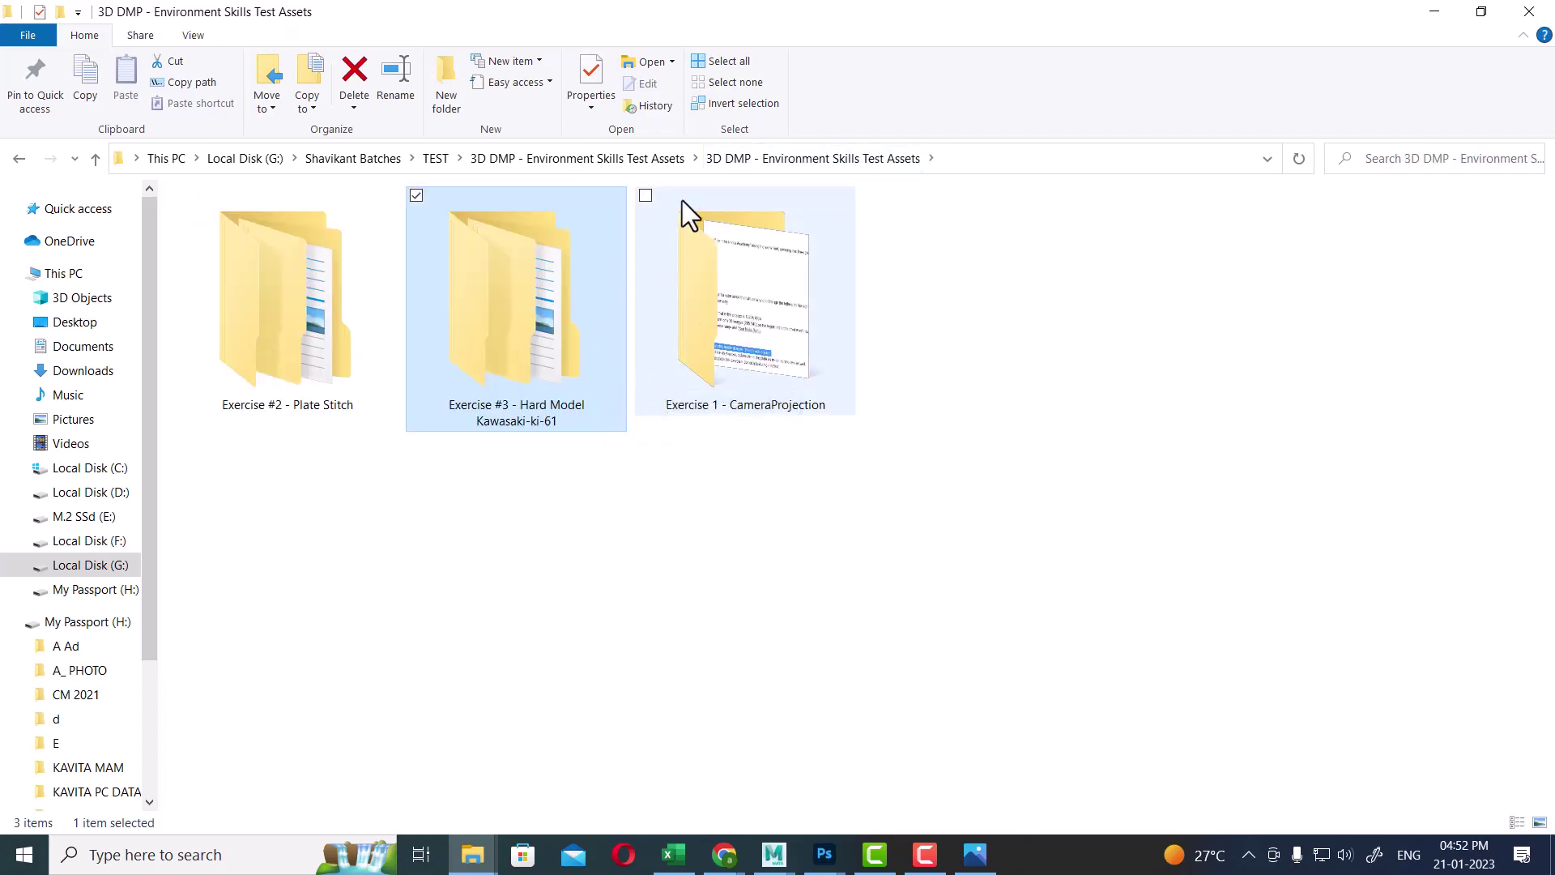
{"action": "left_click", "coordinate": [625, 158]}
{"action": "double_click", "coordinate": [321, 249]}
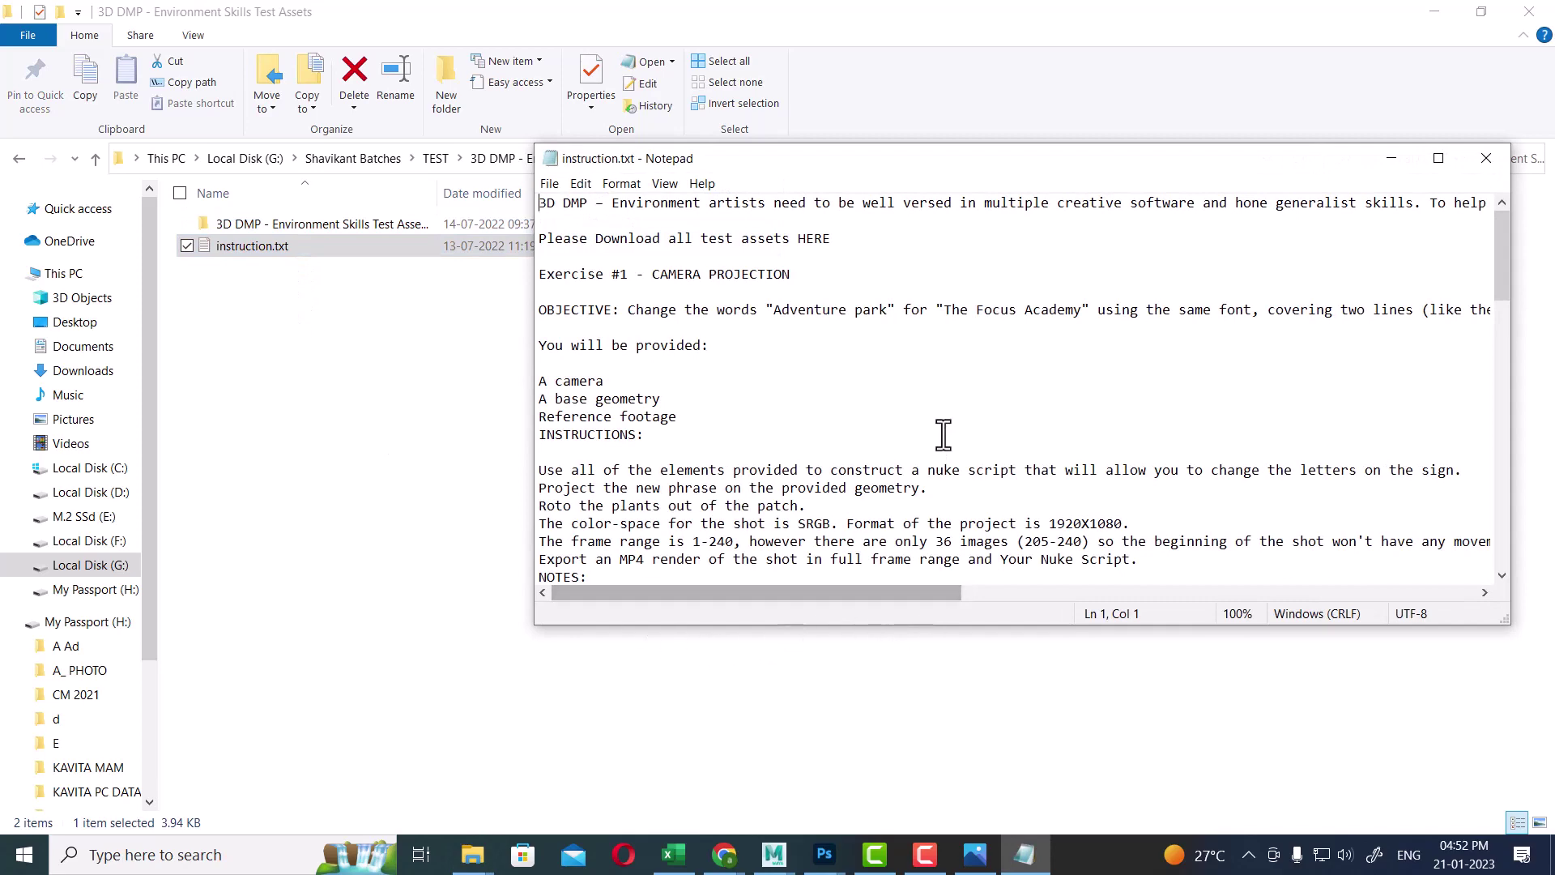
{"action": "scroll", "coordinate": [940, 437], "scroll_direction": "down", "scroll_amount": 3}
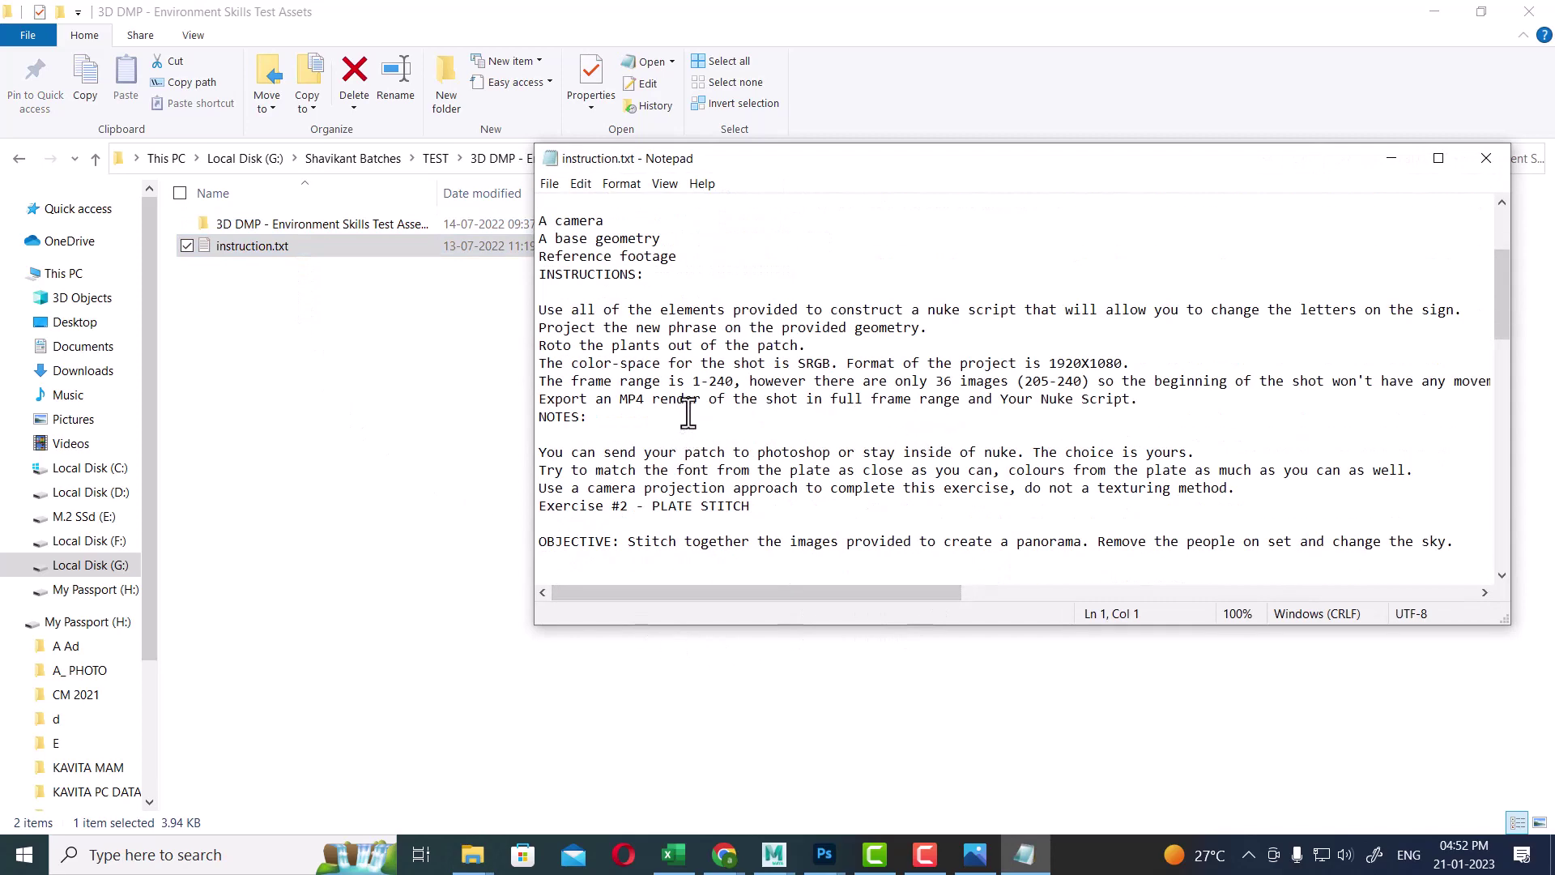
{"action": "scroll", "coordinate": [692, 397], "scroll_direction": "down", "scroll_amount": 4}
{"action": "scroll", "coordinate": [700, 387], "scroll_direction": "down", "scroll_amount": 2}
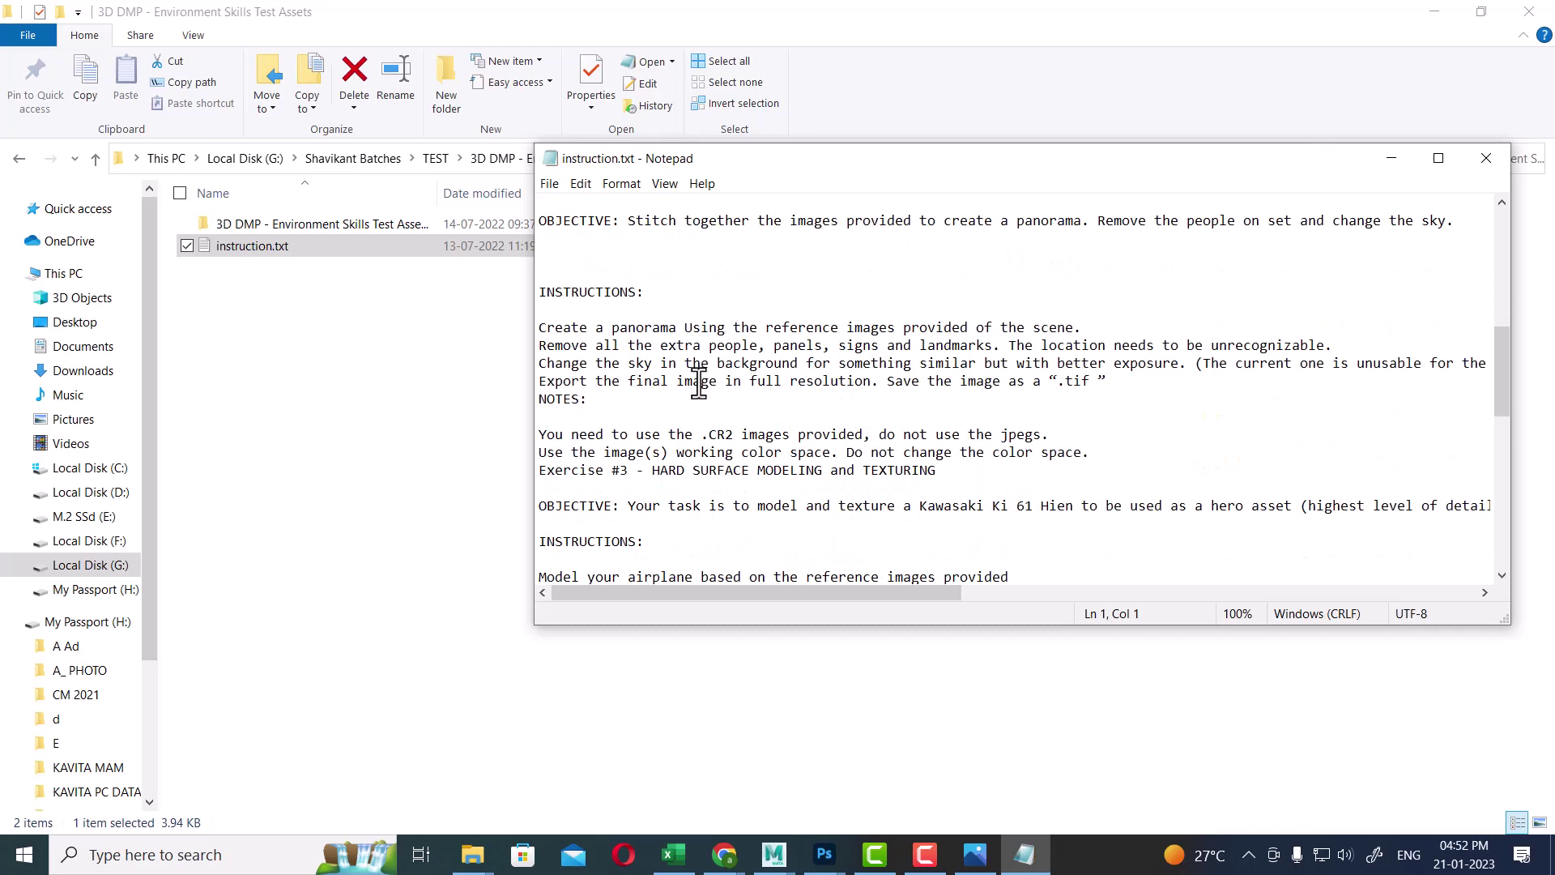
{"action": "scroll", "coordinate": [698, 384], "scroll_direction": "down", "scroll_amount": 2}
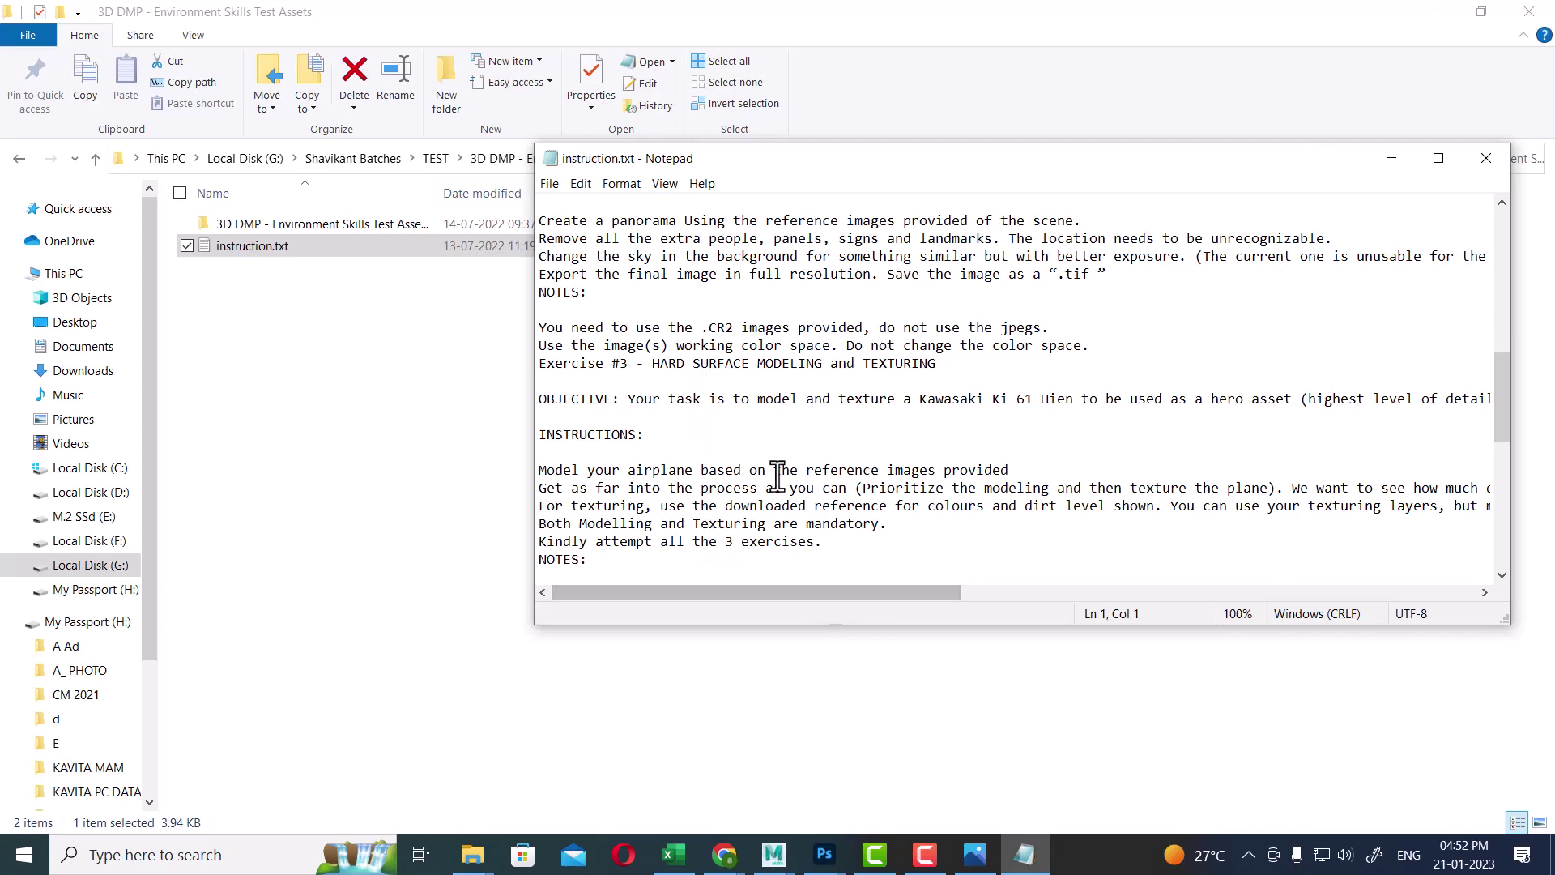
{"action": "left_click_drag", "start_coordinate": [740, 592], "coordinate": [663, 595]}
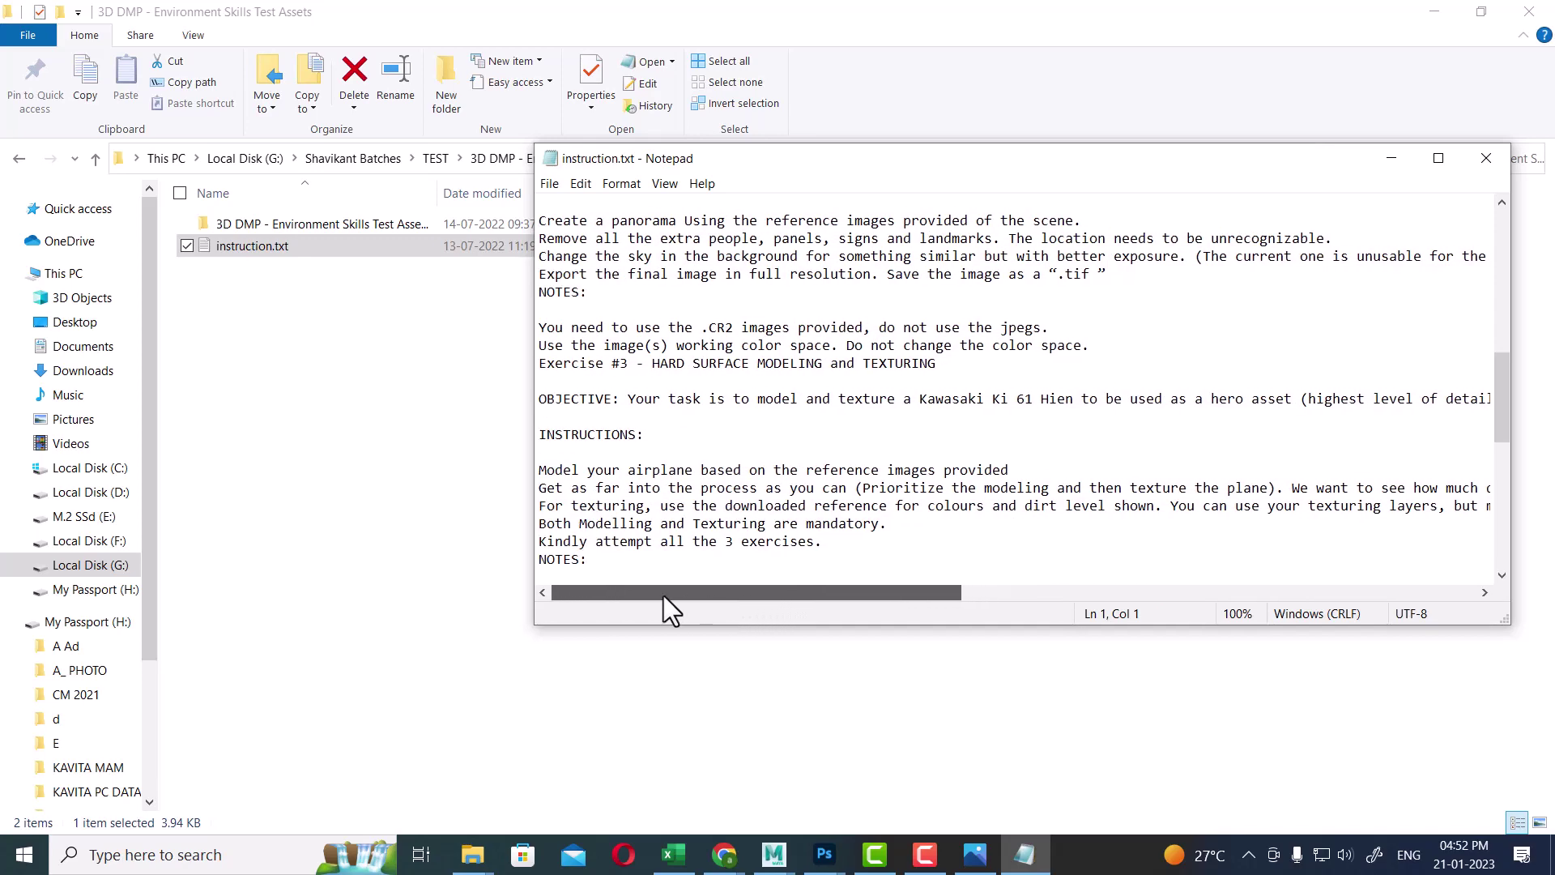
{"action": "left_click", "coordinate": [1486, 160]}
- Open Environments Test instructions.pdf from the nested EnvironmentsTestinstructions folder inside the TEST folder
{"action": "left_click", "coordinate": [435, 158]}
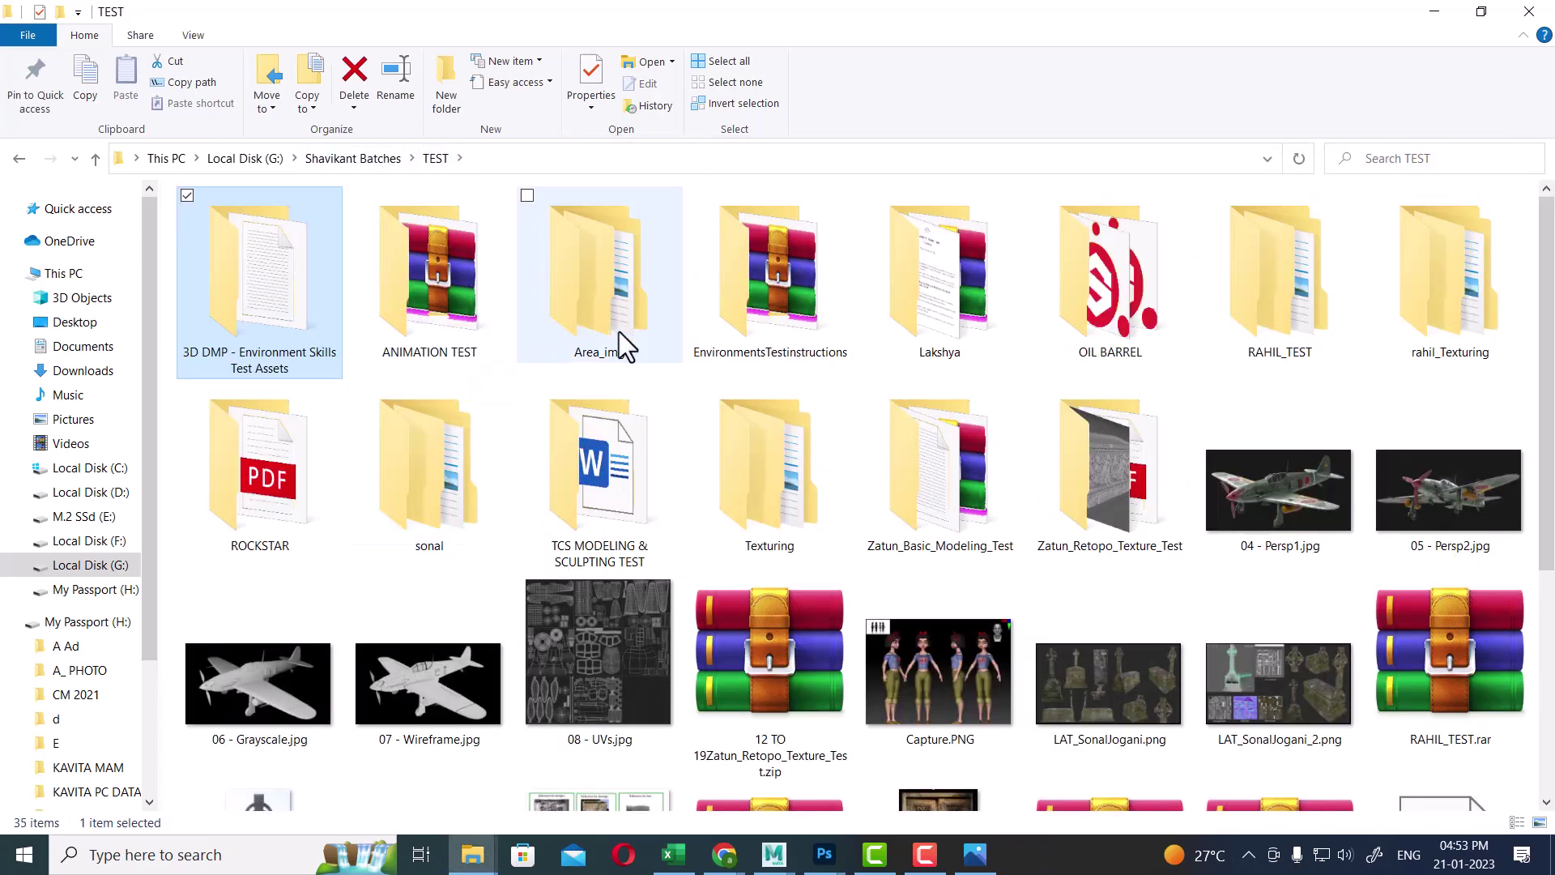
{"action": "mouse_move", "coordinate": [624, 335]}
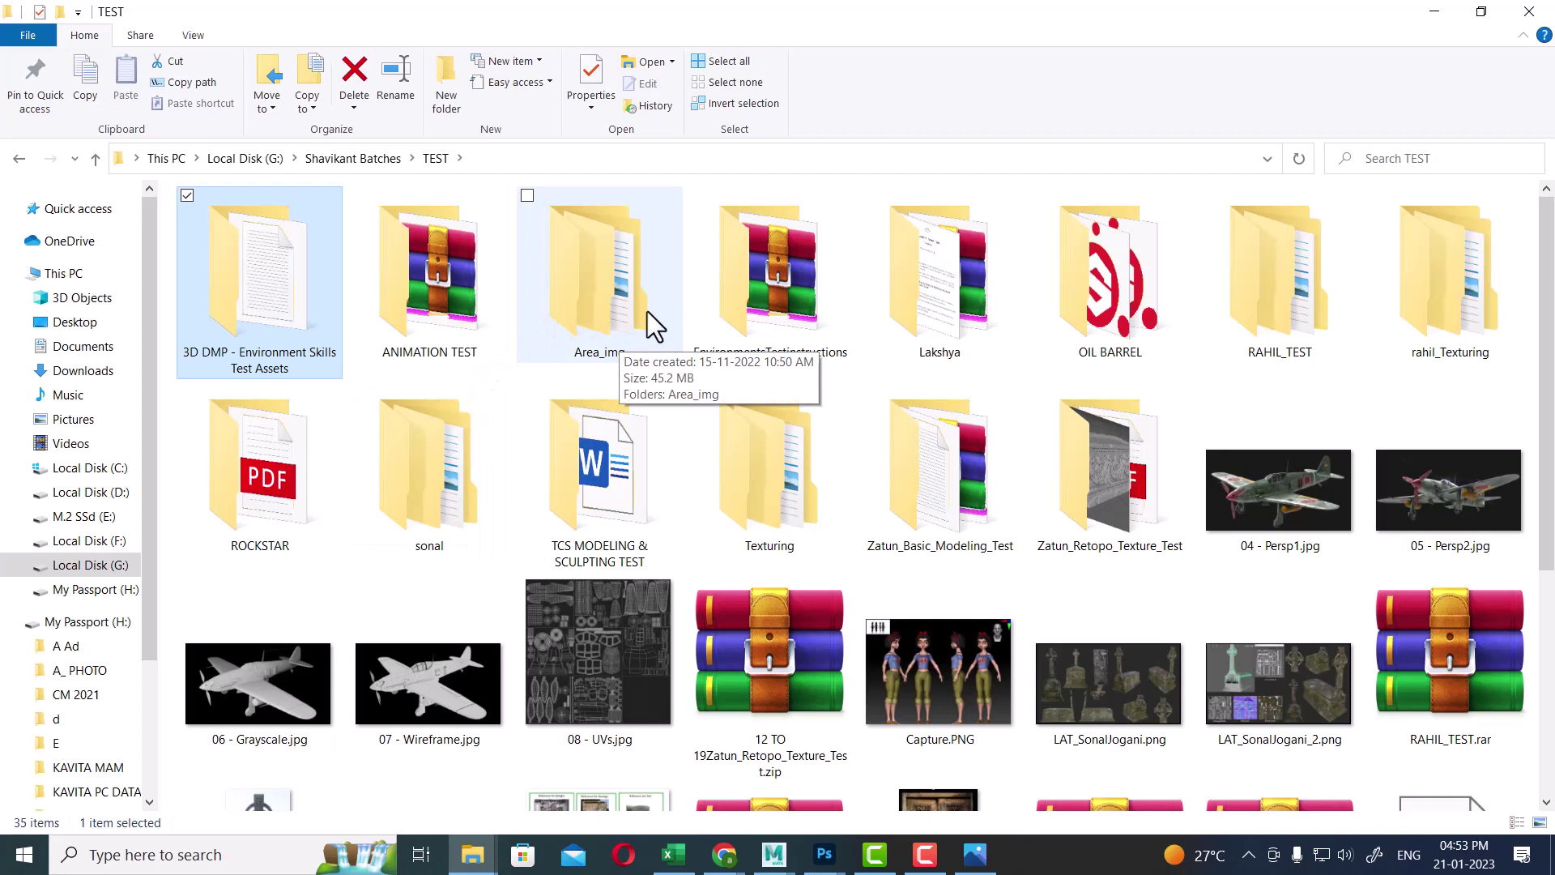
{"action": "left_click", "coordinate": [282, 470]}
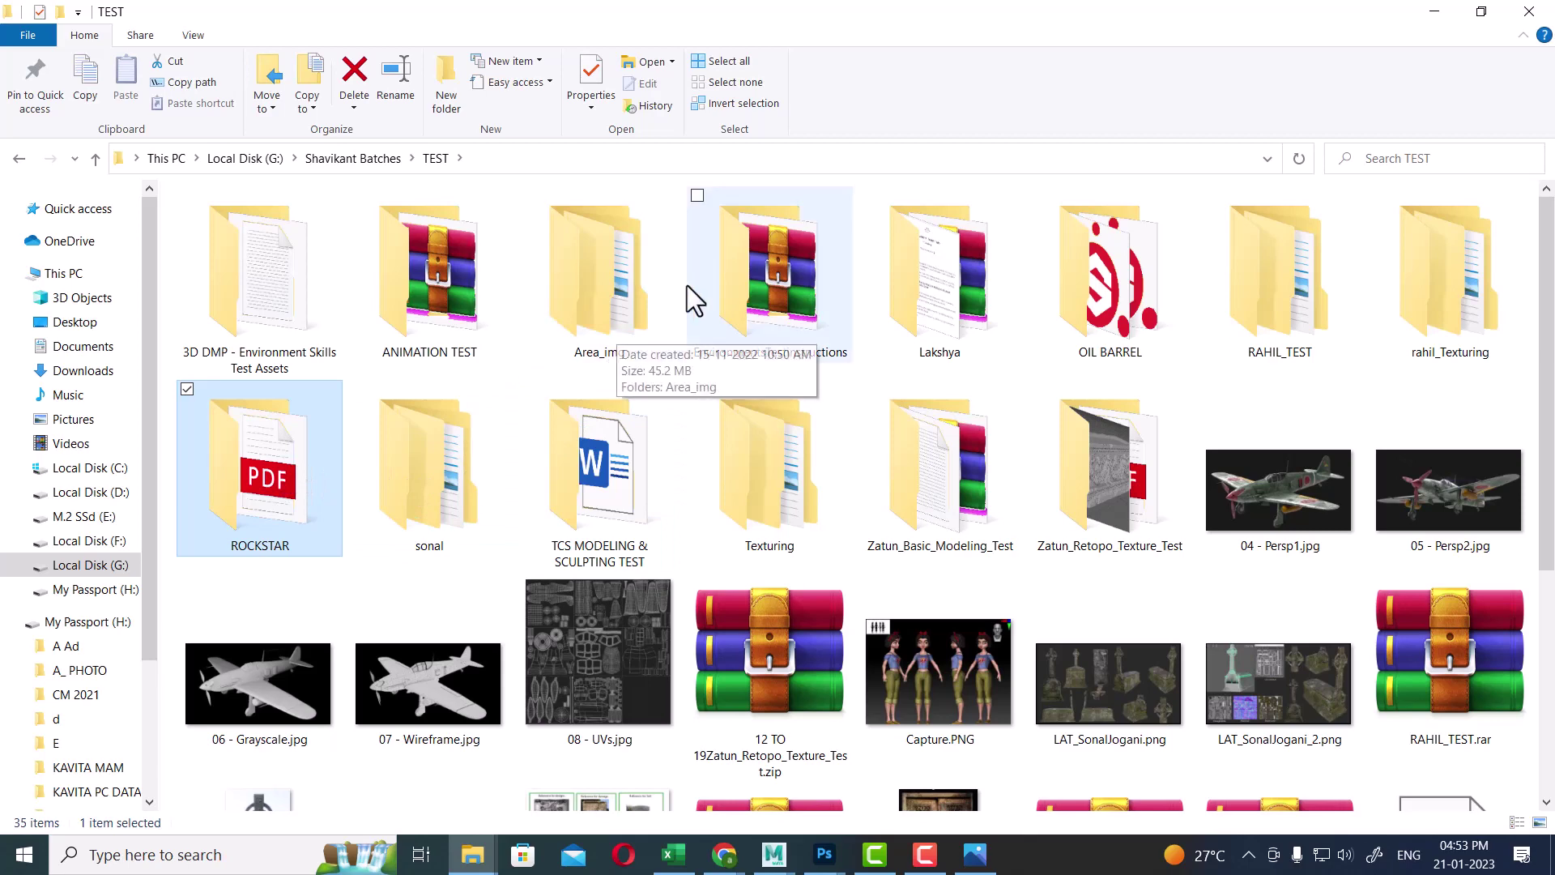
{"action": "double_click", "coordinate": [816, 274]}
{"action": "double_click", "coordinate": [348, 230]}
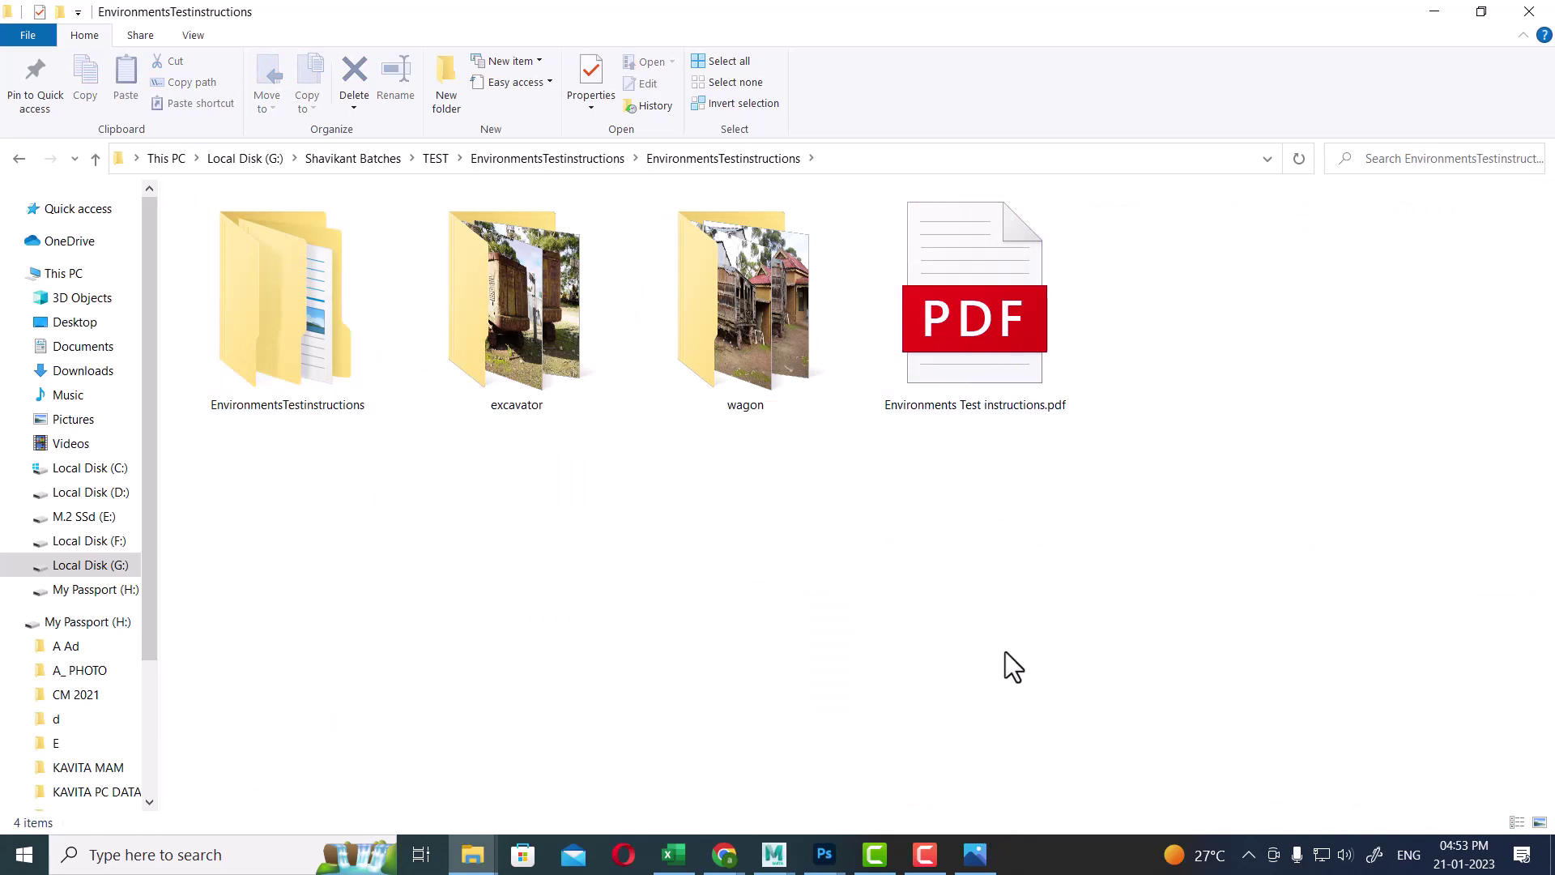
{"action": "double_click", "coordinate": [934, 375]}
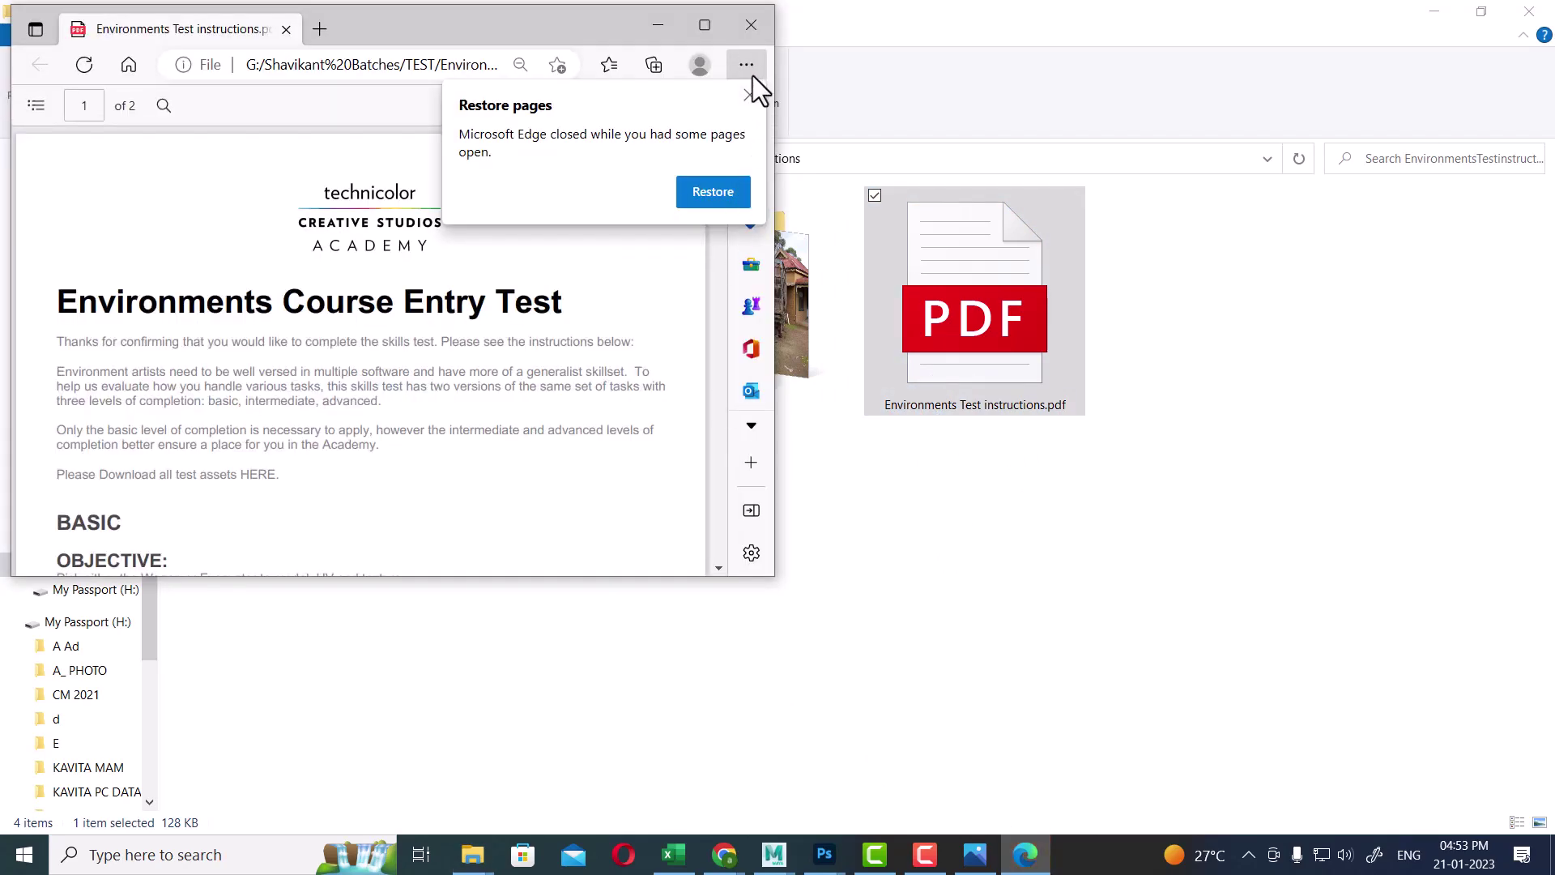
- Dismiss the page-restore prompt, maximize the PDF window and skim the environment test brief through to the Notes on page 2
{"action": "left_click", "coordinate": [750, 92]}
{"action": "left_click", "coordinate": [706, 25]}
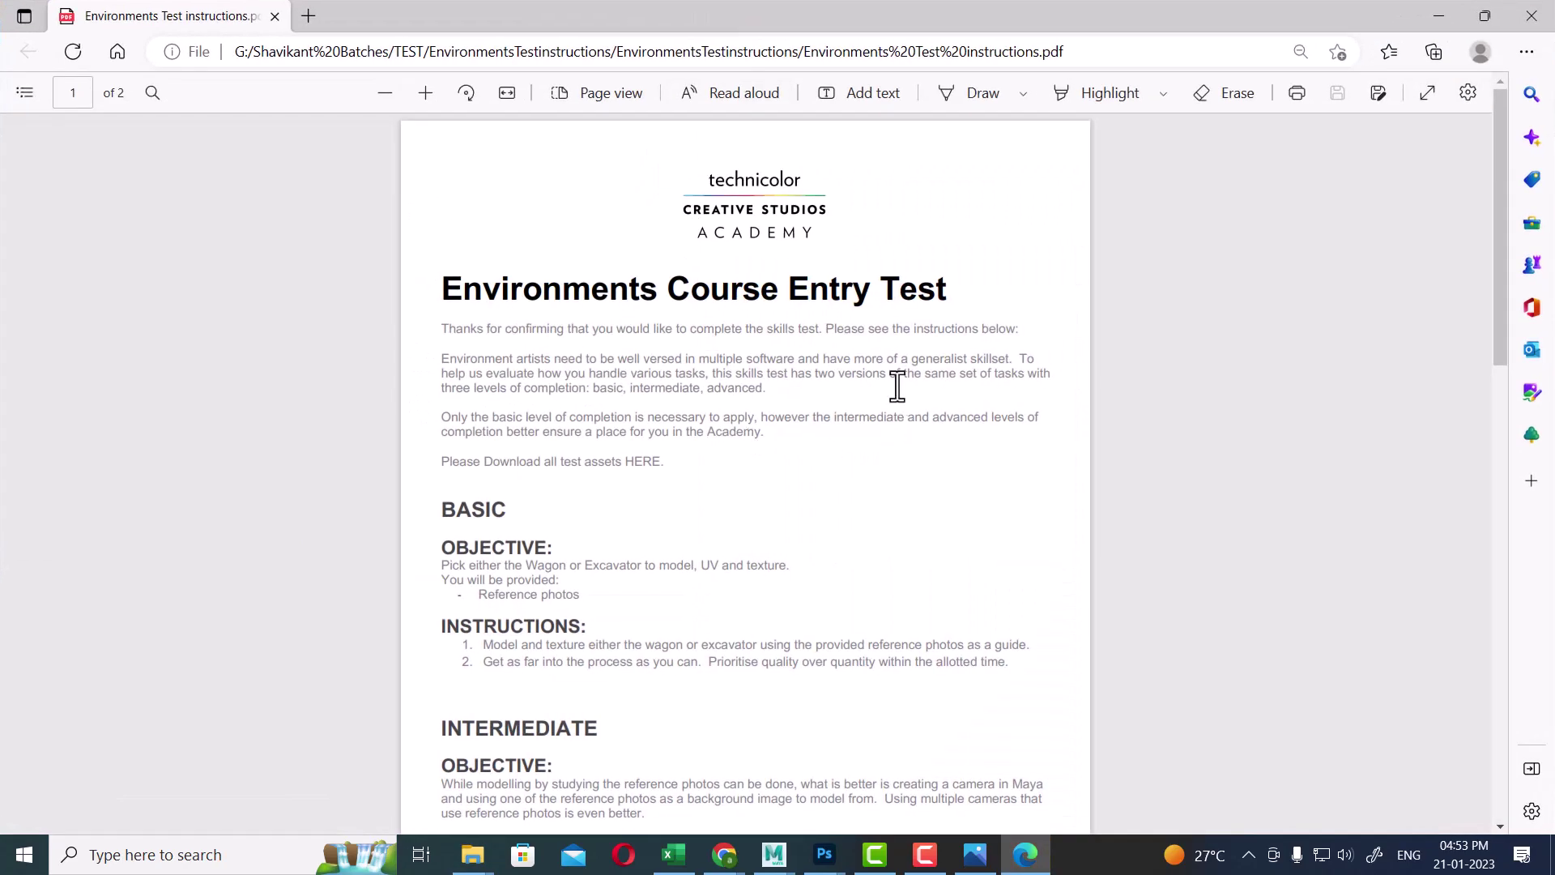
{"action": "scroll", "coordinate": [892, 412], "scroll_direction": "down", "scroll_amount": 12}
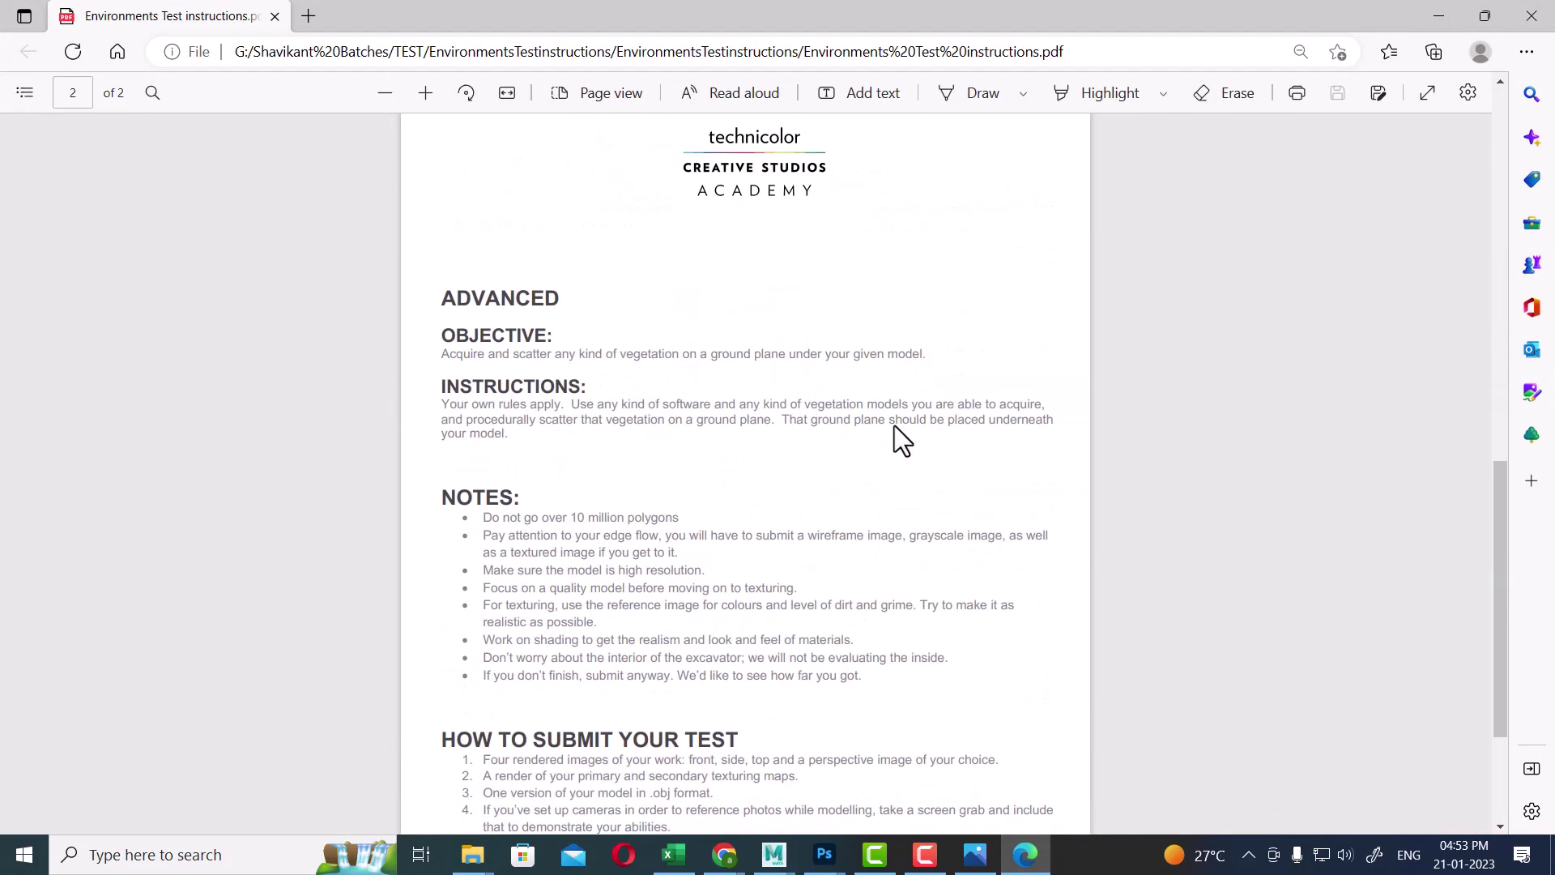
{"action": "scroll", "coordinate": [894, 425], "scroll_direction": "down", "scroll_amount": 3}
{"action": "scroll", "coordinate": [896, 428], "scroll_direction": "up", "scroll_amount": 4}
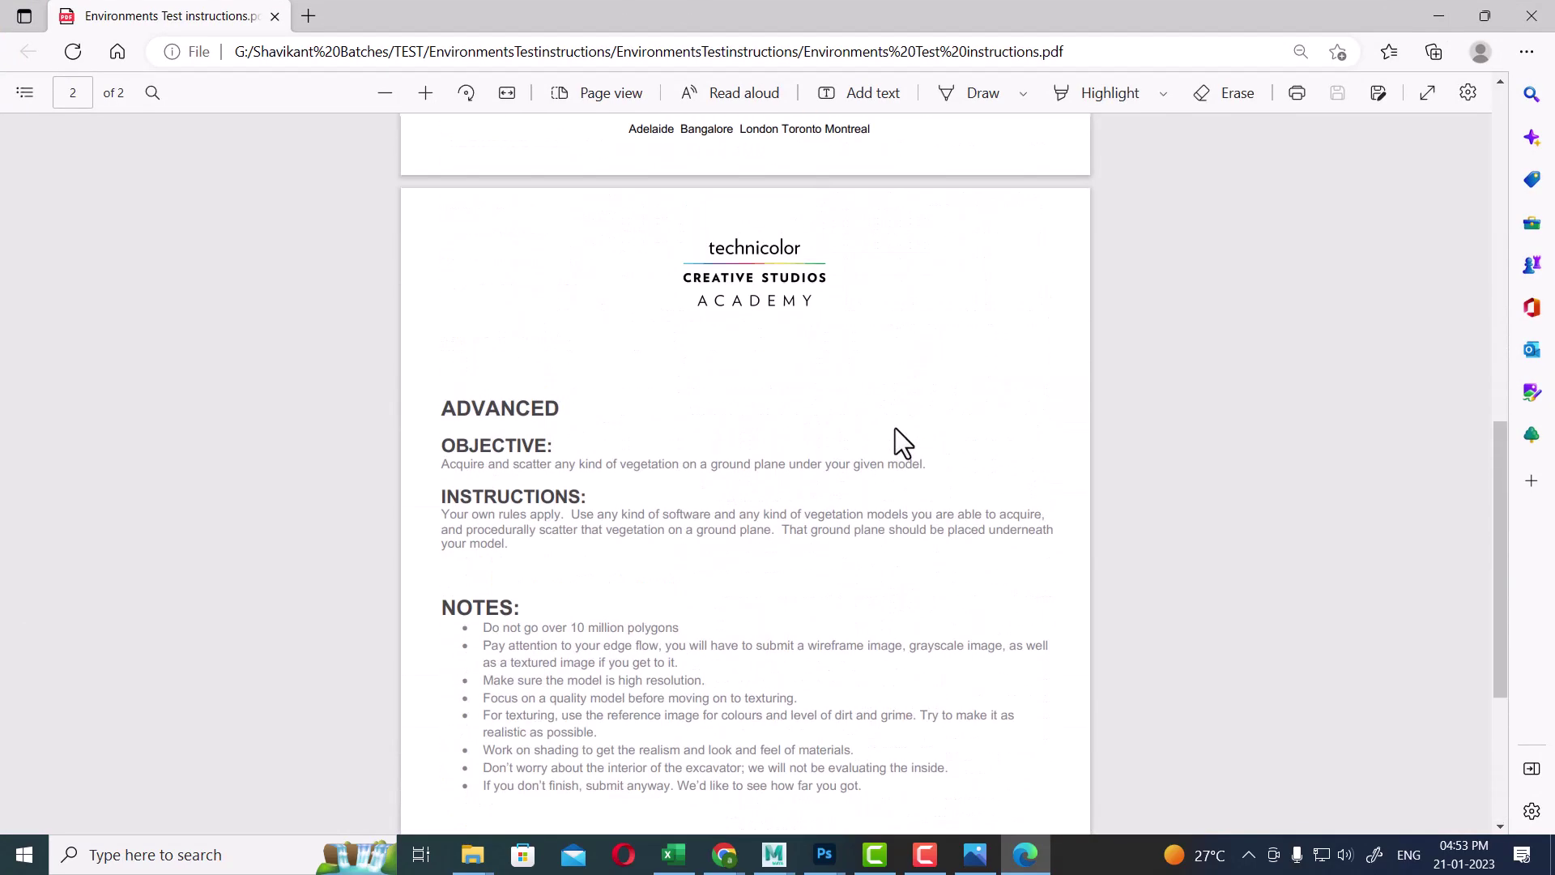
{"action": "scroll", "coordinate": [896, 430], "scroll_direction": "down", "scroll_amount": 3}
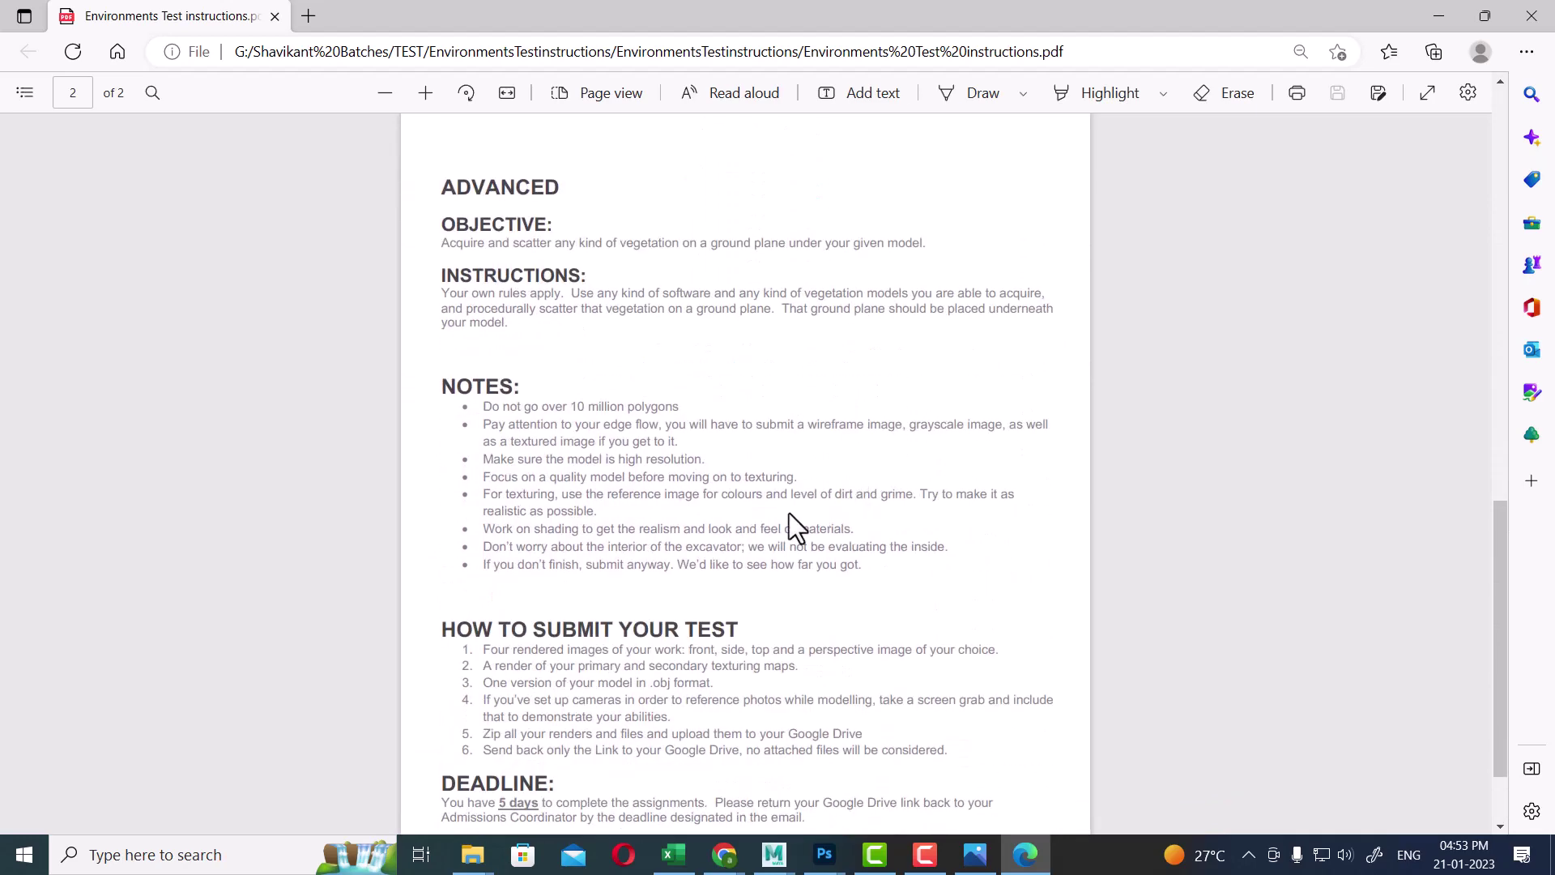
- Highlight passages in the Notes section covering the 10 million polygon limit, edge flow, model quality, and dirt and grime texturing
{"action": "scroll", "coordinate": [789, 512], "scroll_direction": "up", "scroll_amount": 2, "text": "ctrl"}
{"action": "left_click_drag", "start_coordinate": [419, 384], "coordinate": [687, 377]}
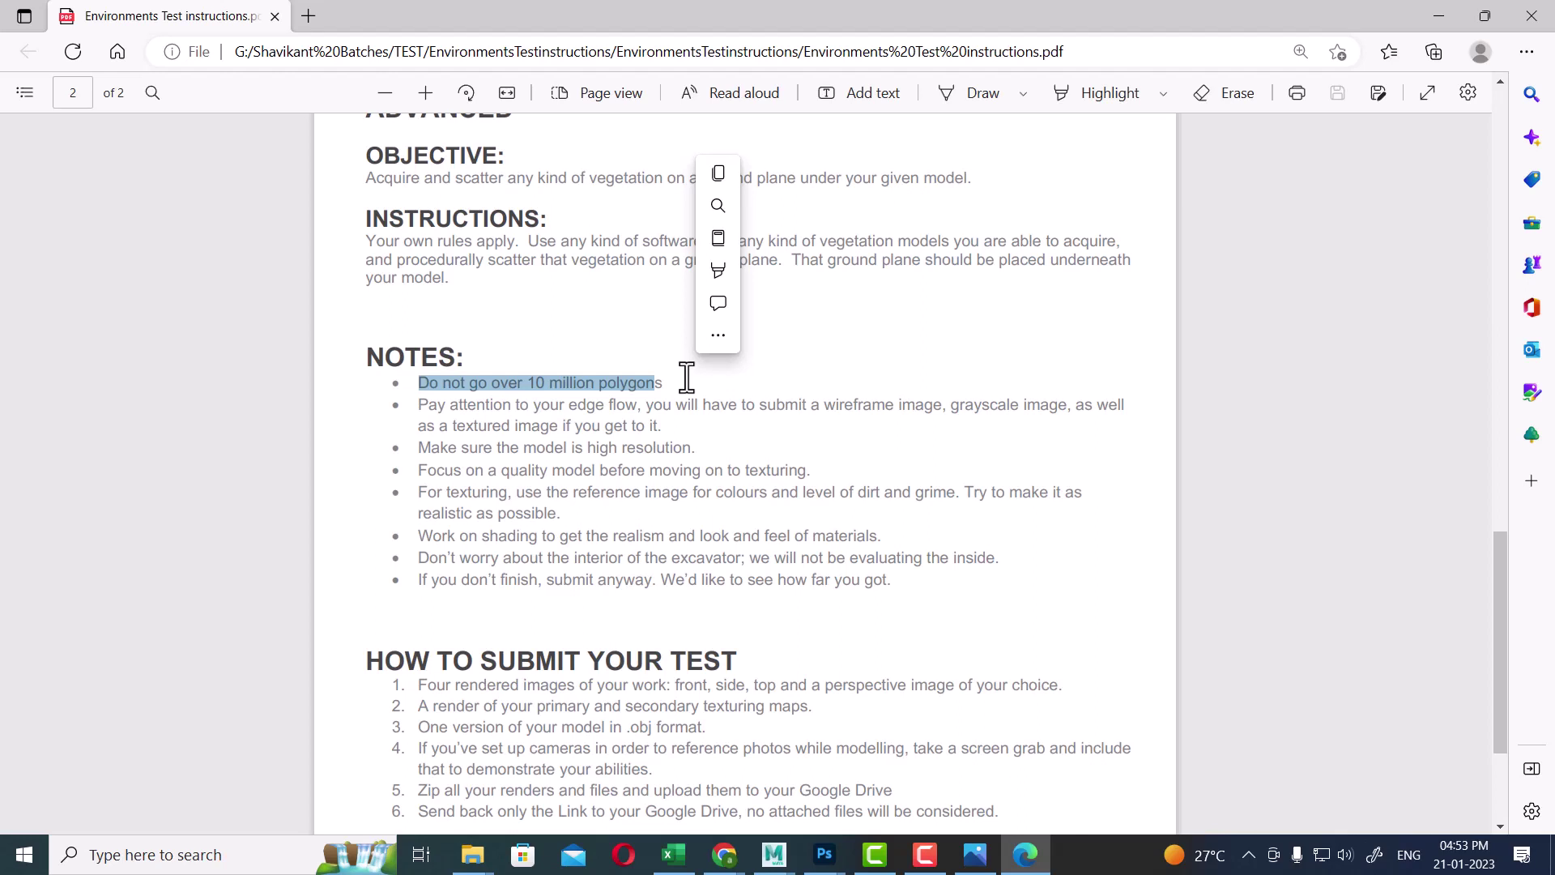
{"action": "left_click", "coordinate": [695, 482]}
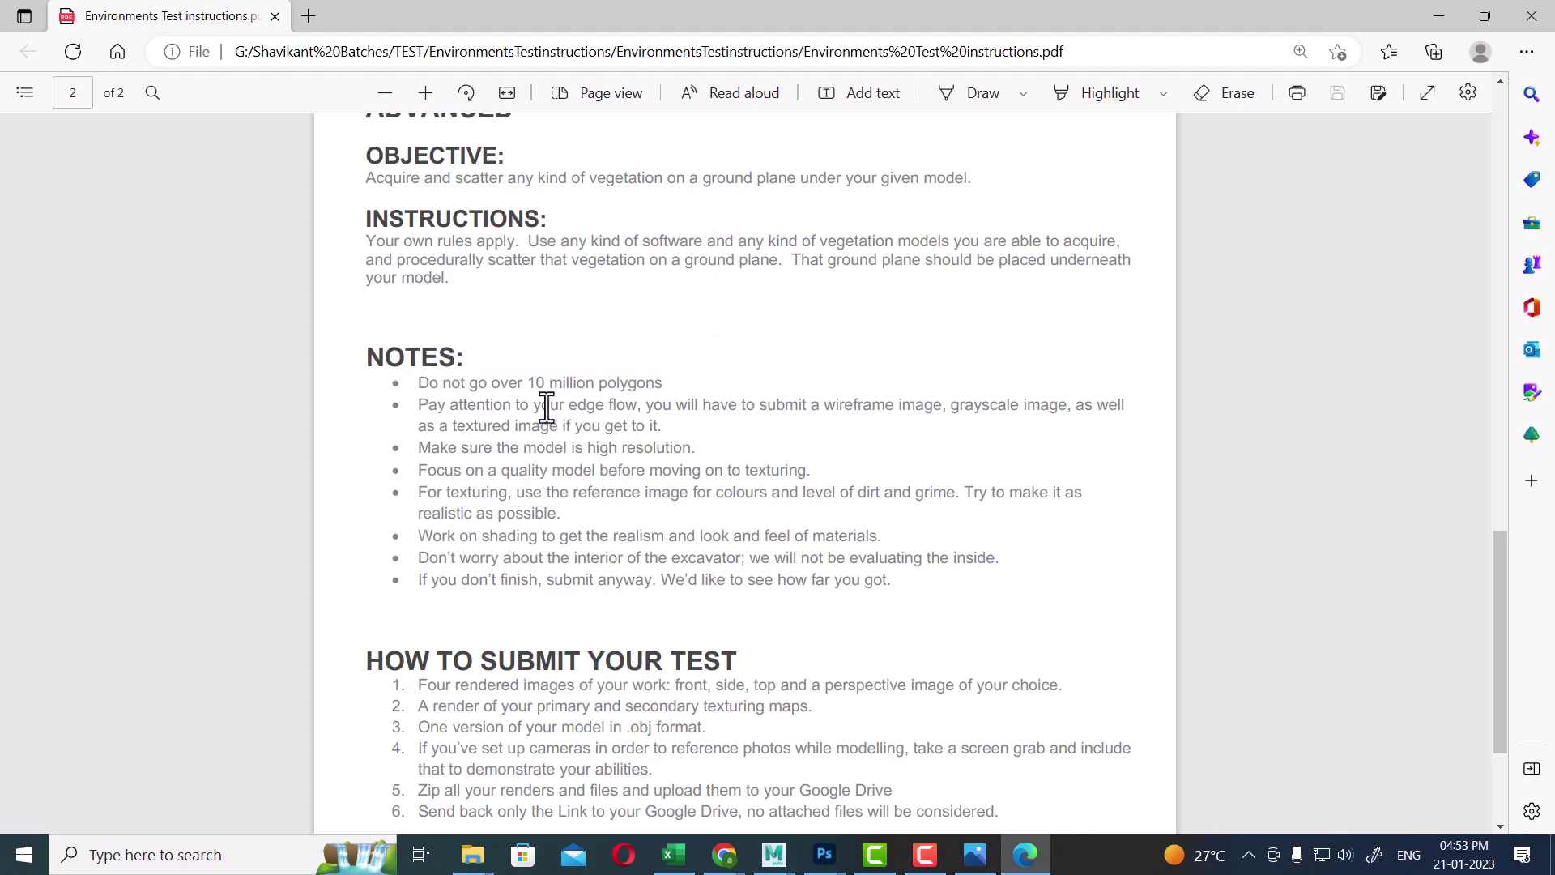
{"action": "left_click_drag", "start_coordinate": [516, 405], "coordinate": [621, 479]}
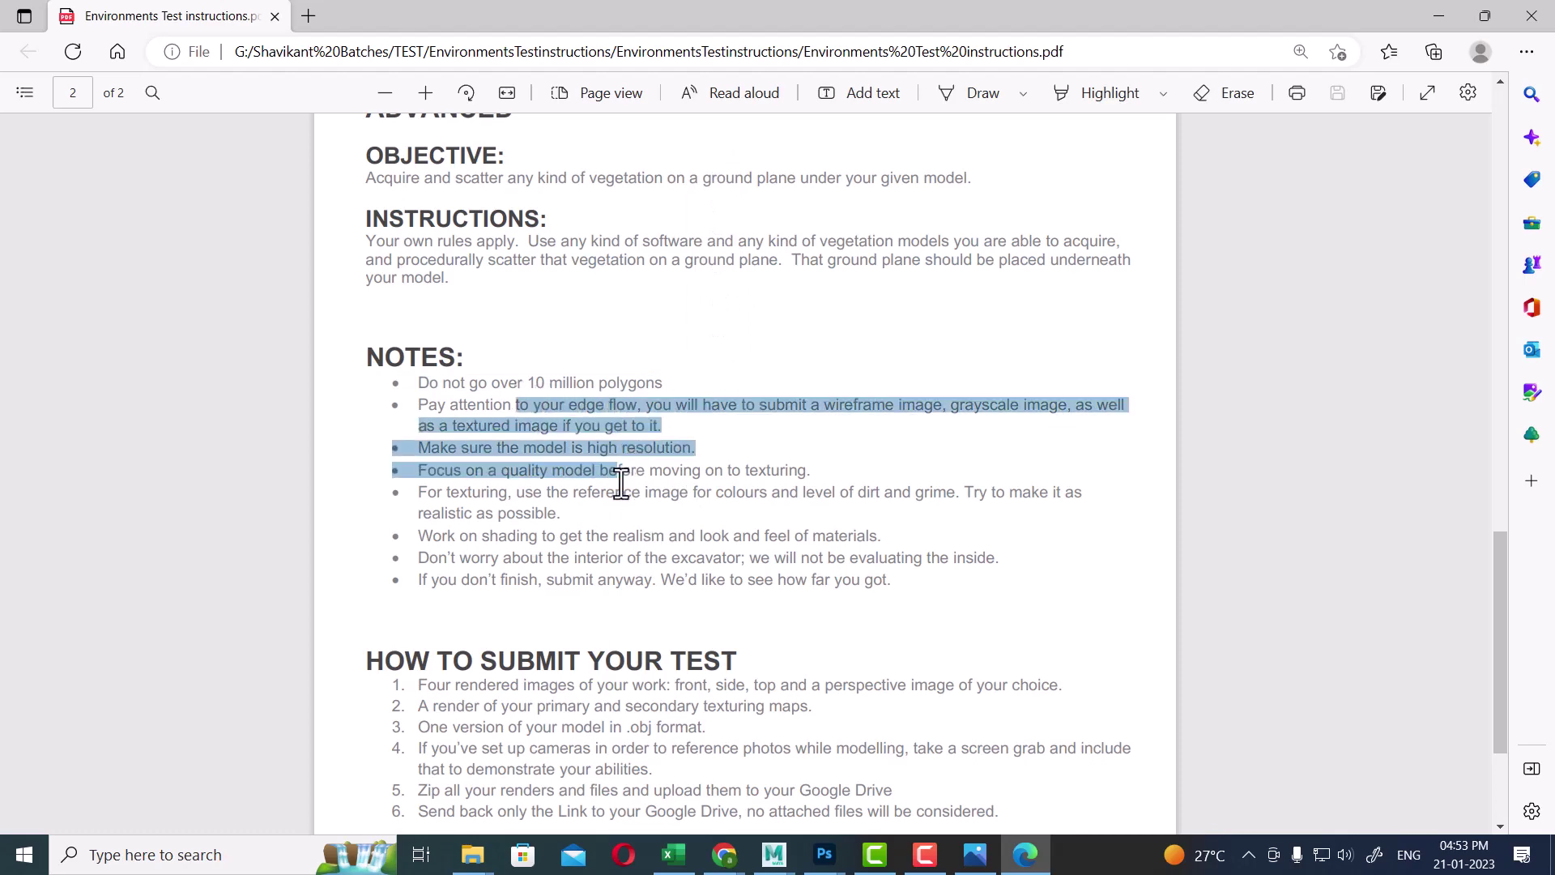
{"action": "scroll", "coordinate": [571, 518], "scroll_direction": "down", "scroll_amount": 3}
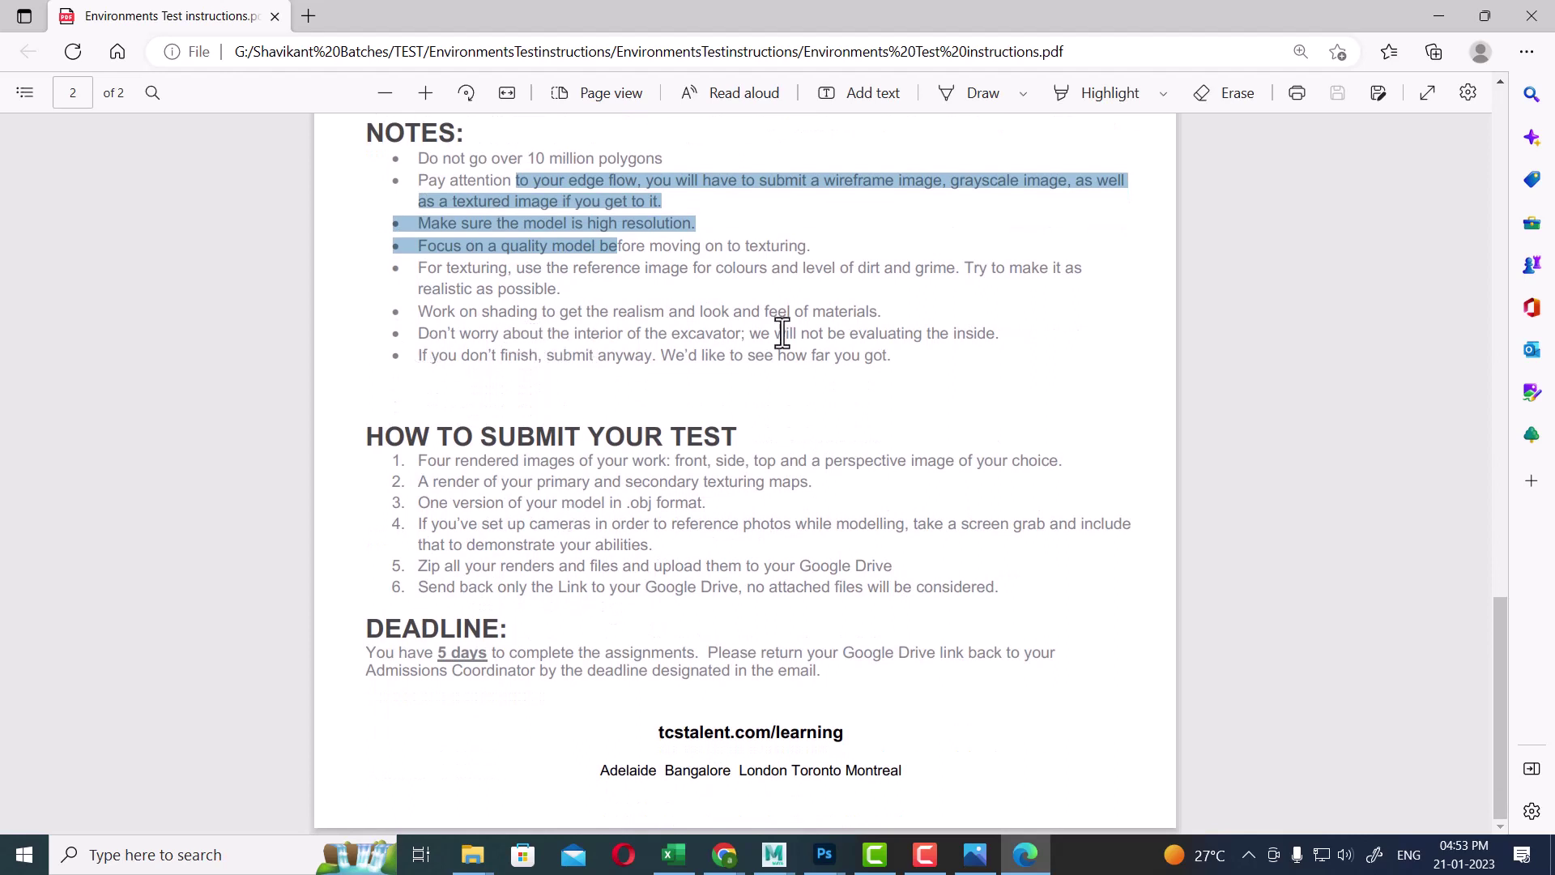
{"action": "left_click_drag", "start_coordinate": [841, 268], "coordinate": [892, 267]}
{"action": "left_click", "coordinate": [854, 309]}
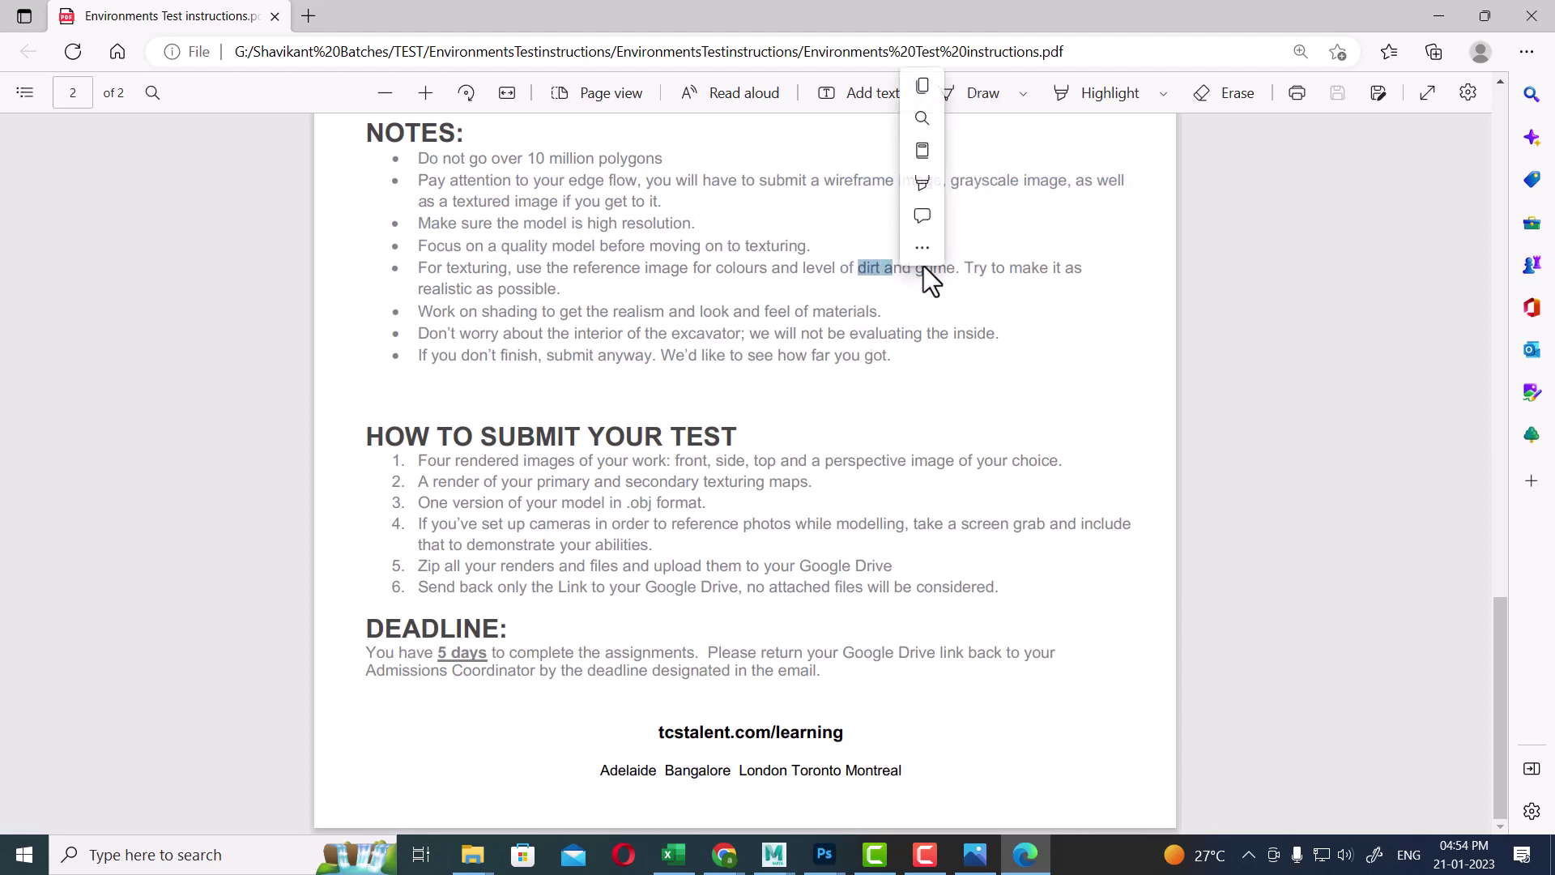
{"action": "left_click", "coordinate": [796, 294]}
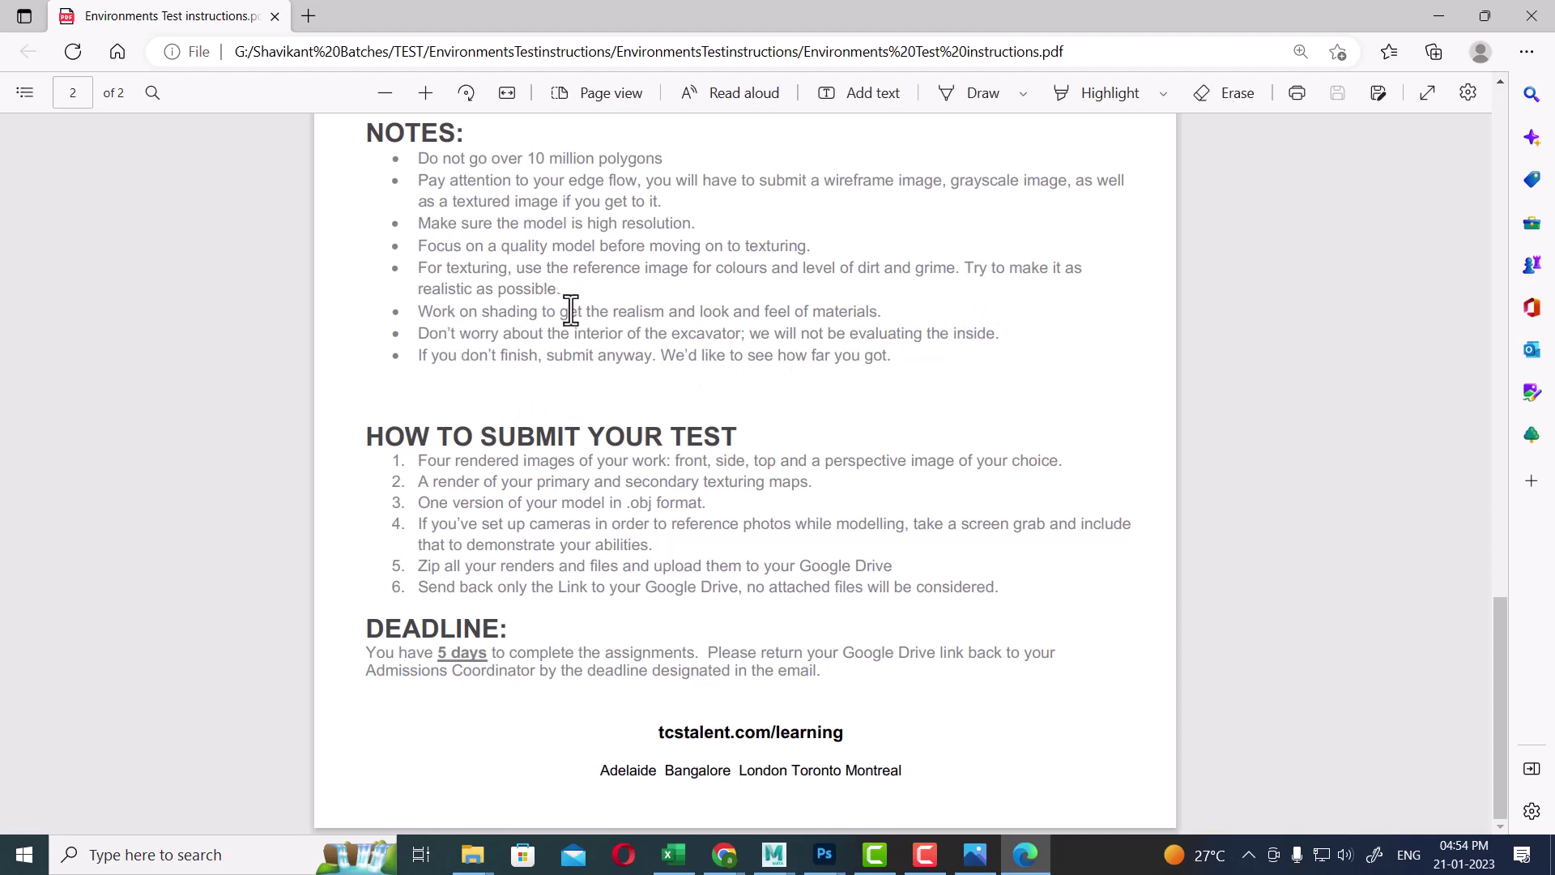
- Highlight the shading realism note and the How to Submit Your Test list, and minimize the PDF window
{"action": "left_click_drag", "start_coordinate": [578, 311], "coordinate": [679, 314]}
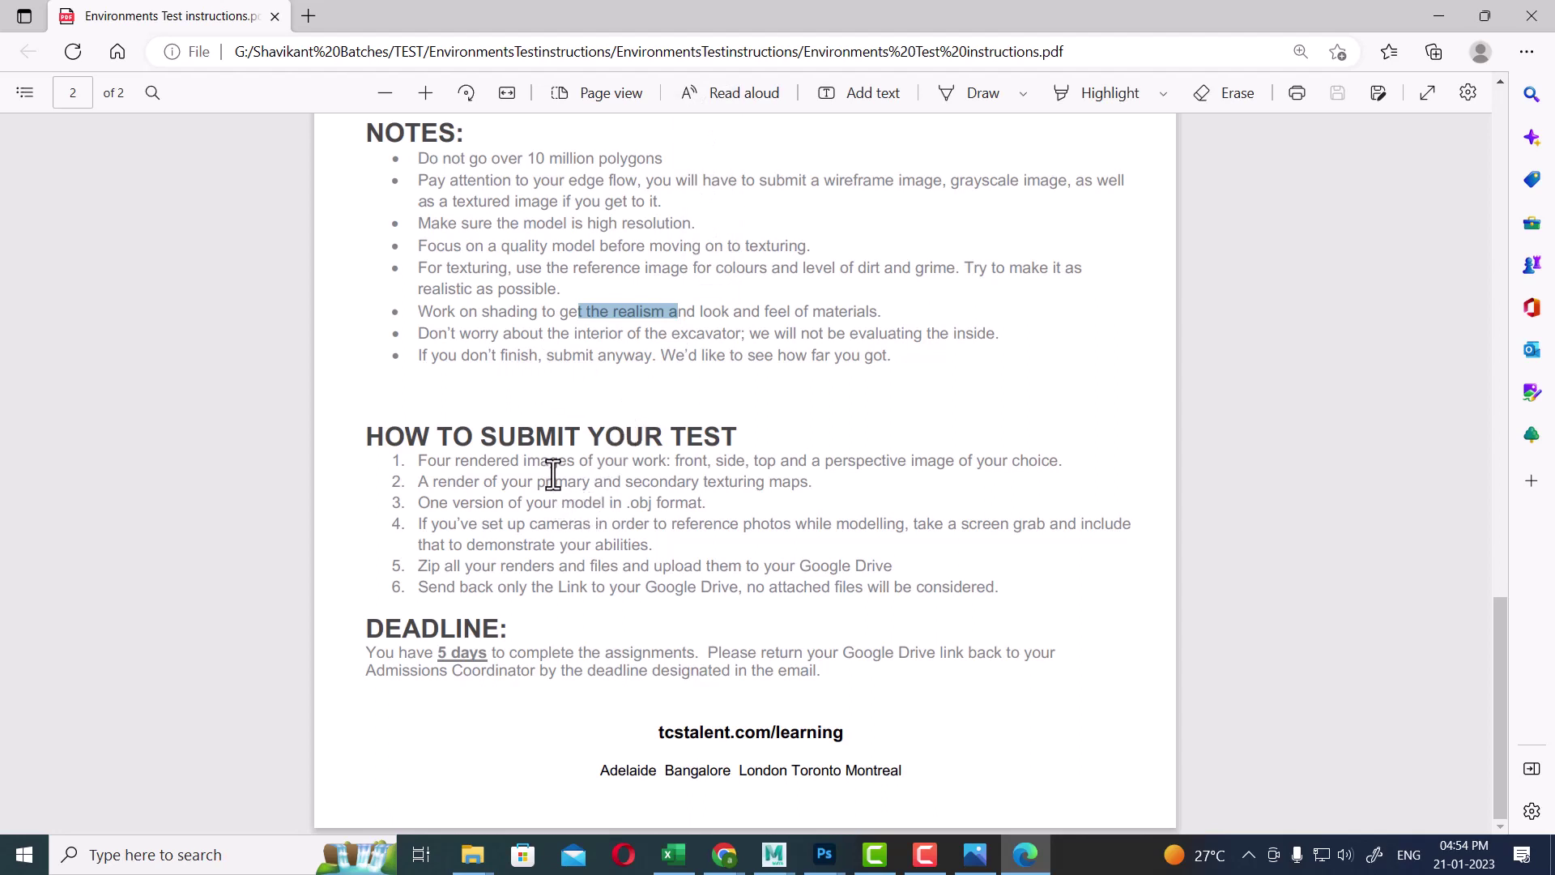
{"action": "left_click_drag", "start_coordinate": [549, 460], "coordinate": [606, 590]}
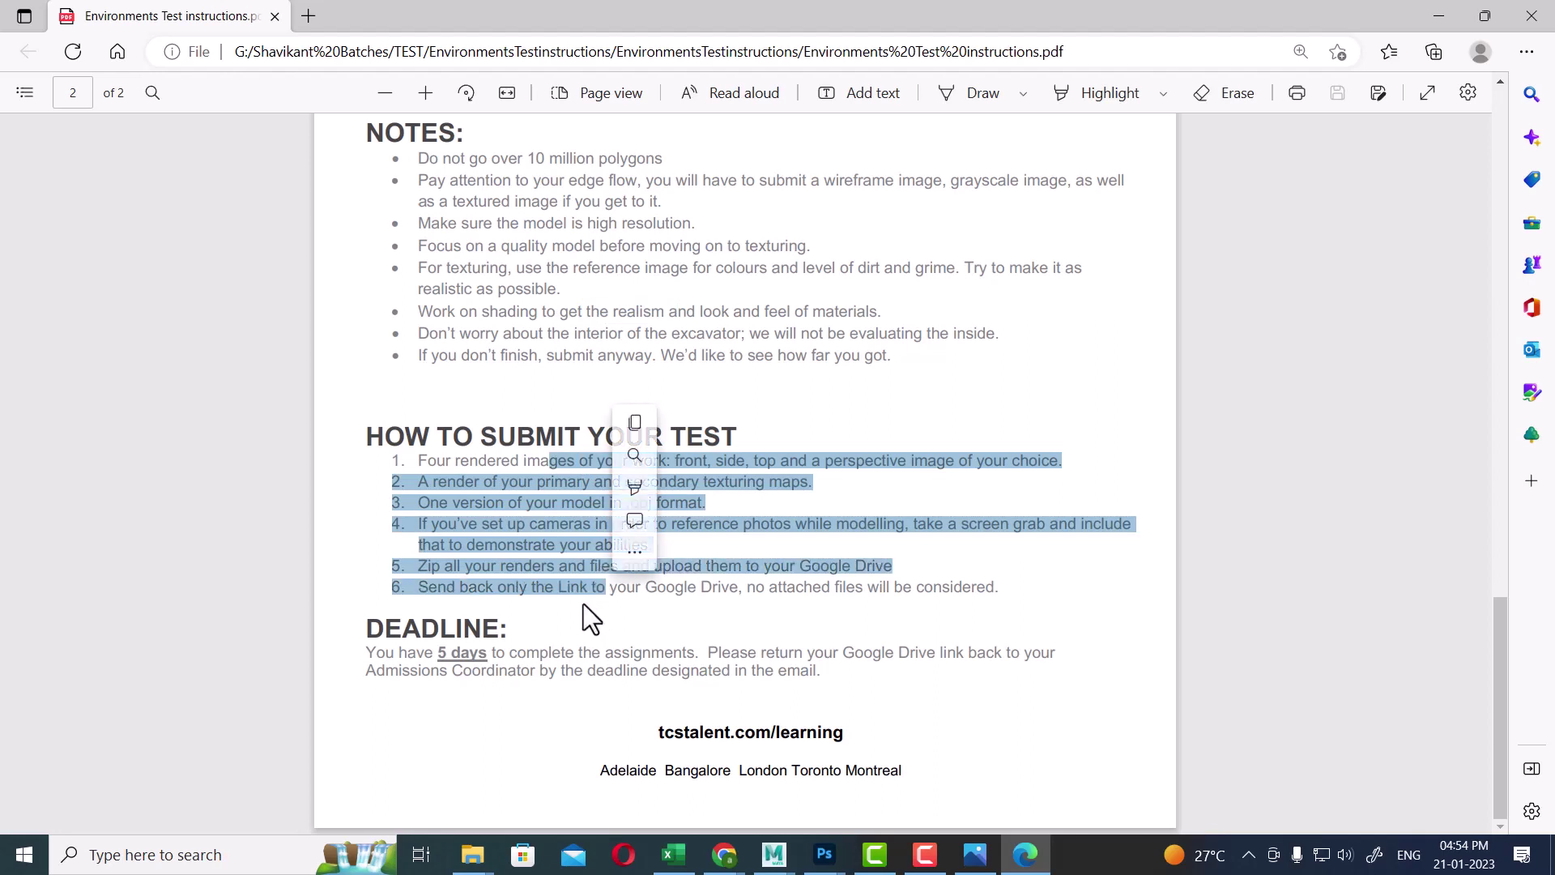
{"action": "left_click", "coordinate": [454, 736]}
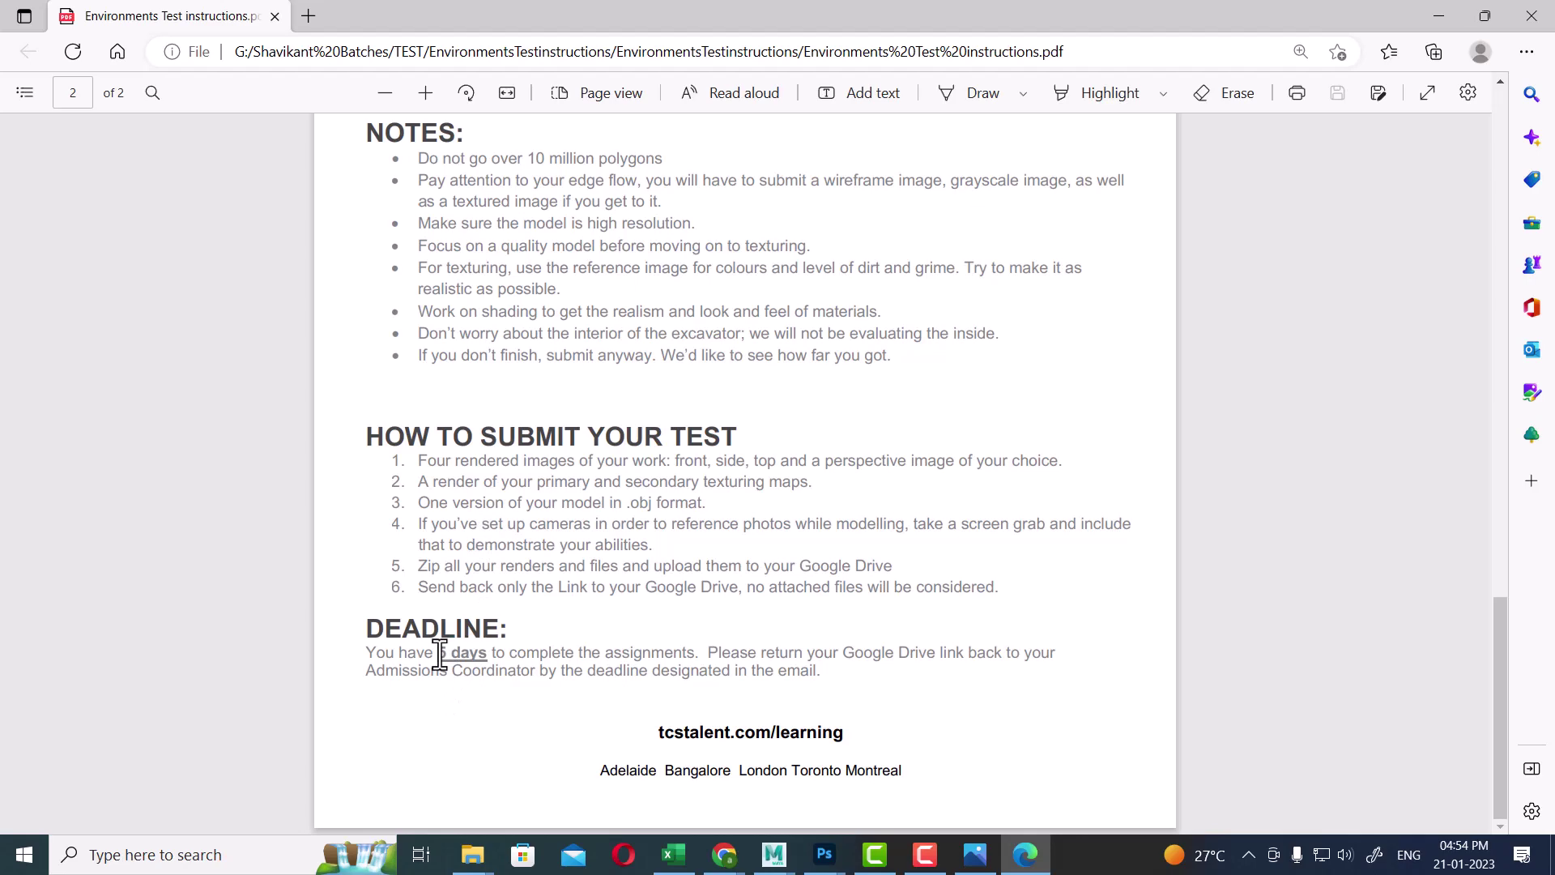
{"action": "left_click", "coordinate": [1441, 17]}
- View the reference photos in the wagon folder and return to the nested EnvironmentsTestinstructions folder
{"action": "double_click", "coordinate": [745, 344]}
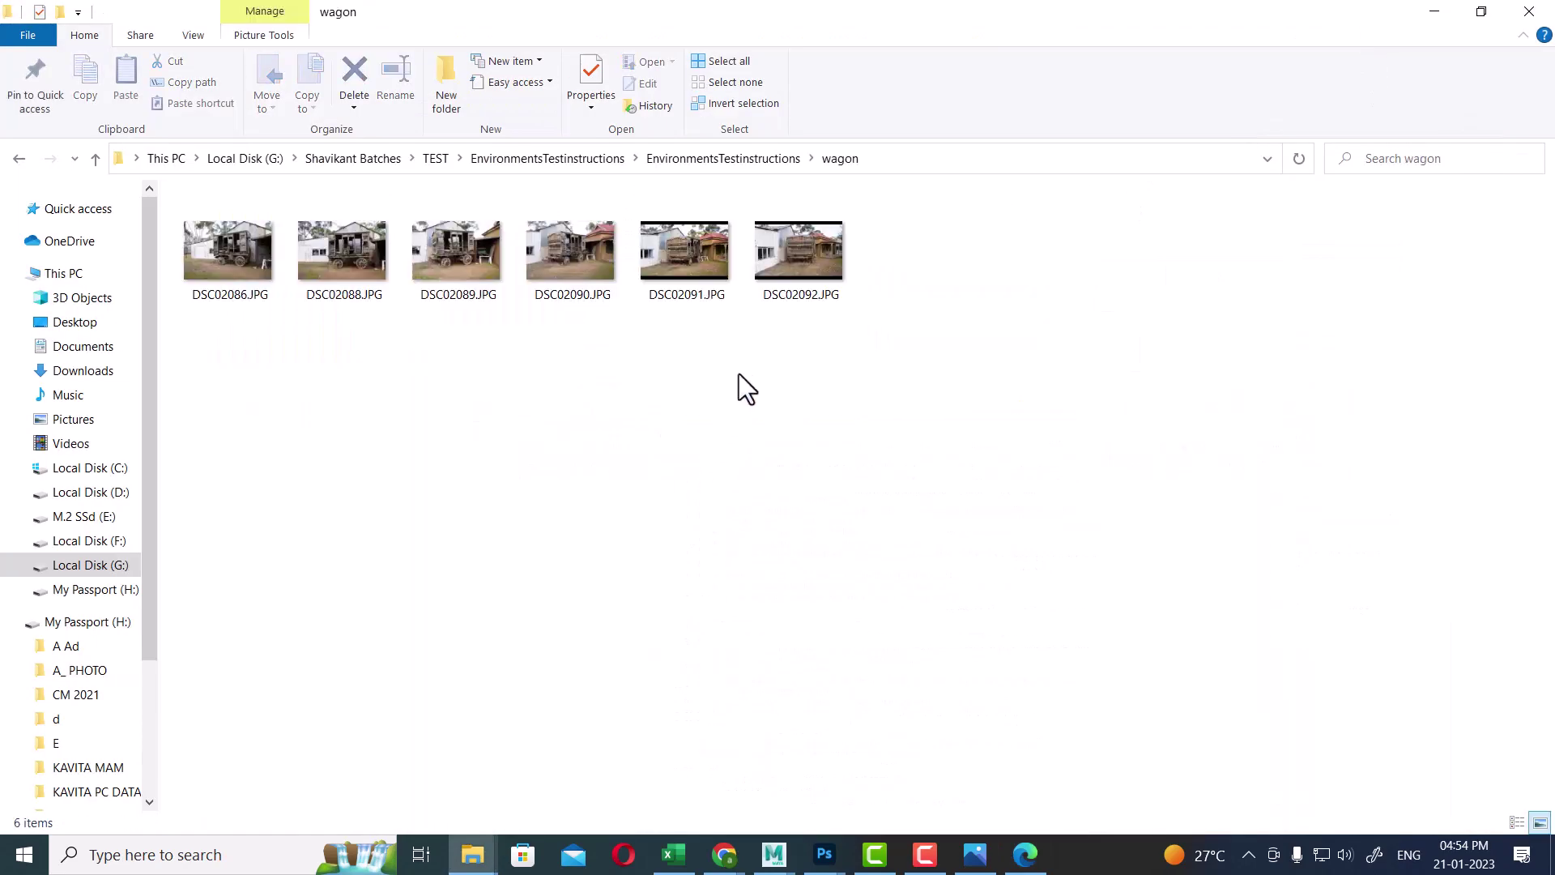
{"action": "left_click", "coordinate": [272, 278]}
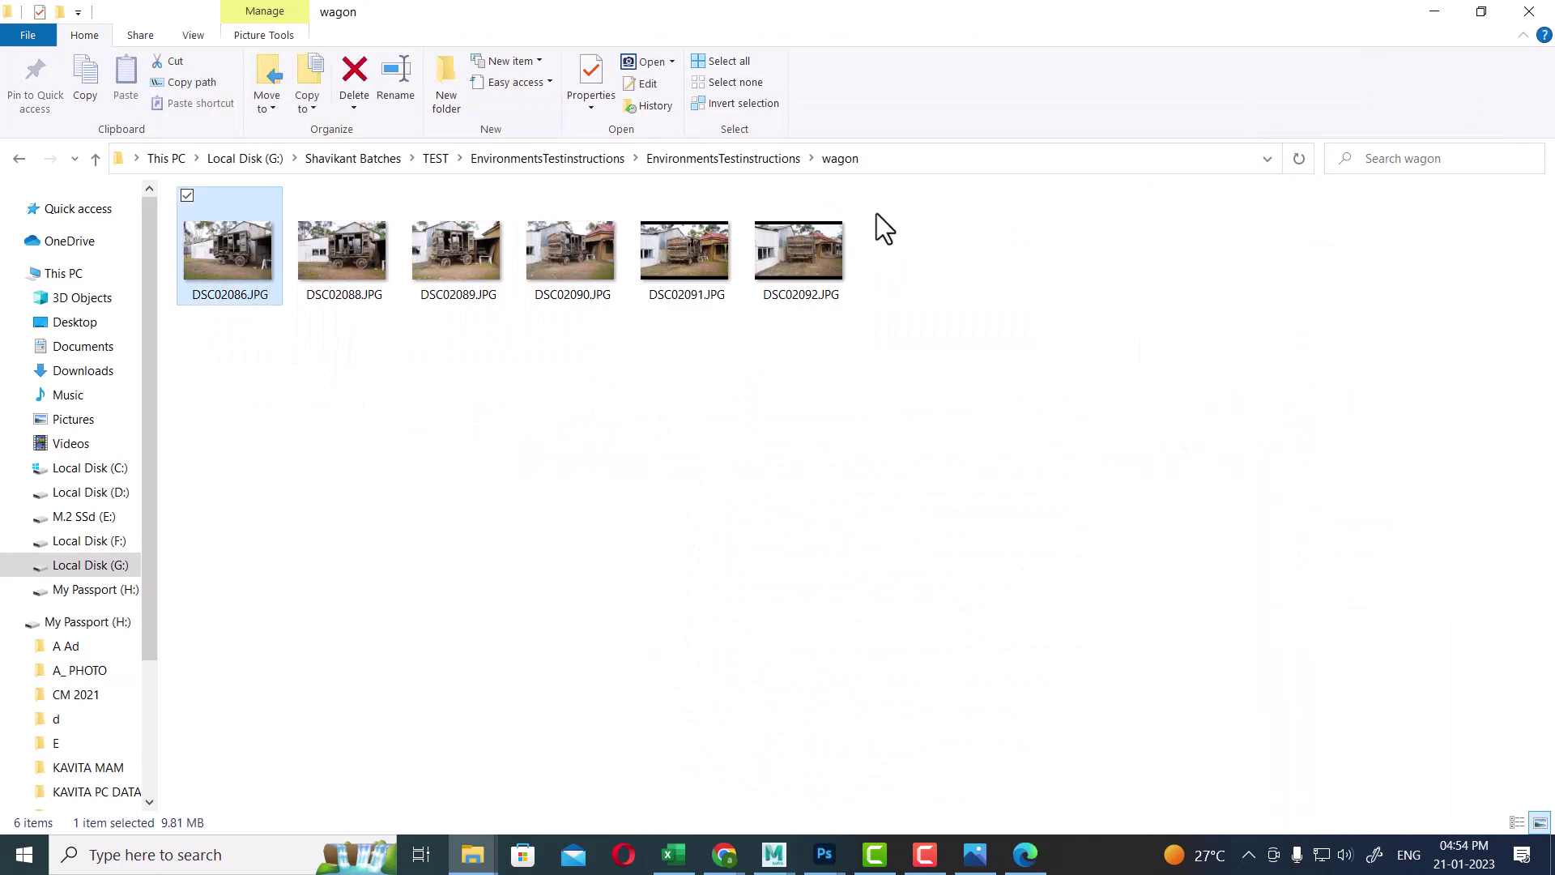
{"action": "left_click", "coordinate": [723, 158]}
- Browse the reference photos in the excavator folder from DSC02140.JPG through DSC02154.JPG, and close the image viewer
{"action": "double_click", "coordinate": [512, 323]}
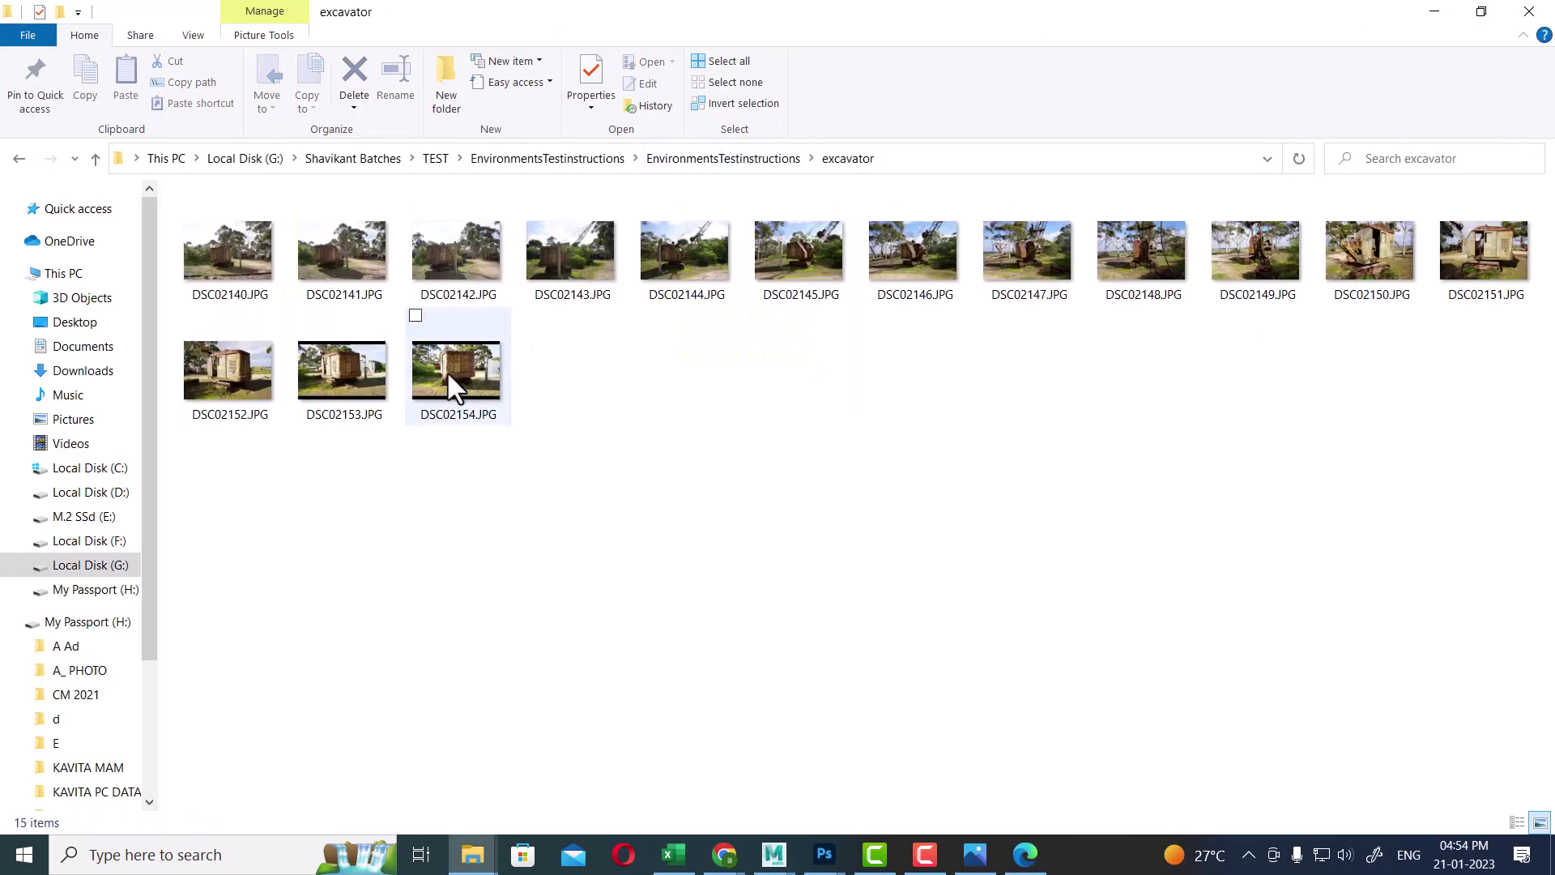
{"action": "double_click", "coordinate": [214, 263]}
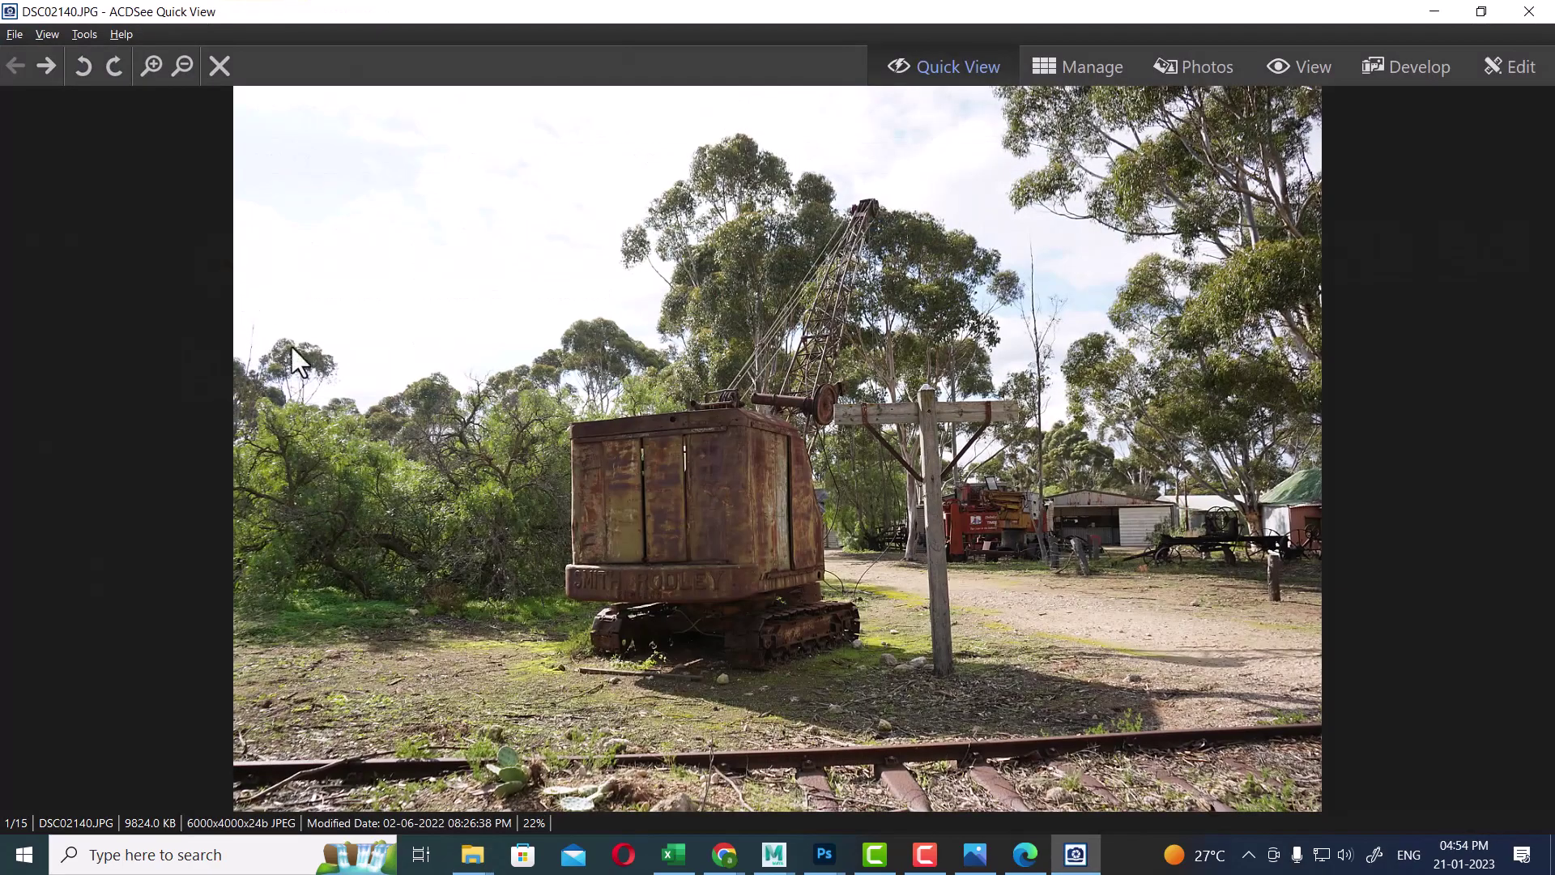
{"action": "key", "text": "Right"}
{"action": "key", "text": "Right"}
{"action": "key", "text": "Right"}
{"action": "key", "text": "Right"}
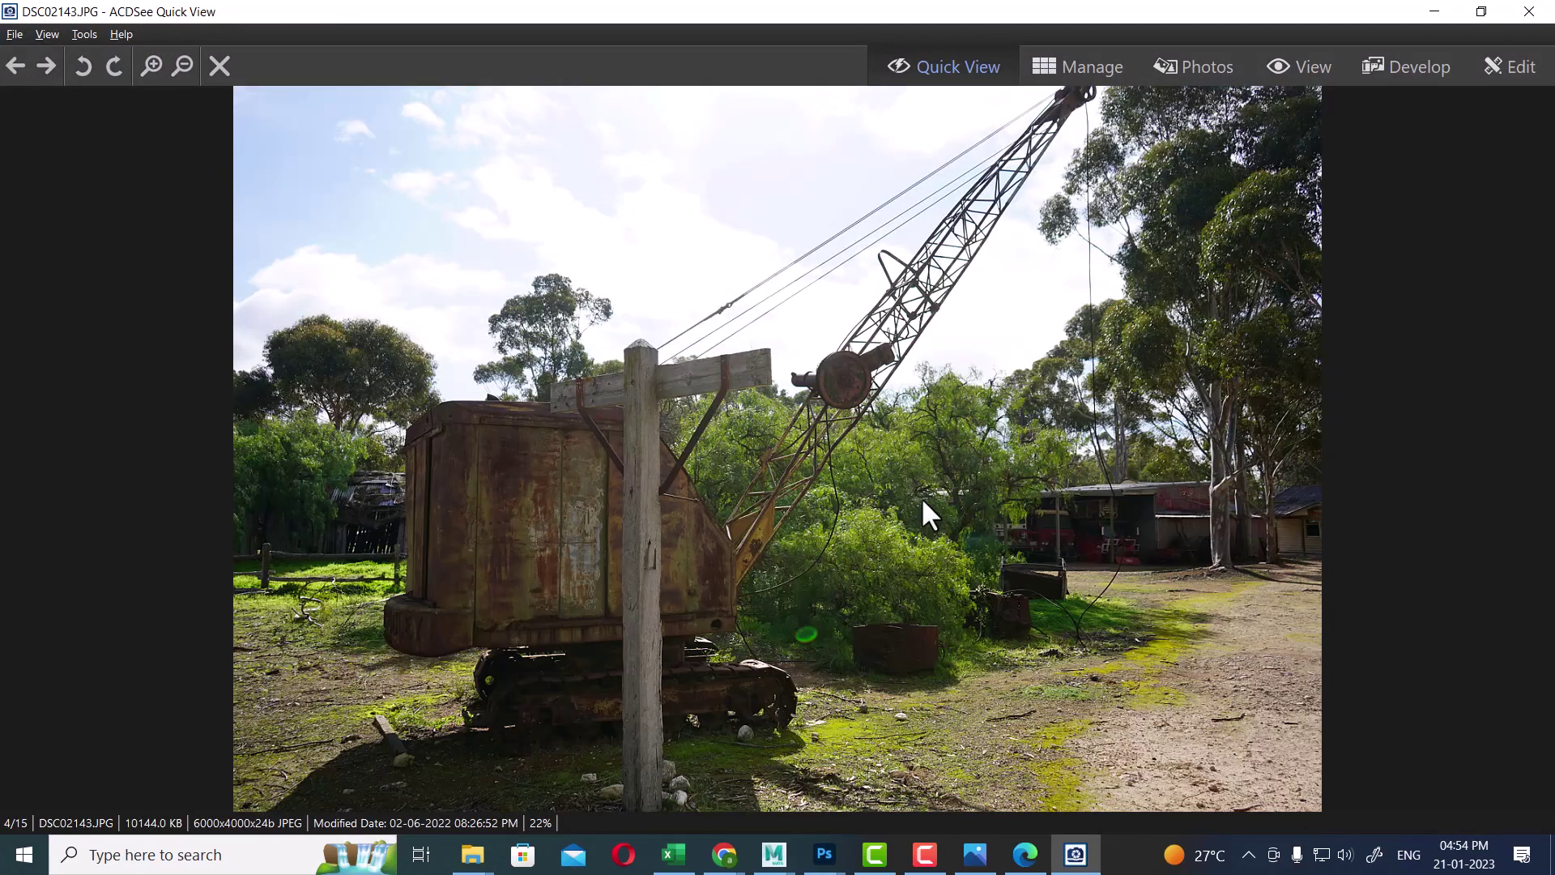
{"action": "key", "text": "Right"}
{"action": "key", "text": "Right"}
{"action": "key", "text": "Right"}
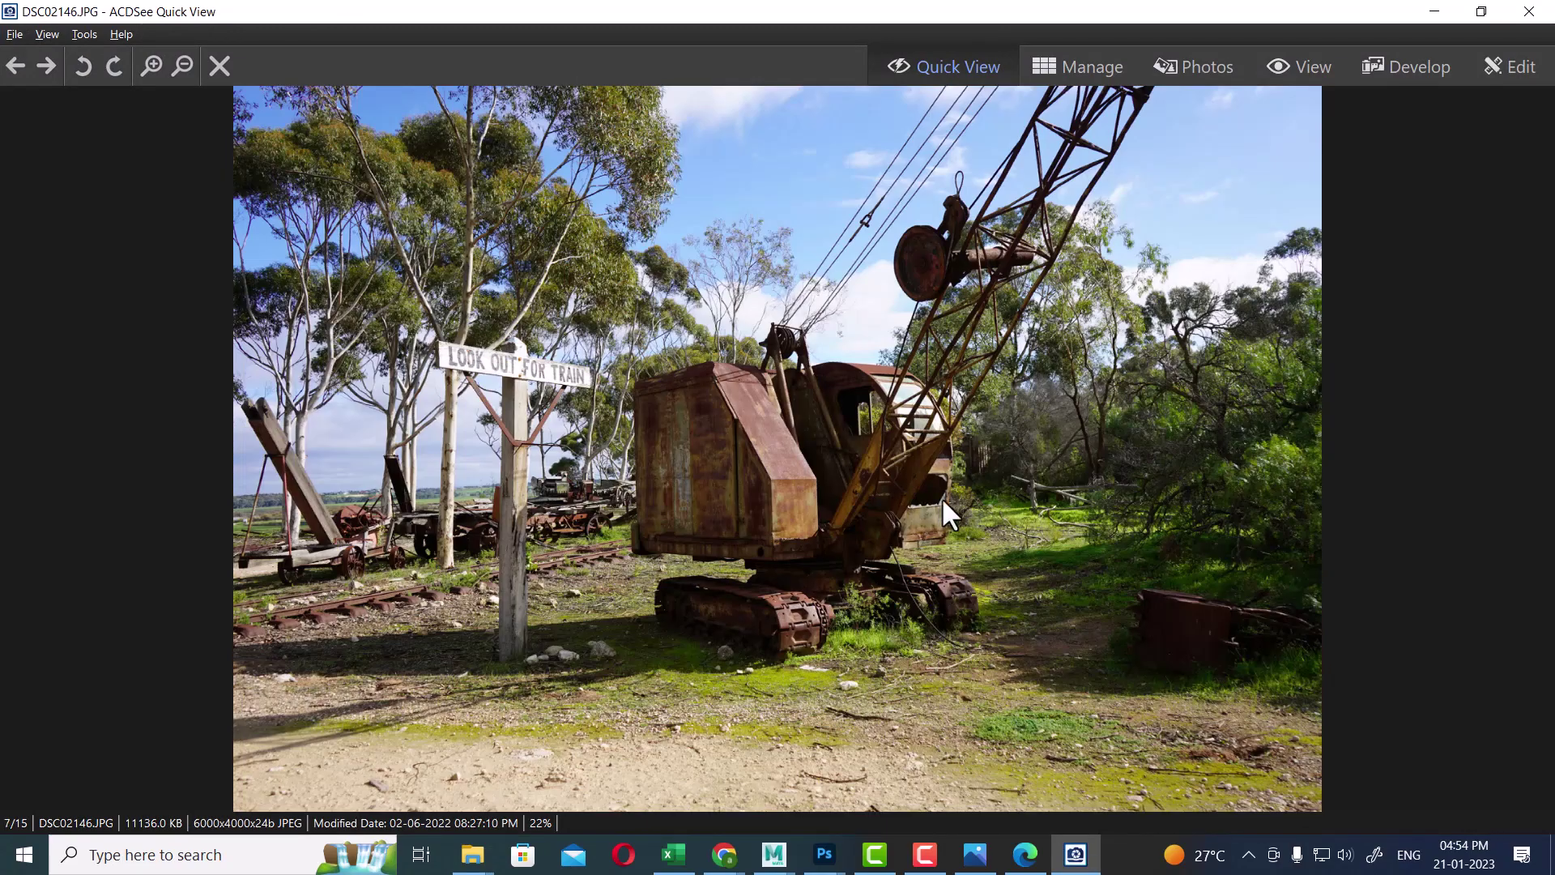
{"action": "key", "text": "Right"}
{"action": "key", "text": "Right"}
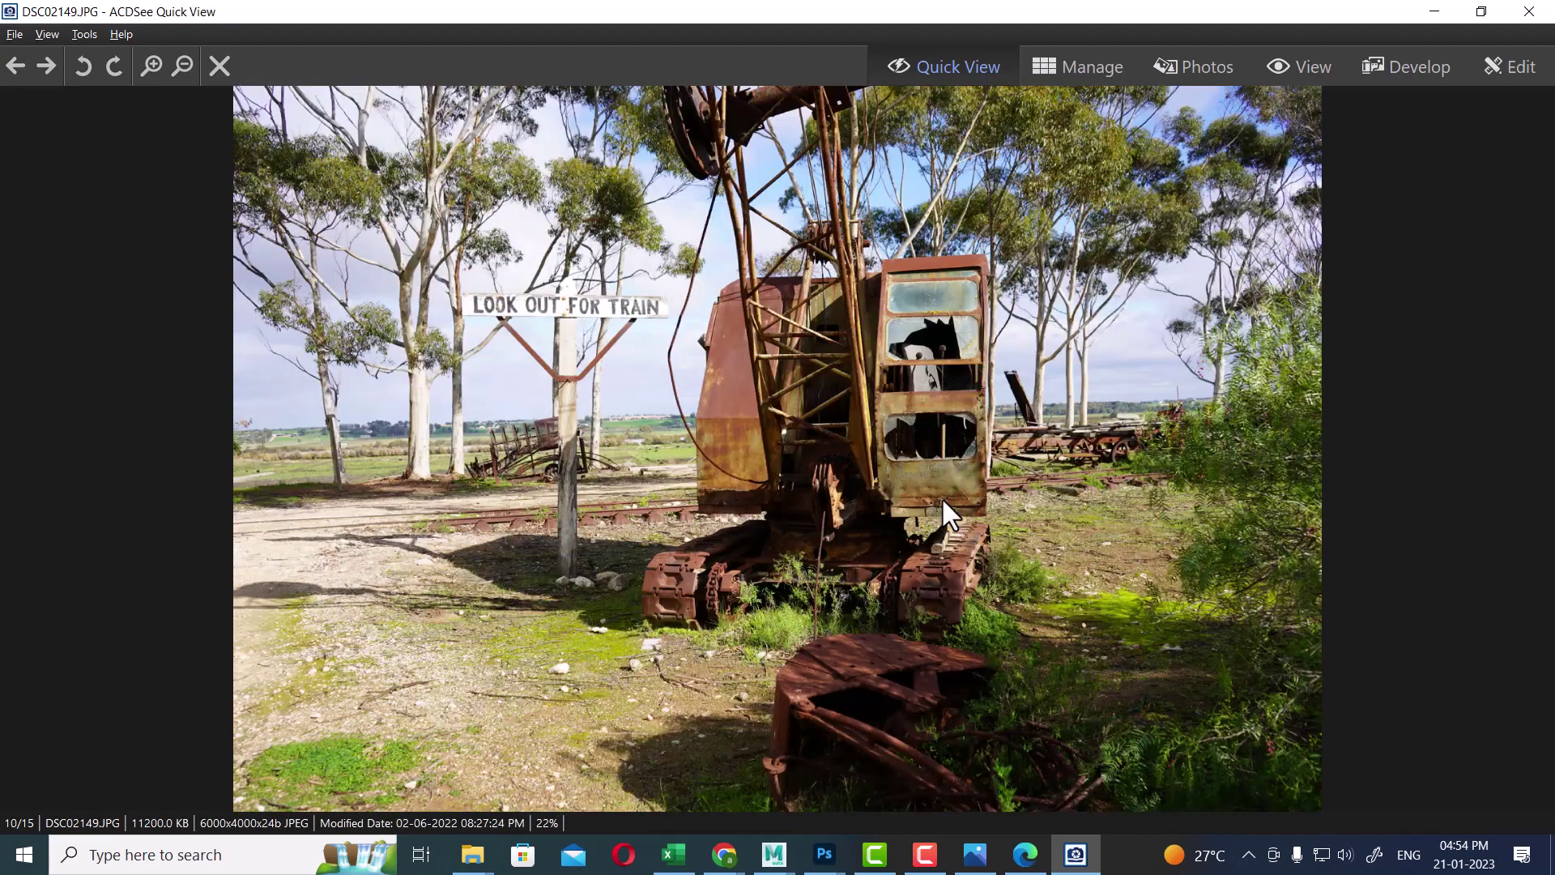
{"action": "key", "text": "Right"}
{"action": "key", "text": "Right"}
{"action": "key", "text": "Right"}
{"action": "key", "text": "Right"}
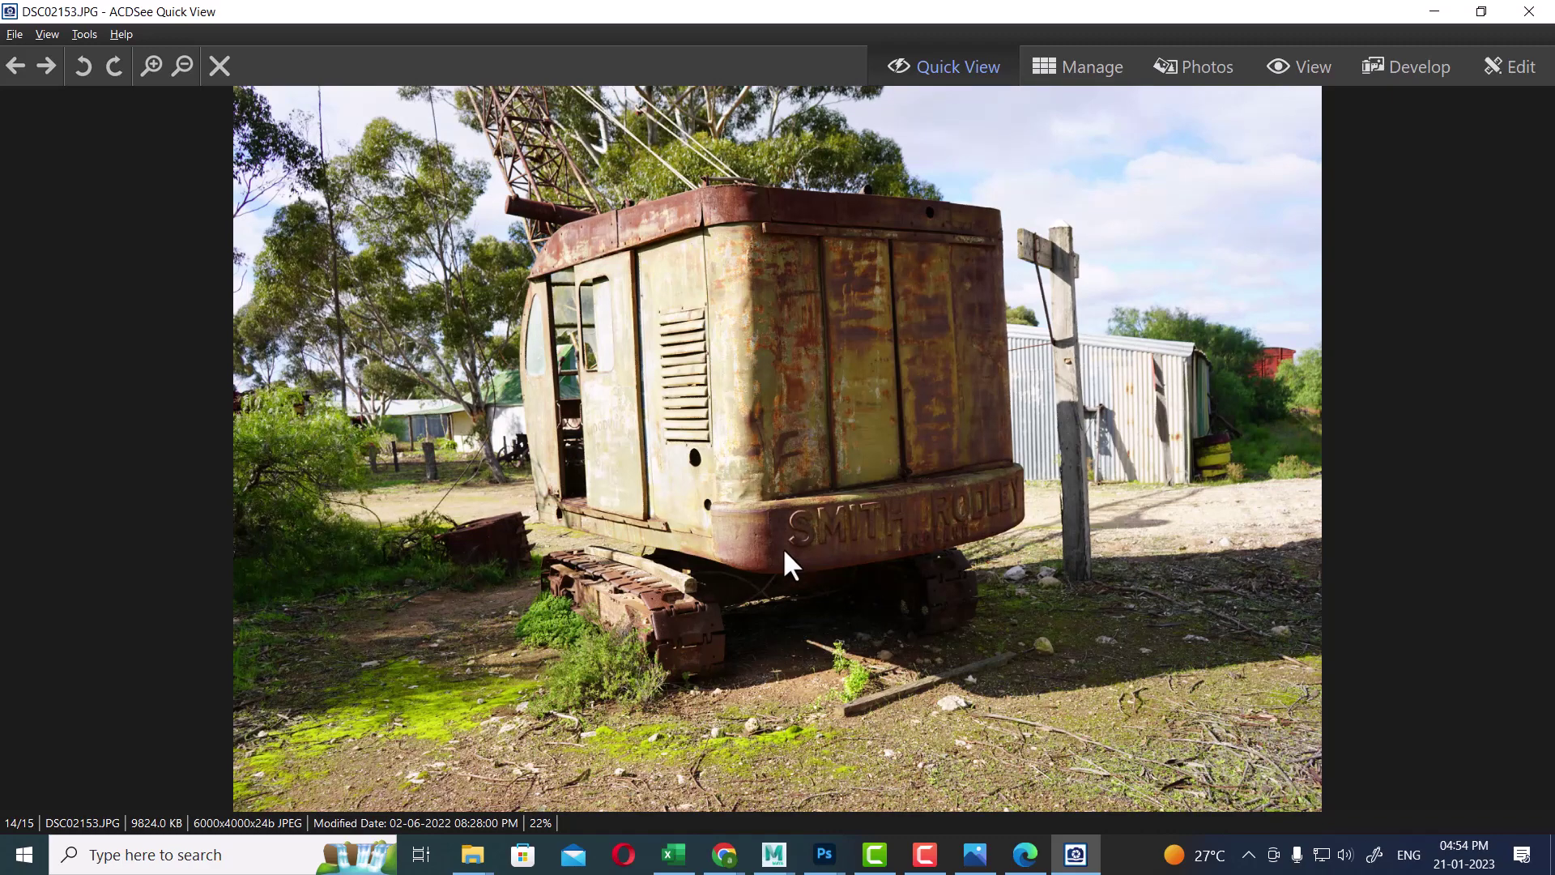
{"action": "key", "text": "Right"}
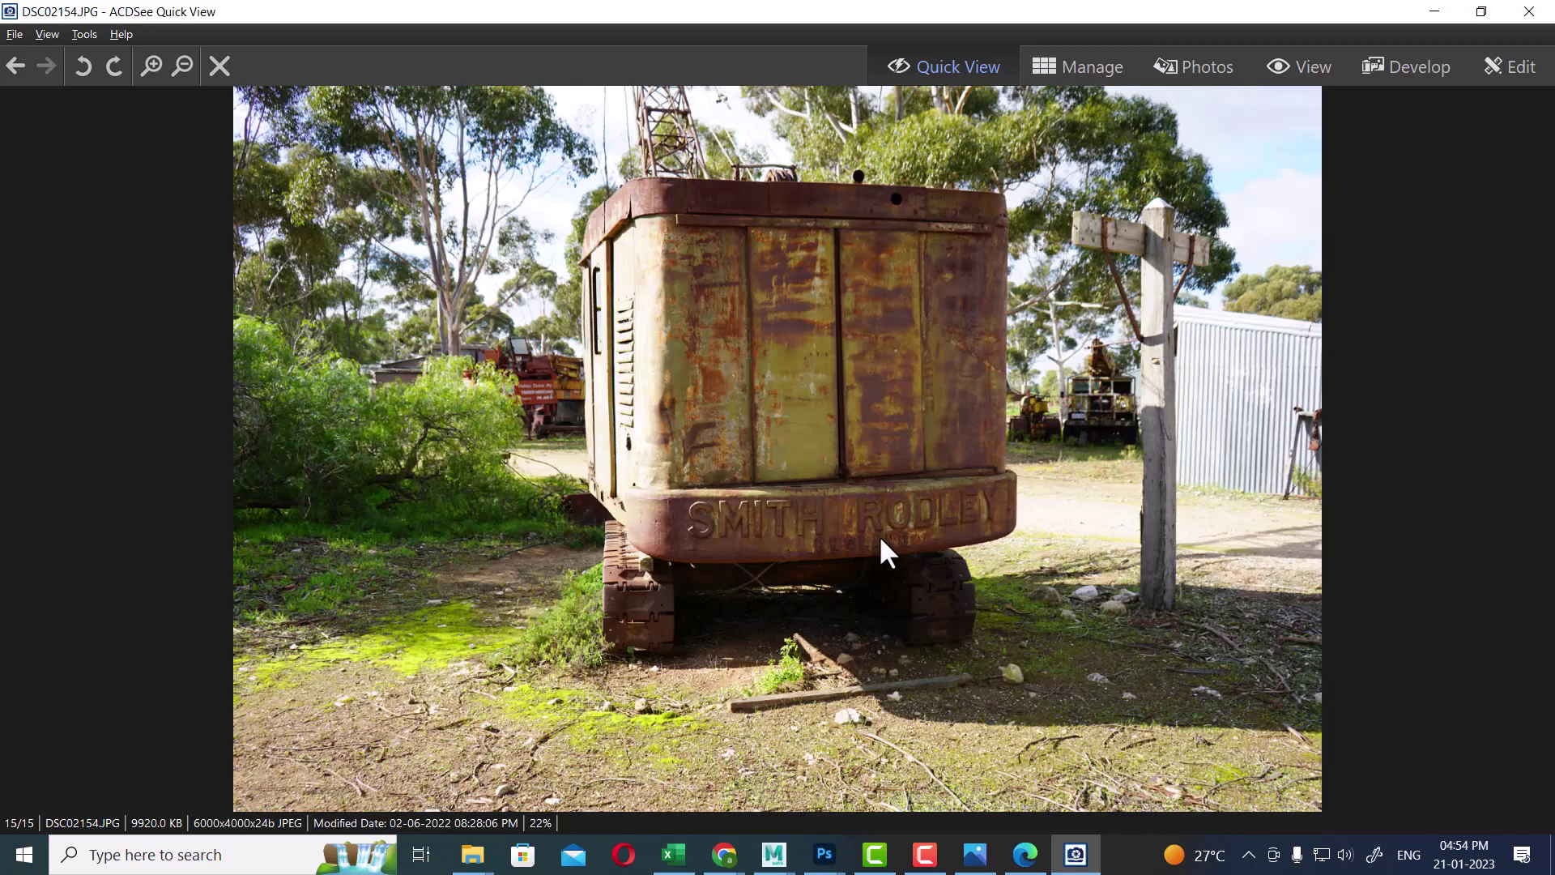
{"action": "left_click", "coordinate": [1528, 11]}
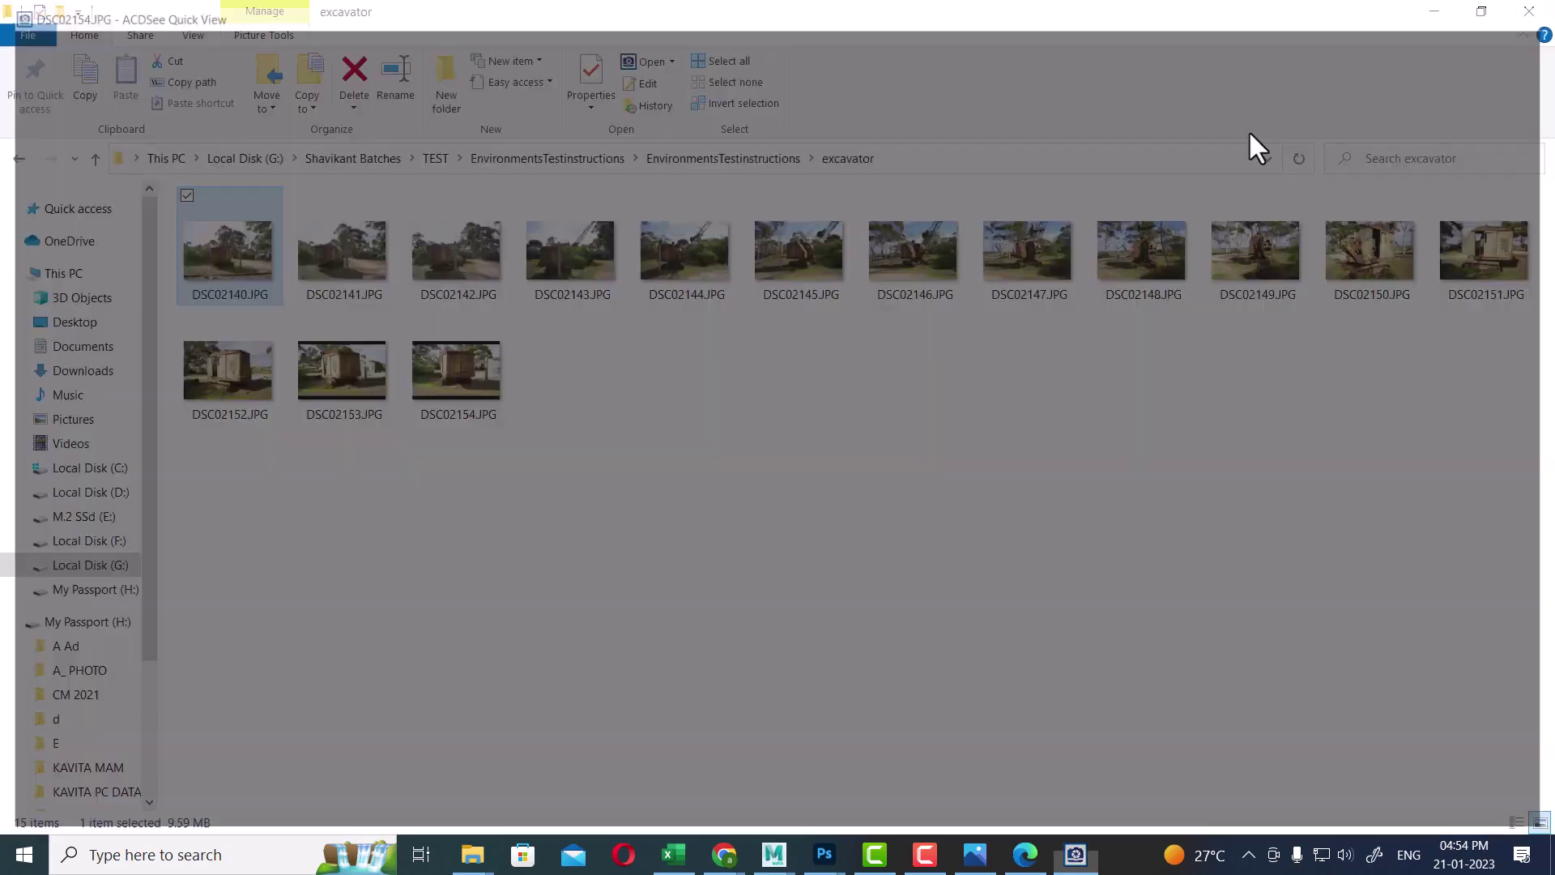
- Return to the TEST folder and open LKS_HSP_LowComplex_Test.pdf from its Lakshya folder
{"action": "left_click", "coordinate": [661, 165]}
{"action": "left_click", "coordinate": [534, 162]}
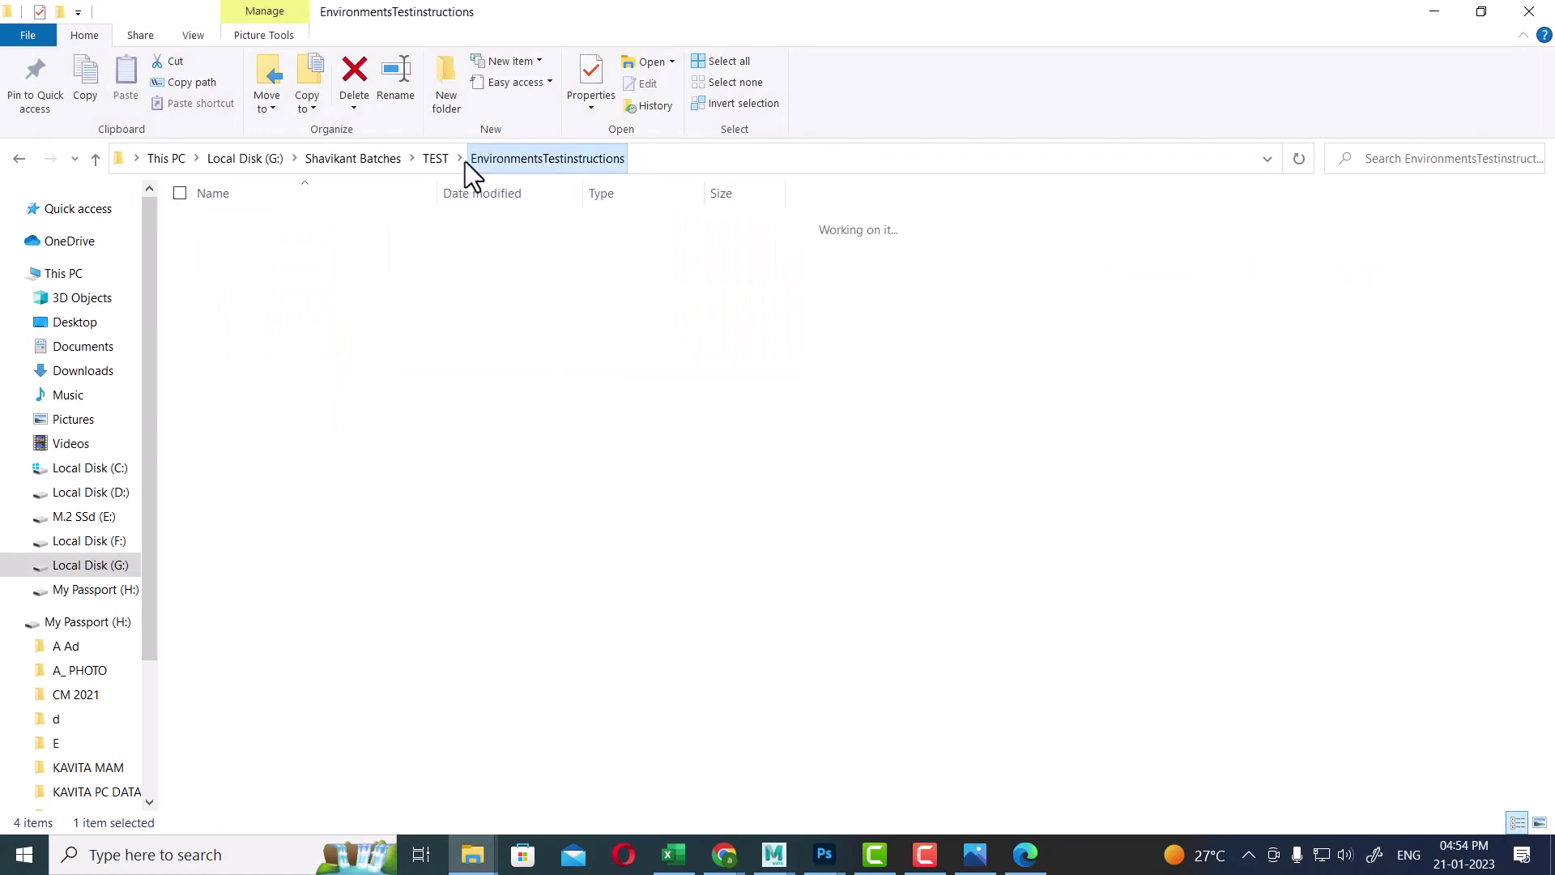
{"action": "left_click", "coordinate": [438, 159]}
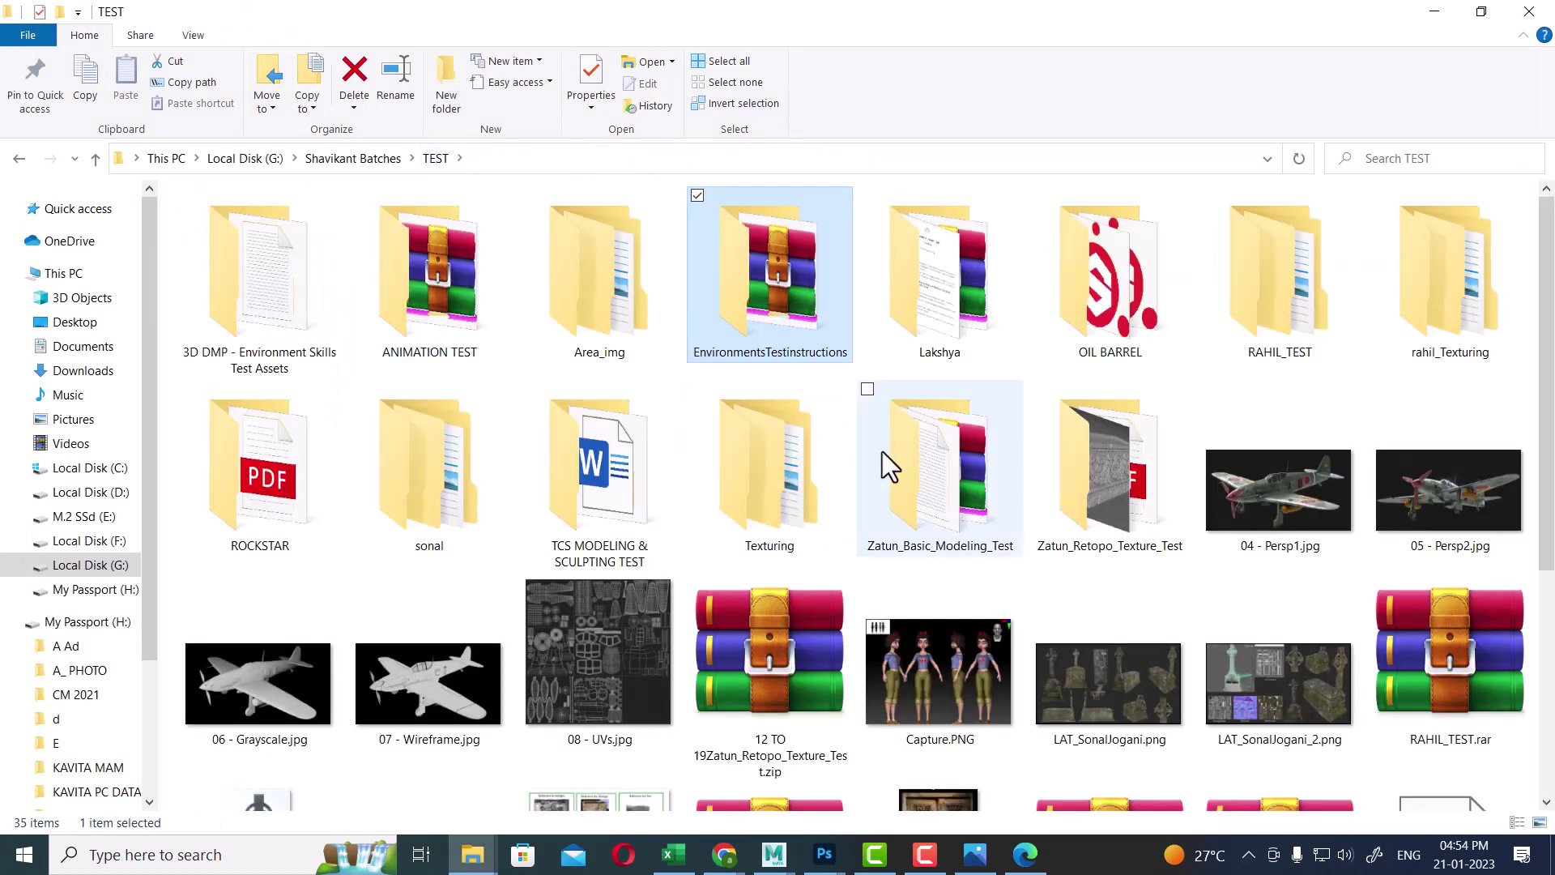
{"action": "left_click", "coordinate": [972, 290]}
{"action": "double_click", "coordinate": [974, 292]}
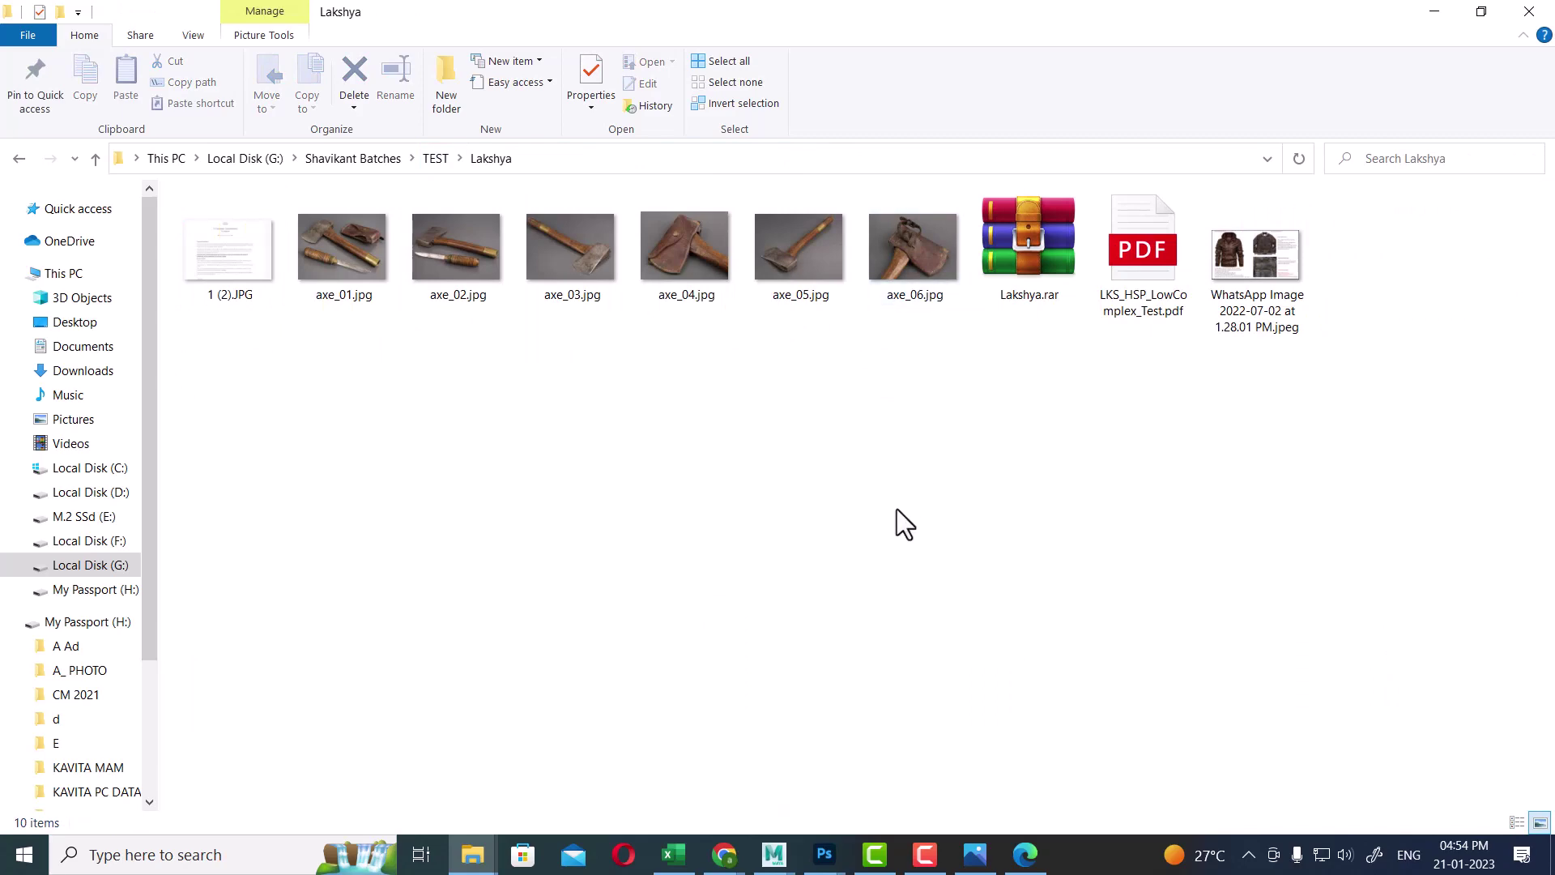
{"action": "double_click", "coordinate": [1147, 236]}
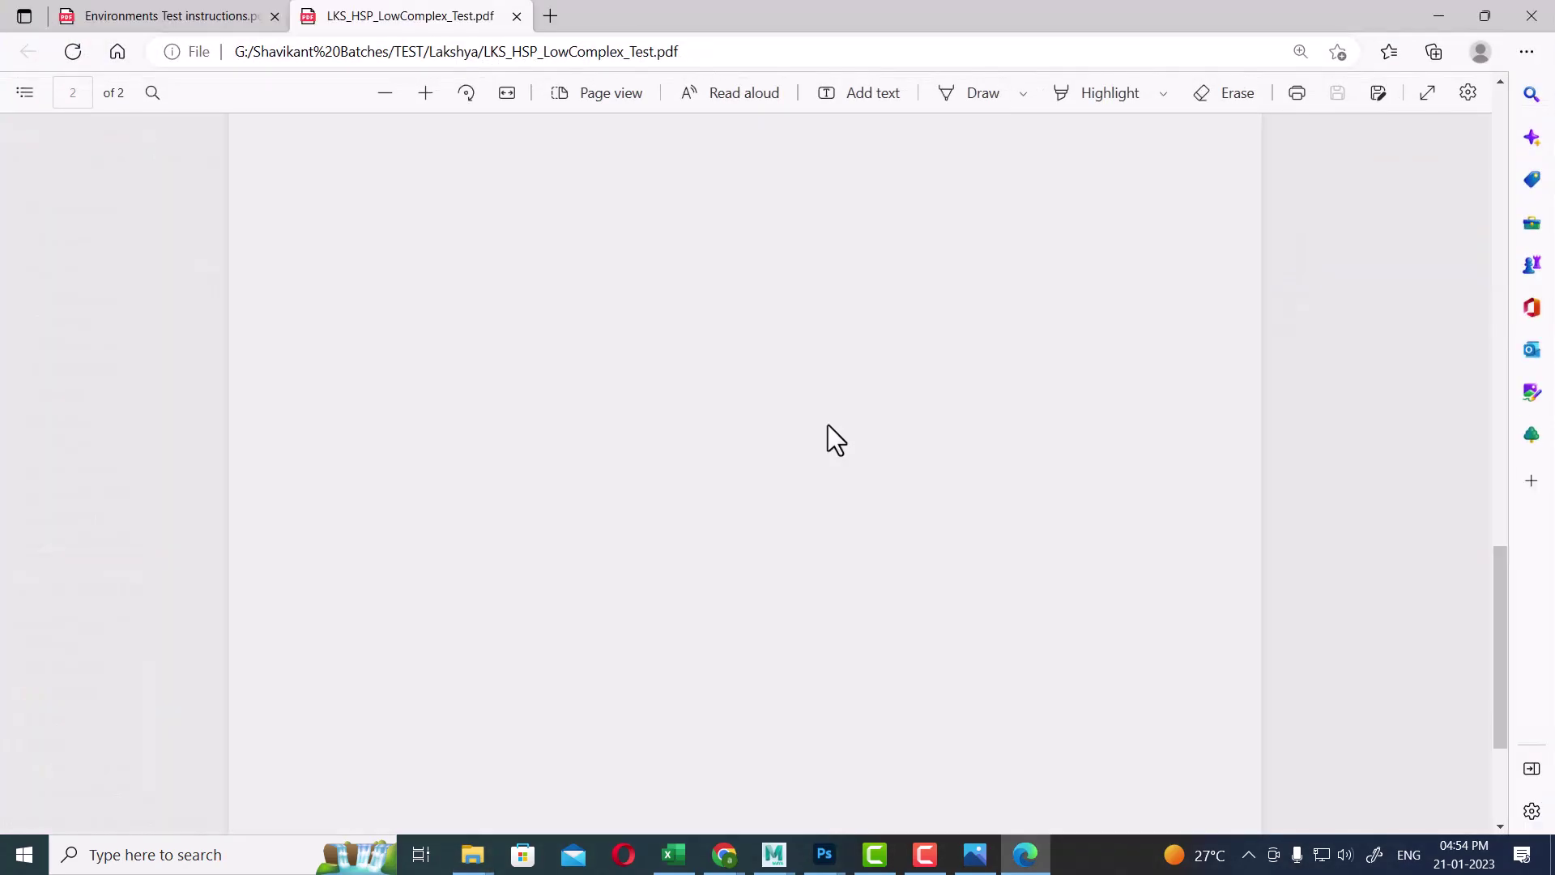
- Read the Polycount and Resolution requirements on page 2, highlighting the tris count range and the 2k ingame resolution
{"action": "scroll", "coordinate": [833, 454], "scroll_direction": "up", "scroll_amount": 5}
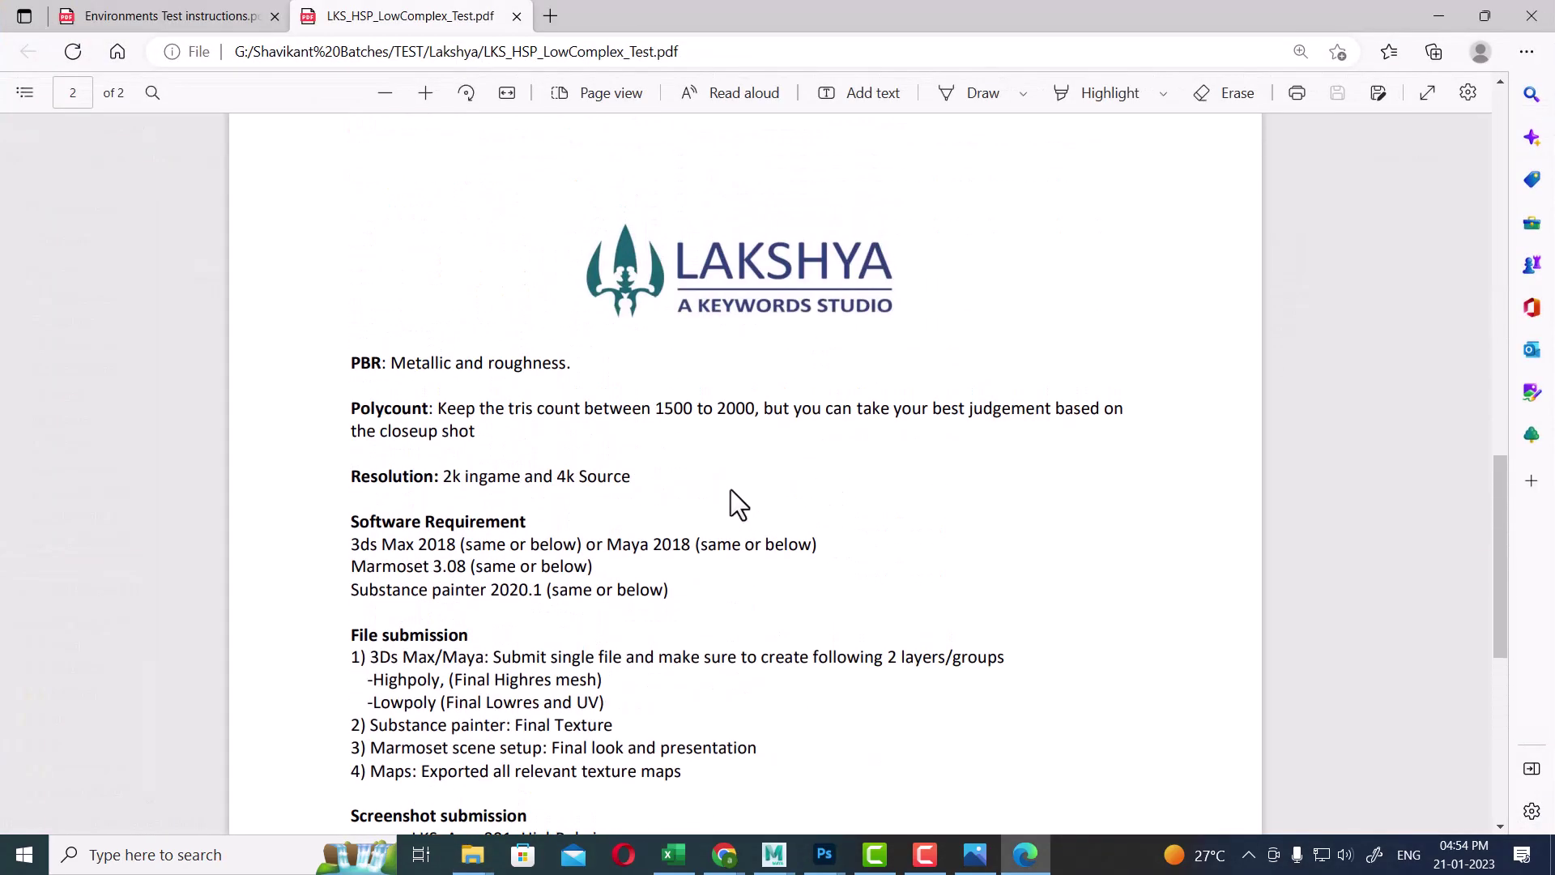
{"action": "left_click_drag", "start_coordinate": [657, 409], "coordinate": [745, 410]}
{"action": "left_click", "coordinate": [535, 422]}
{"action": "left_click_drag", "start_coordinate": [506, 410], "coordinate": [532, 415]}
{"action": "left_click_drag", "start_coordinate": [674, 408], "coordinate": [655, 405]}
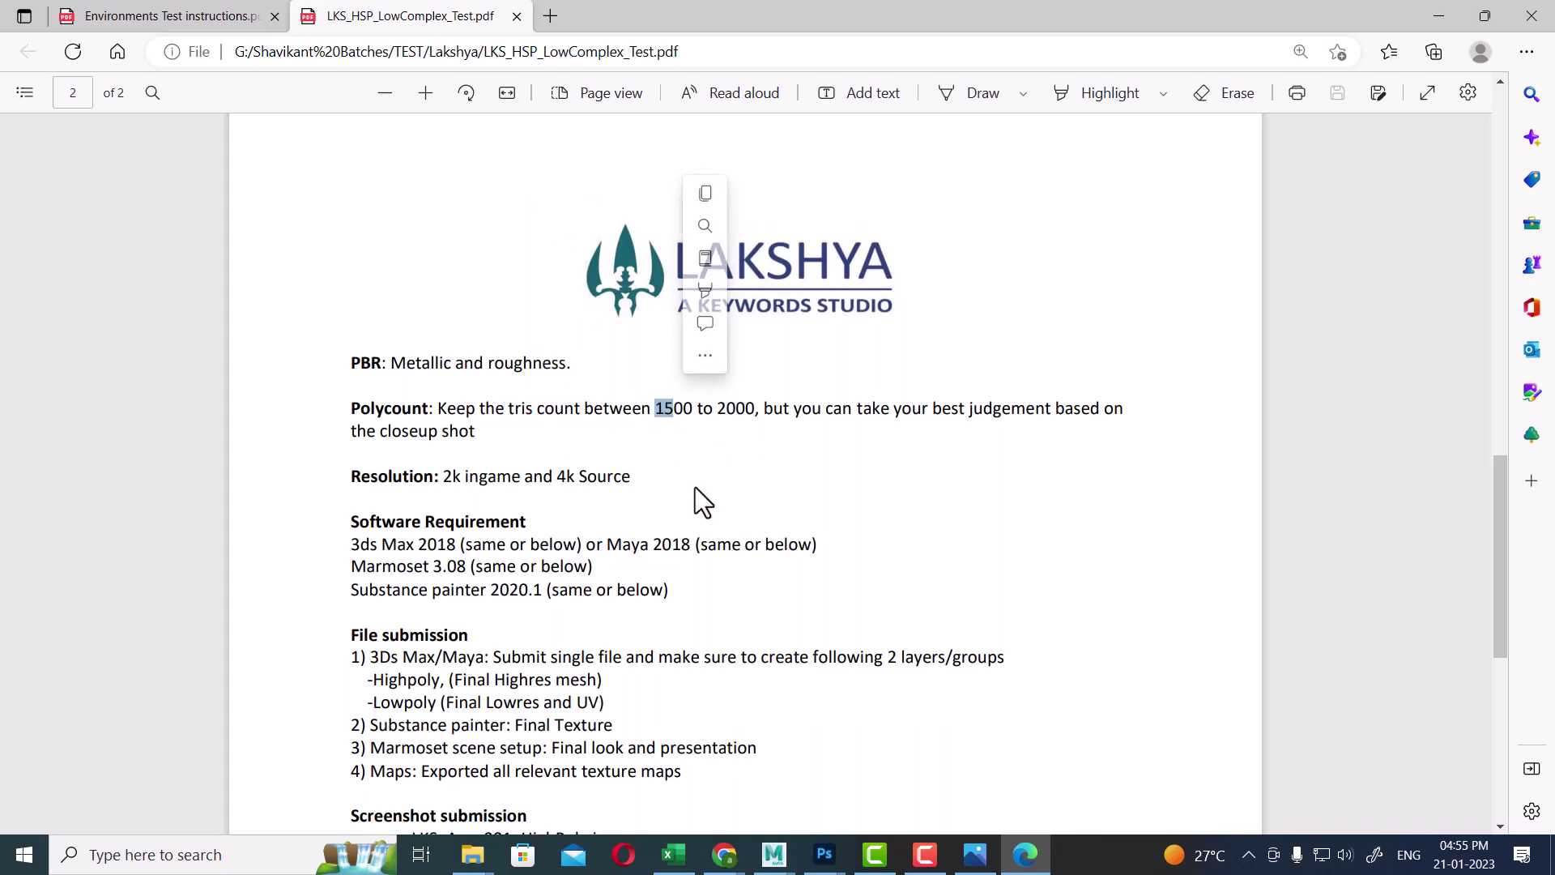
{"action": "left_click_drag", "start_coordinate": [444, 476], "coordinate": [521, 478]}
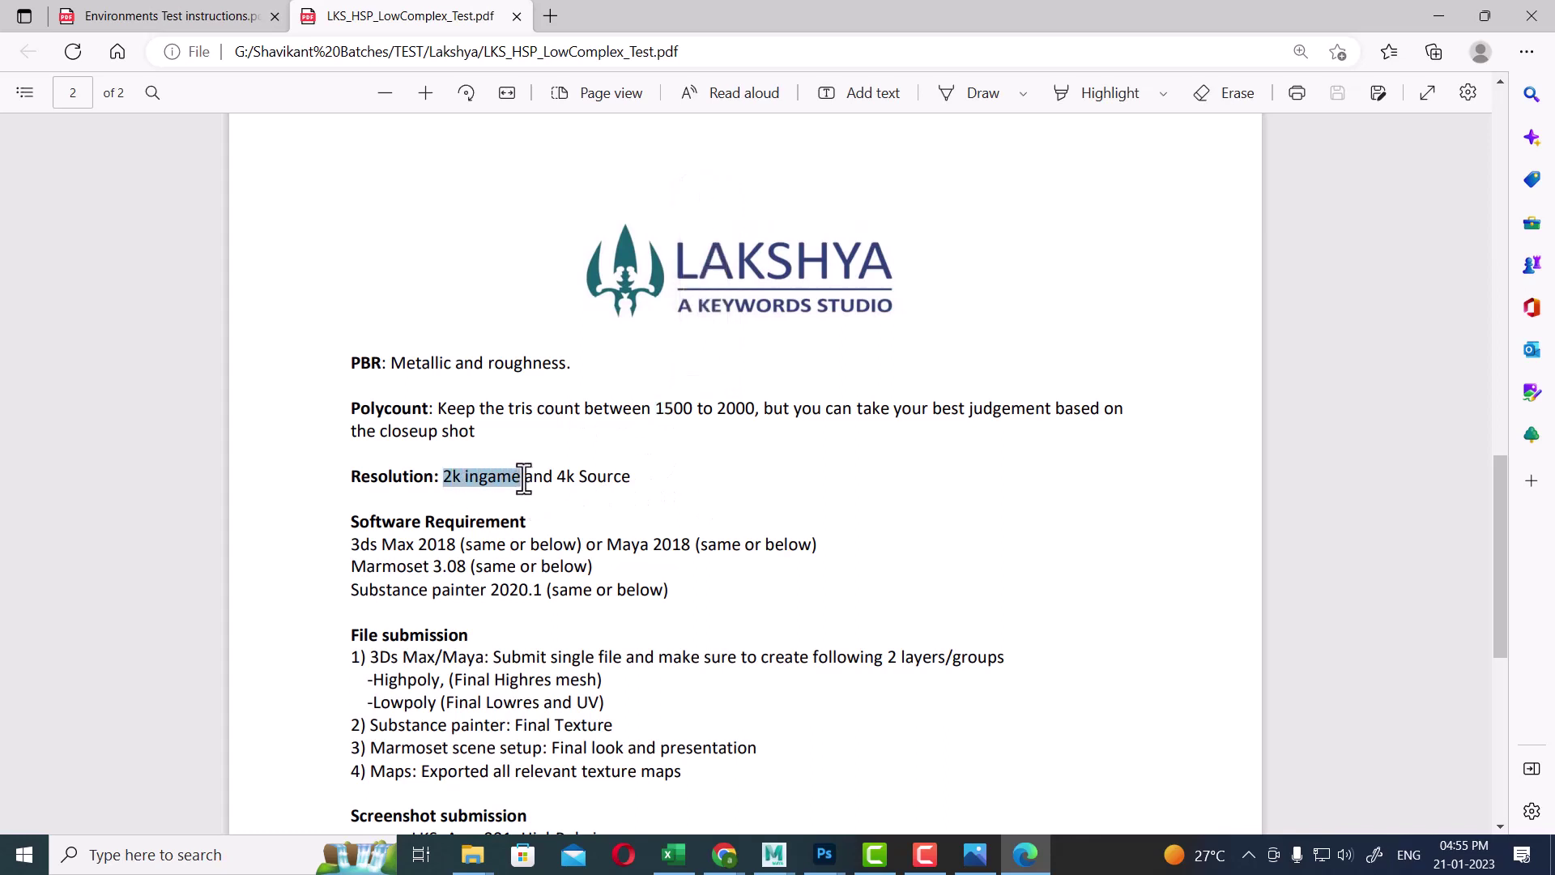
{"action": "scroll", "coordinate": [567, 480], "scroll_direction": "down", "scroll_amount": 3}
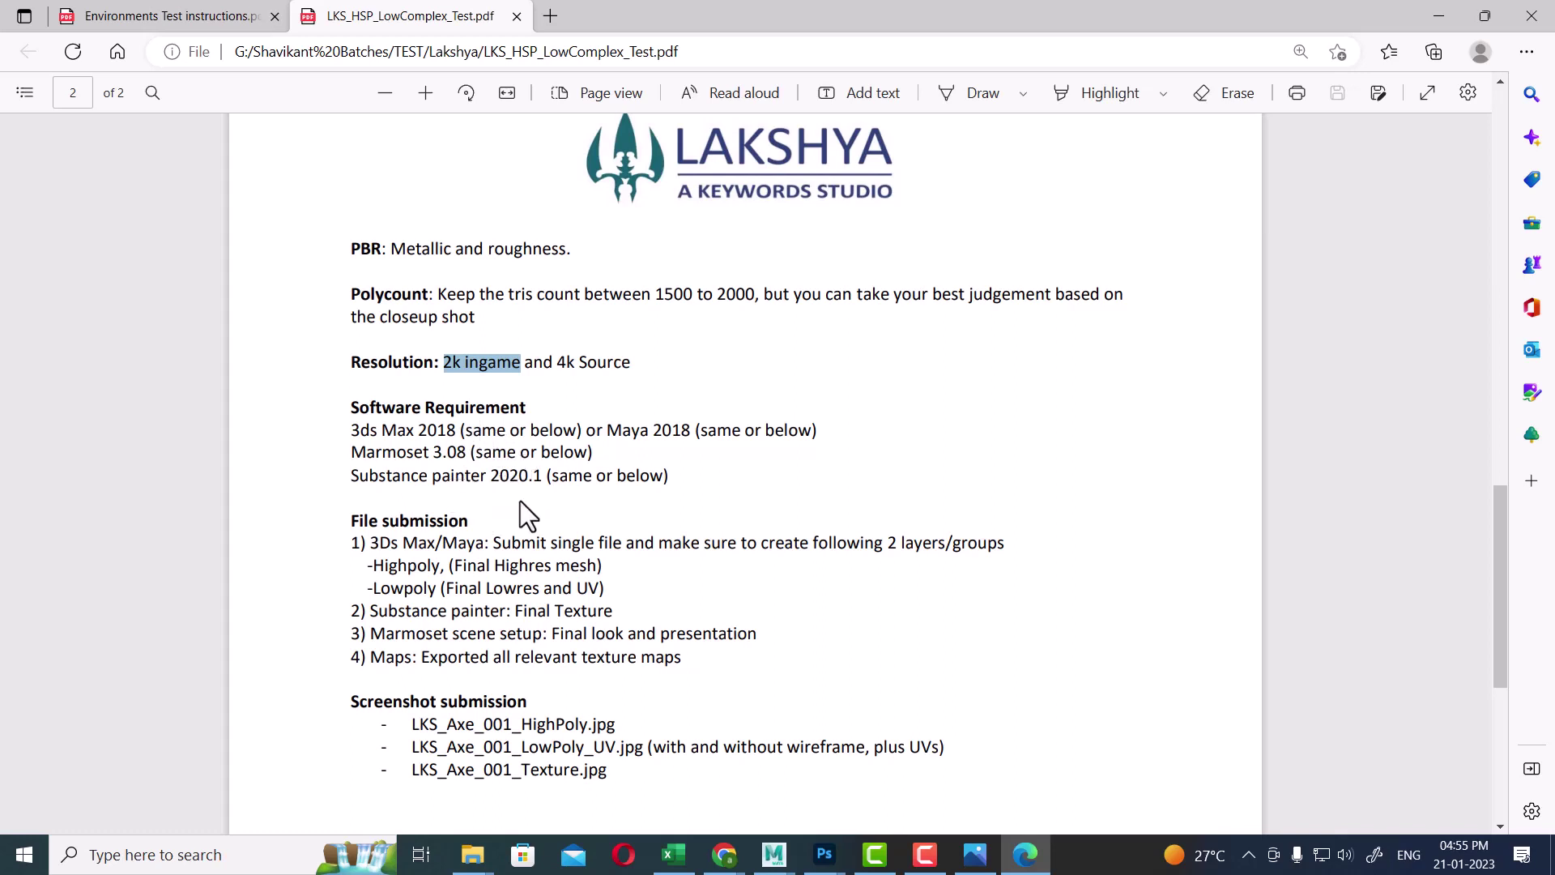
- Highlight Marmoset and Substance painter under Software Requirement, plus the 3Ds Max/Maya, Lowpoly and Final Texture entries under File submission
{"action": "left_click_drag", "start_coordinate": [353, 452], "coordinate": [434, 454]}
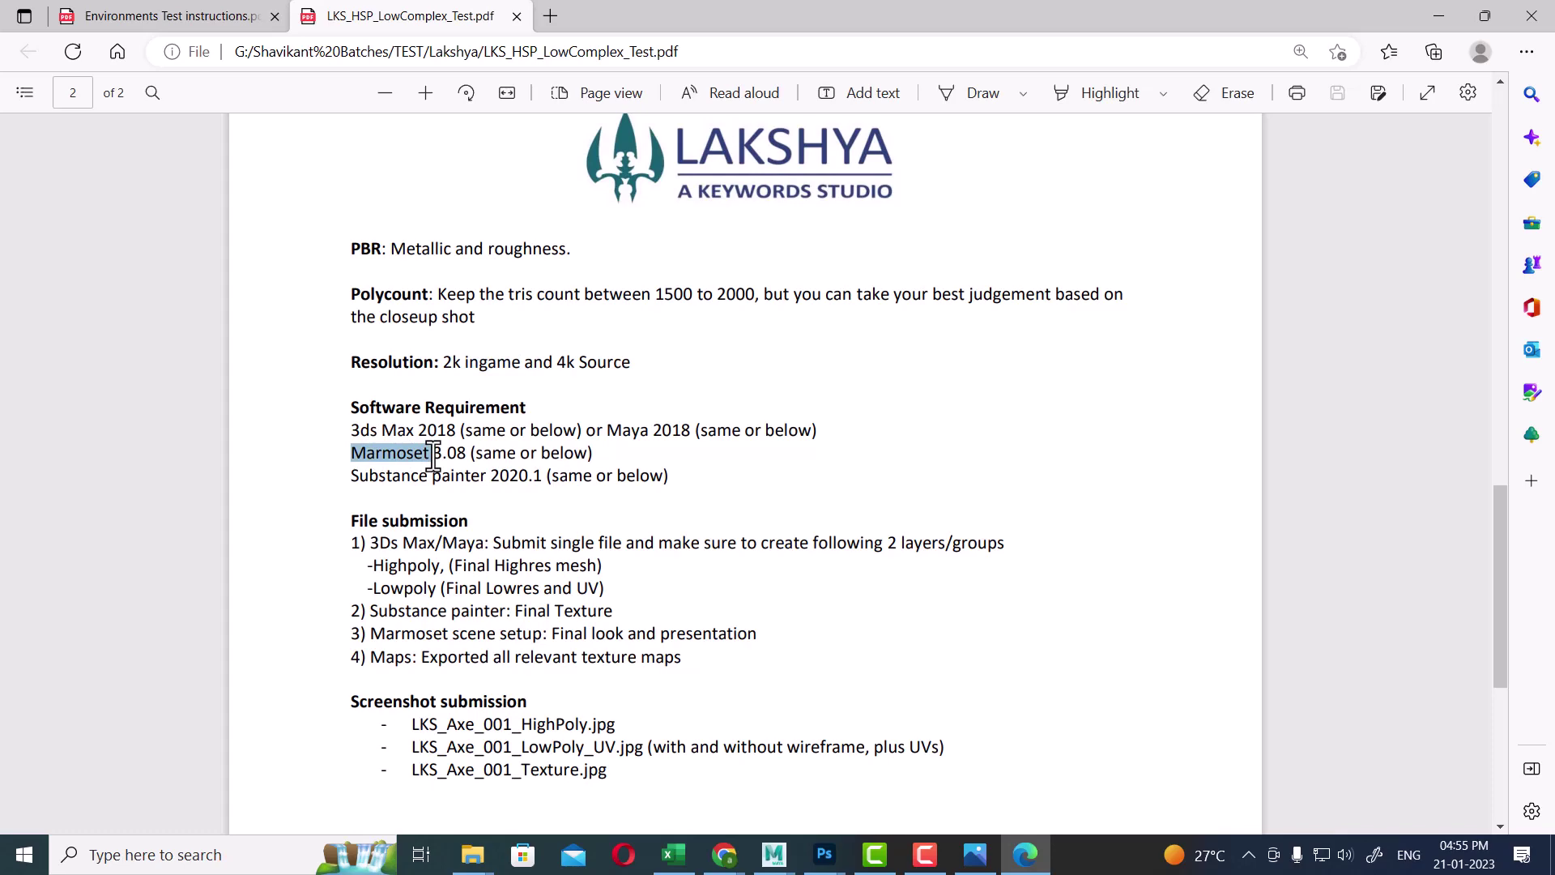
{"action": "left_click_drag", "start_coordinate": [353, 476], "coordinate": [472, 476]}
{"action": "scroll", "coordinate": [476, 486], "scroll_direction": "down", "scroll_amount": 3}
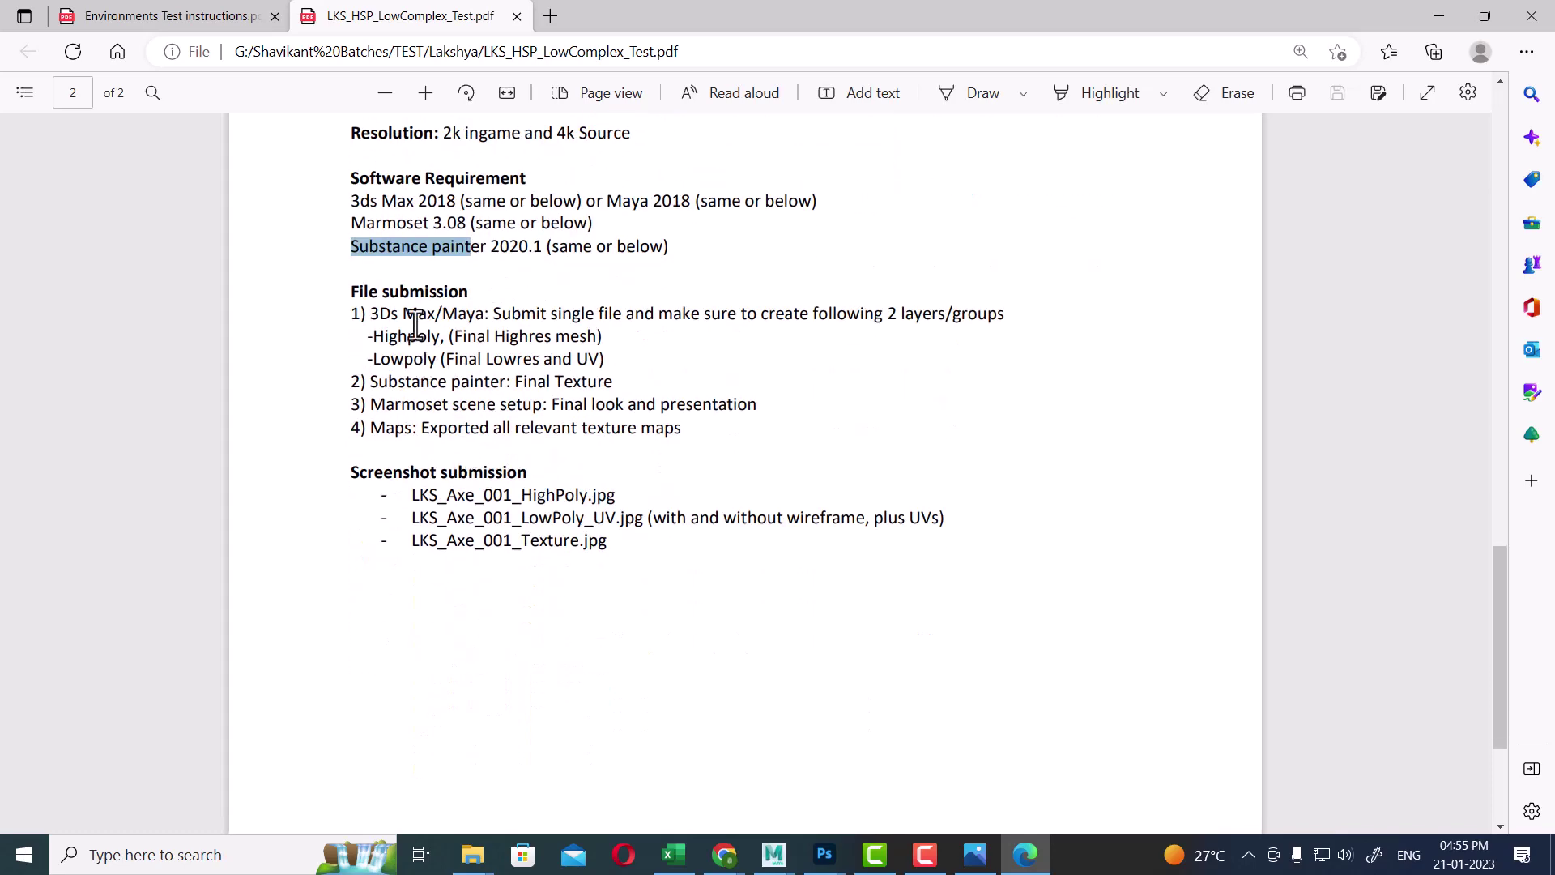
{"action": "left_click_drag", "start_coordinate": [378, 316], "coordinate": [895, 327]}
{"action": "left_click_drag", "start_coordinate": [374, 359], "coordinate": [412, 354]}
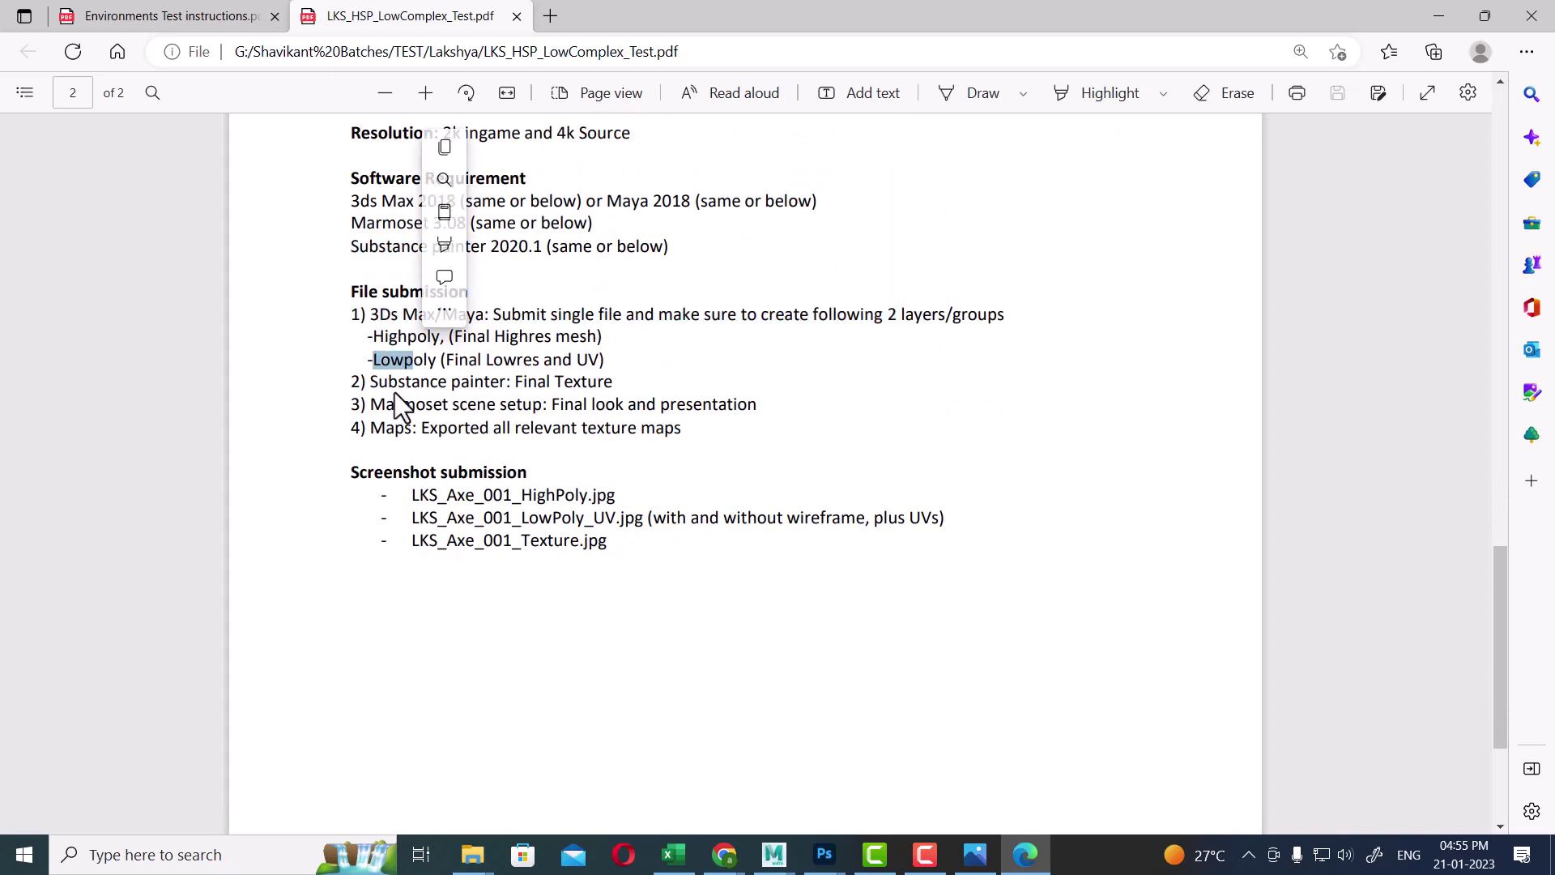
{"action": "left_click_drag", "start_coordinate": [515, 384], "coordinate": [586, 386]}
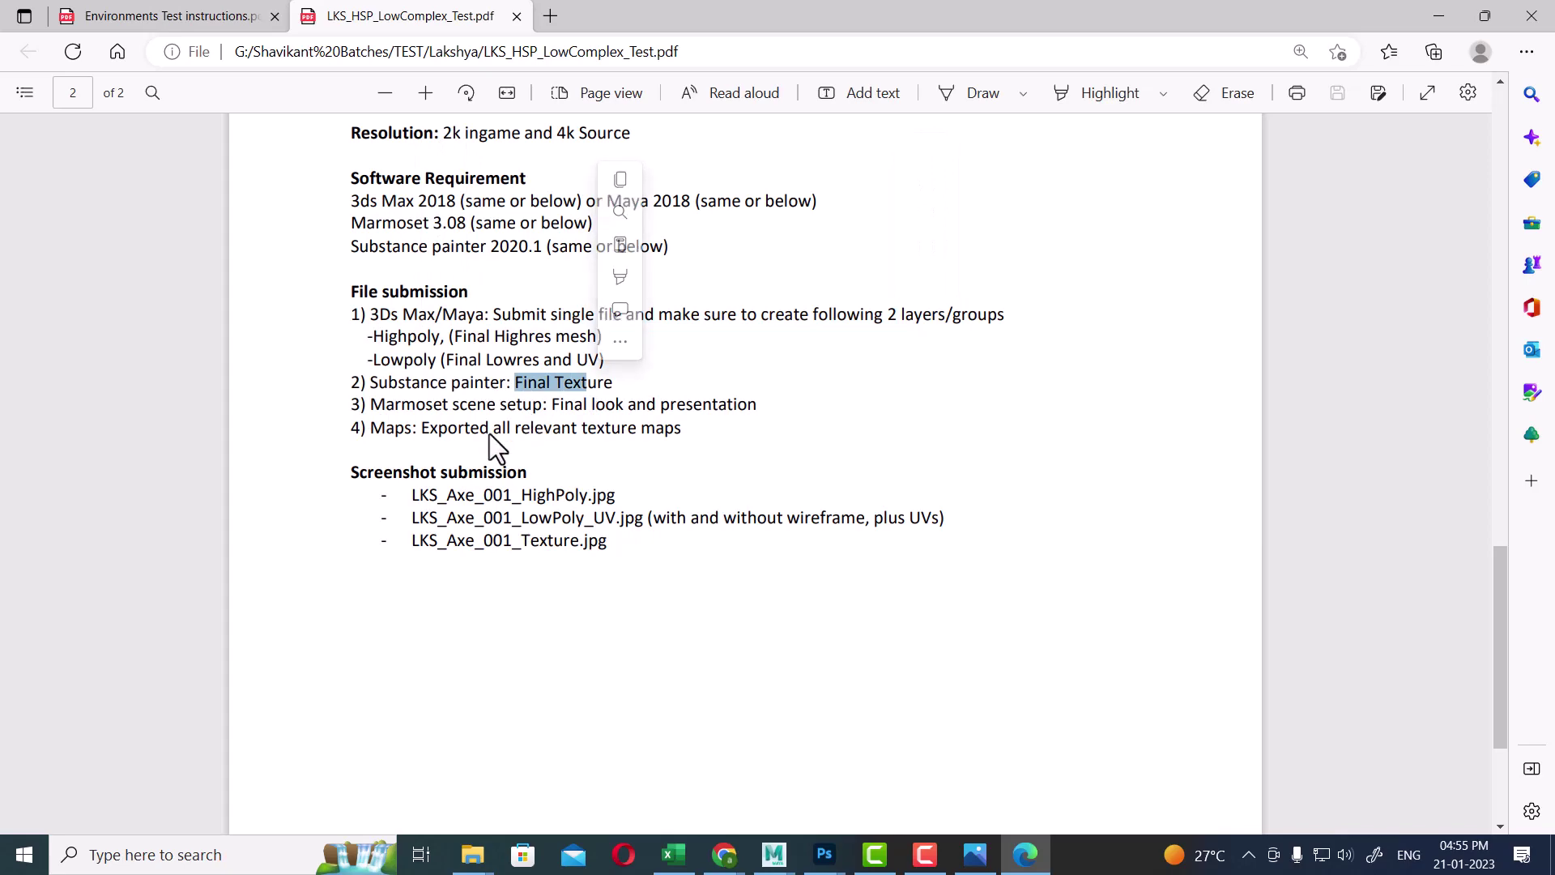
- Review the File submission and Screenshot submission sections on page 2 of the Lakshya test brief
{"action": "scroll", "coordinate": [515, 454], "scroll_direction": "down", "scroll_amount": 3}
{"action": "scroll", "coordinate": [528, 490], "scroll_direction": "up", "scroll_amount": 7}
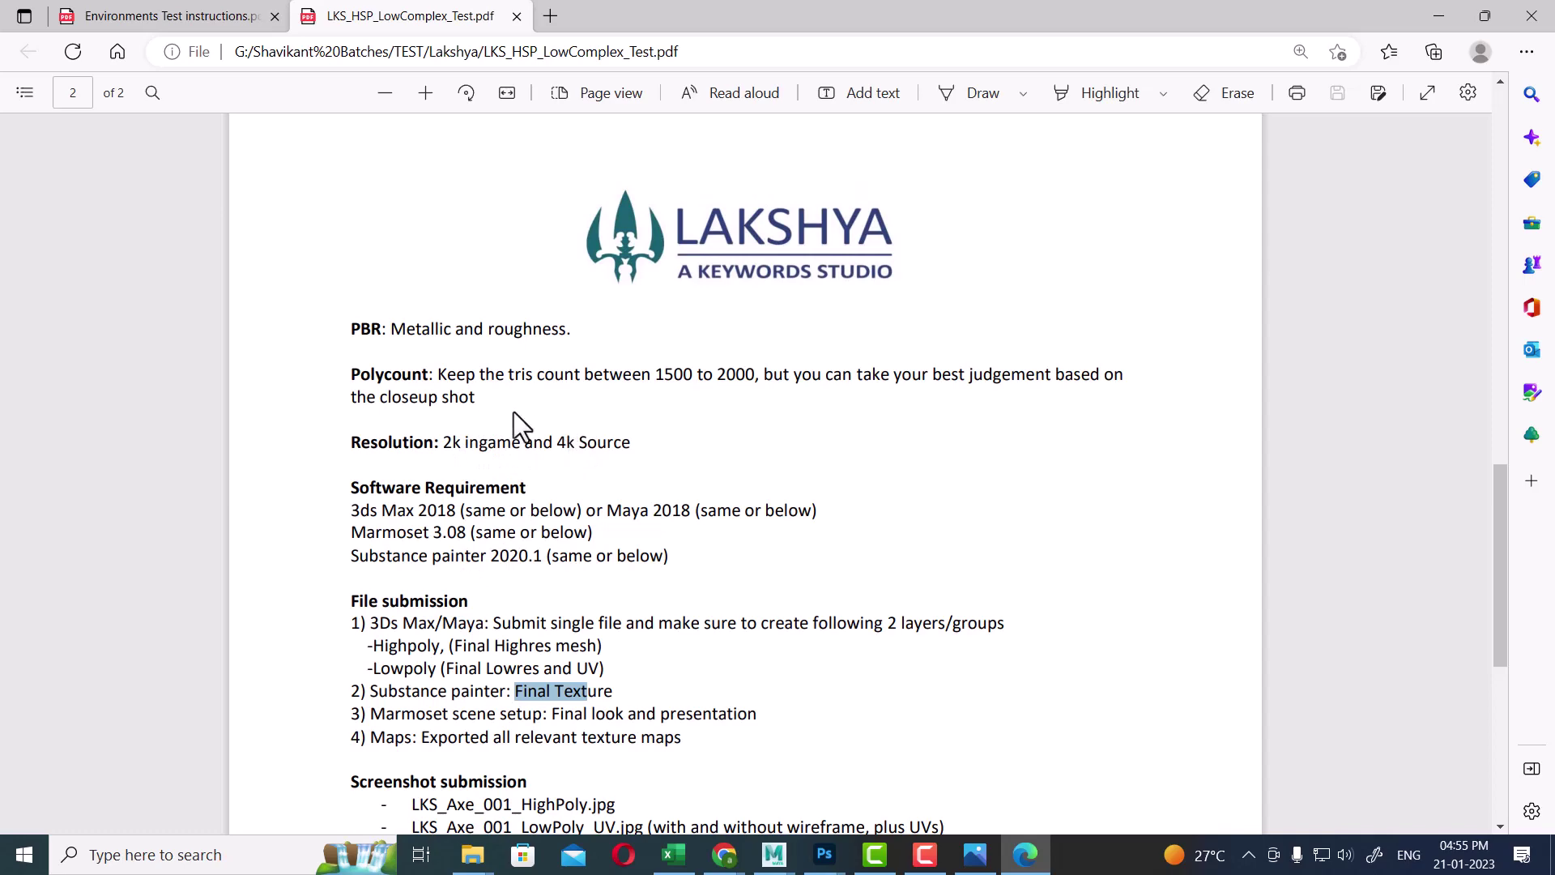
{"action": "scroll", "coordinate": [943, 480], "scroll_direction": "down", "scroll_amount": 7}
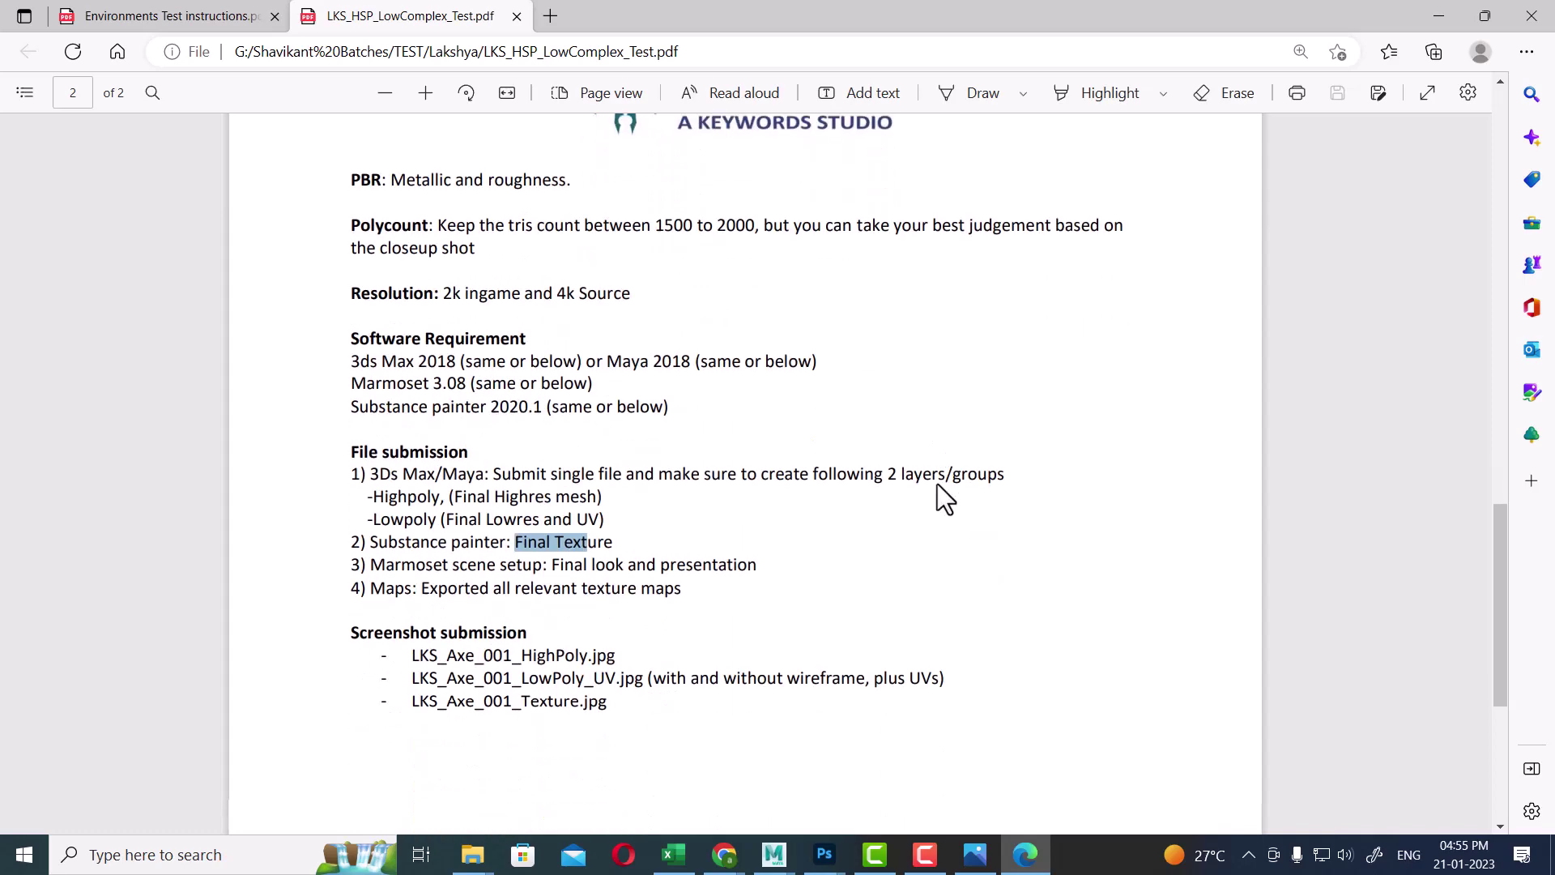
{"action": "scroll", "coordinate": [926, 498], "scroll_direction": "up", "scroll_amount": 3}
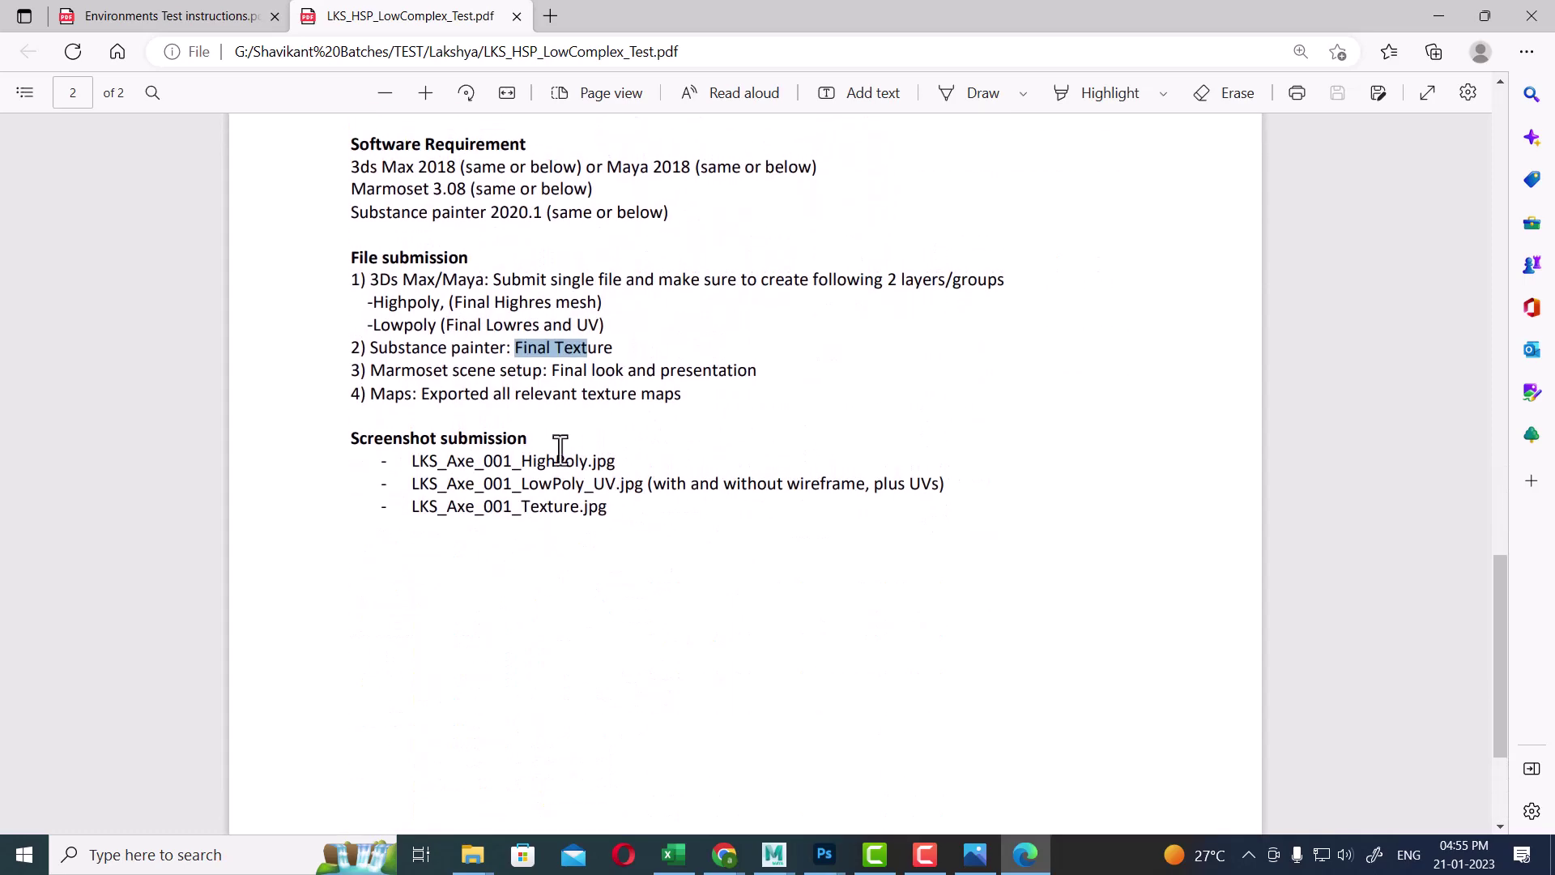
{"action": "scroll", "coordinate": [682, 452], "scroll_direction": "up", "scroll_amount": 6}
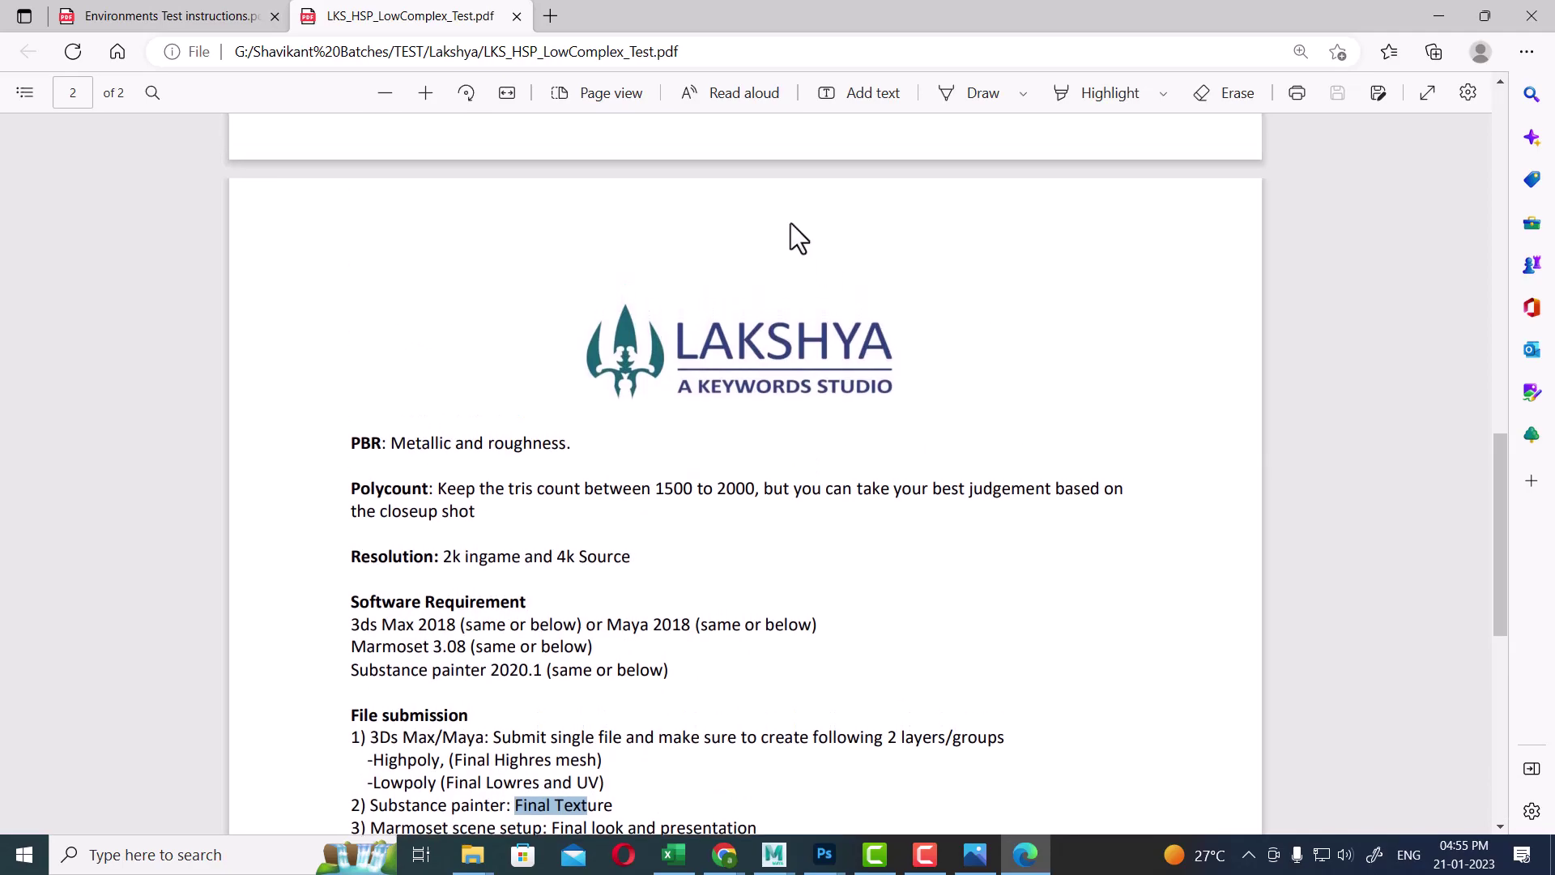
- Return to the TEST folder in File Explorer and open PropArtTest2022Guidelines-1.pdf from its ROCKSTAR folder
{"action": "left_click", "coordinate": [1439, 17]}
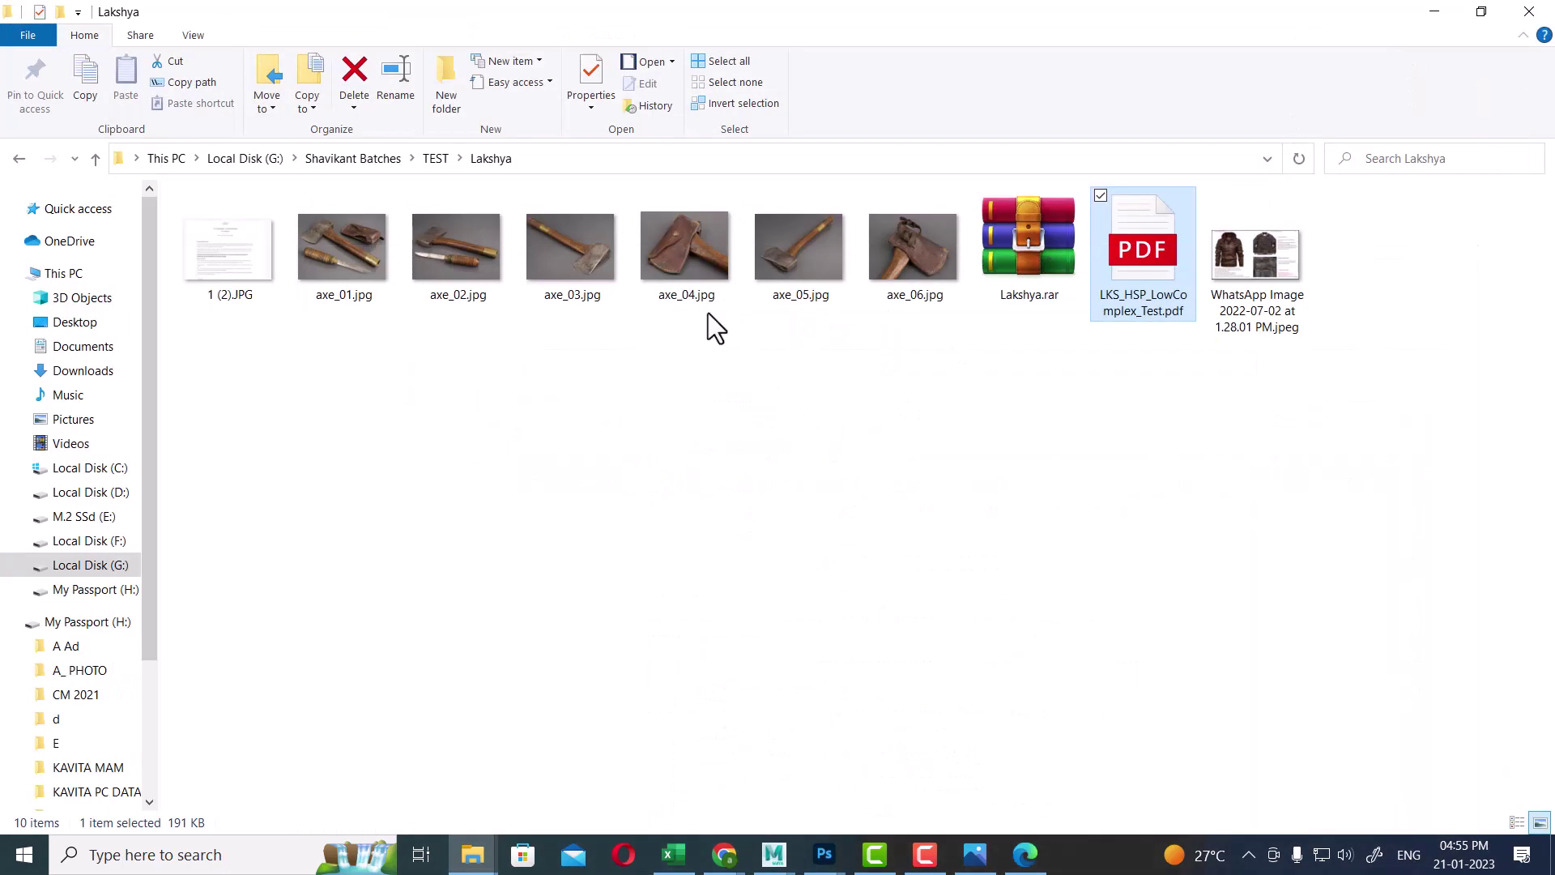
{"action": "left_click", "coordinate": [436, 159]}
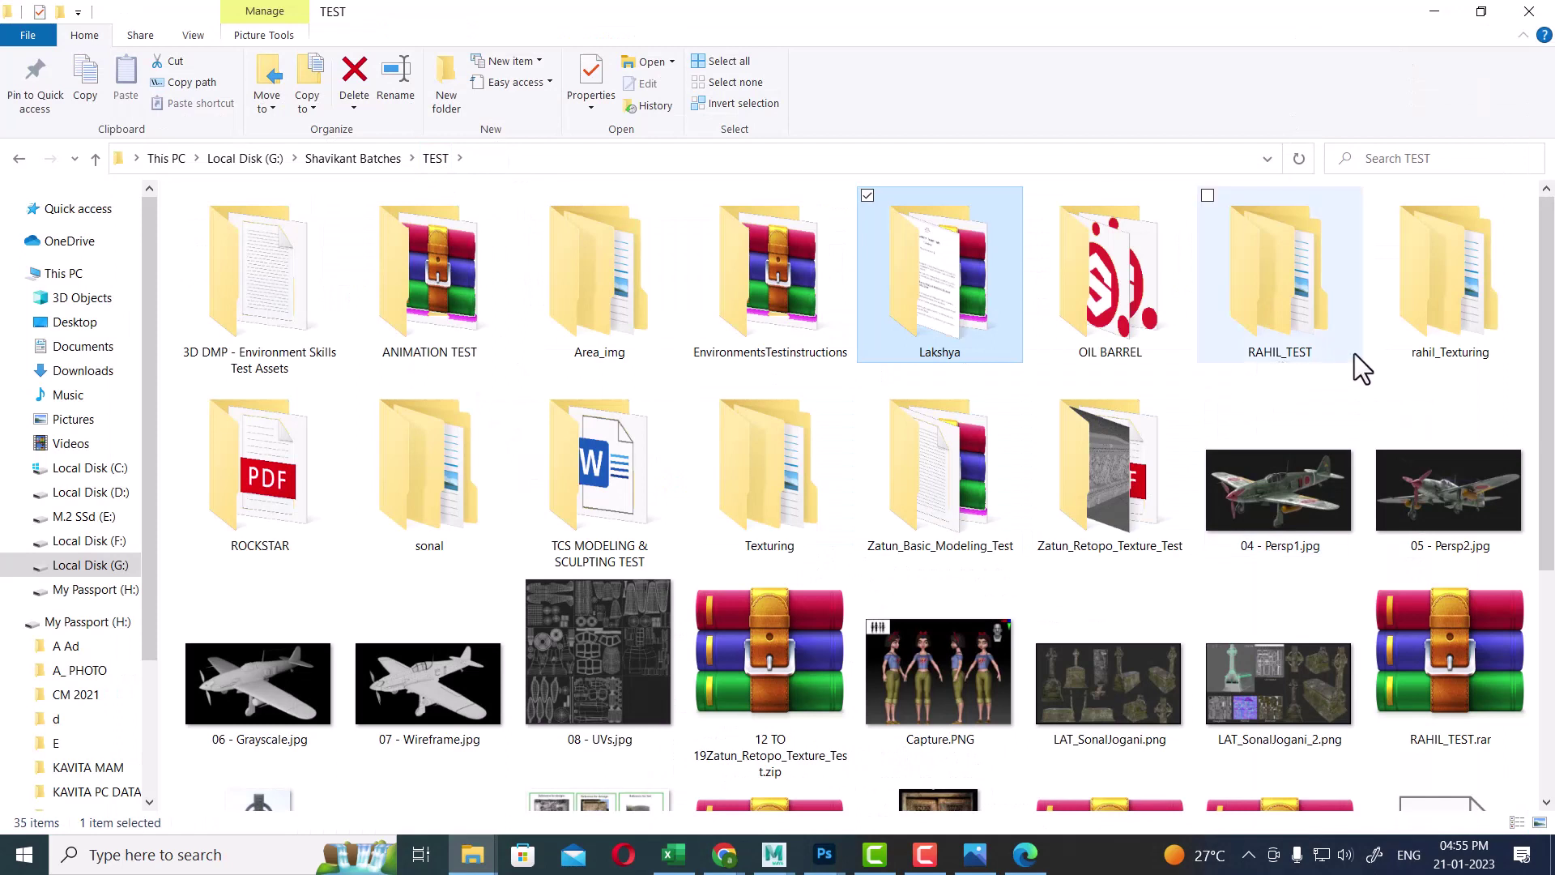
{"action": "double_click", "coordinate": [281, 523]}
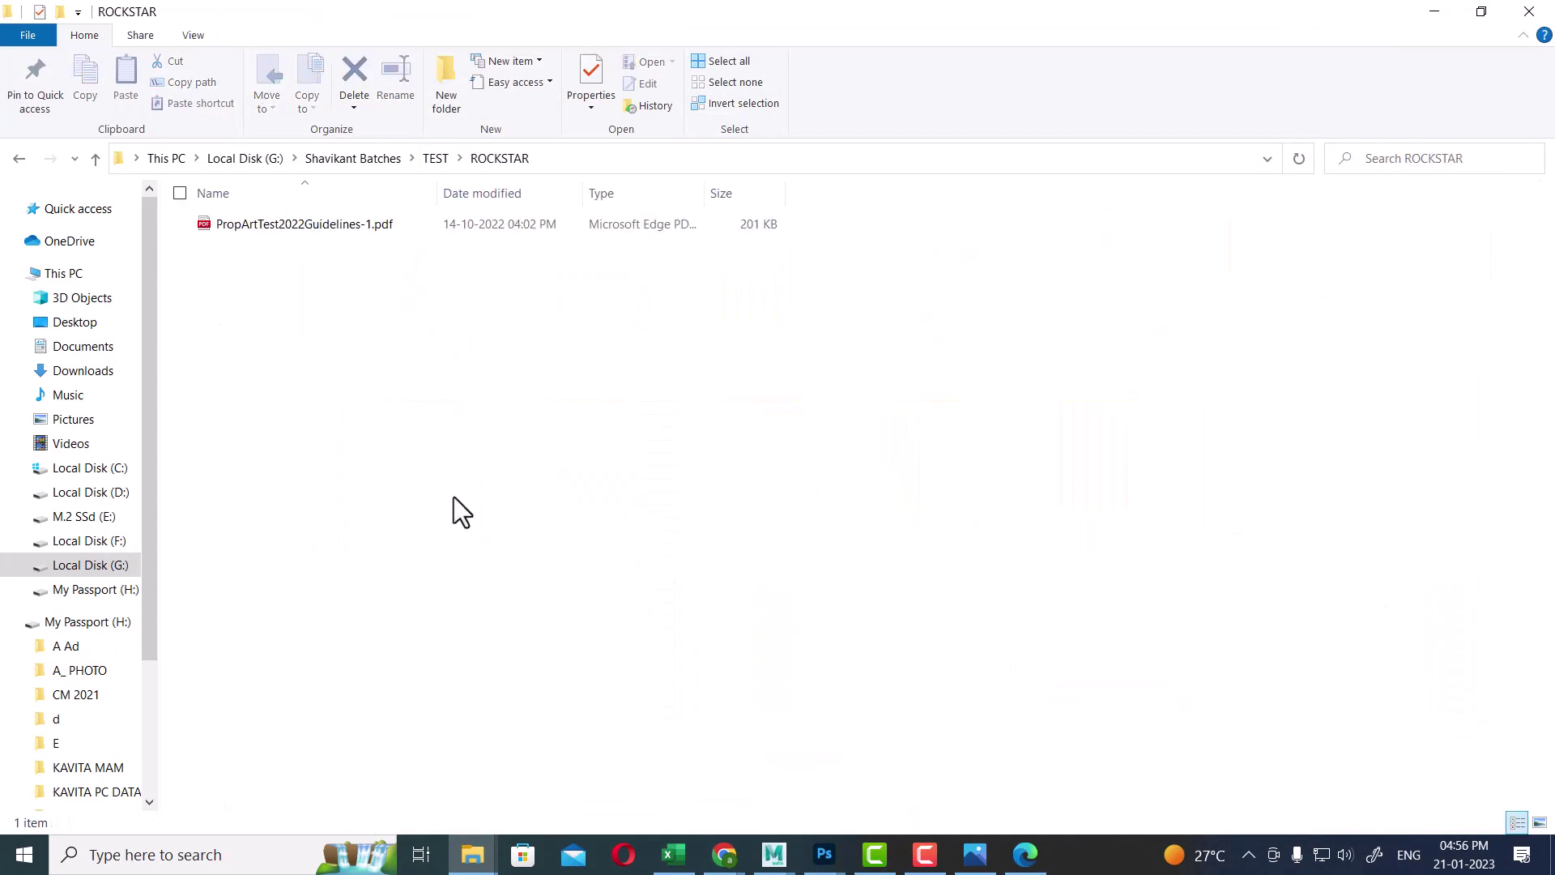
{"action": "double_click", "coordinate": [319, 220]}
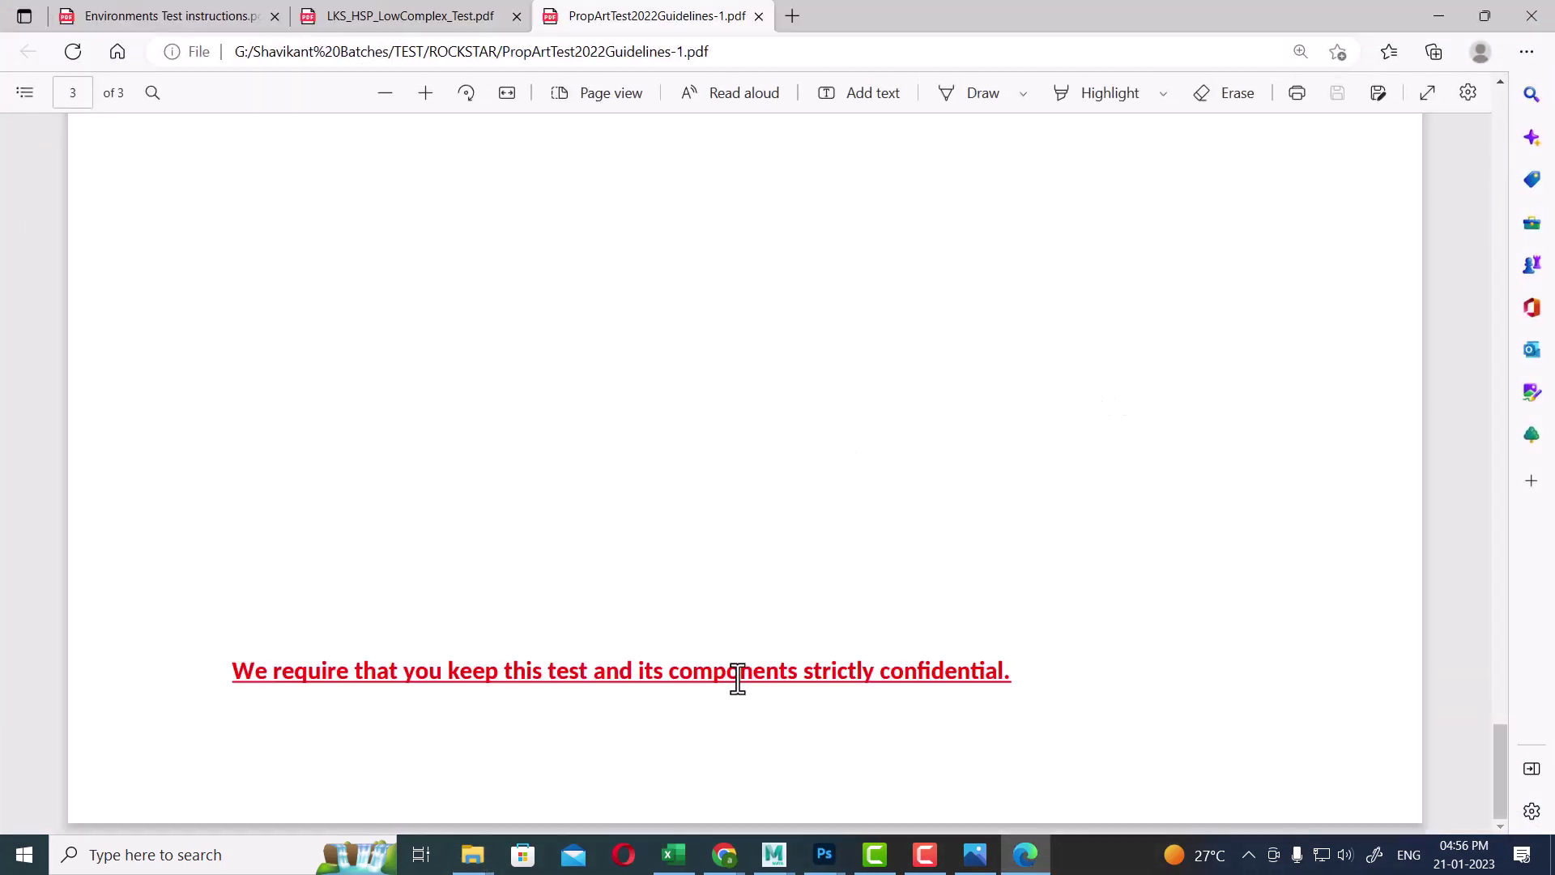
- Go back to the Spec section on page 2 and select the Final Mesh model tris range, followed by the Texture set resolution
{"action": "scroll", "coordinate": [767, 576], "scroll_direction": "up", "scroll_amount": 15}
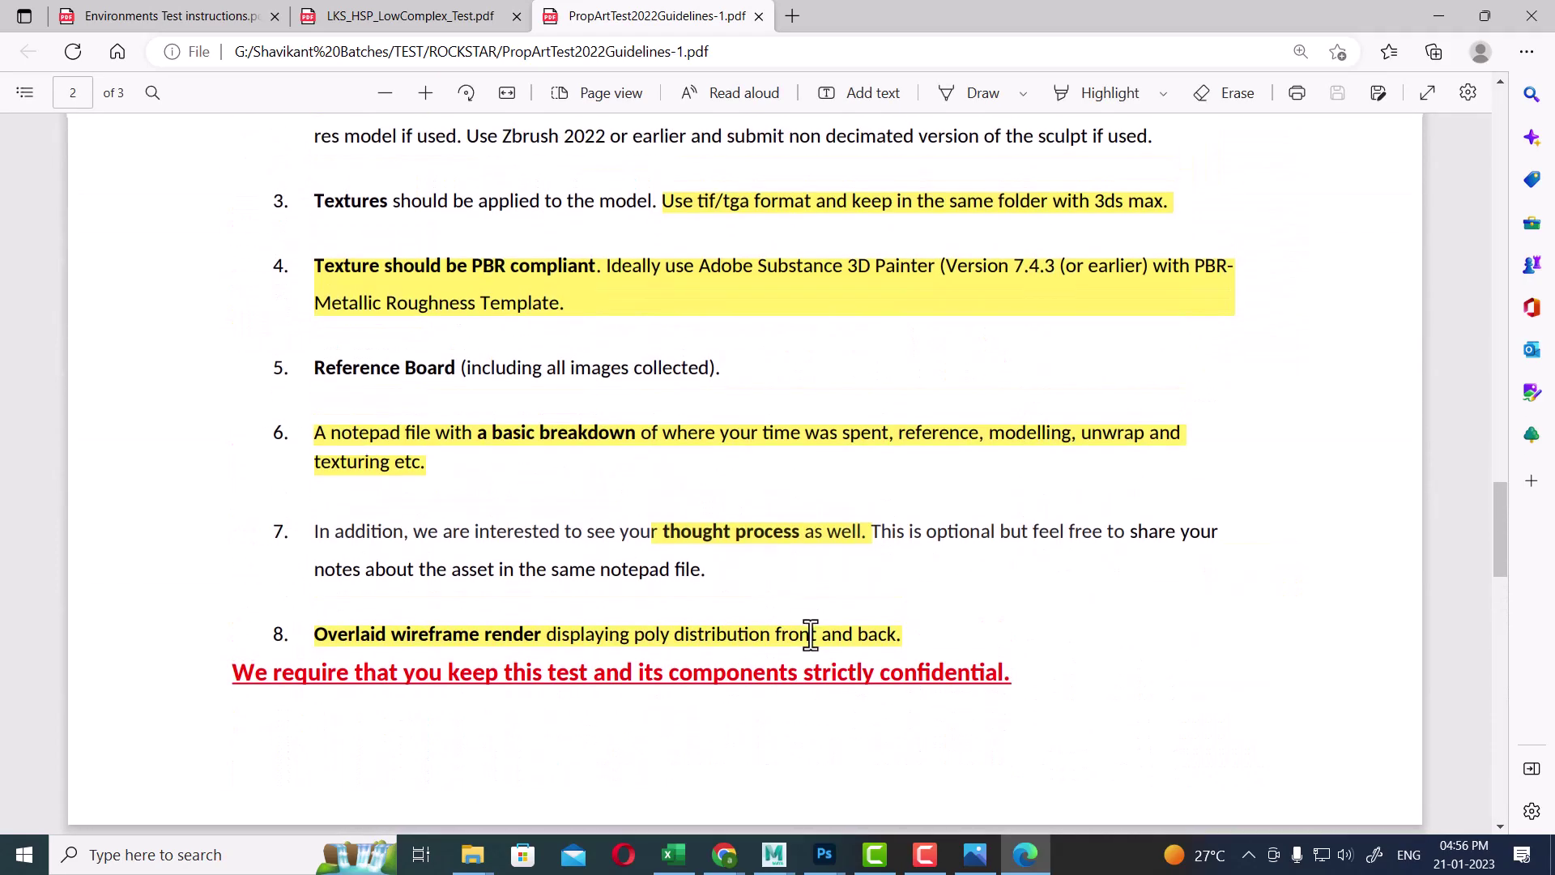
{"action": "scroll", "coordinate": [811, 634], "scroll_direction": "up", "scroll_amount": 4}
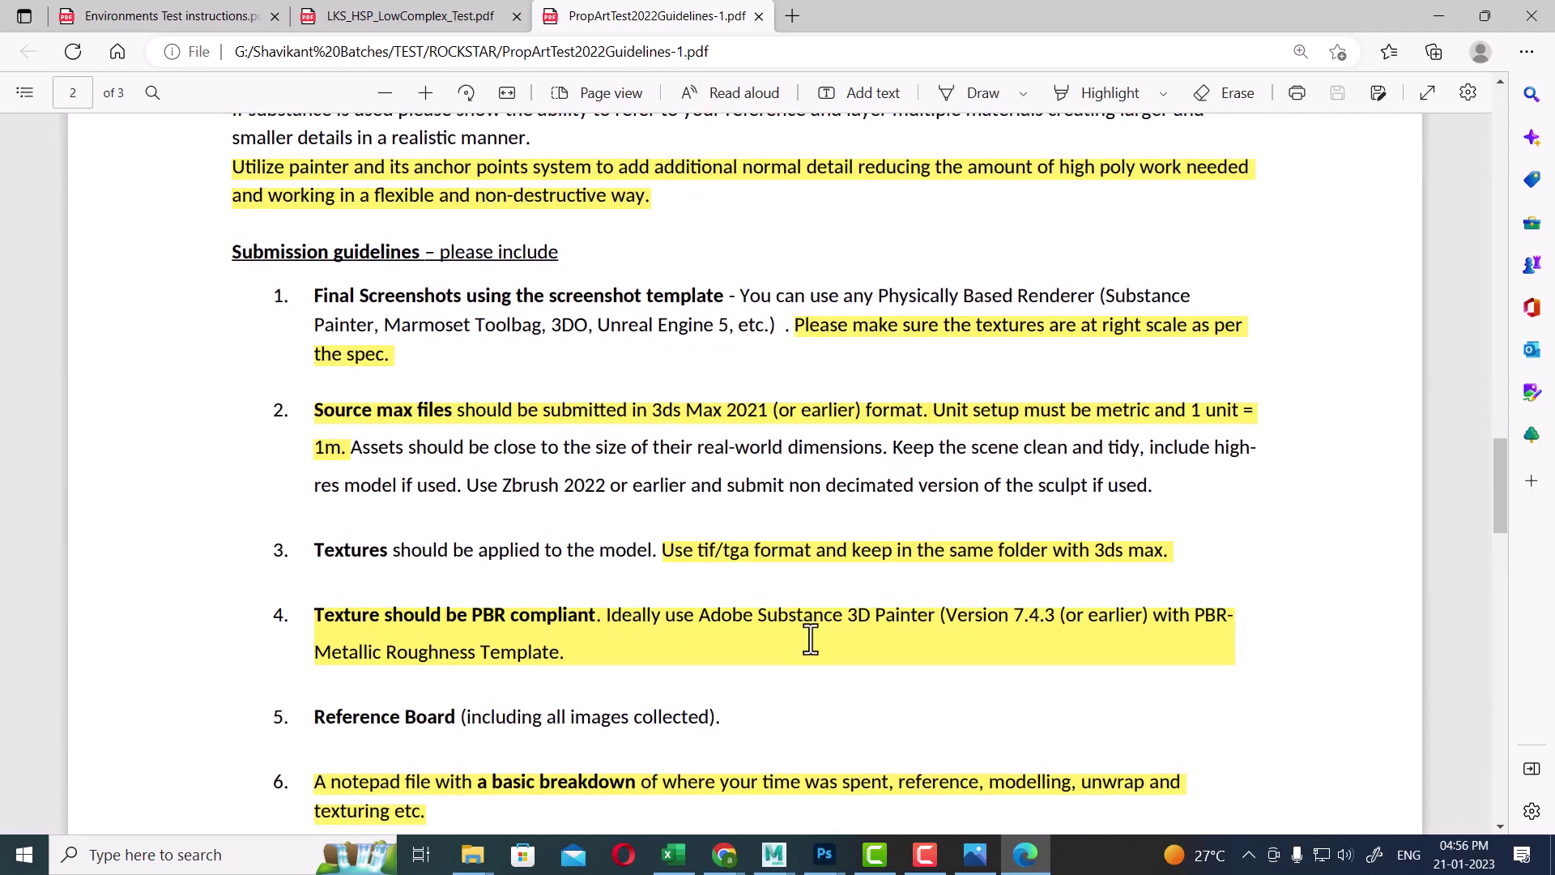
{"action": "scroll", "coordinate": [811, 635], "scroll_direction": "up", "scroll_amount": 10}
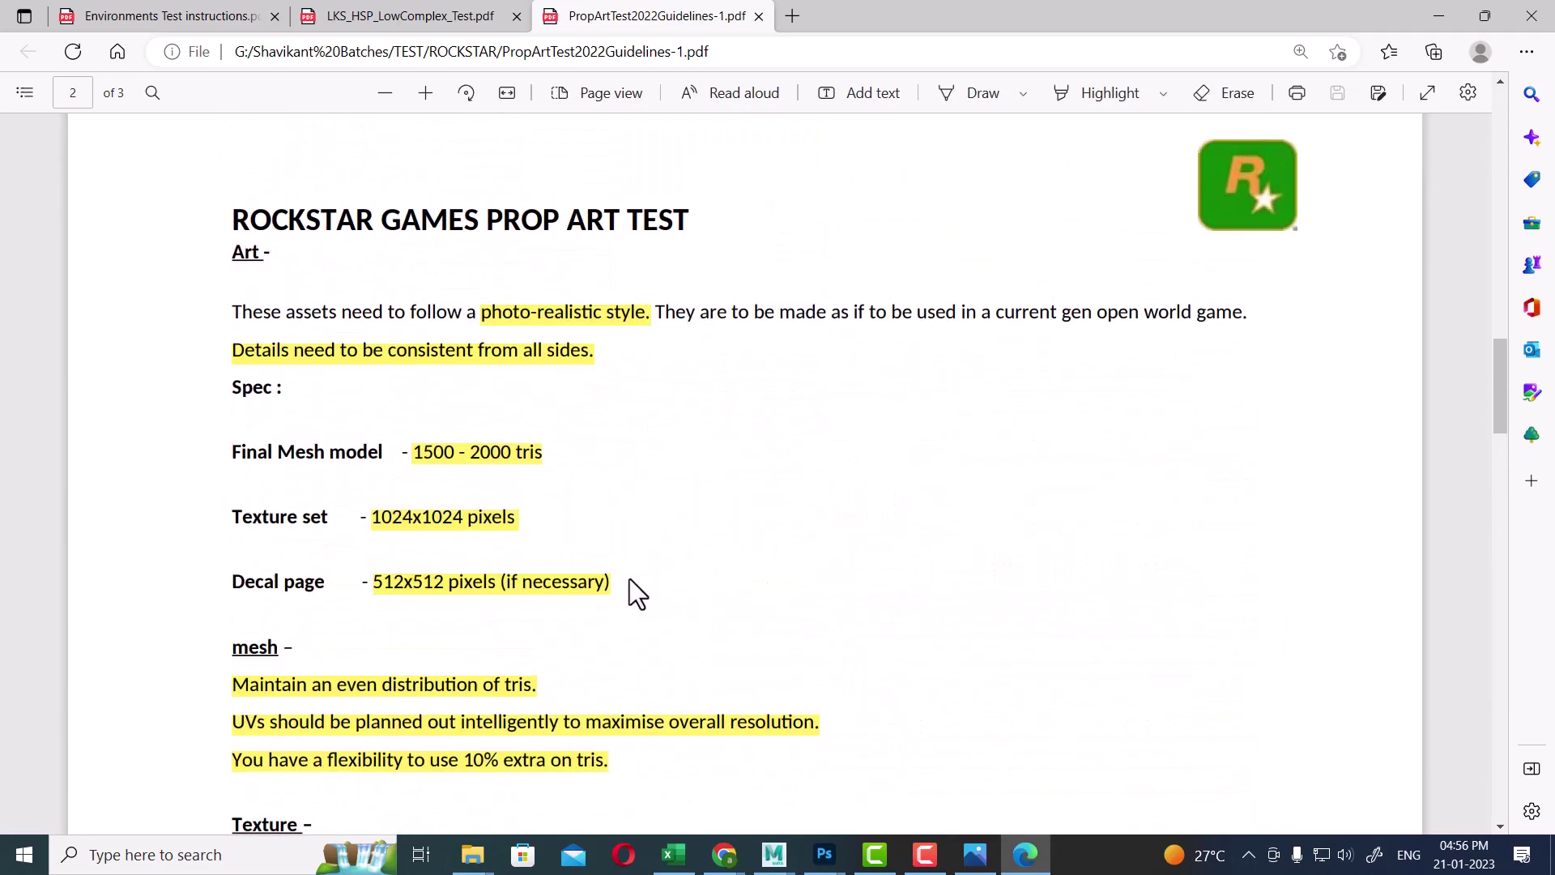
{"action": "left_click_drag", "start_coordinate": [405, 452], "coordinate": [561, 450]}
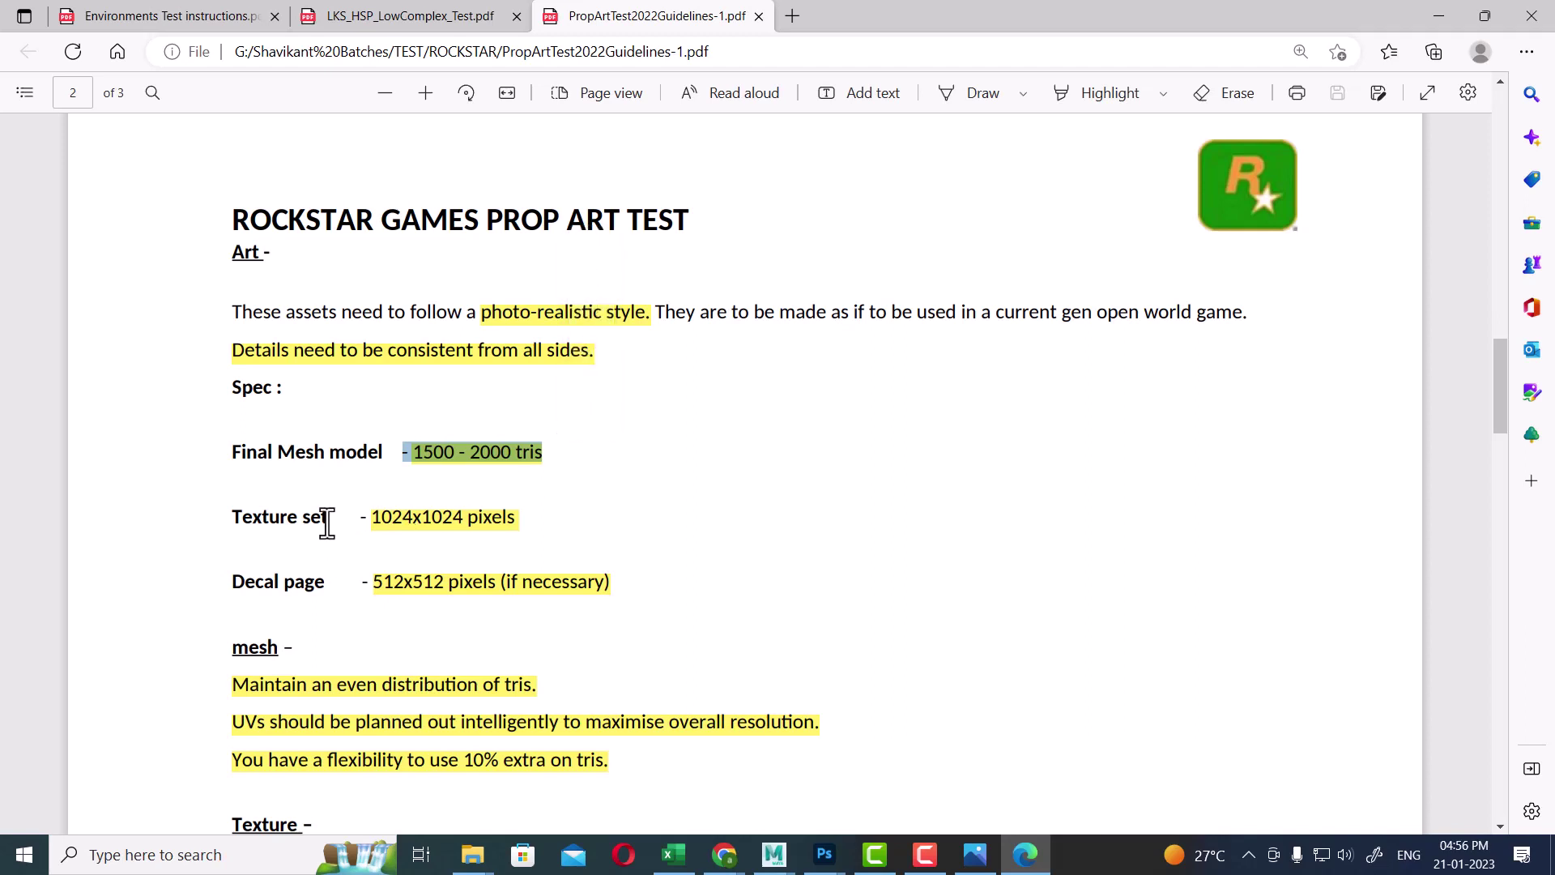
{"action": "left_click_drag", "start_coordinate": [372, 517], "coordinate": [516, 519]}
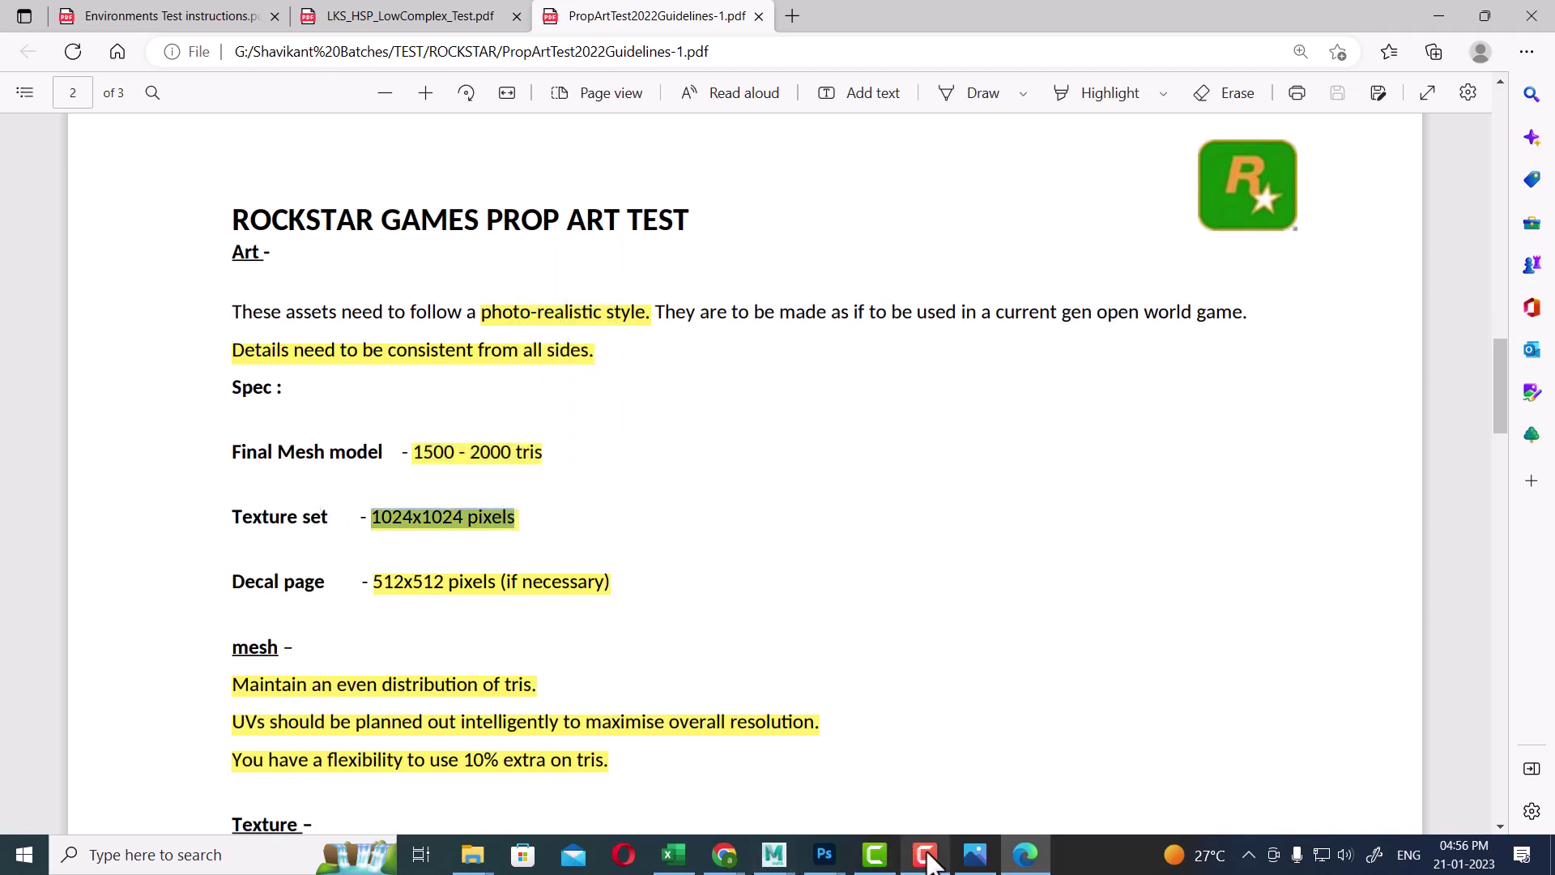
- Switch to the Stylize Airplane Done scene in Maya, select the whole airplane, and select all its UVs in the UV Editor
{"action": "mouse_move", "coordinate": [773, 853]}
{"action": "left_click", "coordinate": [825, 758]}
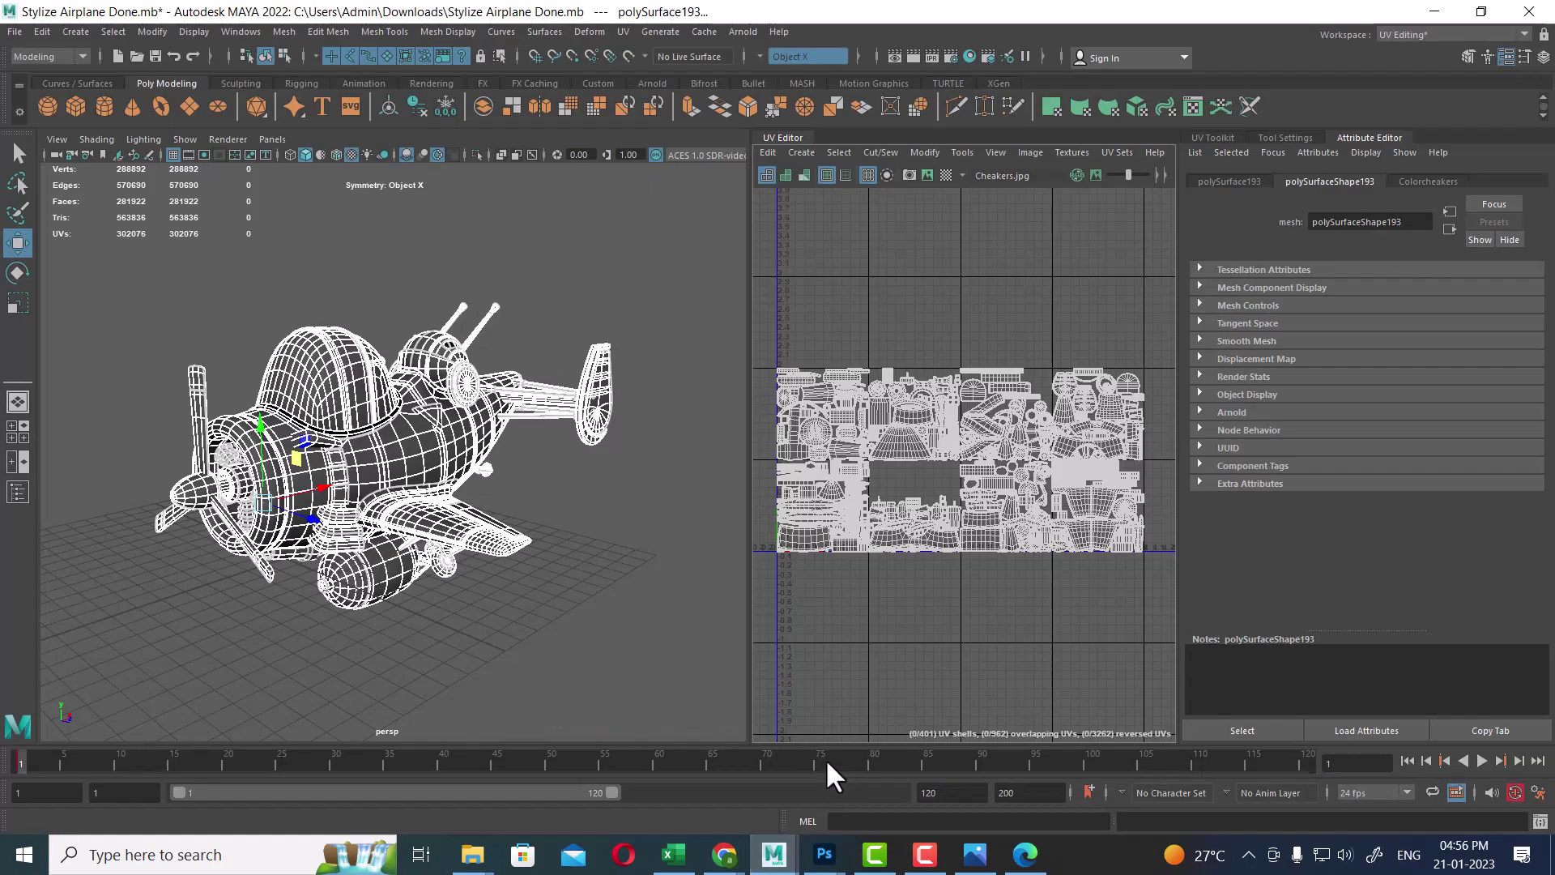
{"action": "left_click", "coordinate": [551, 628]}
{"action": "left_click", "coordinate": [375, 479]}
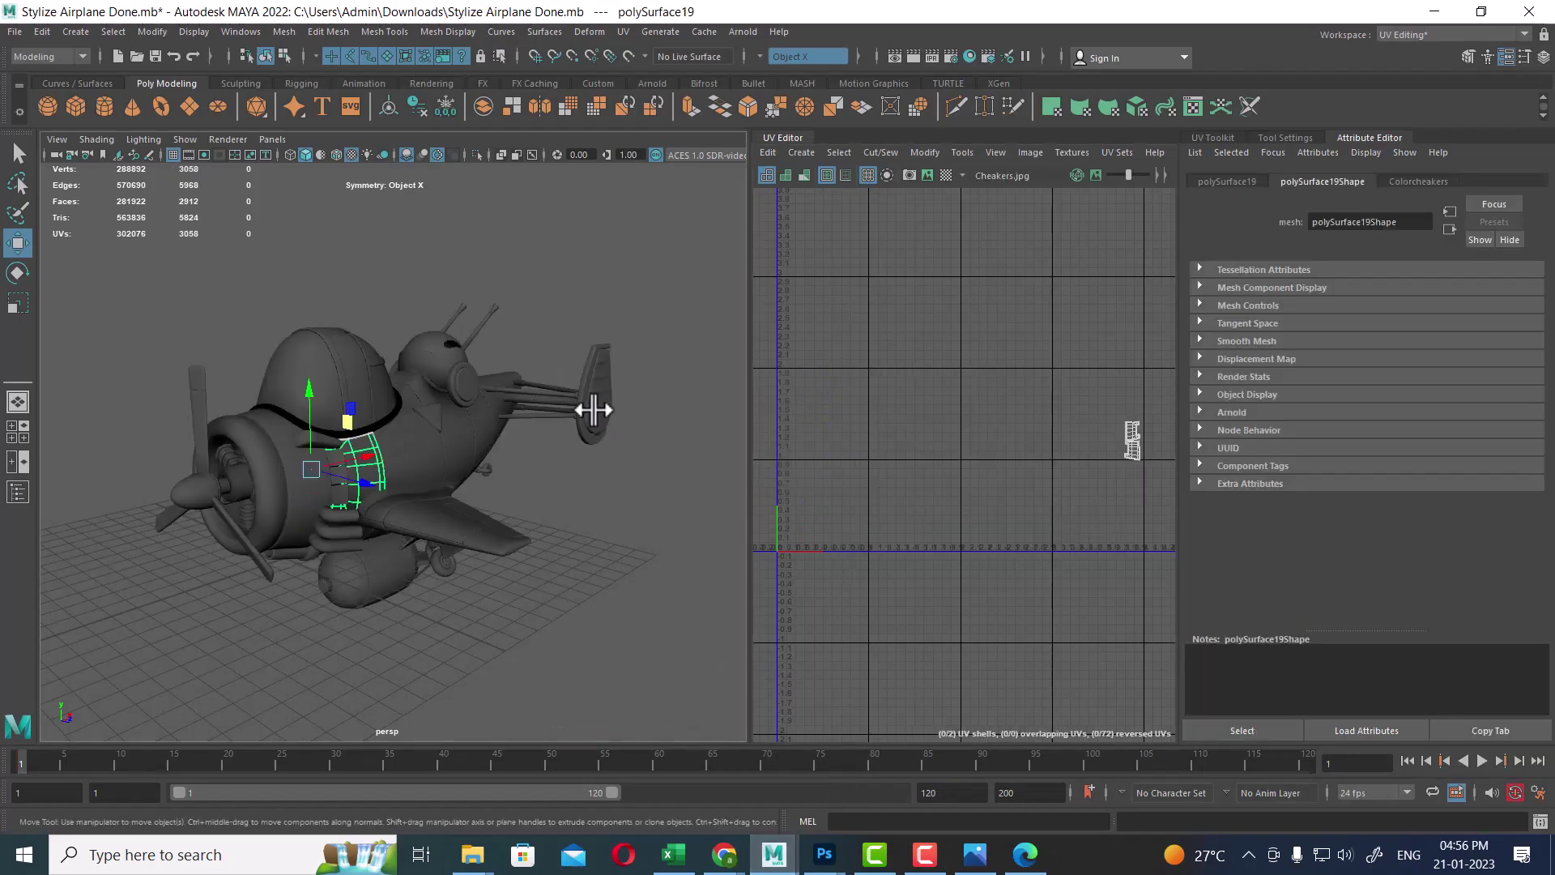
{"action": "left_click_drag", "start_coordinate": [590, 413], "coordinate": [663, 288]}
{"action": "scroll", "coordinate": [904, 596], "scroll_direction": "down", "scroll_amount": 2}
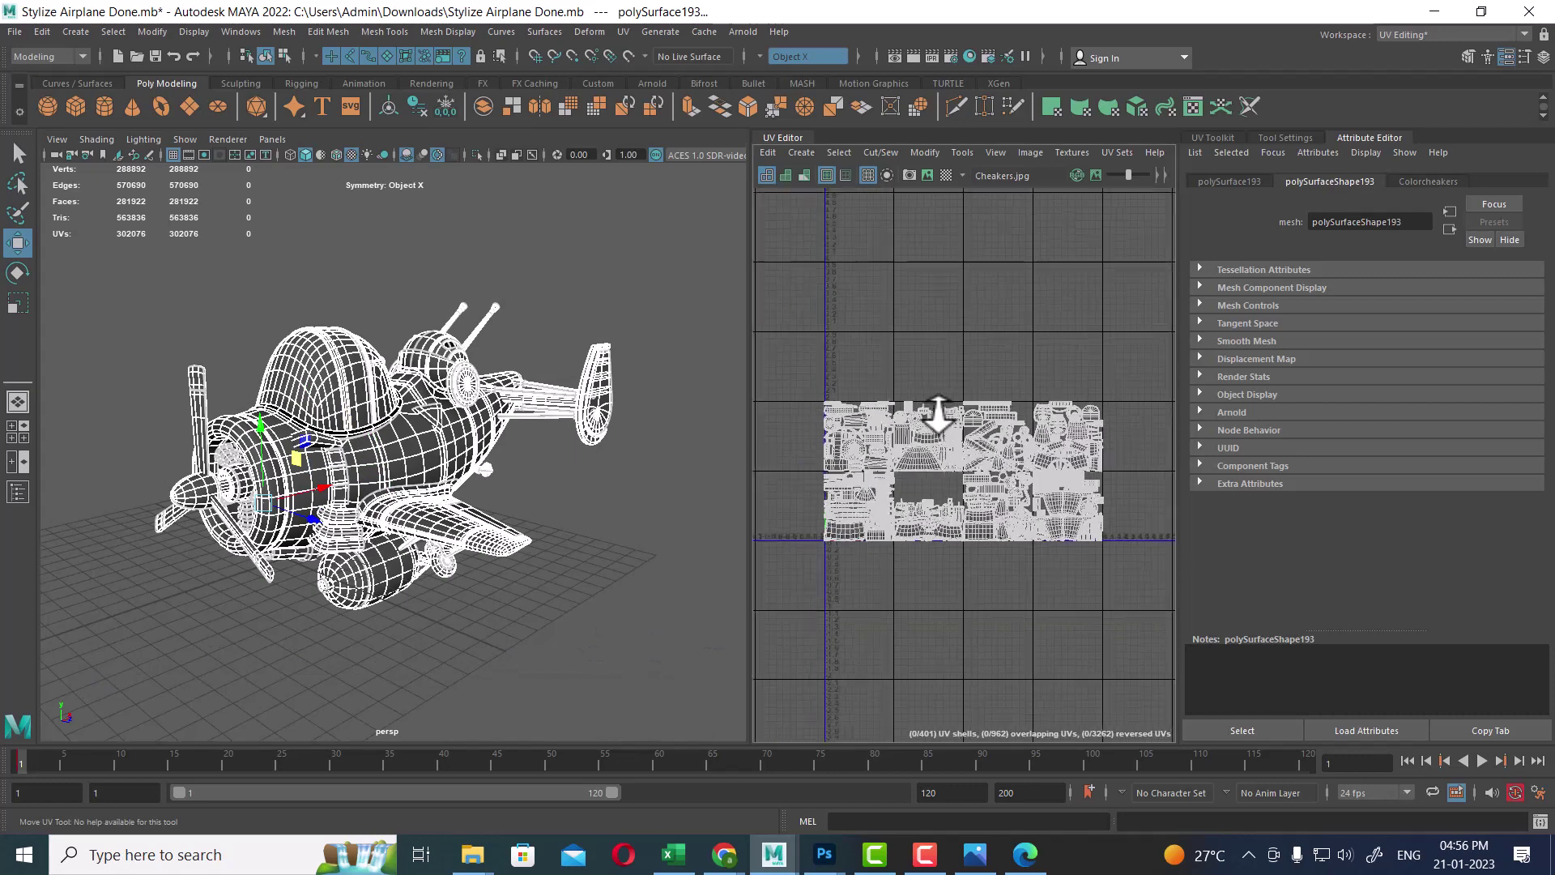
{"action": "key", "text": "w"}
{"action": "right_click_drag", "start_coordinate": [924, 446], "coordinate": [1053, 434]}
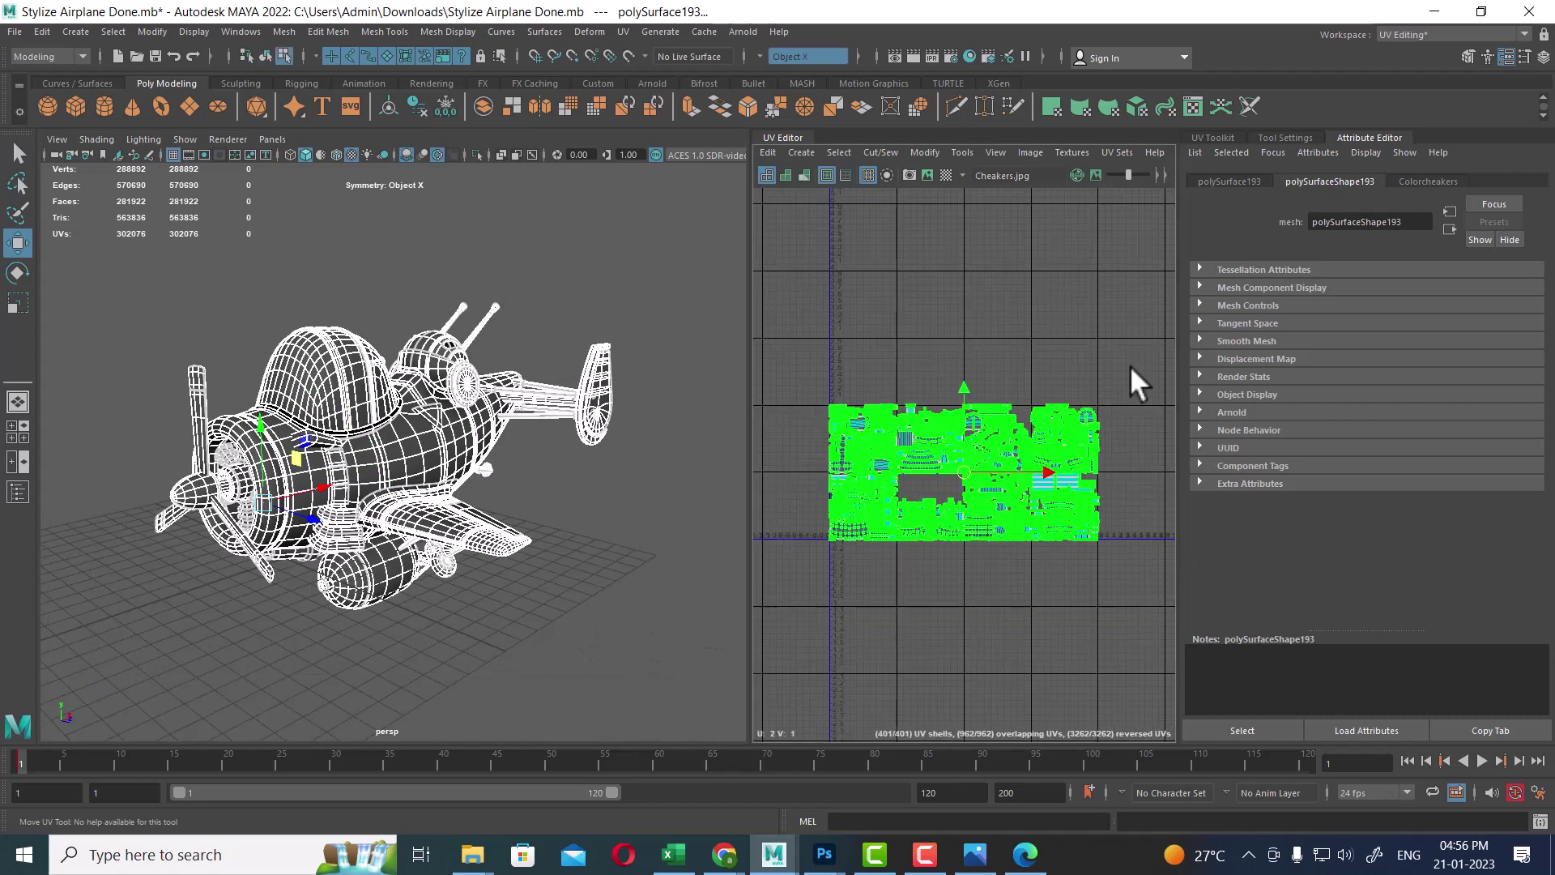
- Lay out the airplane's UVs into a single tile with Tiles U 1 and V 1, and inspect the packed layout
{"action": "right_click", "coordinate": [932, 393], "text": "shift"}
{"action": "right_click_drag", "start_coordinate": [930, 390], "coordinate": [823, 442]}
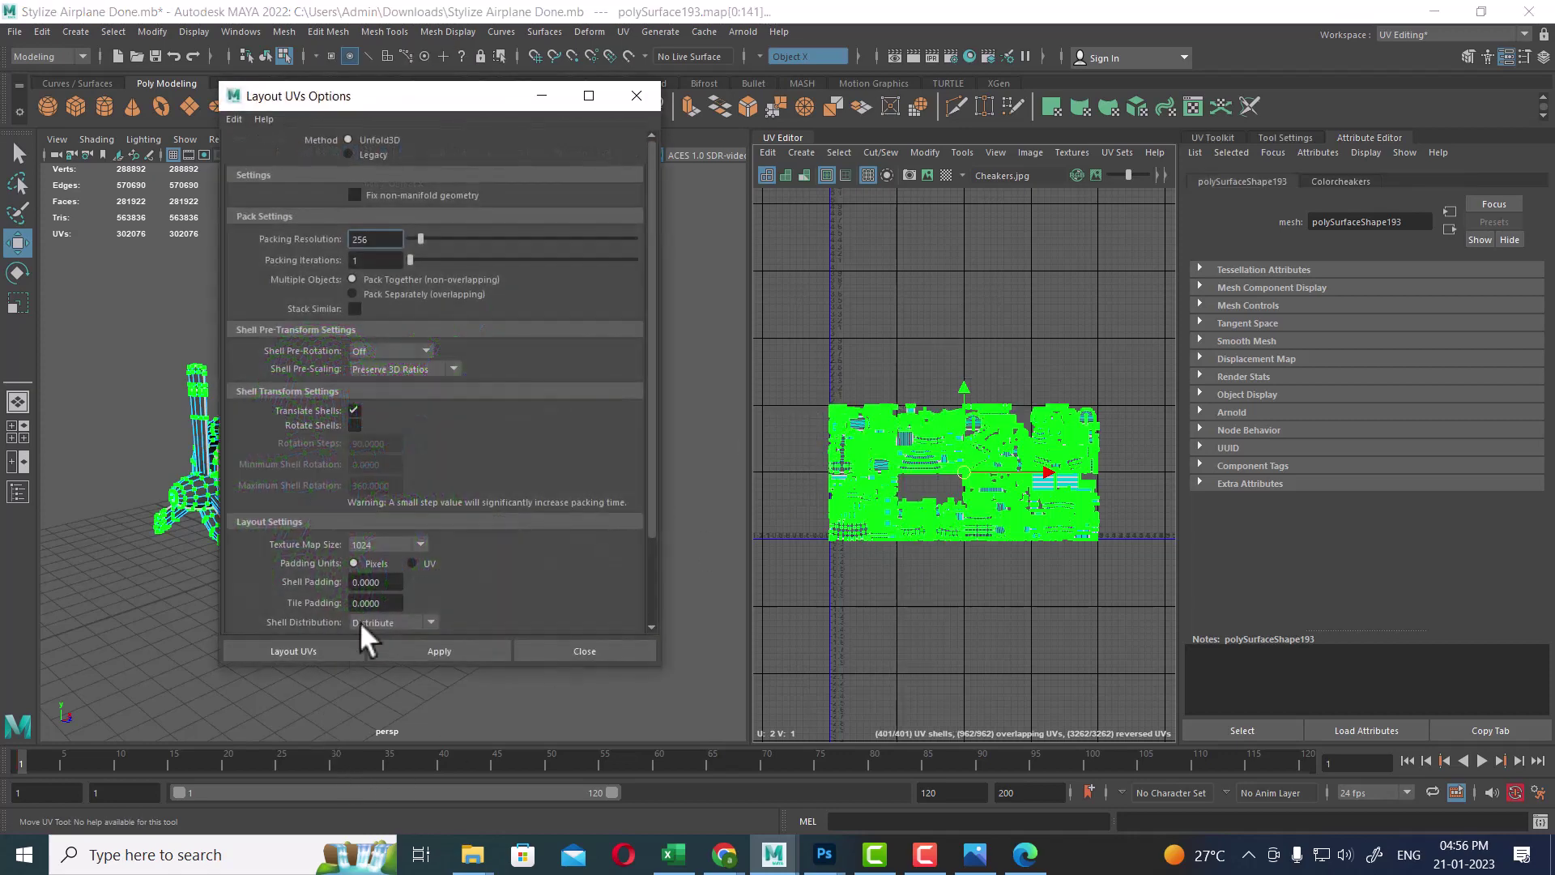
{"action": "scroll", "coordinate": [504, 538], "scroll_direction": "down", "scroll_amount": 3}
{"action": "left_click", "coordinate": [377, 538]}
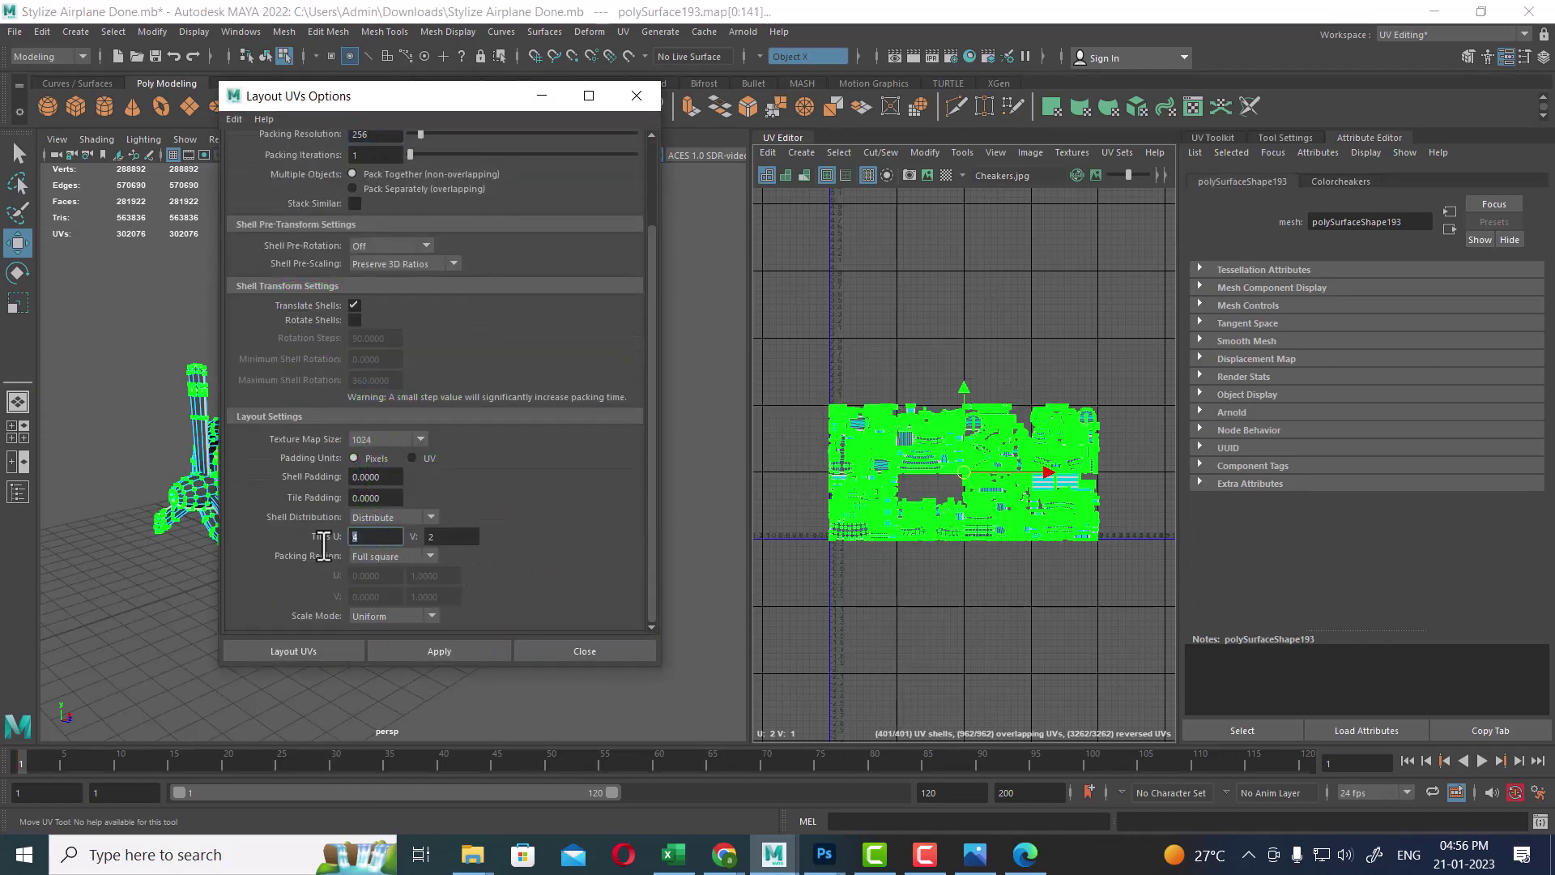
{"action": "type", "text": "1"}
{"action": "key", "text": "Tab"}
{"action": "type", "text": "1"}
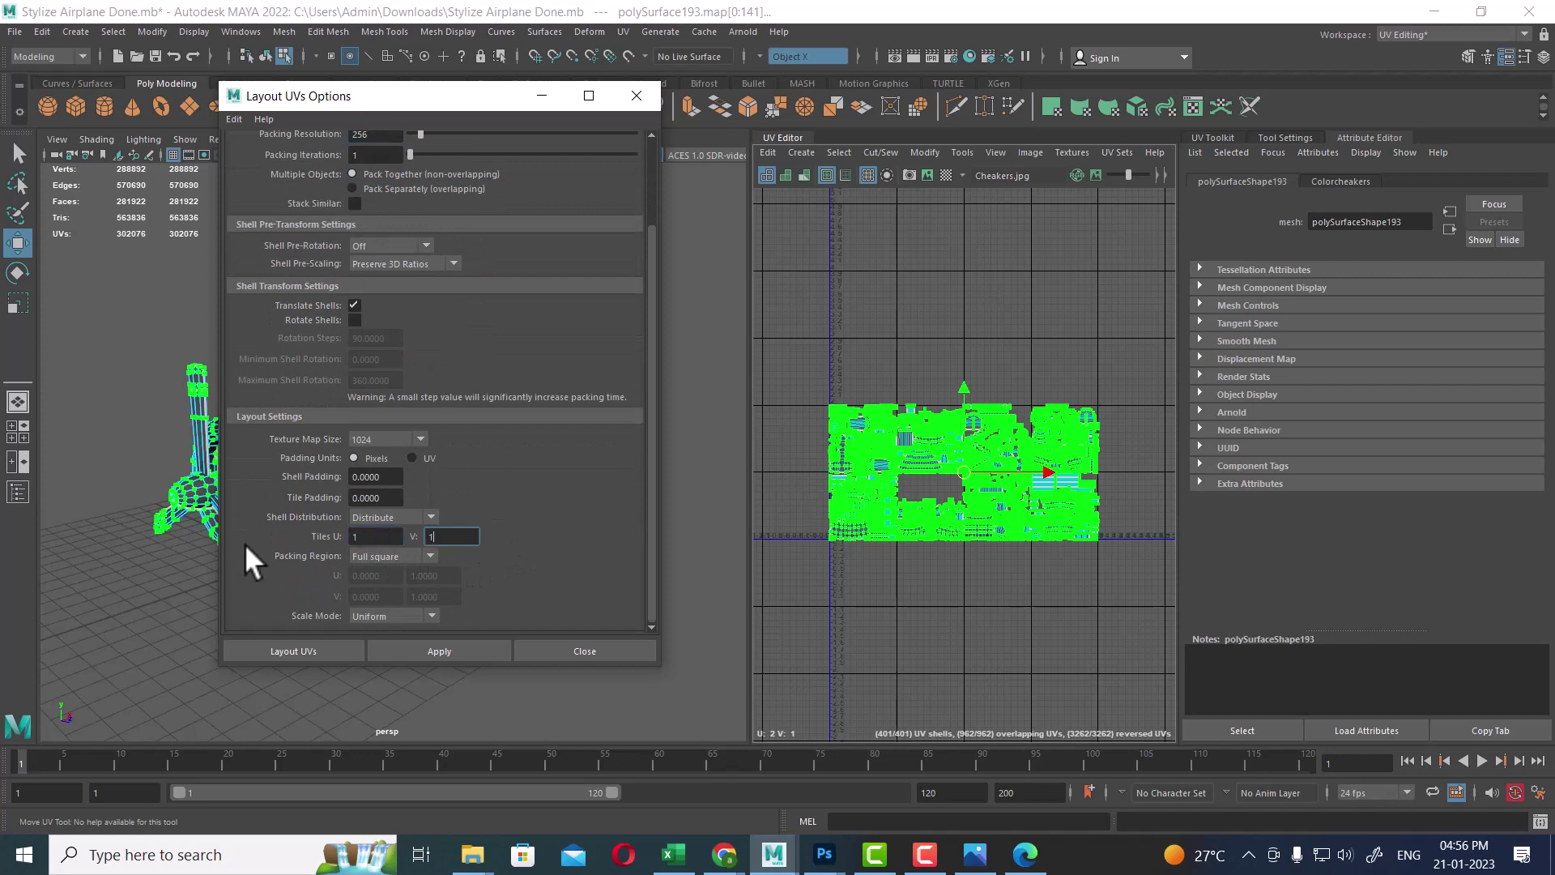
{"action": "left_click", "coordinate": [472, 650]}
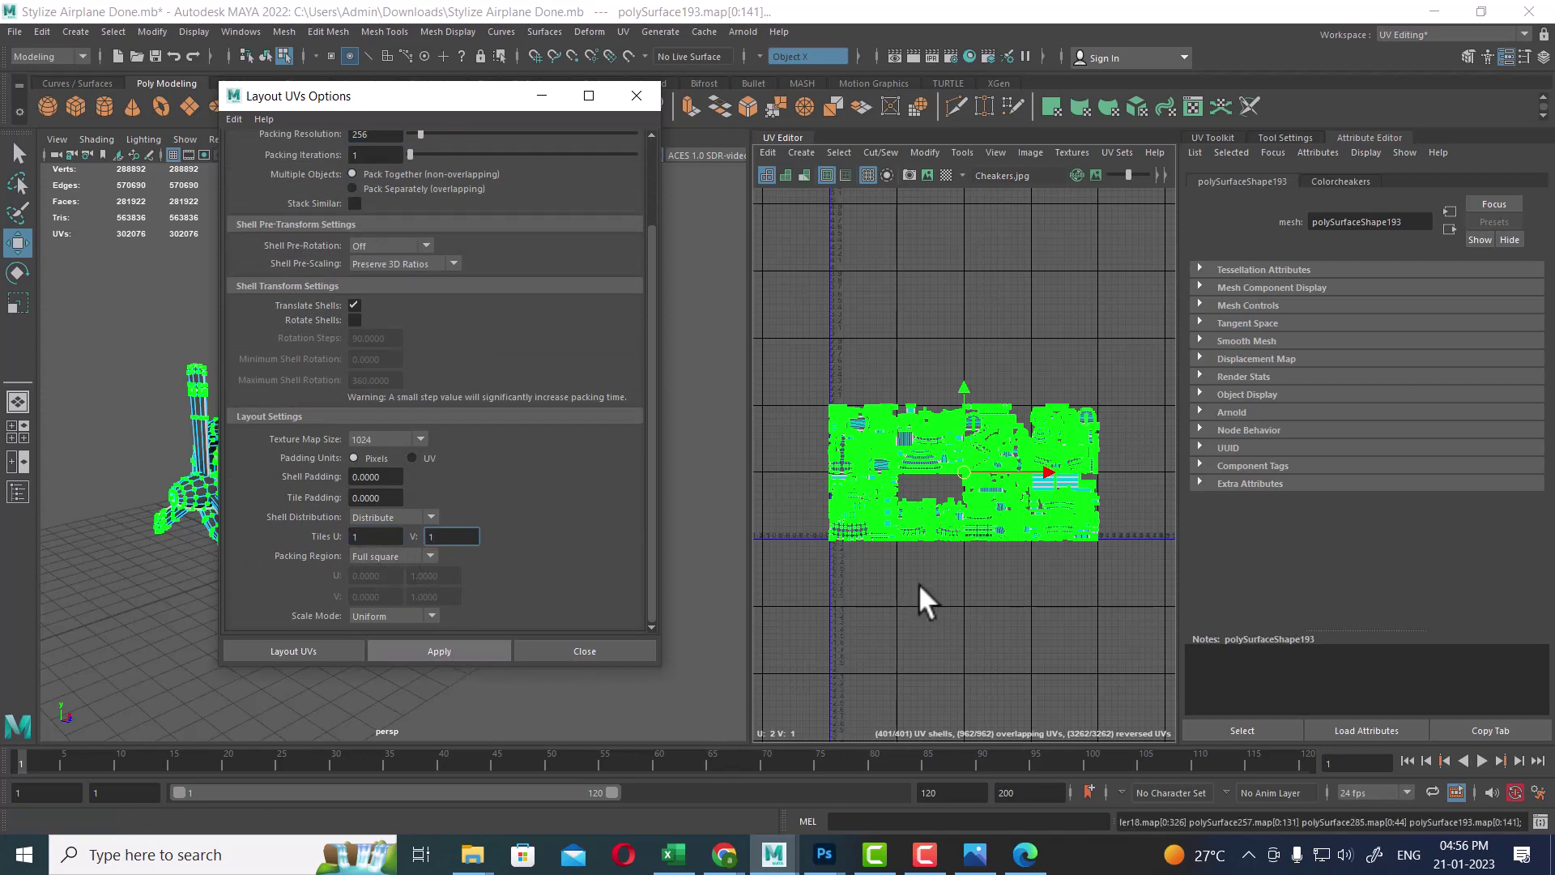
{"action": "scroll", "coordinate": [1049, 371], "scroll_direction": "up", "scroll_amount": 5}
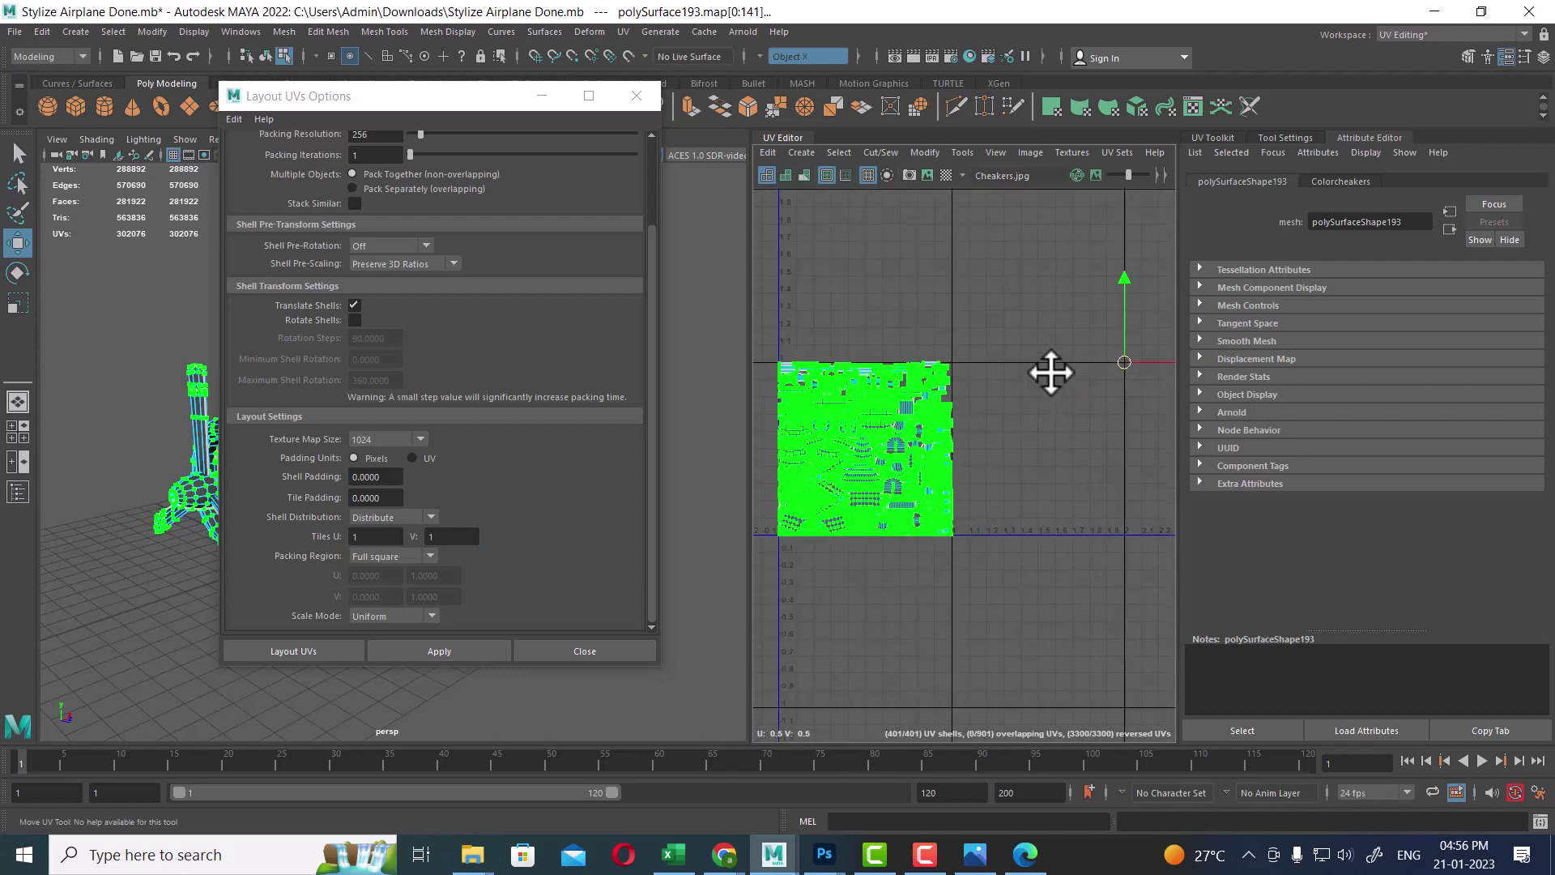
{"action": "middle_click_drag", "start_coordinate": [1118, 419], "coordinate": [1146, 406], "text": "alt"}
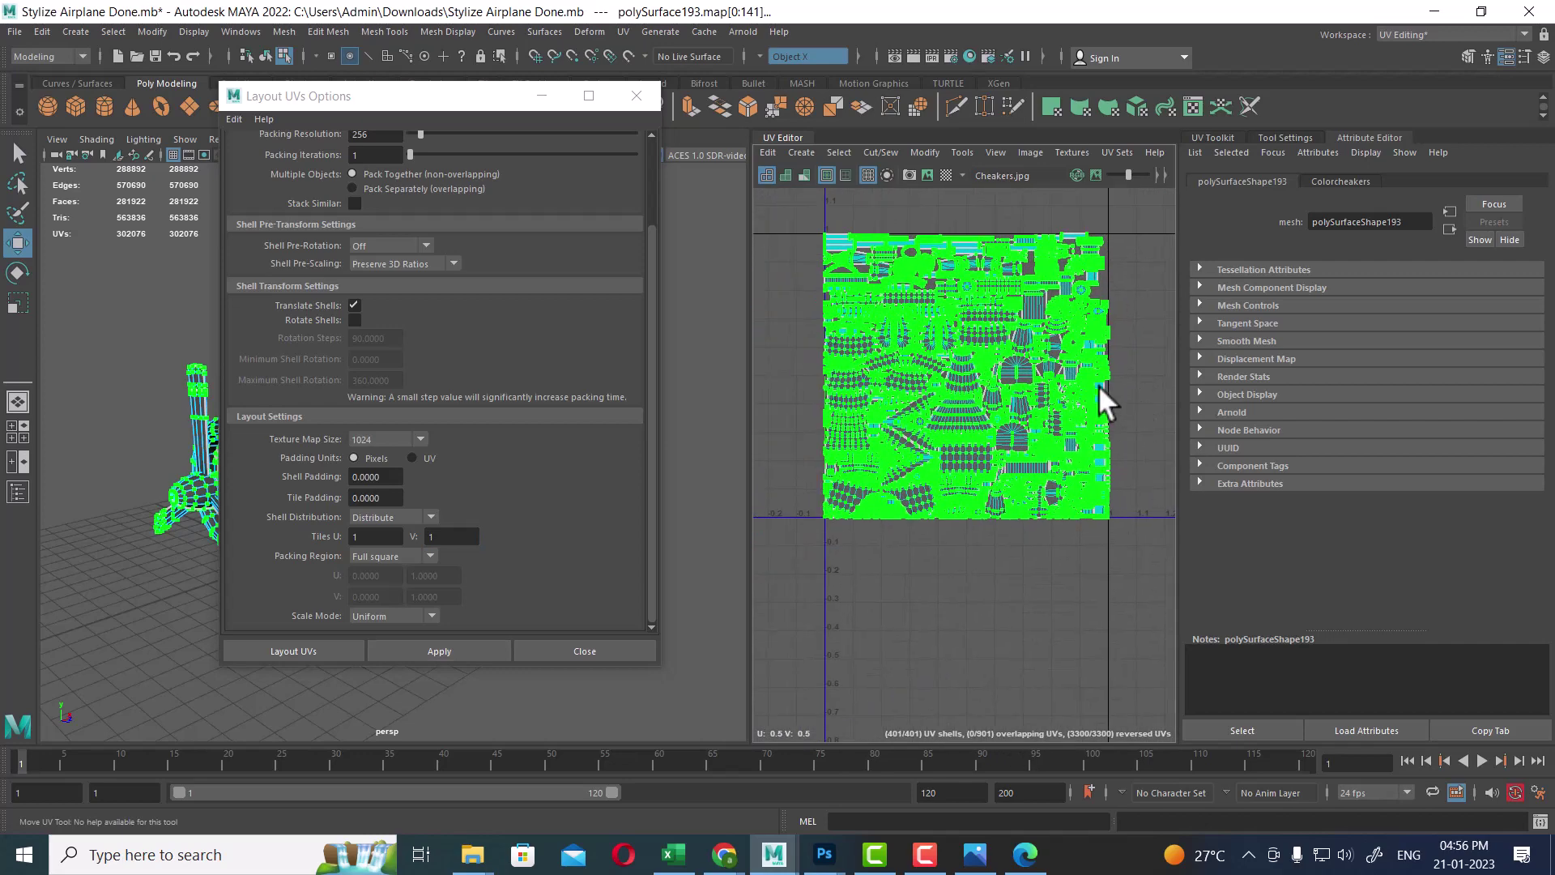
{"action": "middle_click_drag", "start_coordinate": [1040, 375], "coordinate": [980, 397], "text": "alt"}
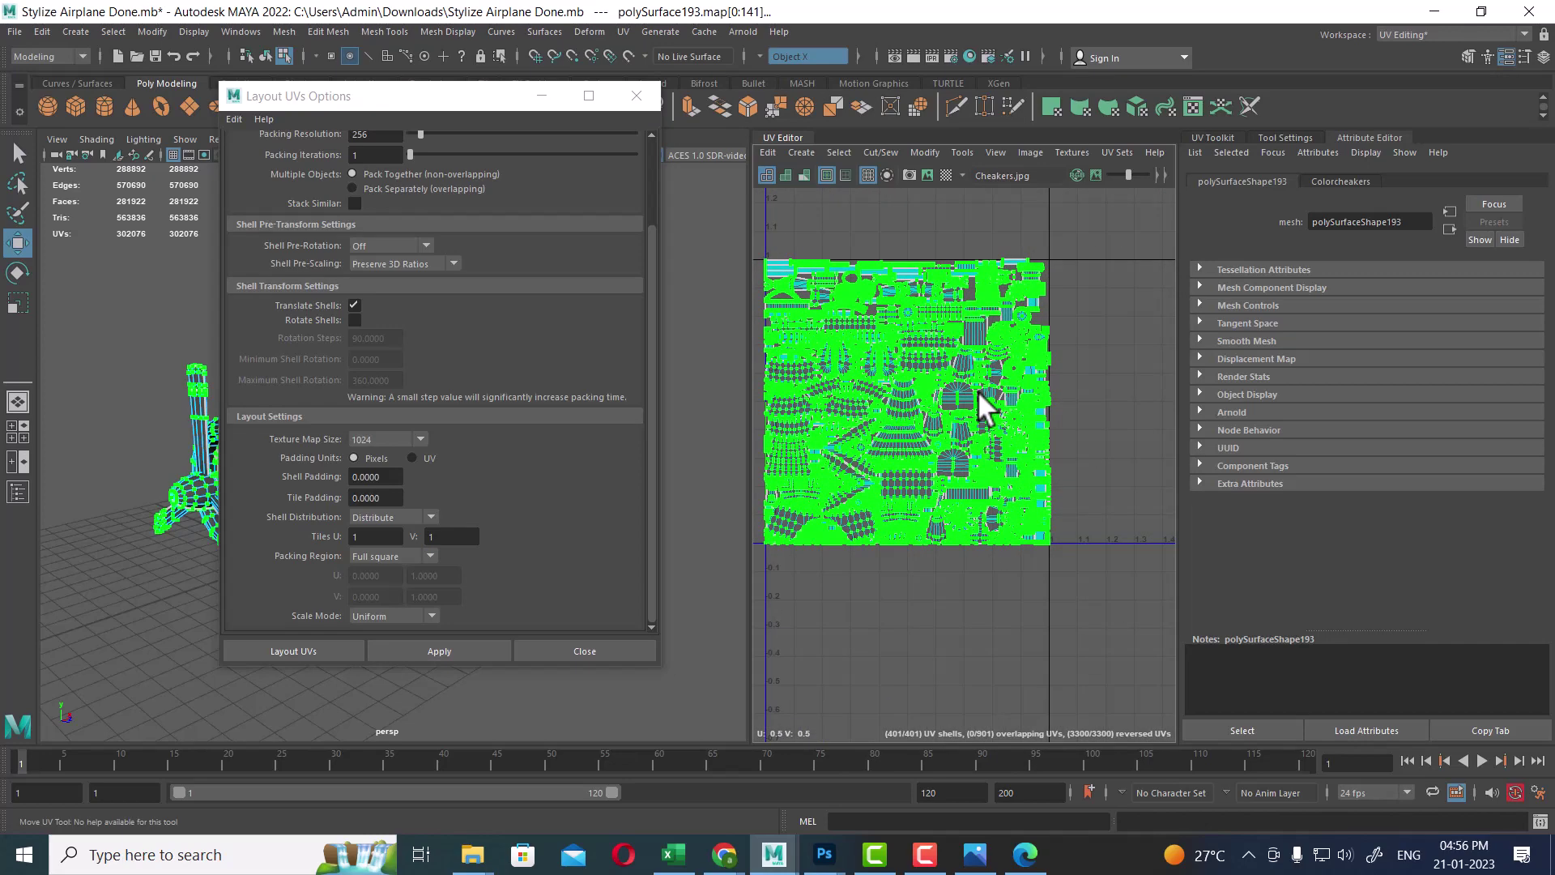
- Return to the Rockstar brief in Edge and select the even tris distribution and 10% extra flexibility text in the mesh section
{"action": "left_click", "coordinate": [1025, 855]}
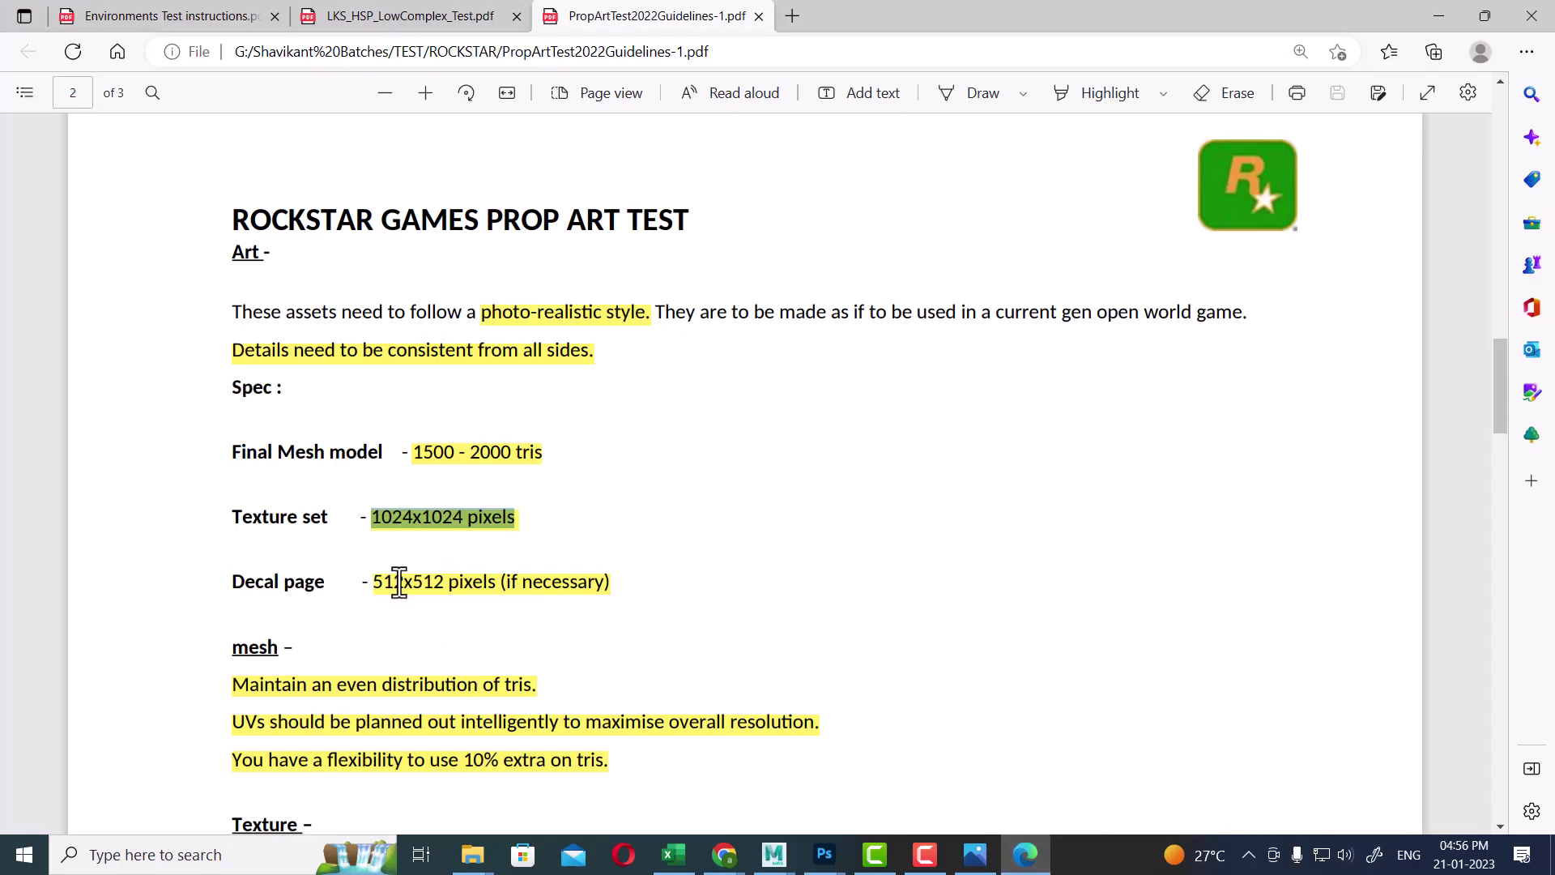
{"action": "scroll", "coordinate": [439, 415], "scroll_direction": "down", "scroll_amount": 3}
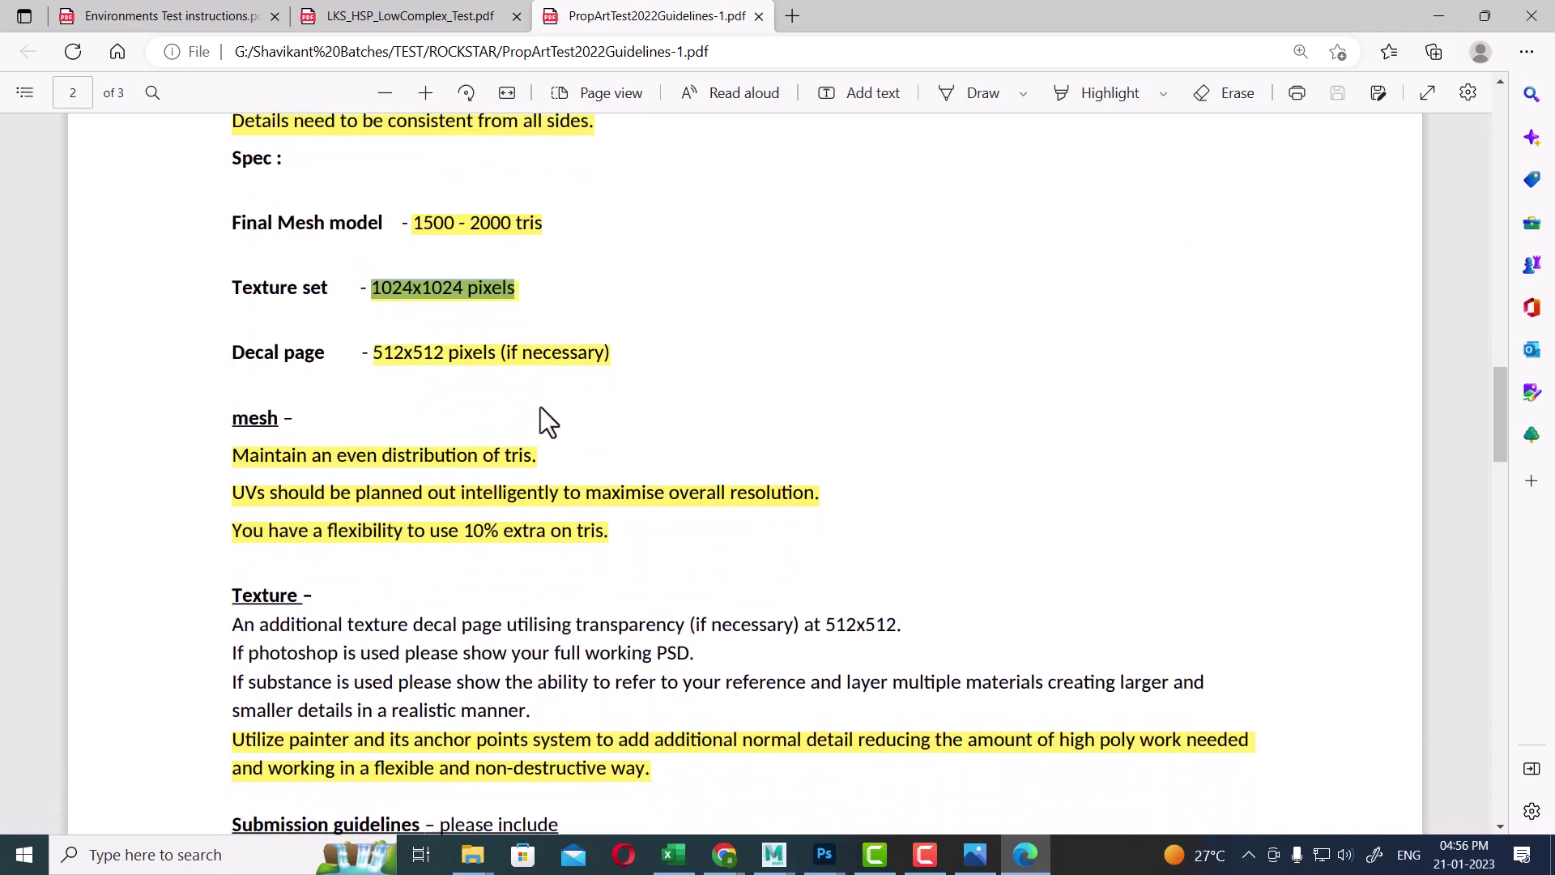
{"action": "scroll", "coordinate": [535, 417], "scroll_direction": "down", "scroll_amount": 3}
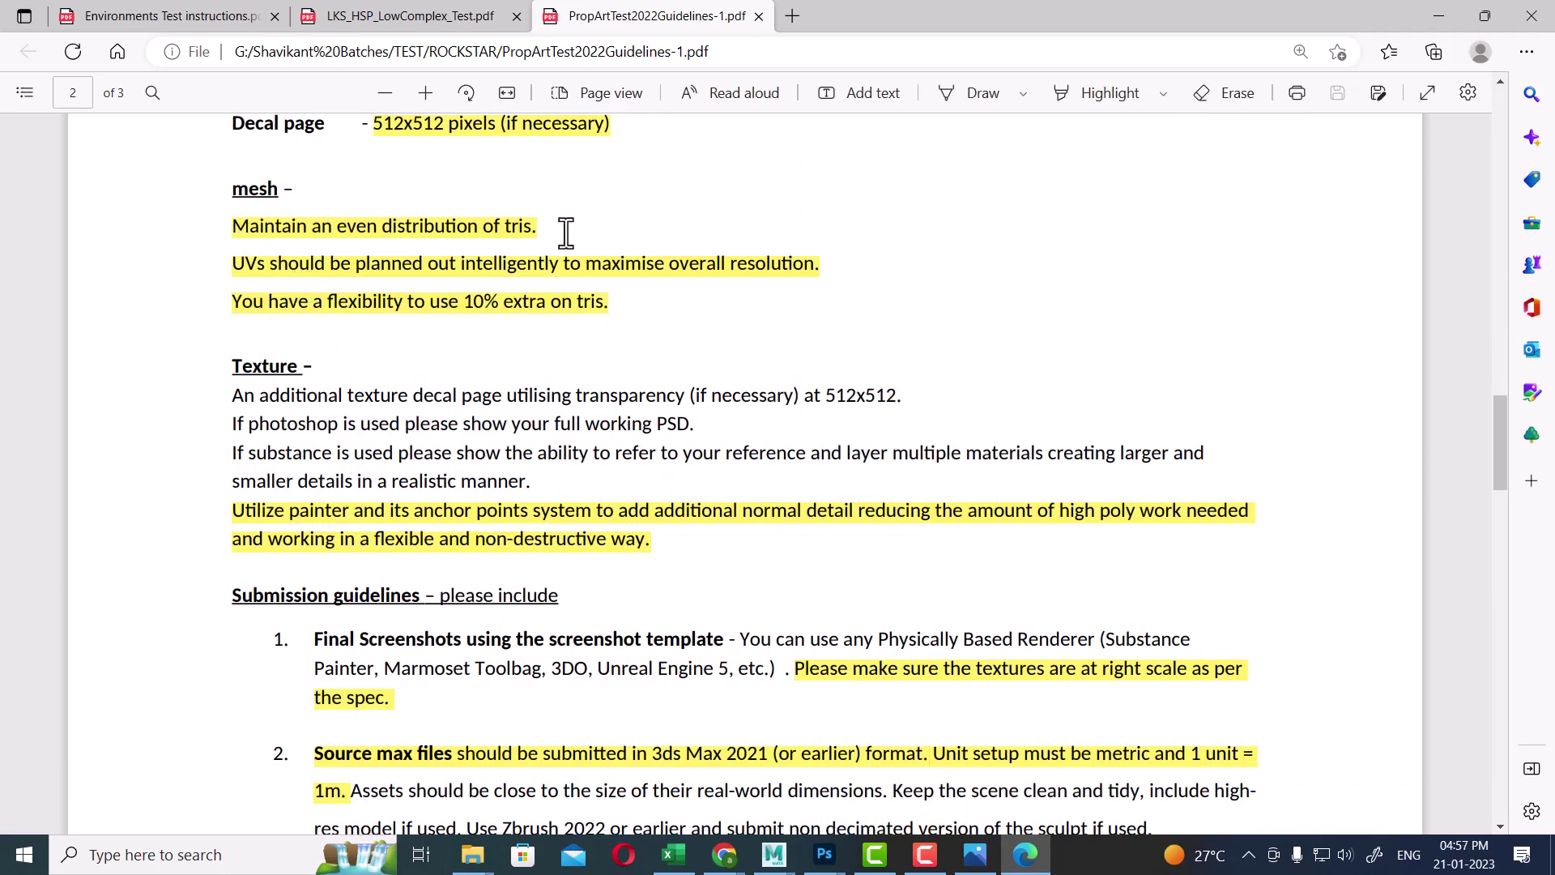
{"action": "left_click_drag", "start_coordinate": [486, 228], "coordinate": [553, 222]}
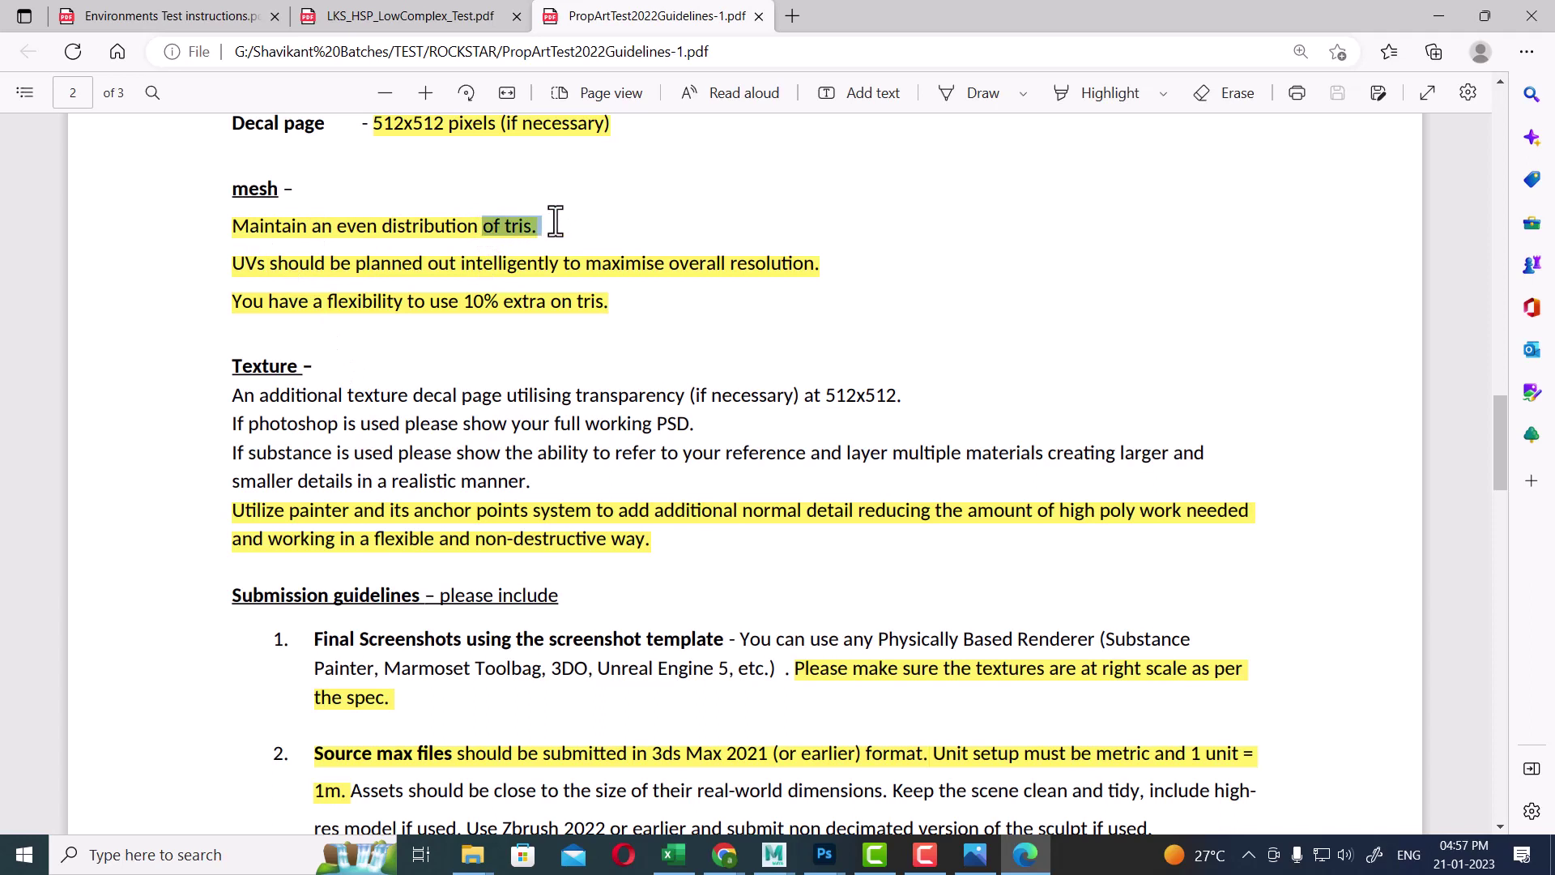
{"action": "left_click", "coordinate": [324, 304]}
{"action": "left_click_drag", "start_coordinate": [323, 304], "coordinate": [512, 304]}
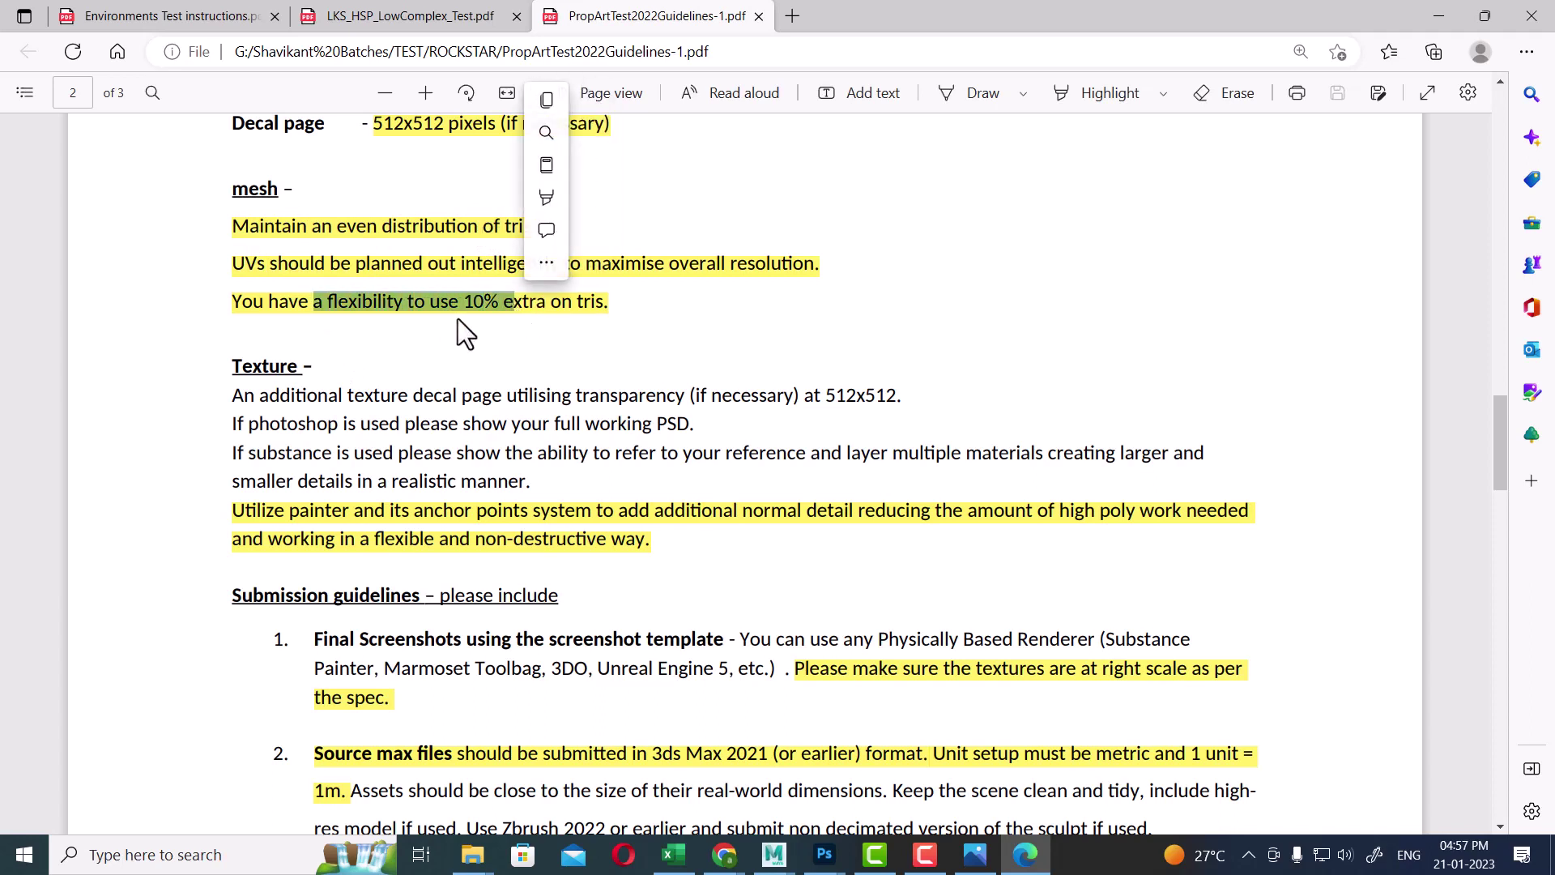
- Read the Spec, mesh, Texture and Submission guidelines sections on page 2 and continue through the closing notes on page 3
{"action": "scroll", "coordinate": [695, 392], "scroll_direction": "up", "scroll_amount": 8}
{"action": "scroll", "coordinate": [648, 607], "scroll_direction": "down", "scroll_amount": 3}
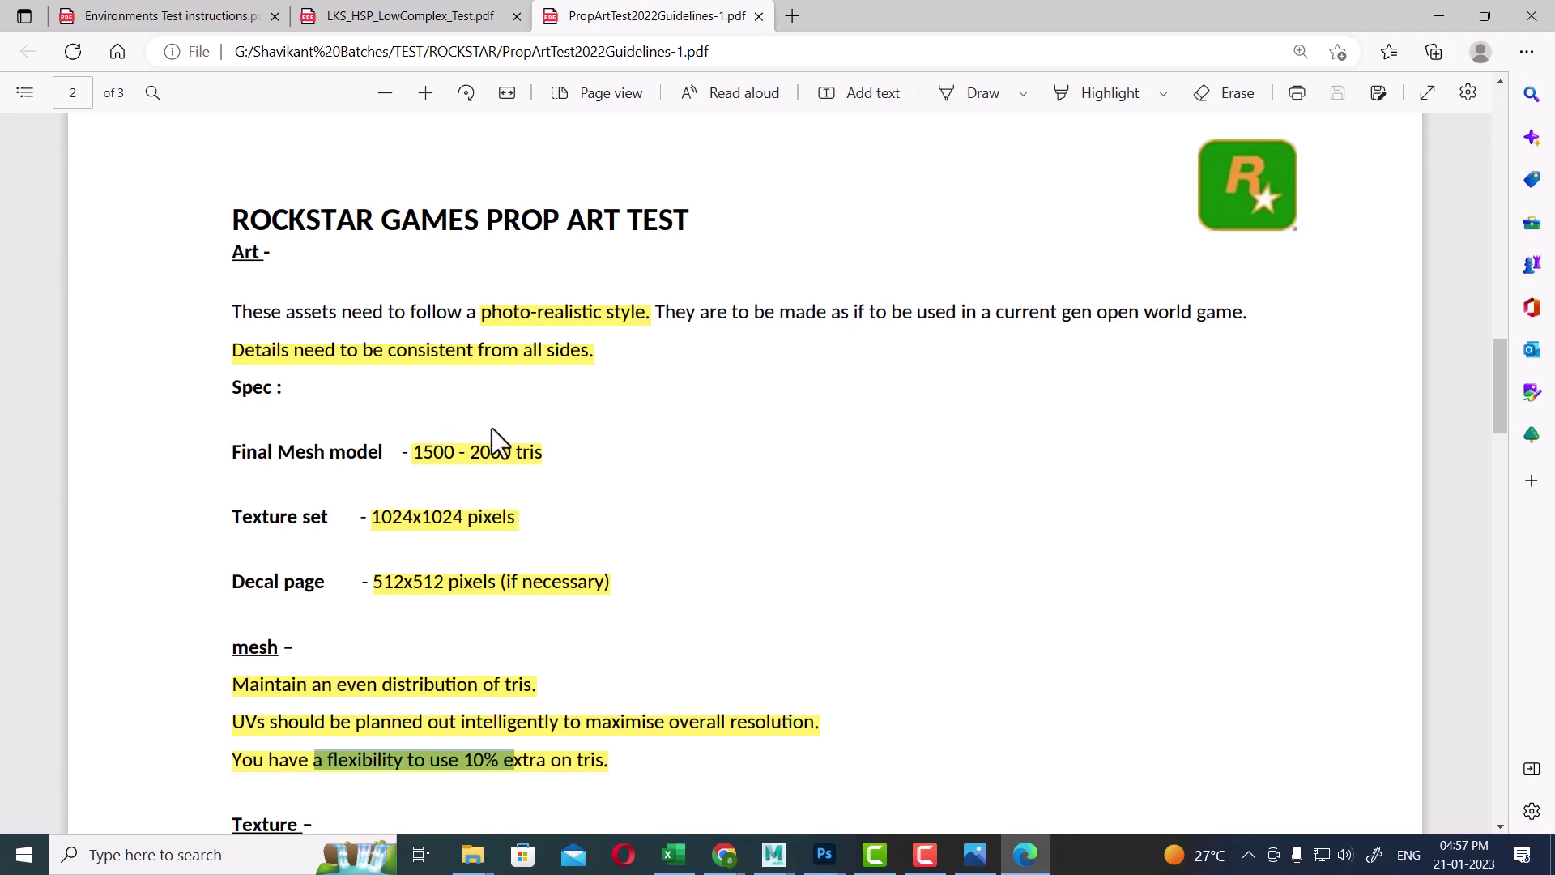
{"action": "scroll", "coordinate": [677, 462], "scroll_direction": "down", "scroll_amount": 3}
{"action": "scroll", "coordinate": [694, 474], "scroll_direction": "down", "scroll_amount": 3}
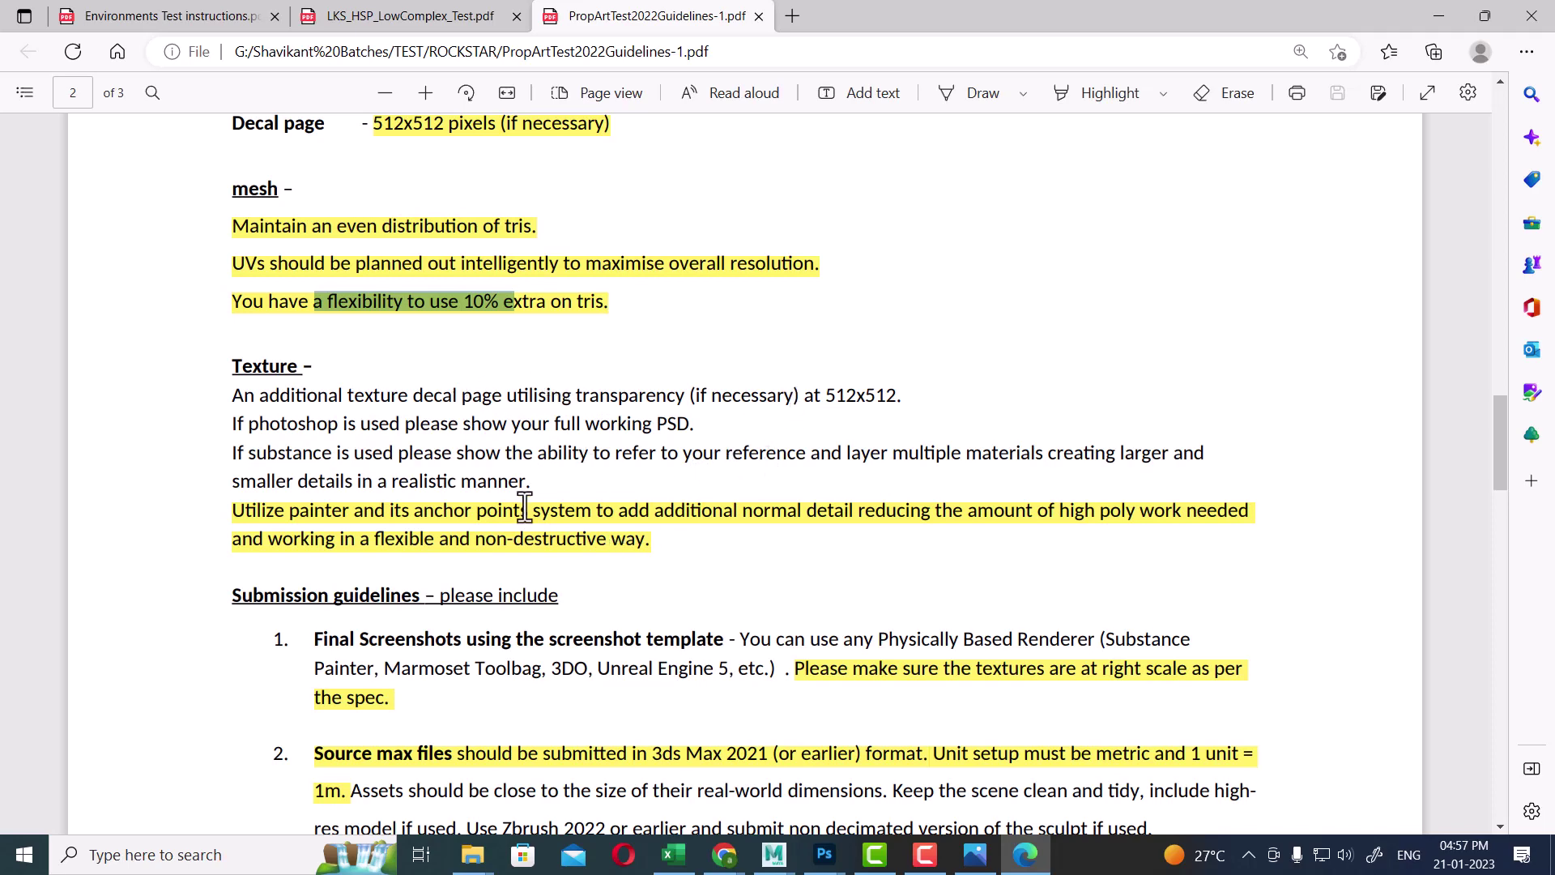
{"action": "scroll", "coordinate": [384, 458], "scroll_direction": "down", "scroll_amount": 1}
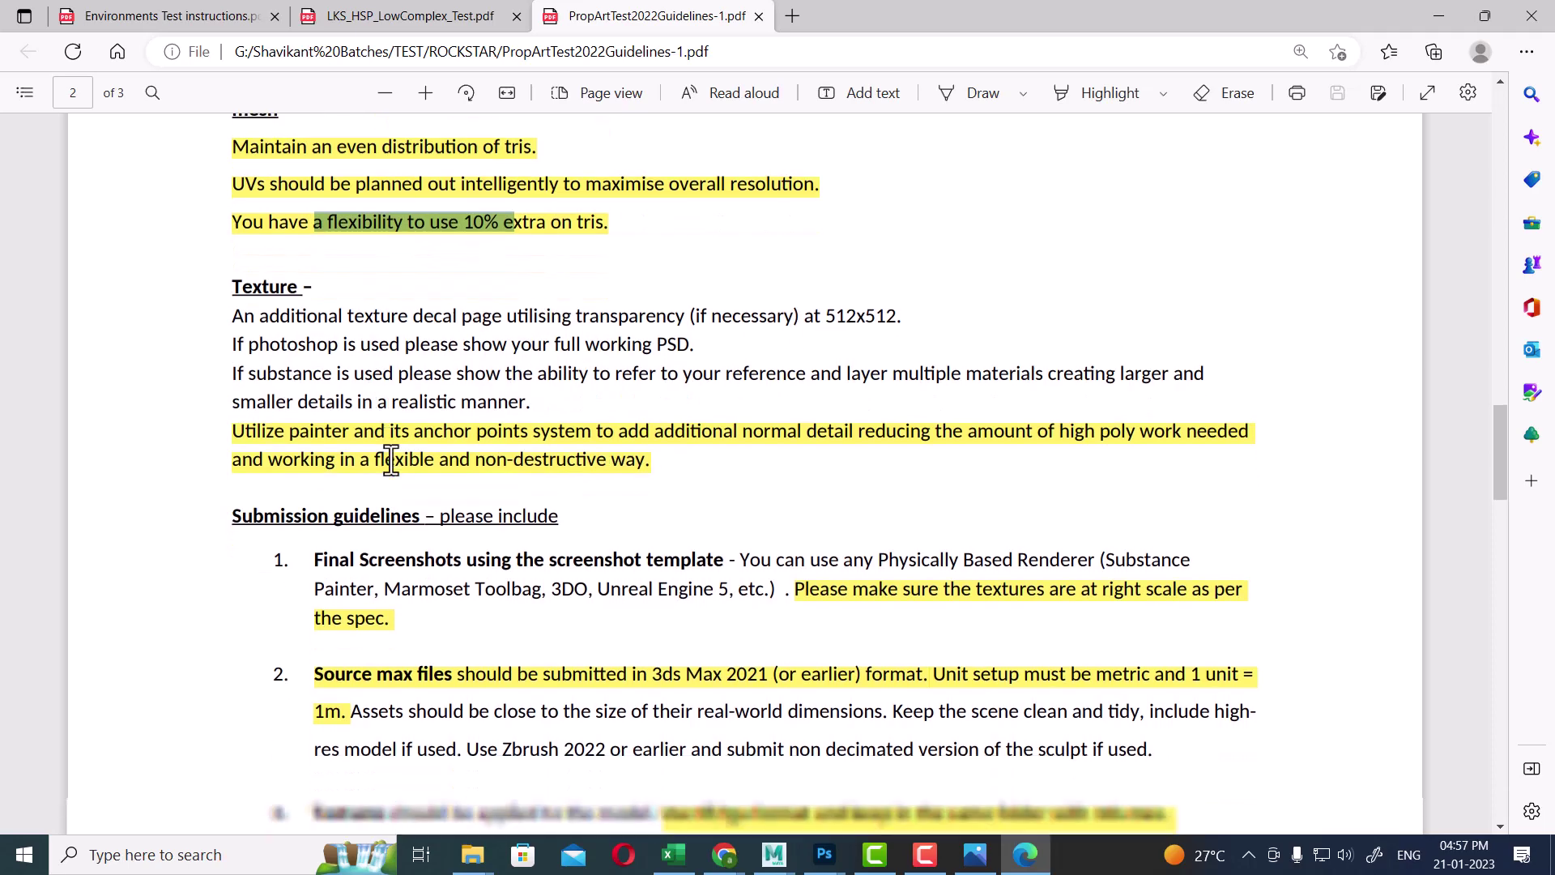
{"action": "scroll", "coordinate": [391, 460], "scroll_direction": "down", "scroll_amount": 4}
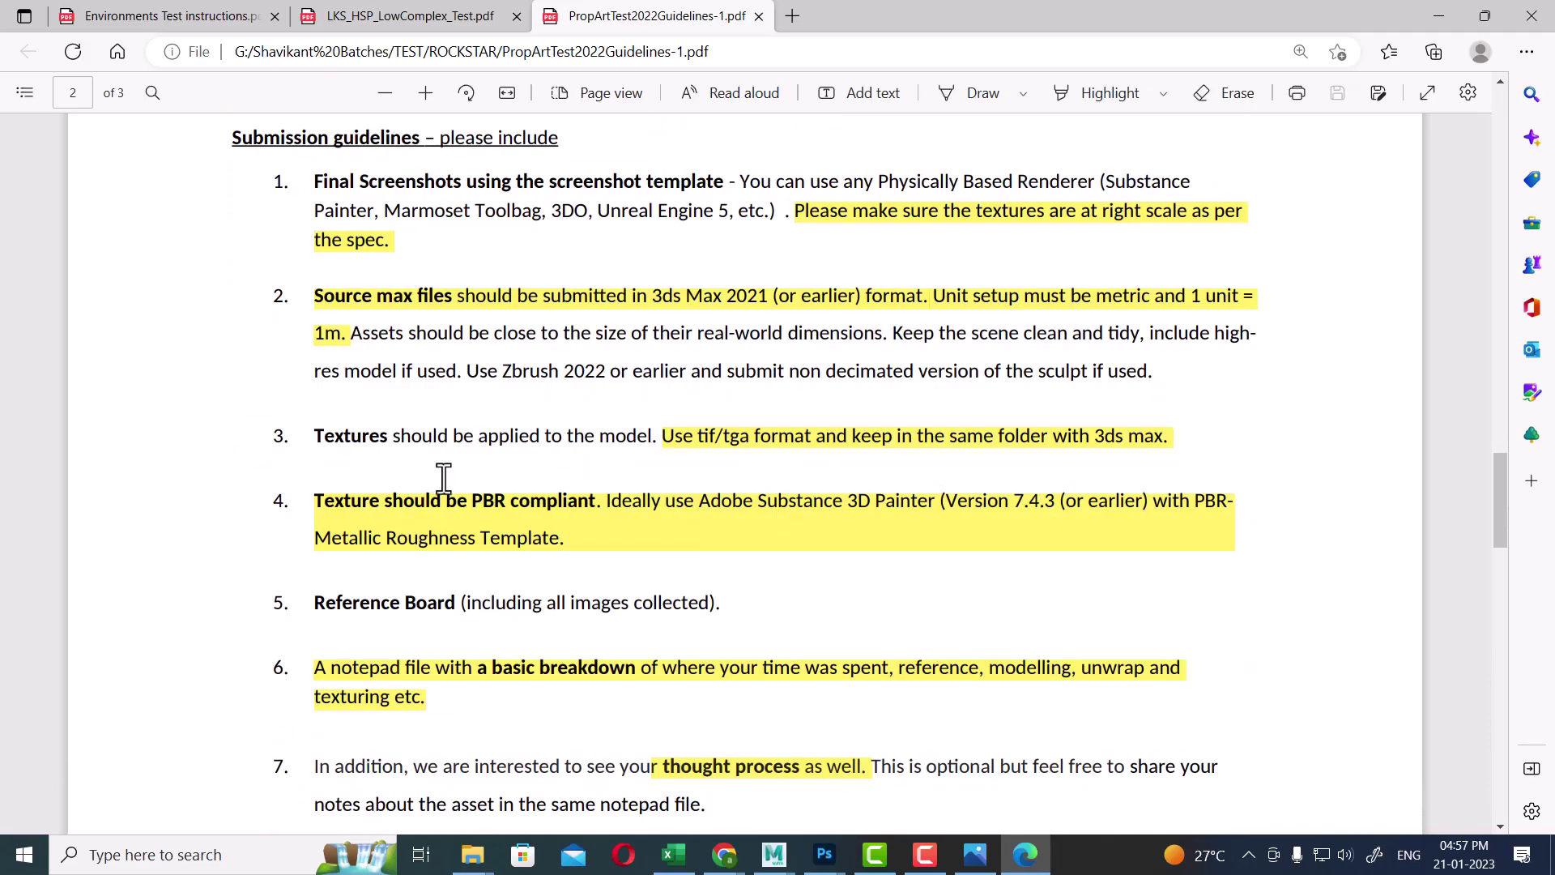
{"action": "scroll", "coordinate": [643, 507], "scroll_direction": "down", "scroll_amount": 6}
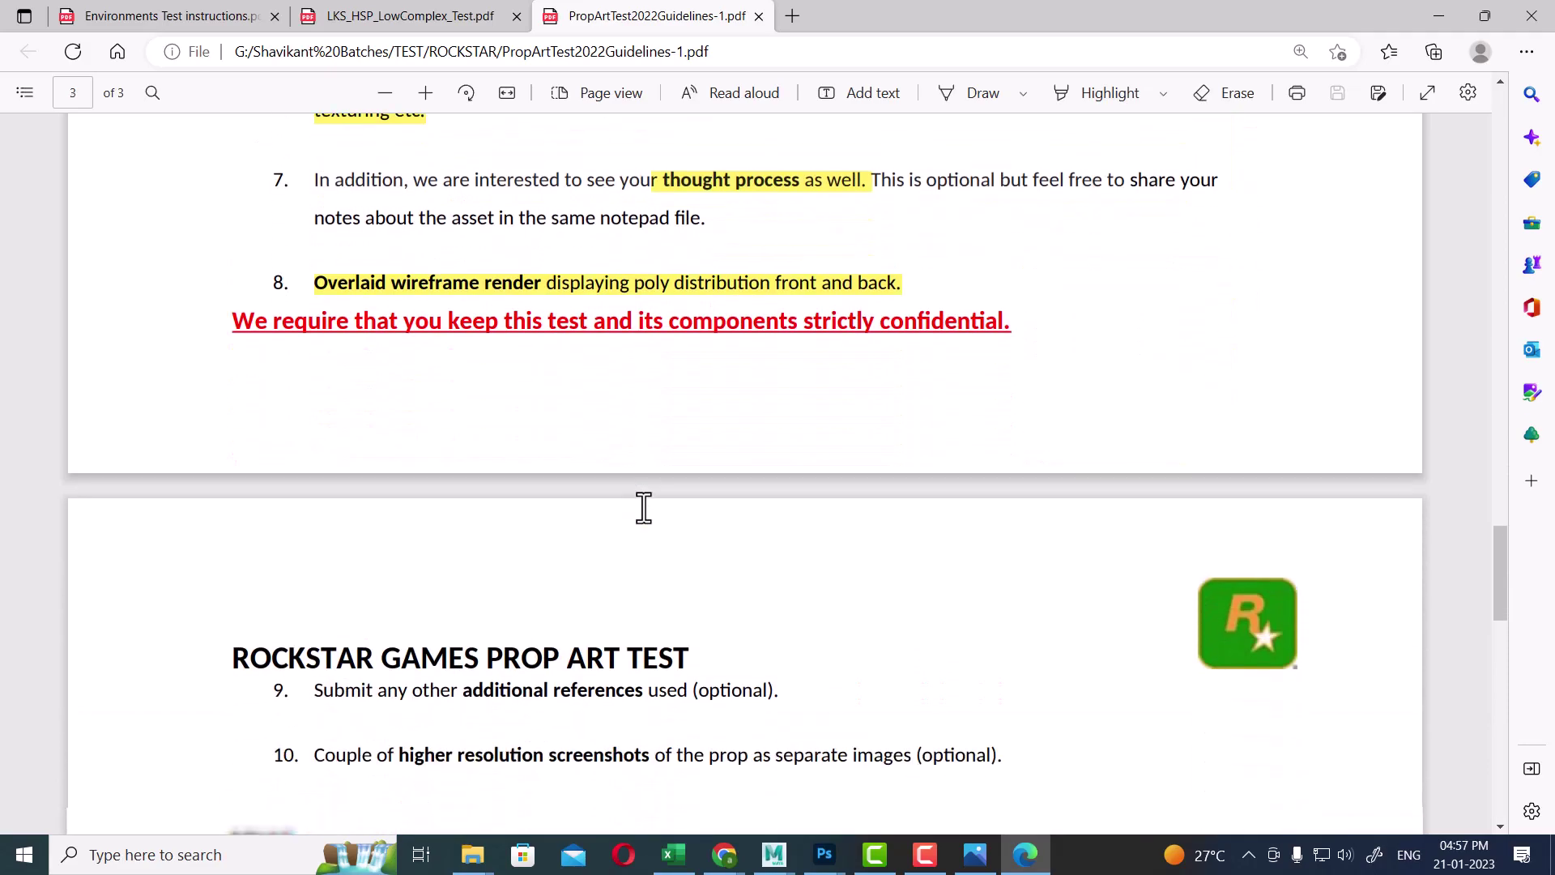
{"action": "scroll", "coordinate": [643, 508], "scroll_direction": "down", "scroll_amount": 2}
{"action": "scroll", "coordinate": [644, 508], "scroll_direction": "down", "scroll_amount": 8}
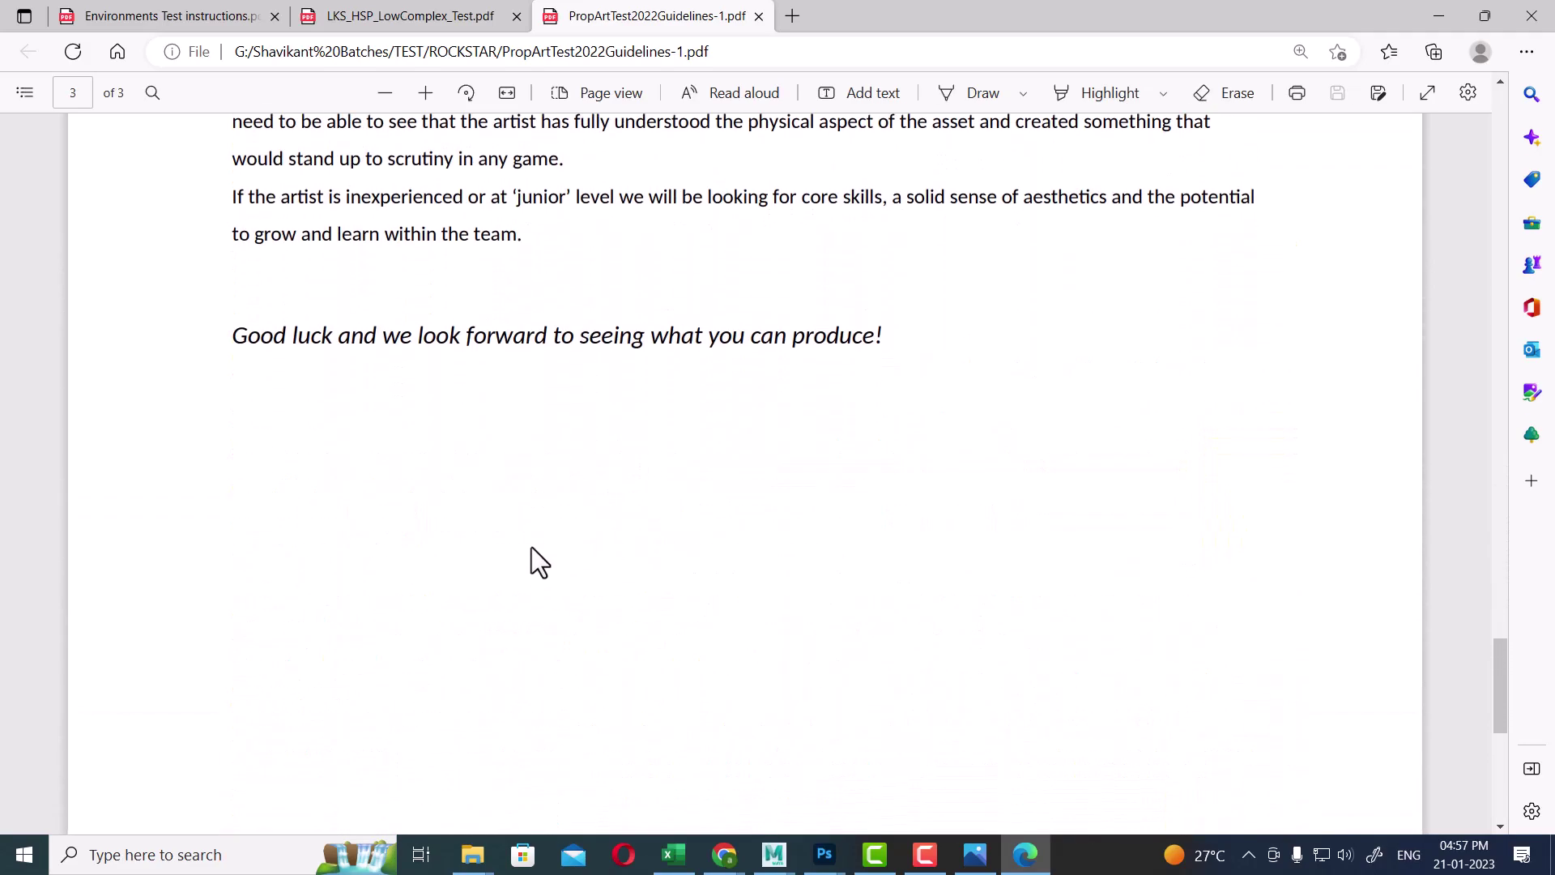
- Go back to page 1 and examine the park bench primary and weathering references, the Overview, and the Reference and Planning section
{"action": "scroll", "coordinate": [535, 559], "scroll_direction": "up", "scroll_amount": 20}
{"action": "scroll", "coordinate": [519, 480], "scroll_direction": "up", "scroll_amount": 15}
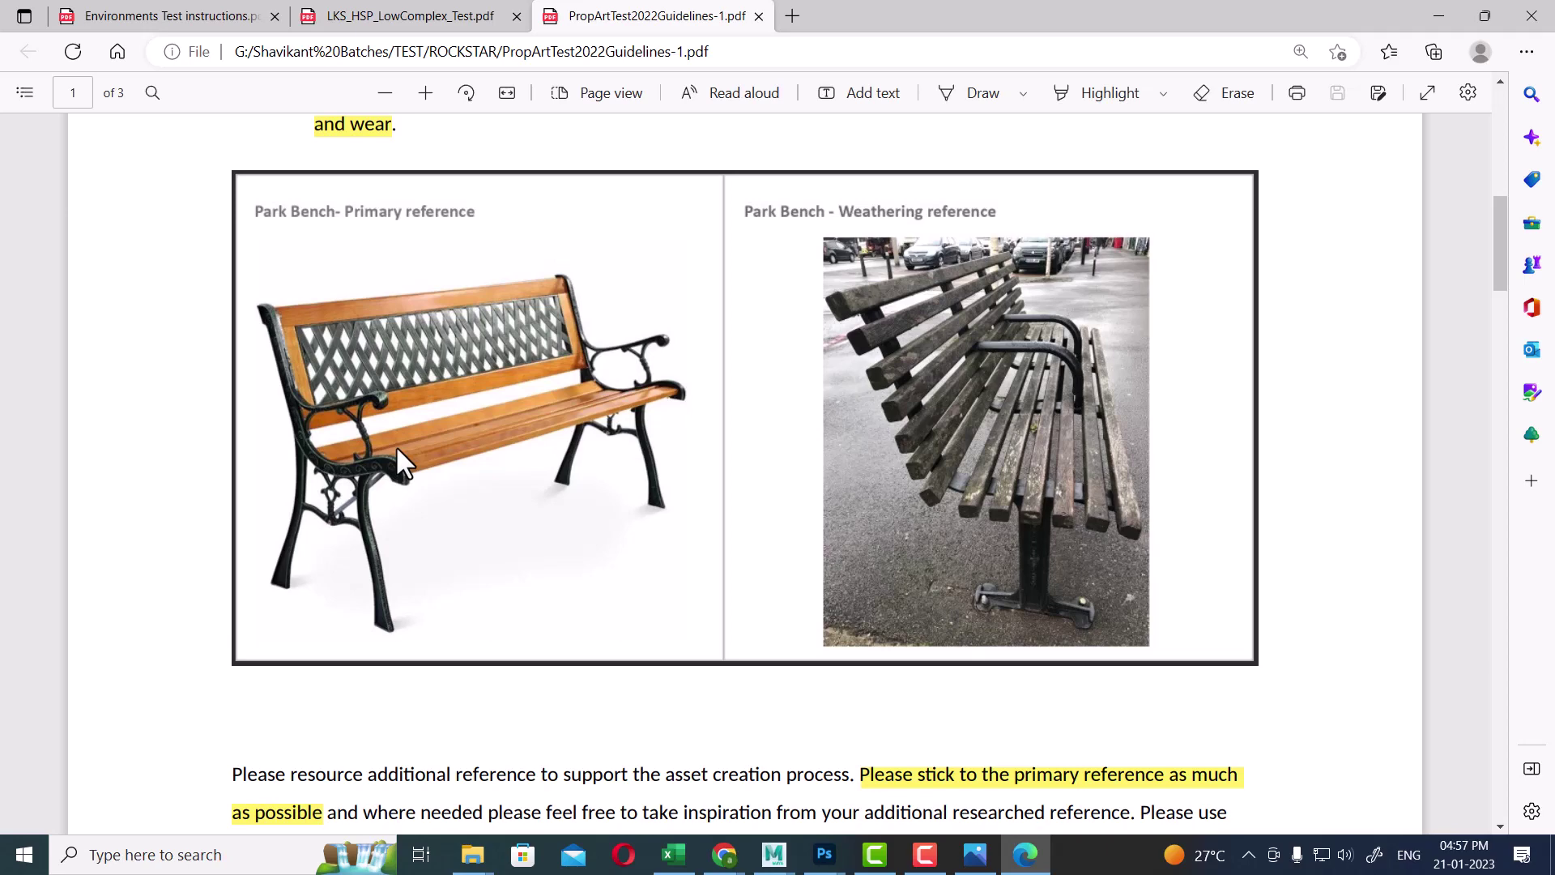
{"action": "scroll", "coordinate": [580, 604], "scroll_direction": "up", "scroll_amount": 5}
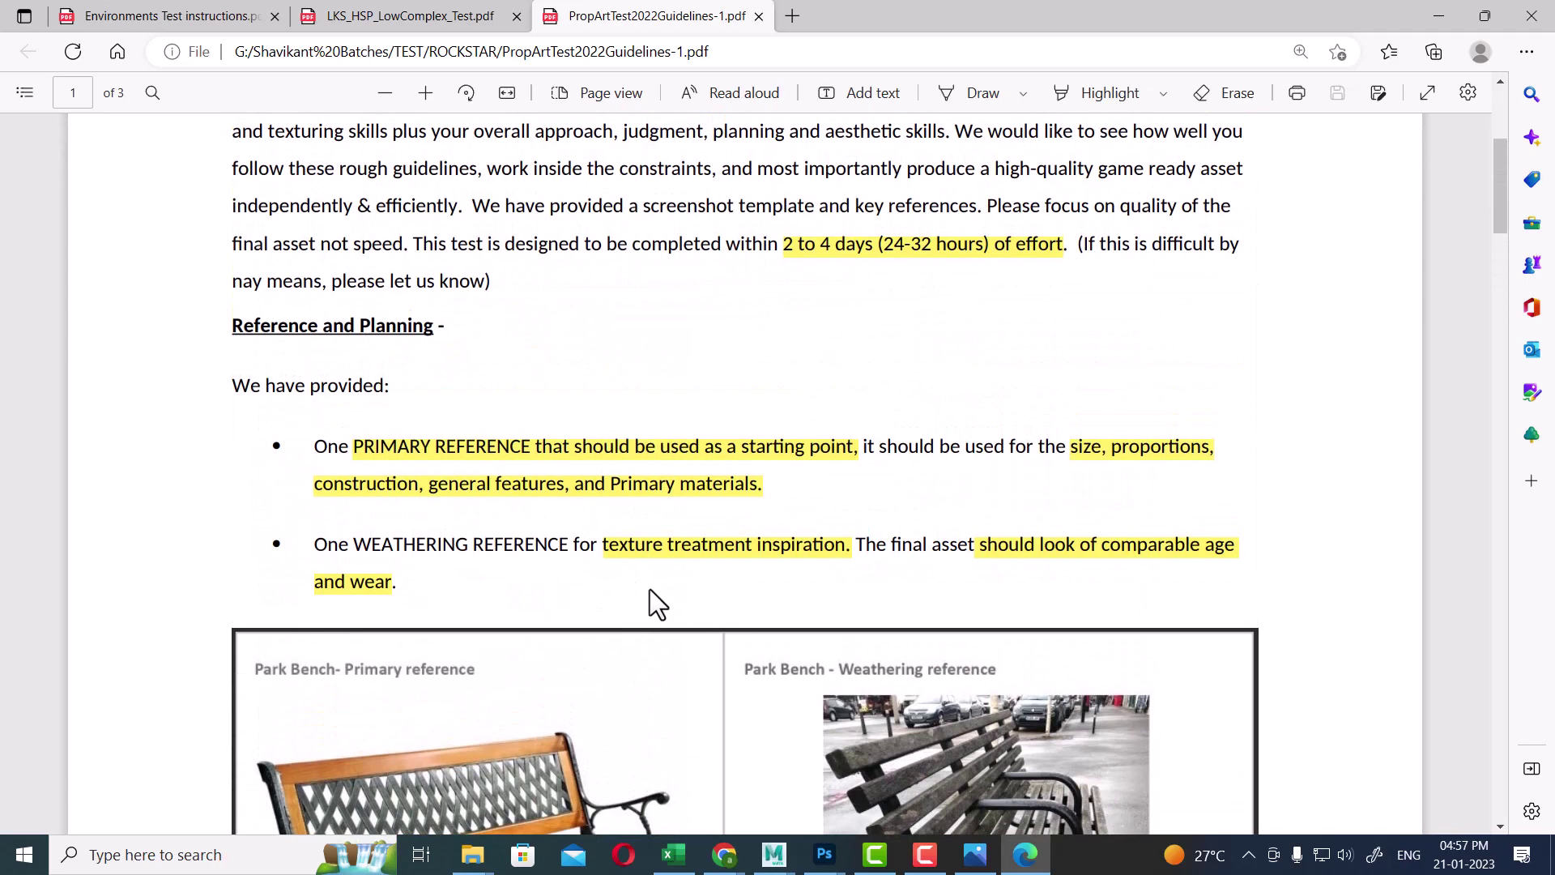
{"action": "scroll", "coordinate": [650, 590], "scroll_direction": "up", "scroll_amount": 5}
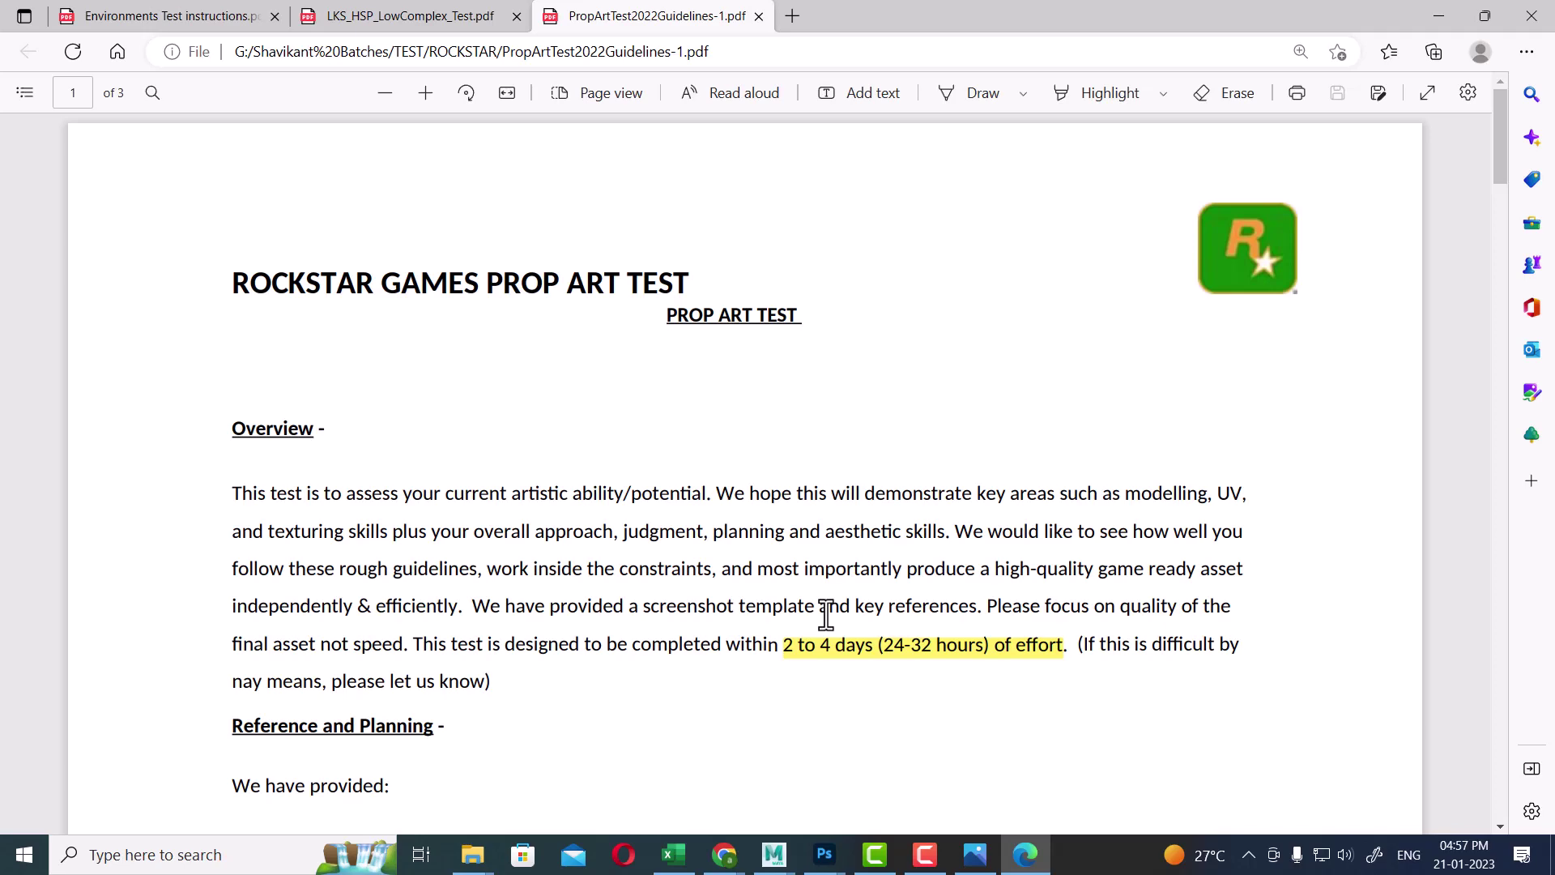
{"action": "scroll", "coordinate": [842, 663], "scroll_direction": "down", "scroll_amount": 7}
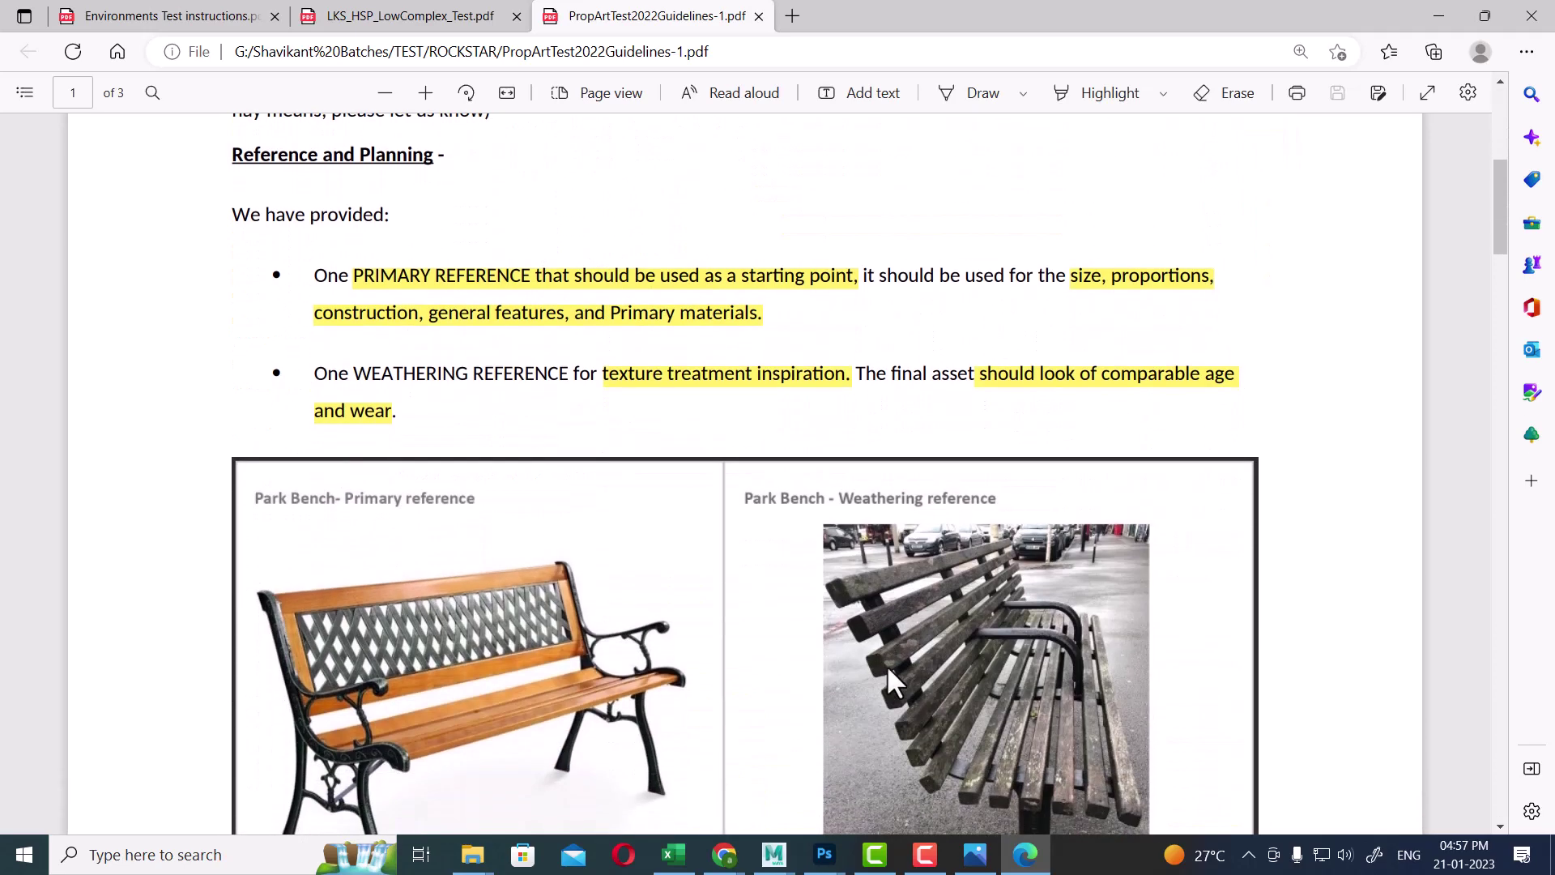